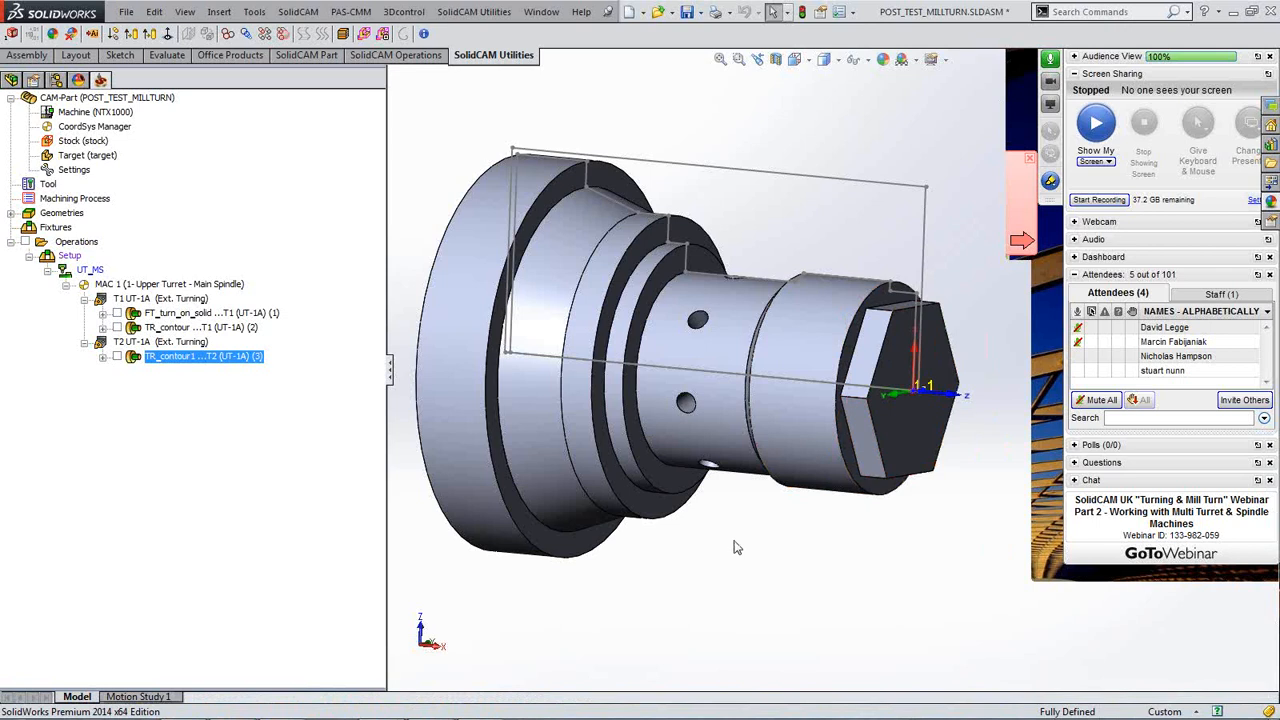
Step: Switch from the POST_TEST_MILLTURN part to Windows Media Player showing the paused machining video
middle_drag(734, 547, 734, 547)
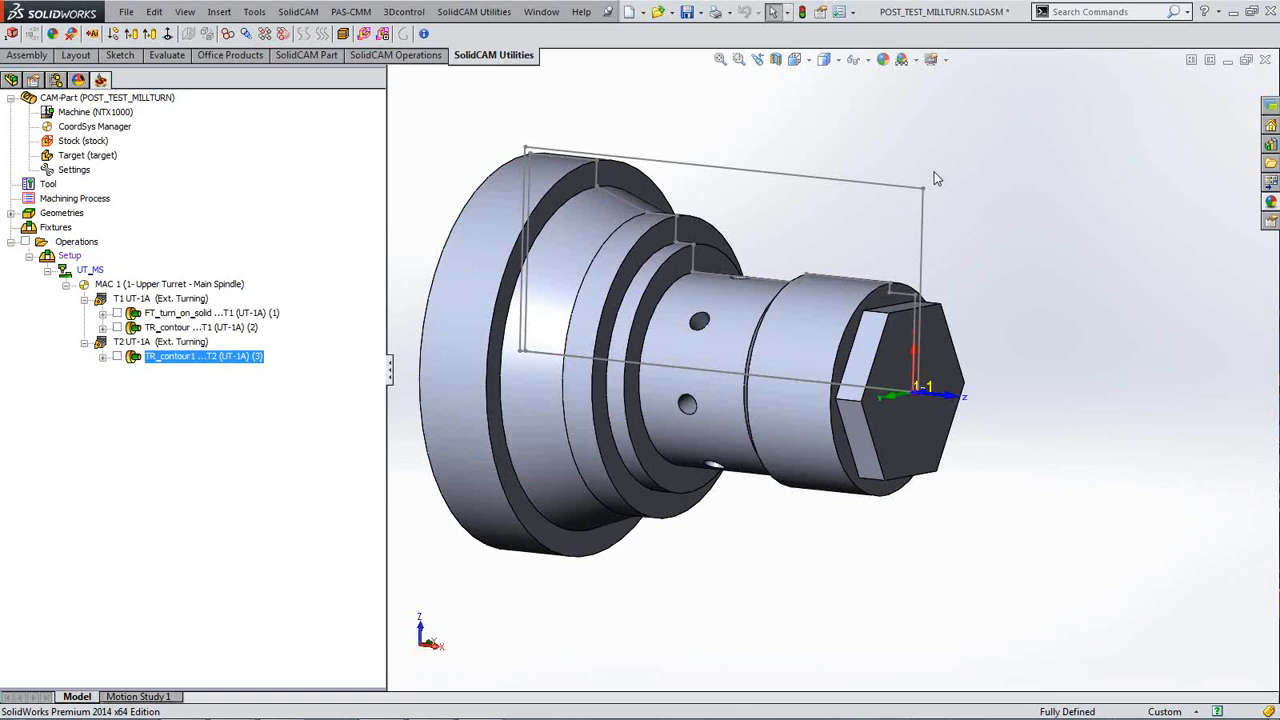
mouse_move(360, 716)
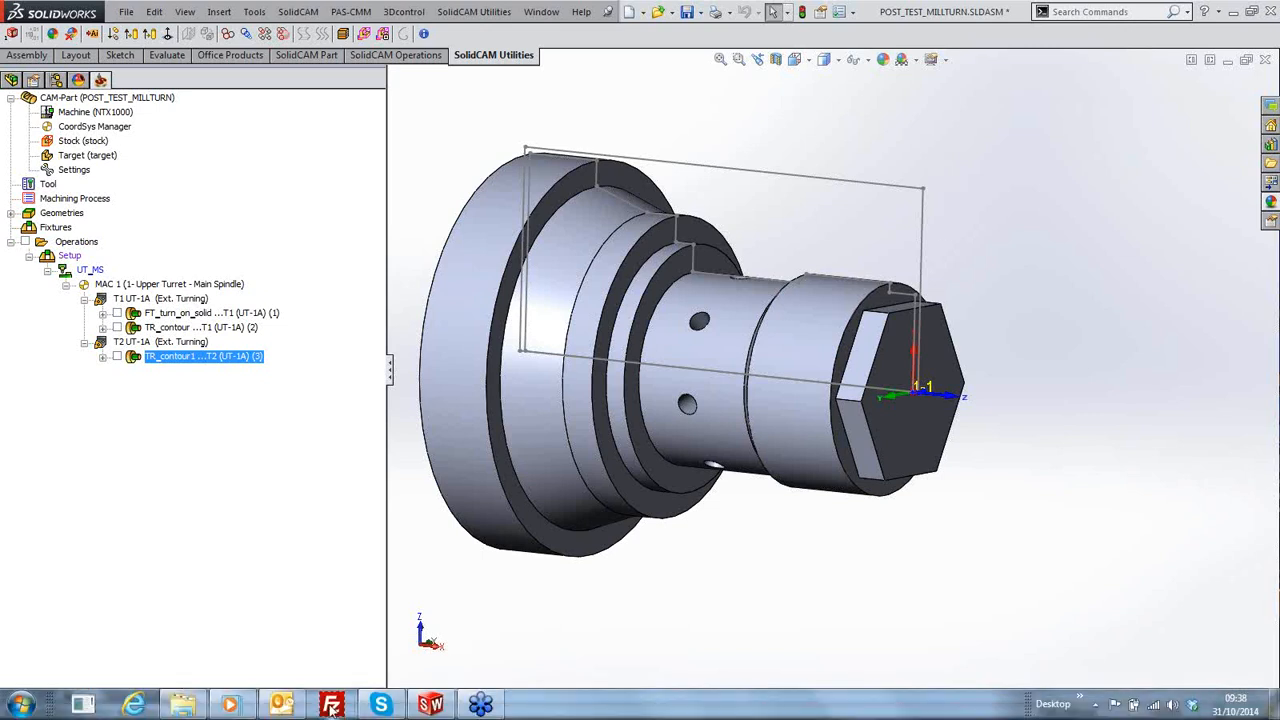
click(228, 708)
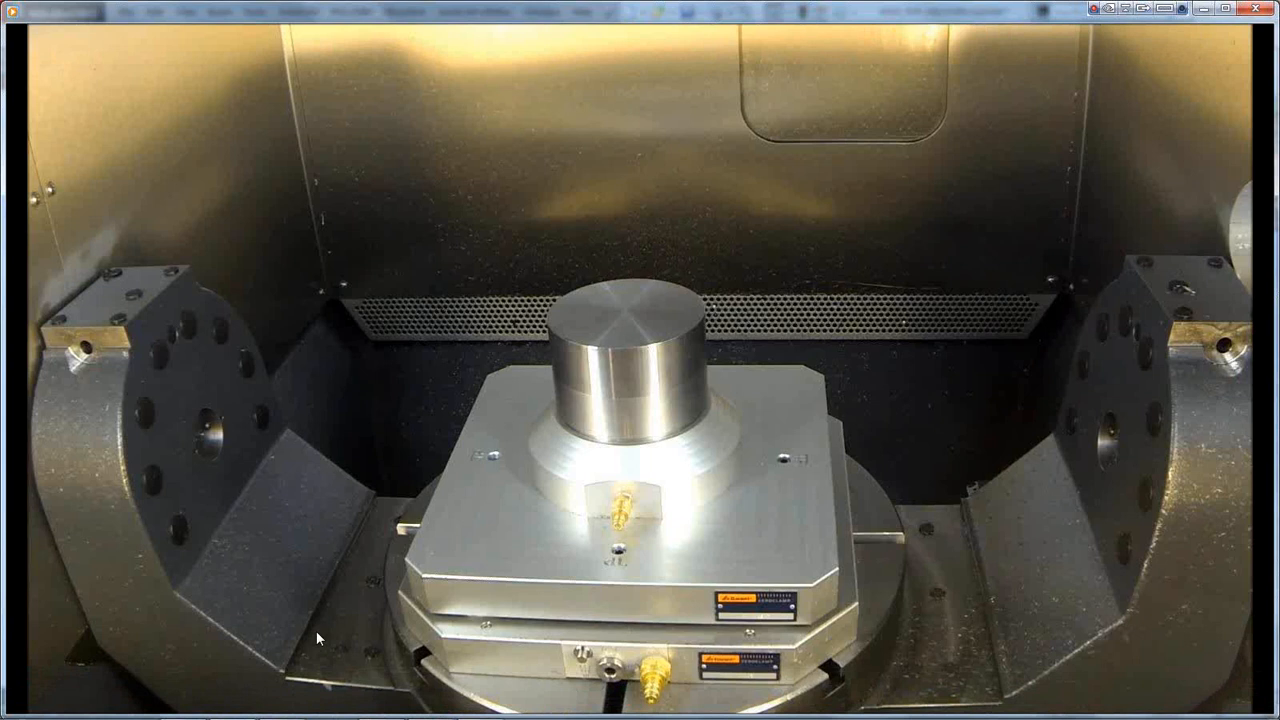
Step: Play the EMO 2013 iMachining & Sim5X cutting video and lower its volume to 10
mouse_move(315, 629)
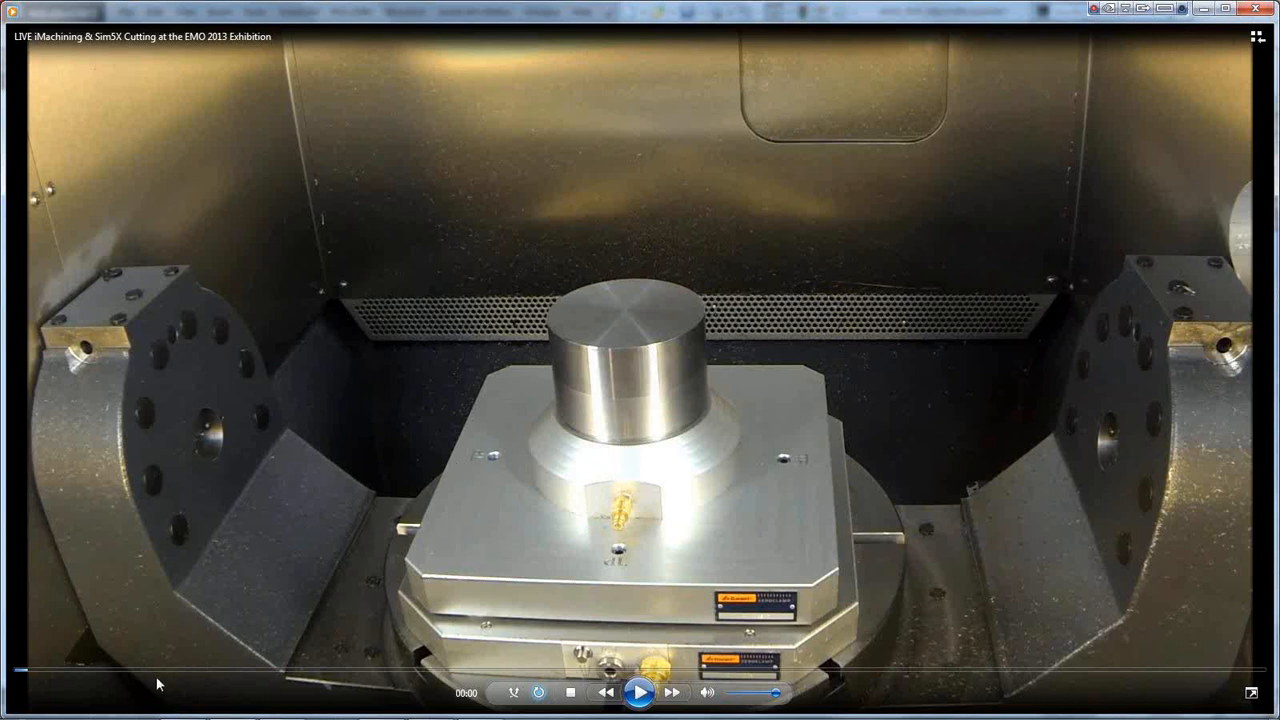
click(640, 694)
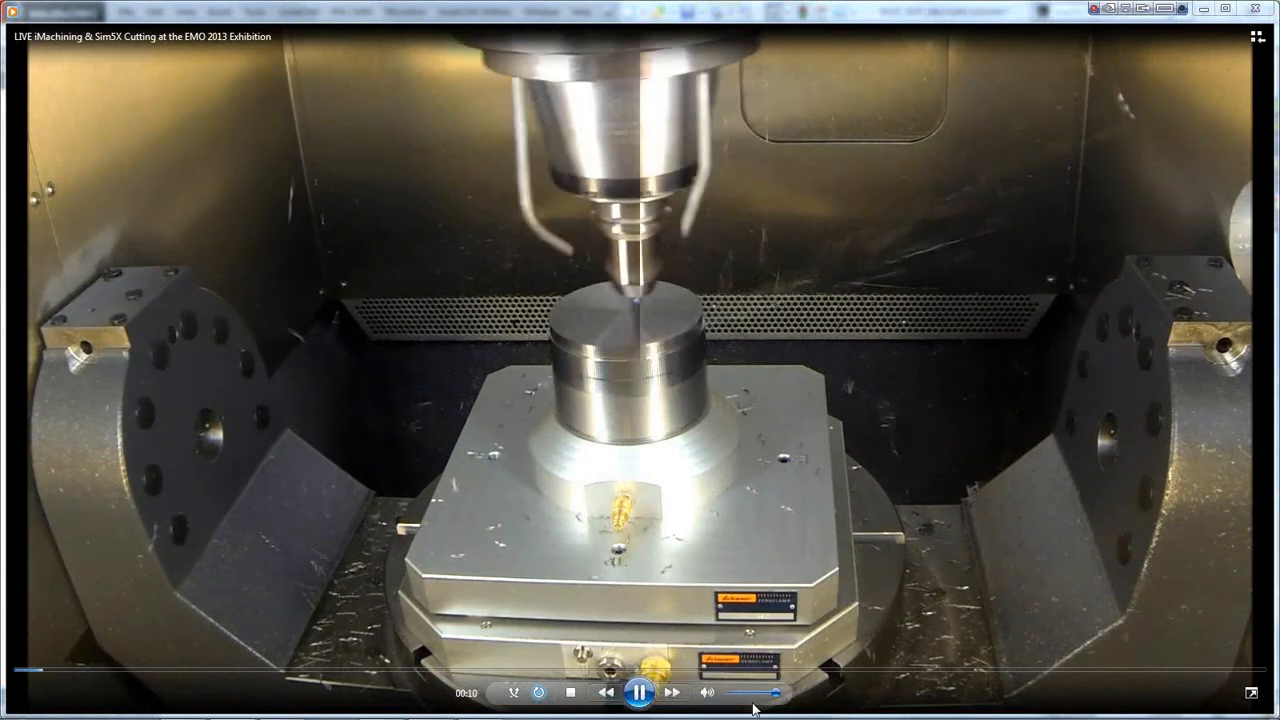
drag(774, 695, 738, 701)
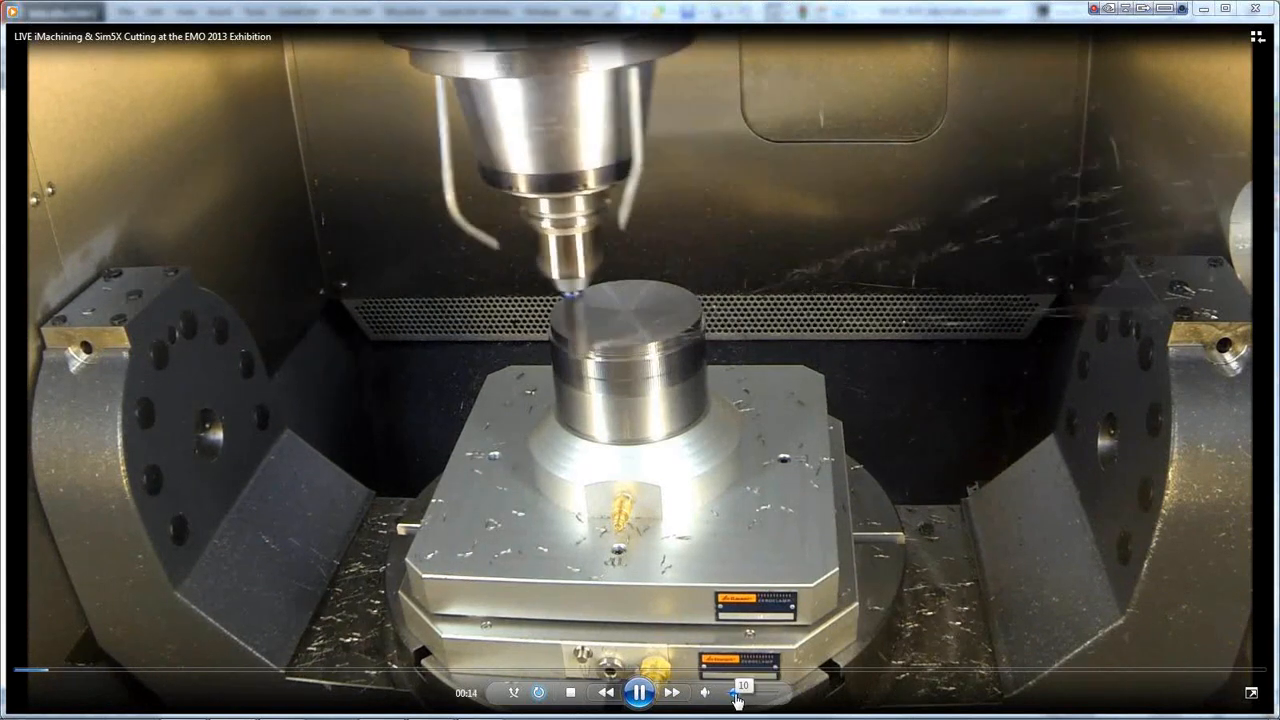
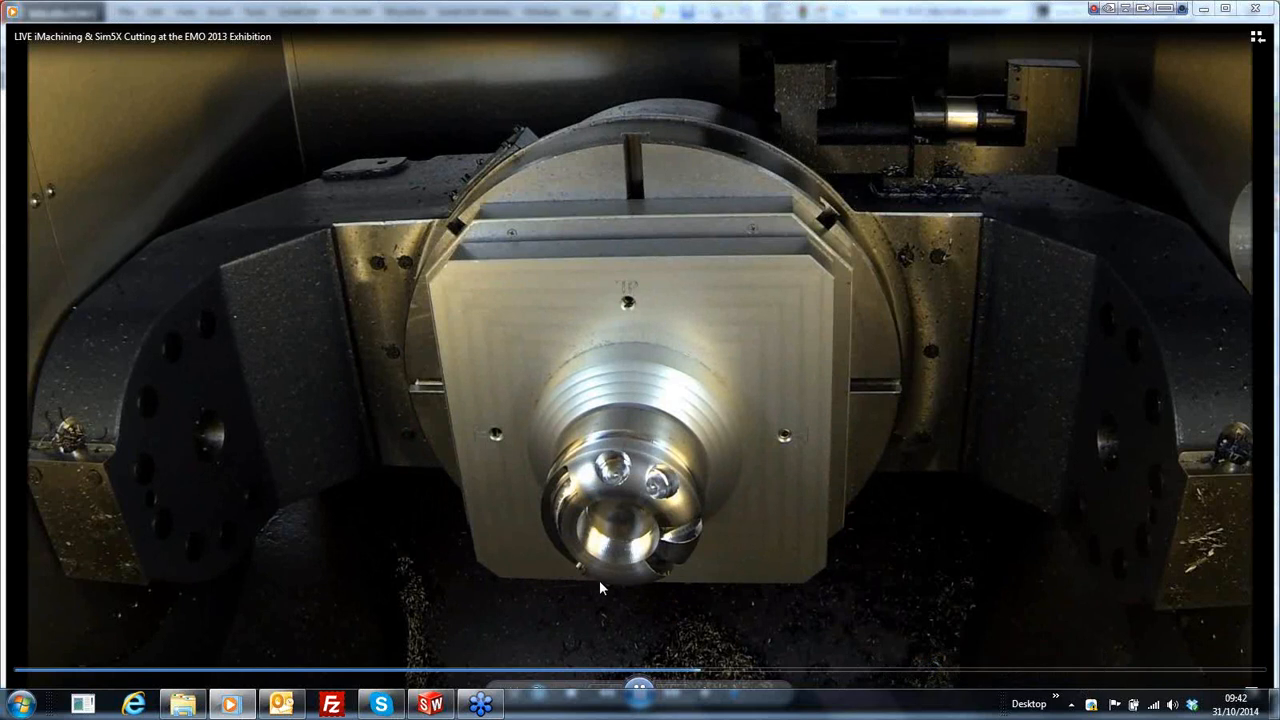
Step: Pause the EMO 2013 machining video at 07:18 and minimize Windows Media Player
click(638, 689)
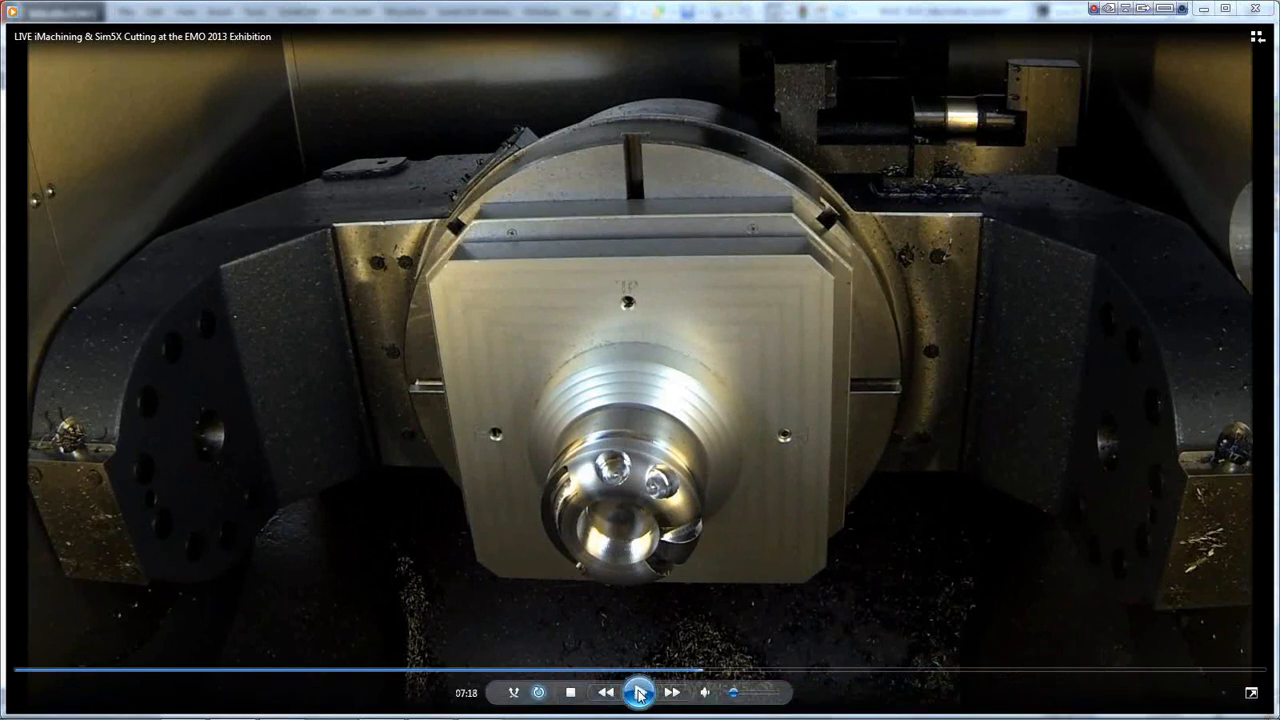
click(1205, 10)
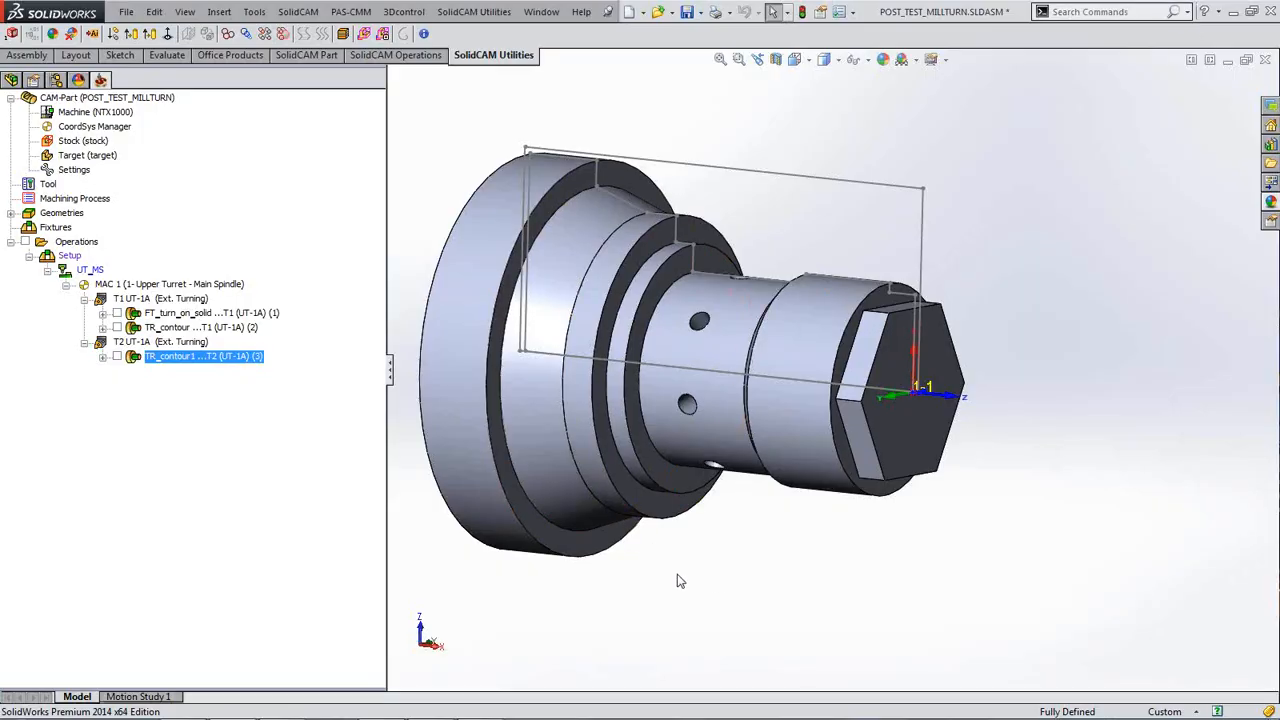
middle_drag(724, 582, 724, 582)
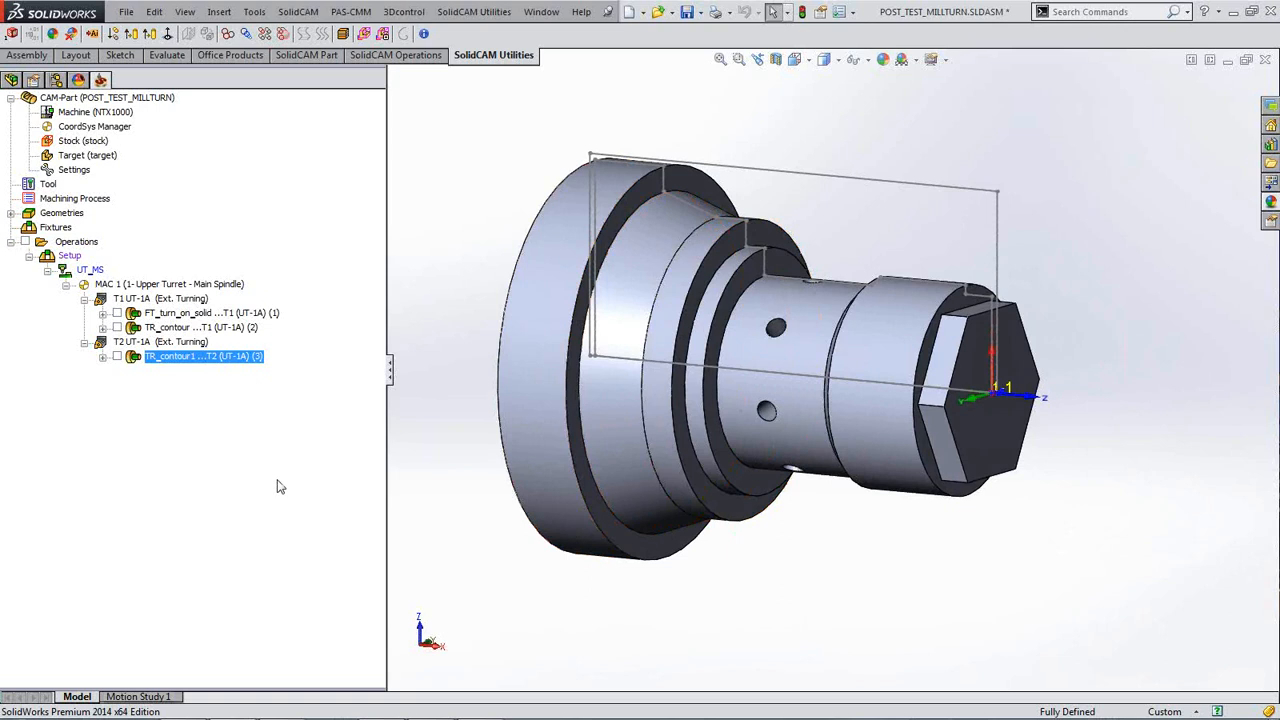
click(117, 313)
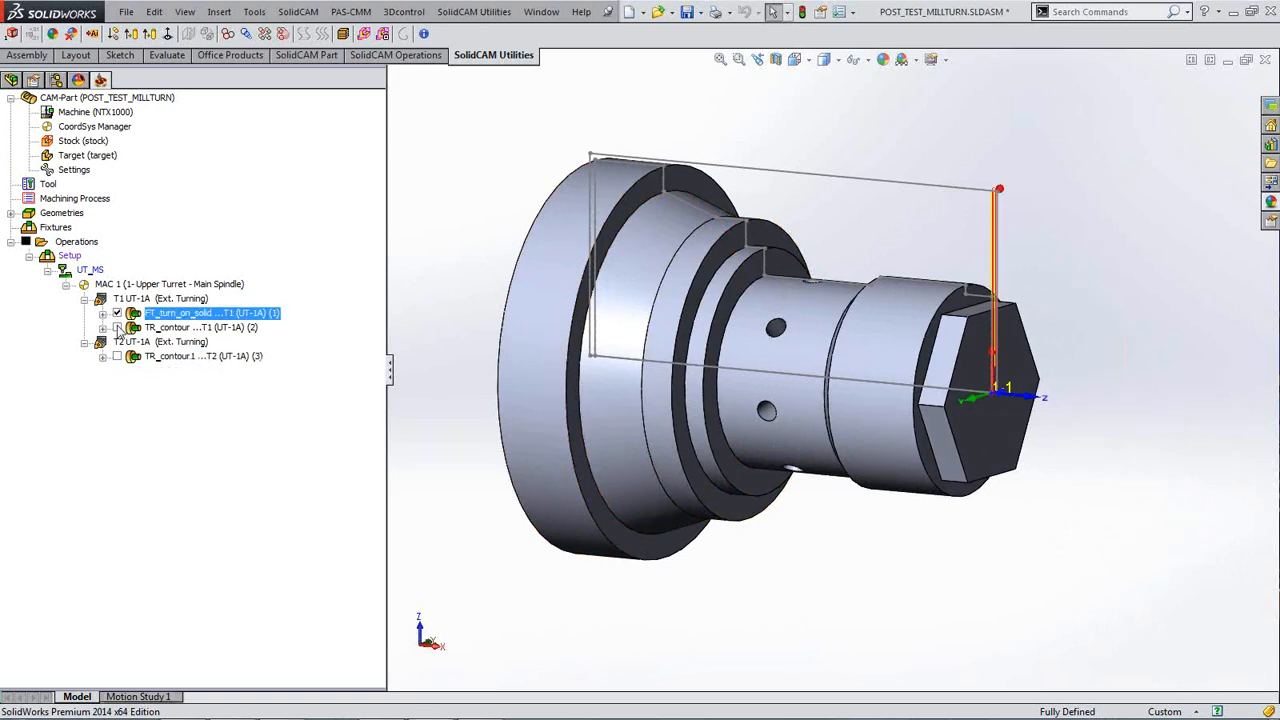
click(117, 327)
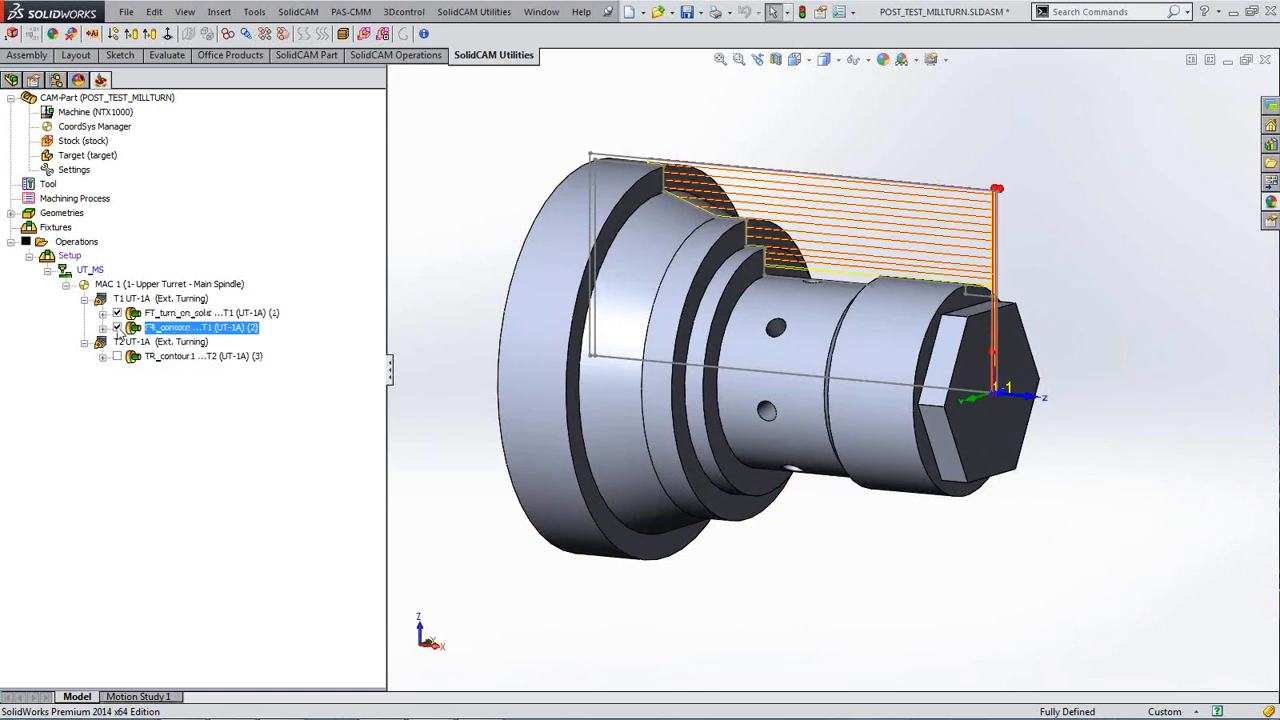
click(117, 356)
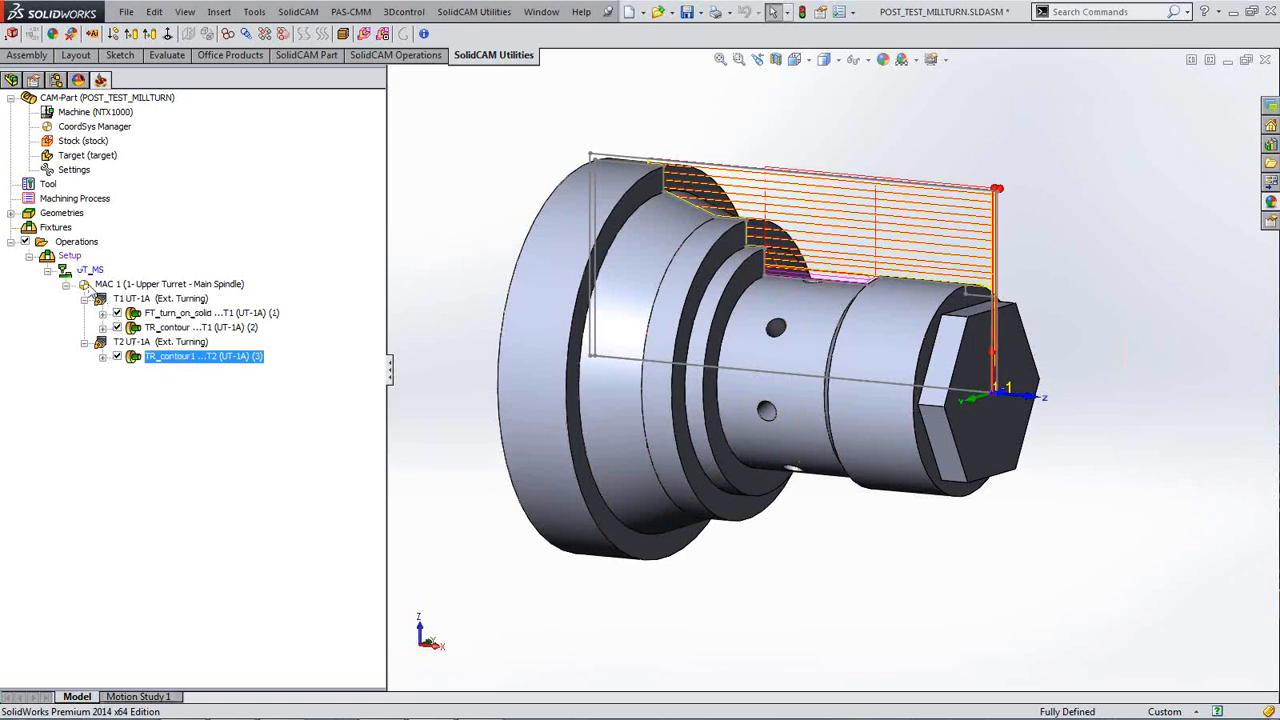
click(117, 356)
click(117, 327)
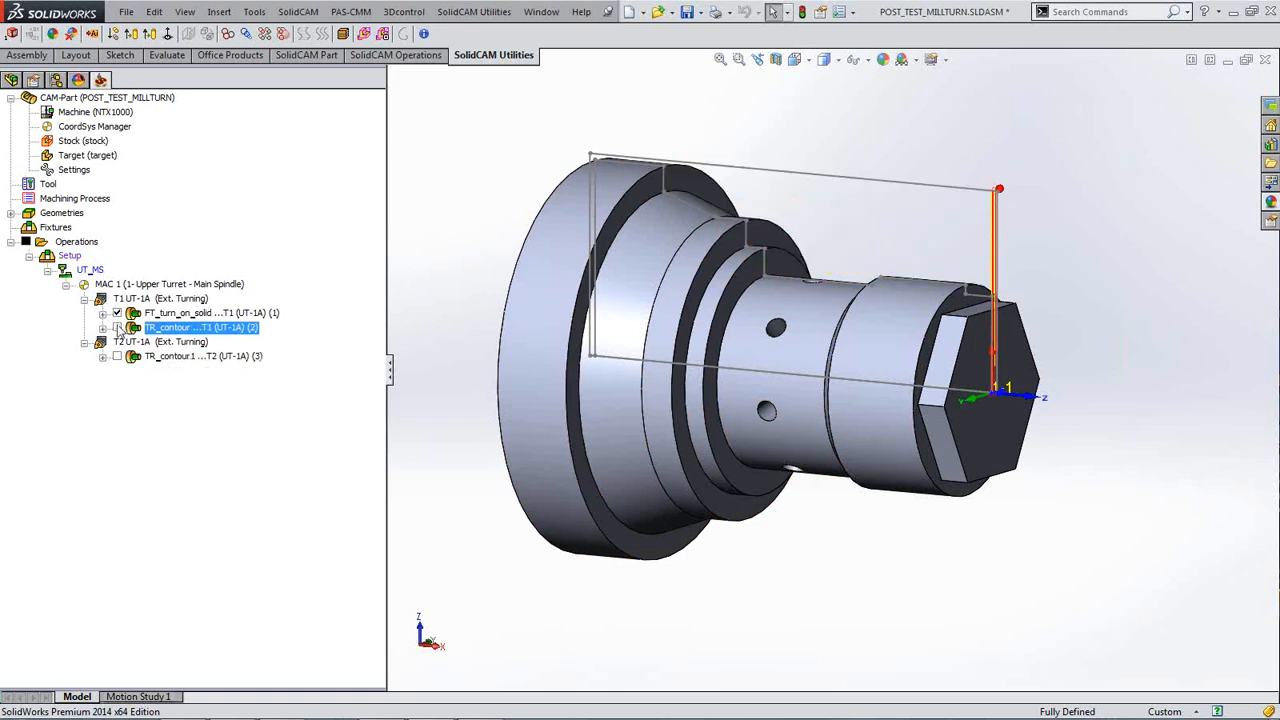
click(117, 313)
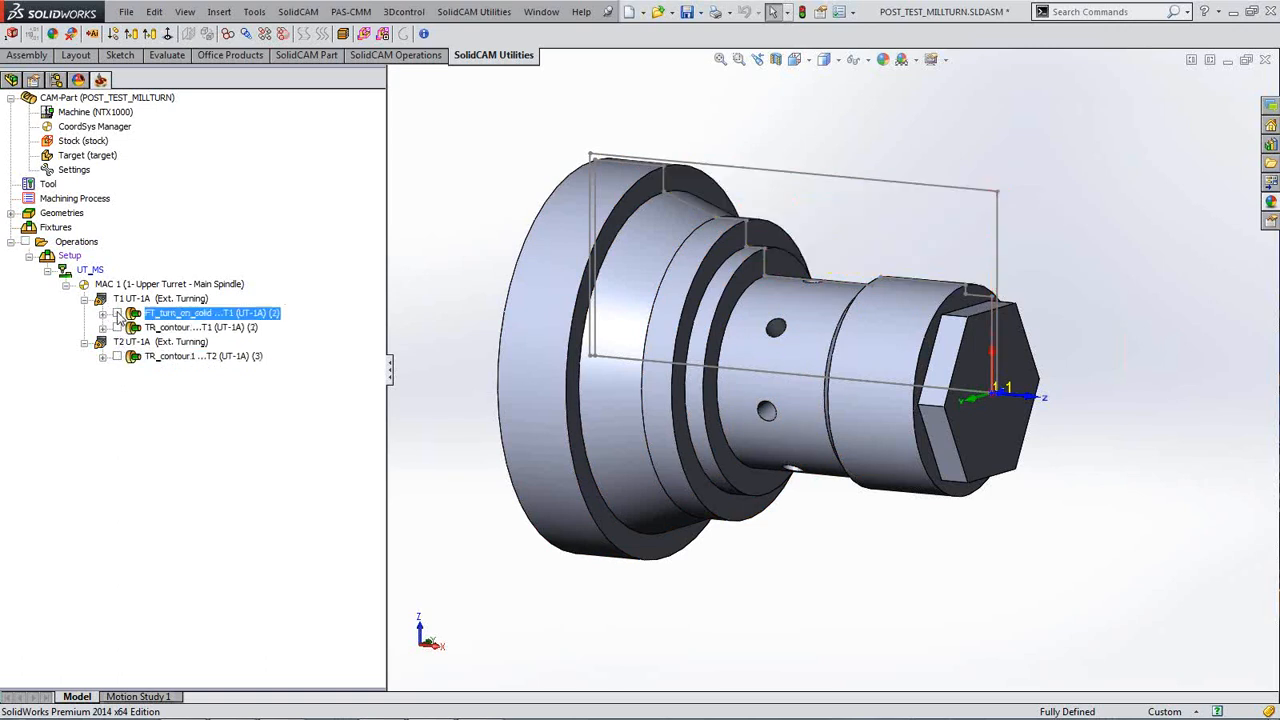
double_click(179, 317)
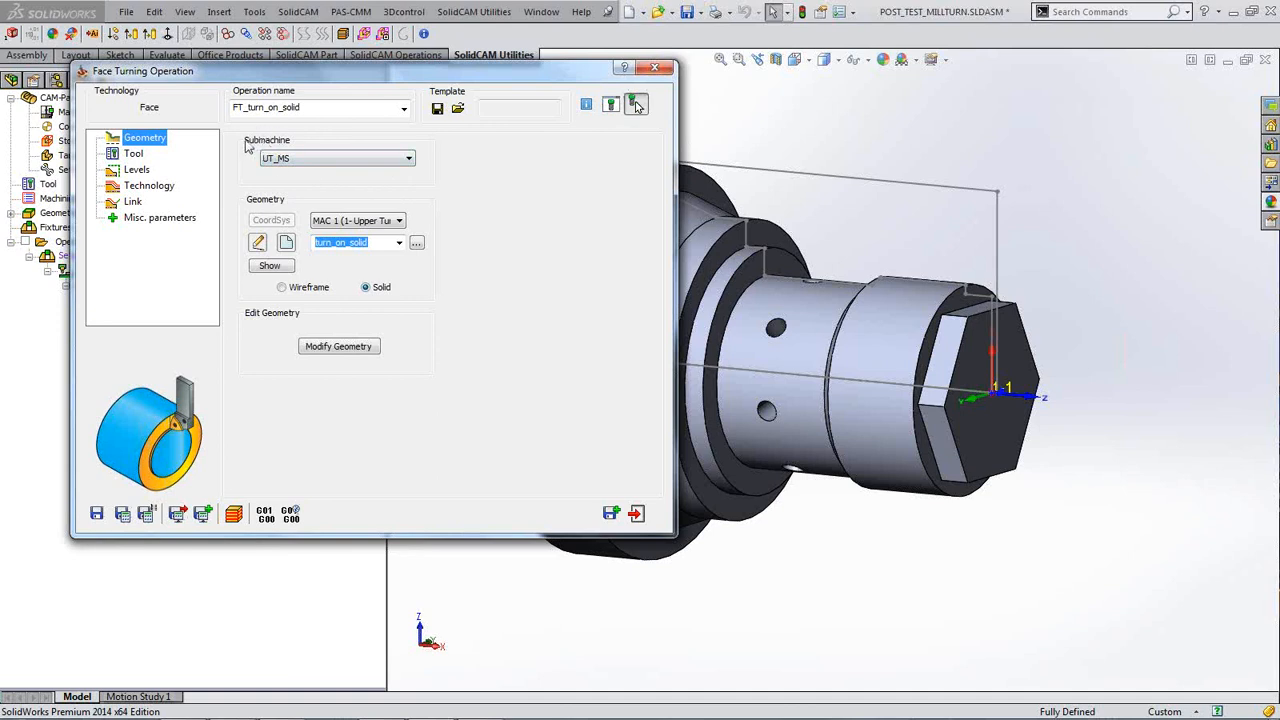
click(409, 160)
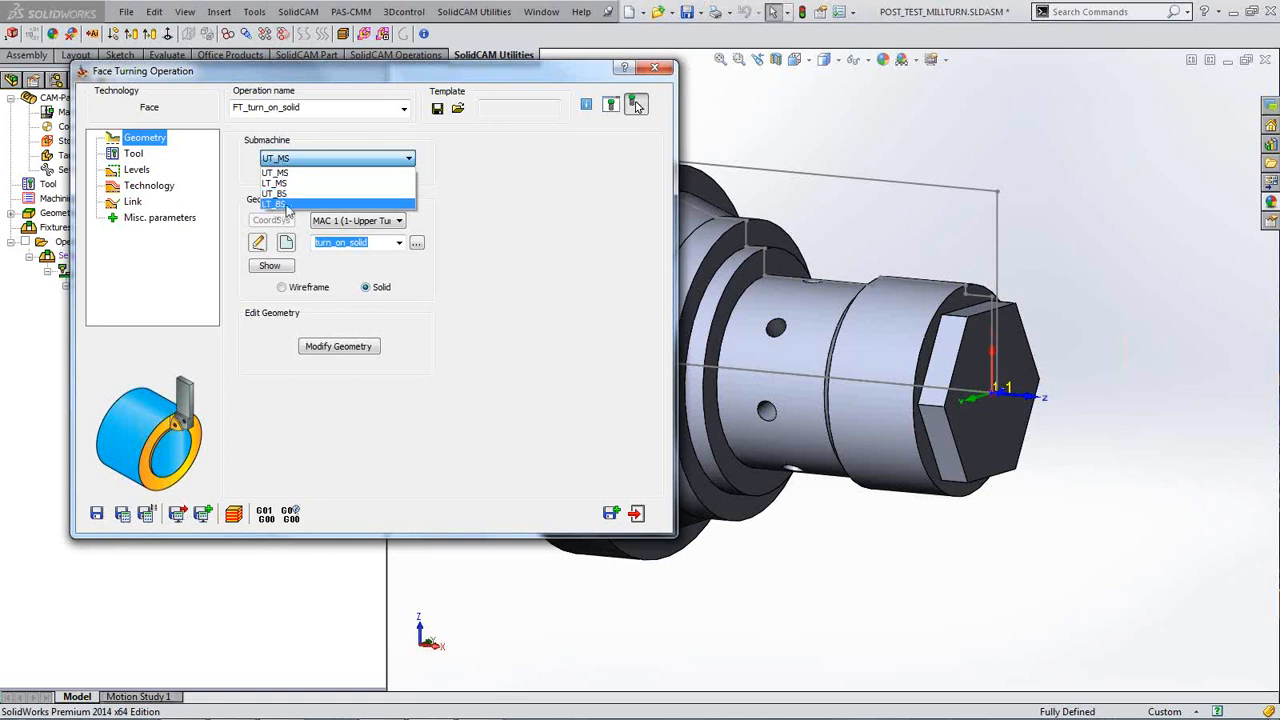
click(456, 205)
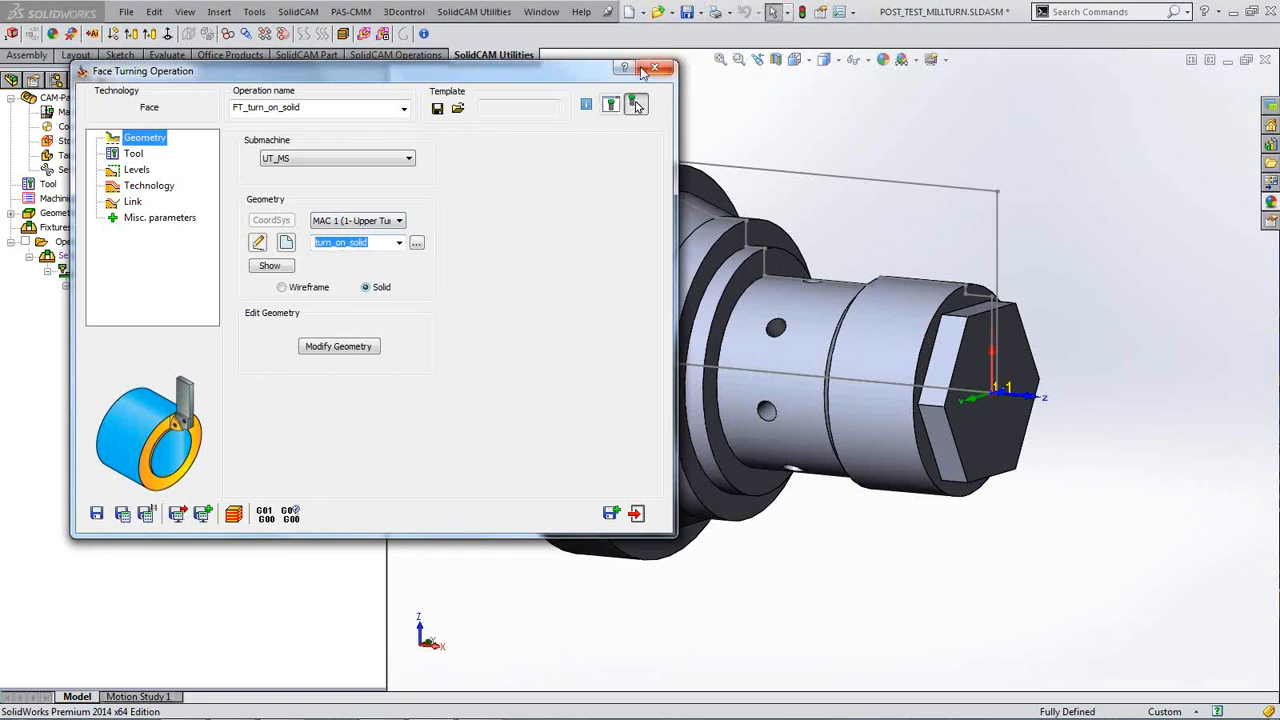
click(655, 68)
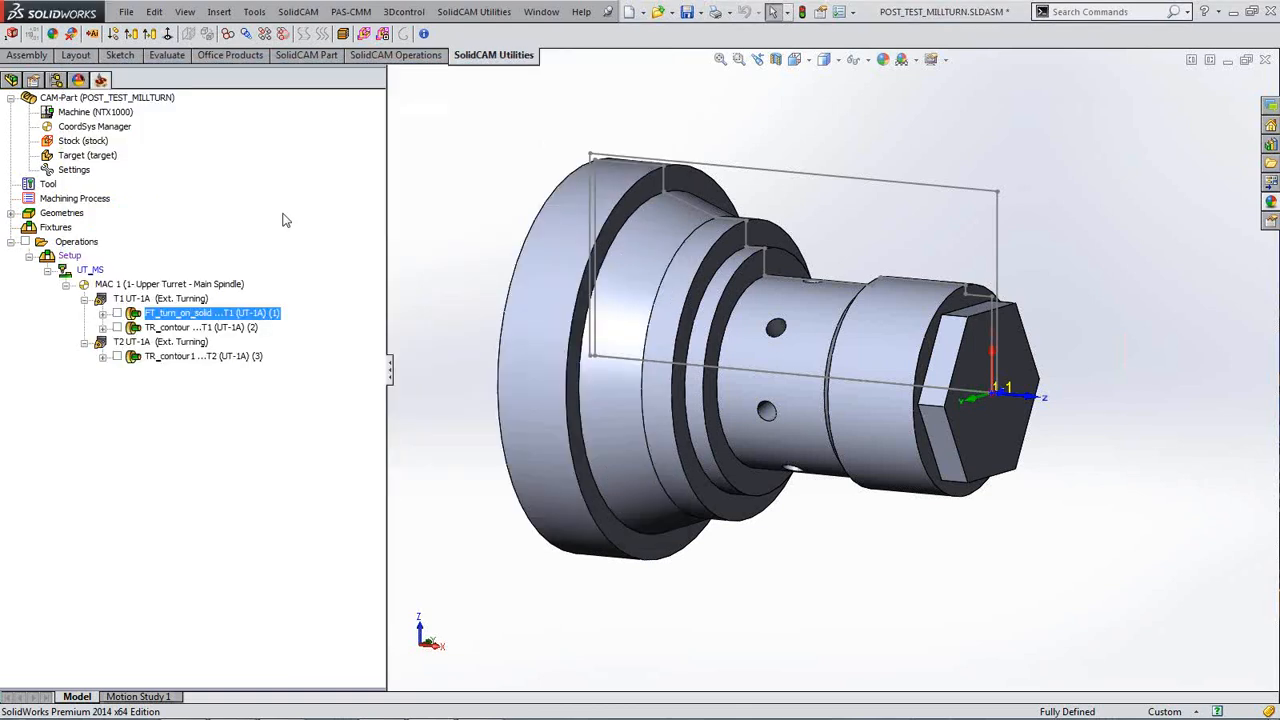
Step: Preview the TR_contour toolpath on the part, then hide it again
click(172, 328)
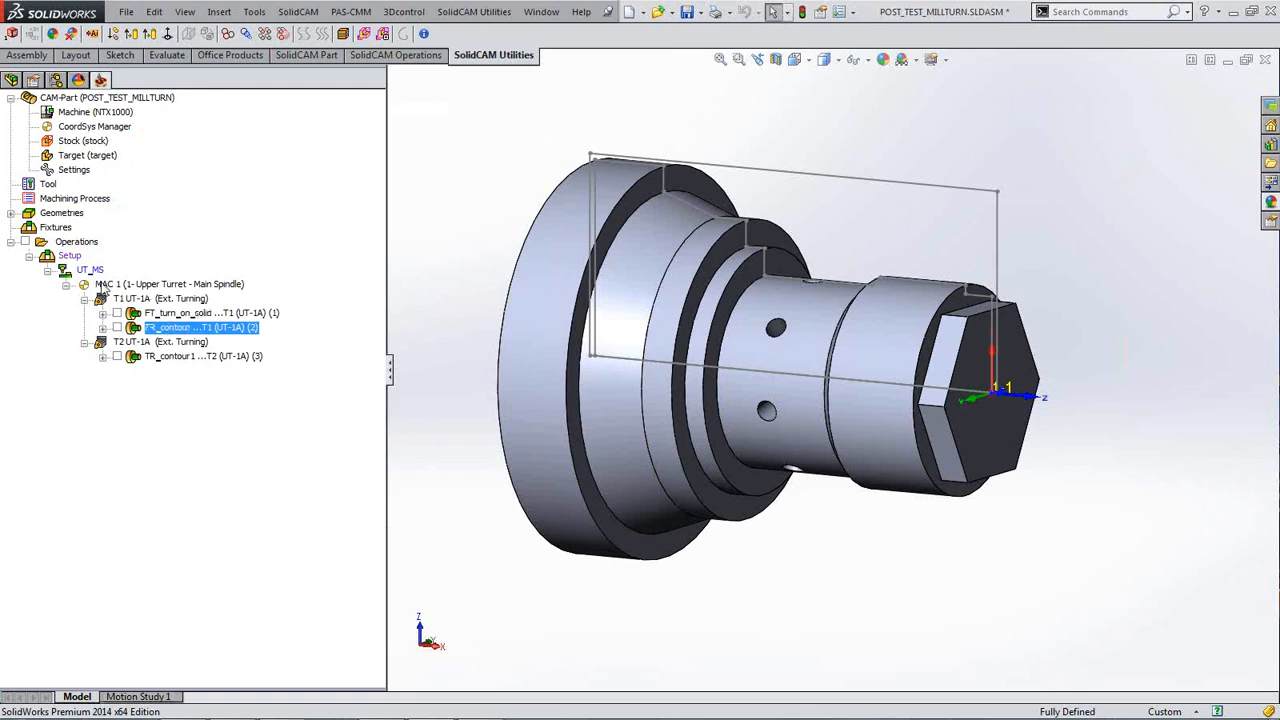
click(117, 328)
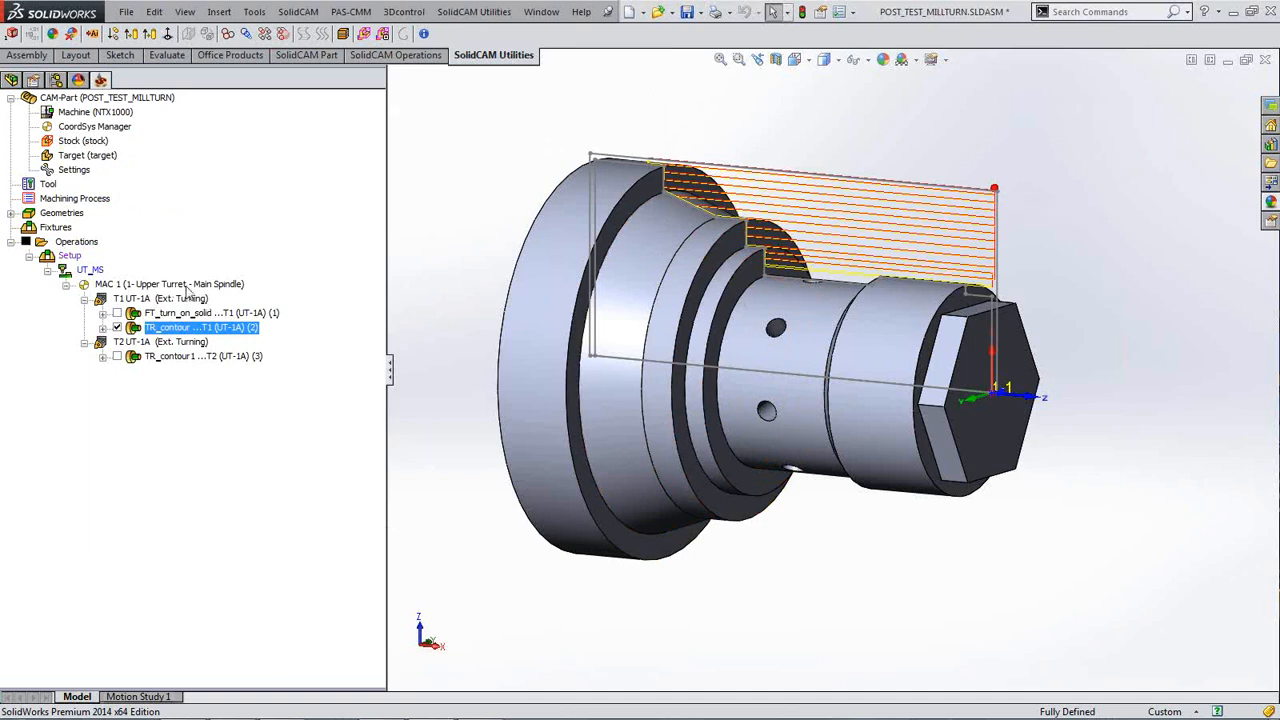
click(117, 328)
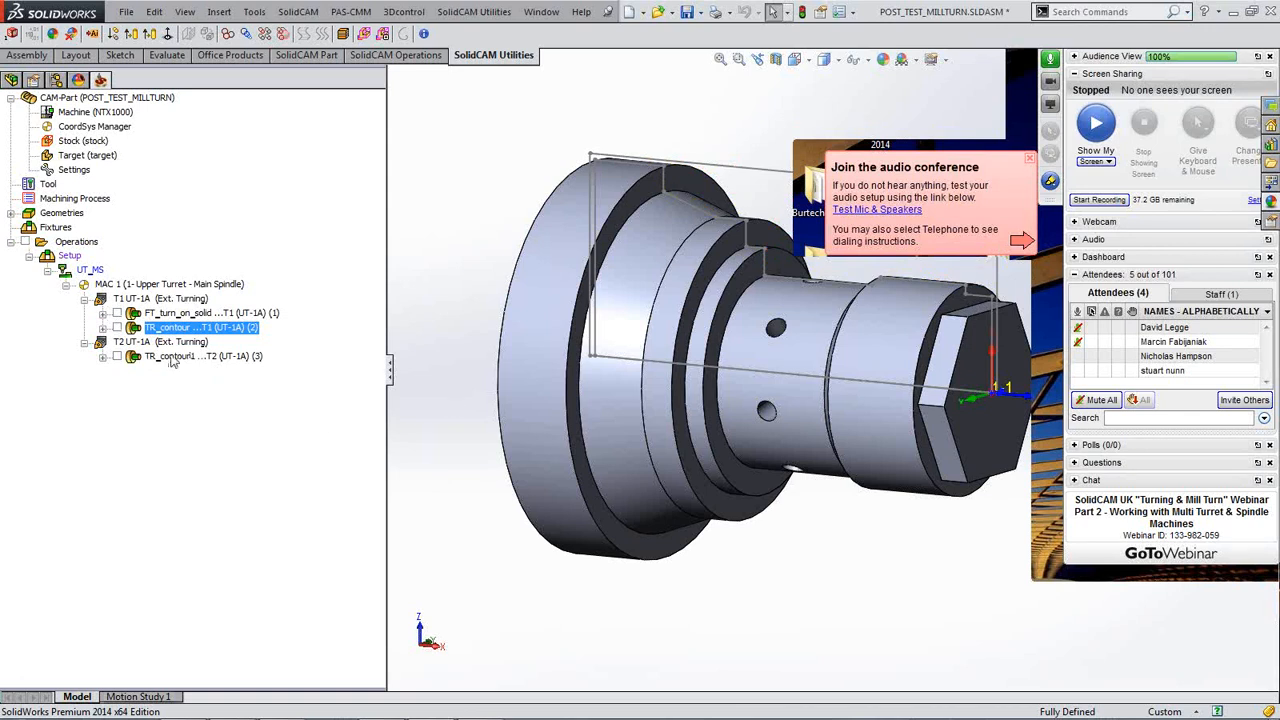
Step: Launch the simulation of all machining operations from the Operations node
click(1050, 40)
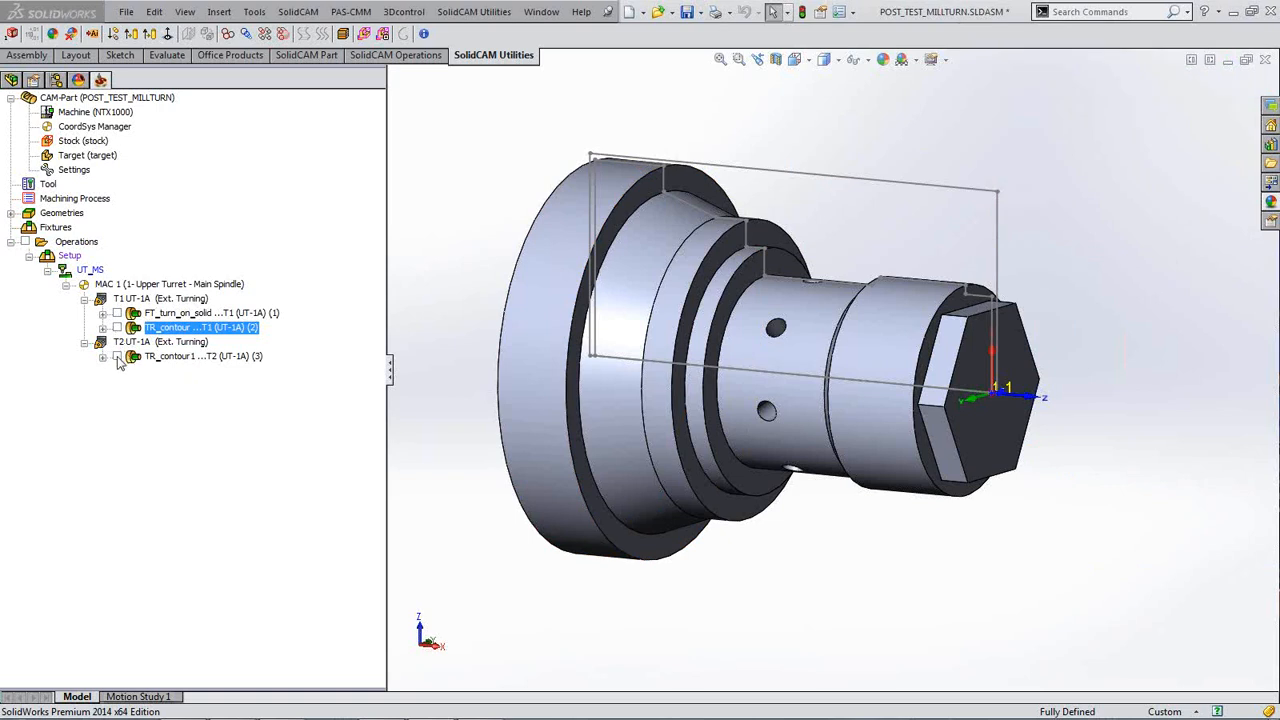
right_click(80, 243)
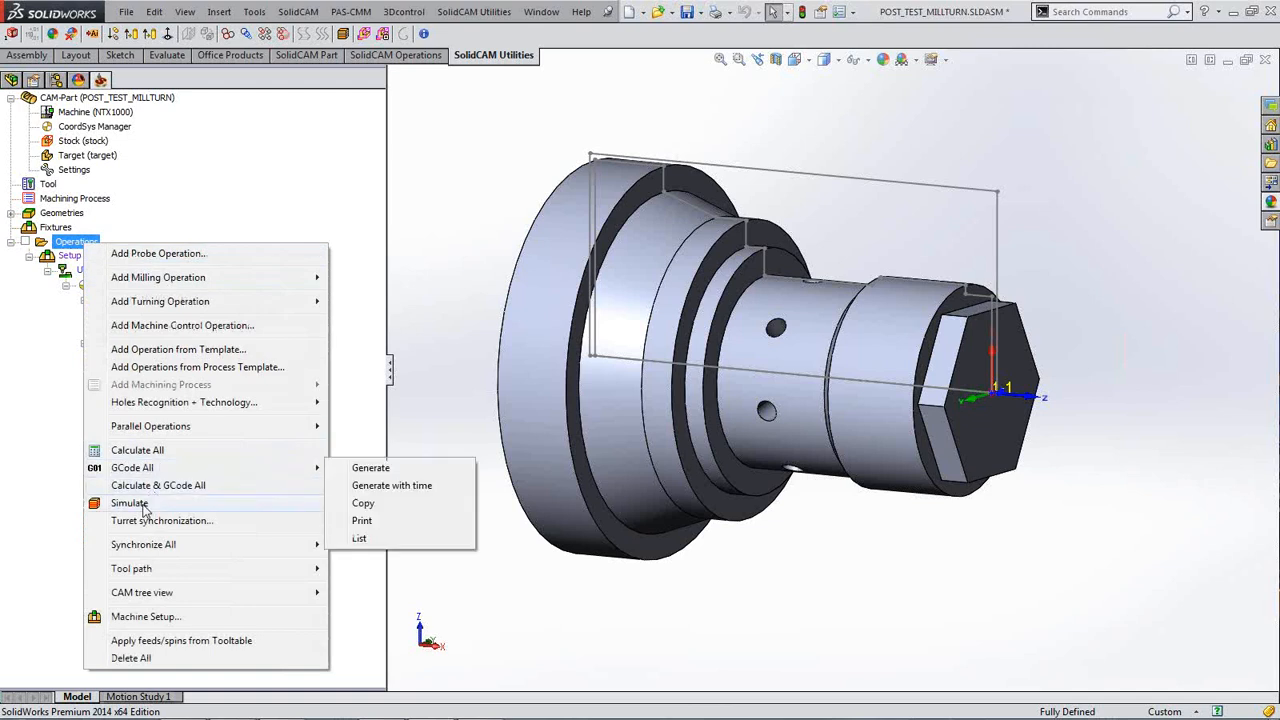
click(140, 503)
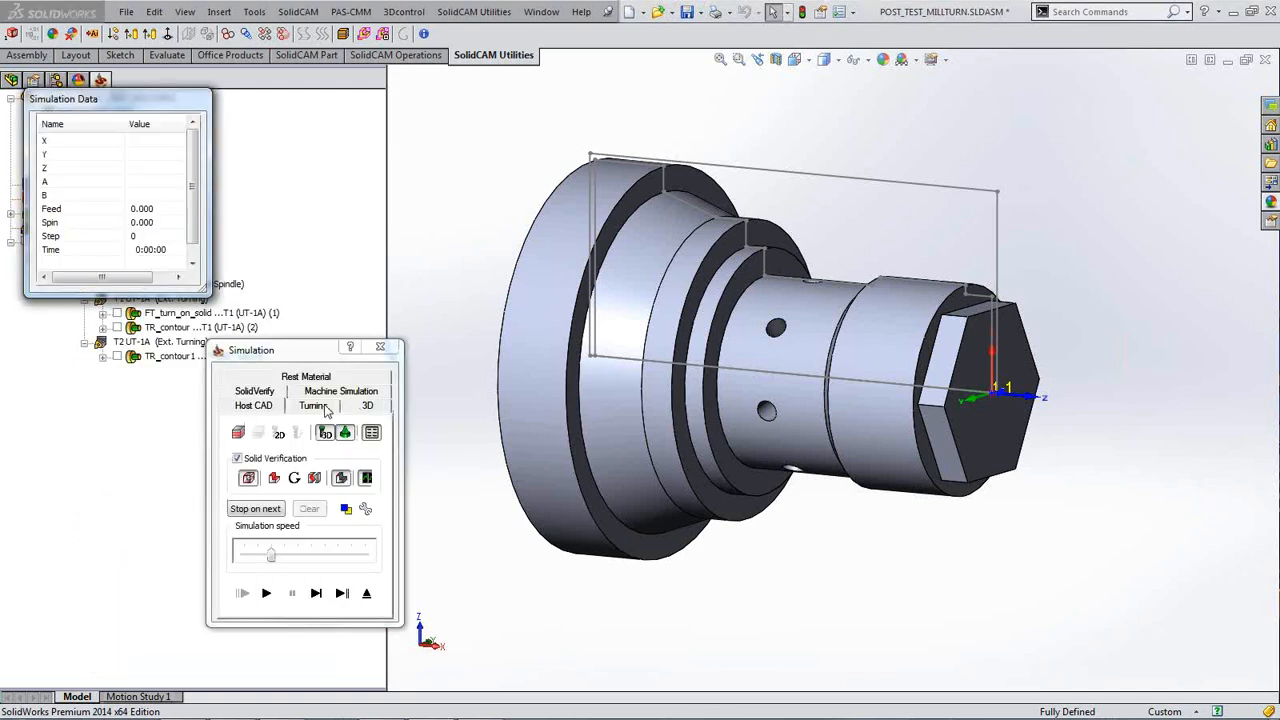
Step: Play the simulation through to step 118 at 0:22:15 and zoom in on the machined stock
click(316, 594)
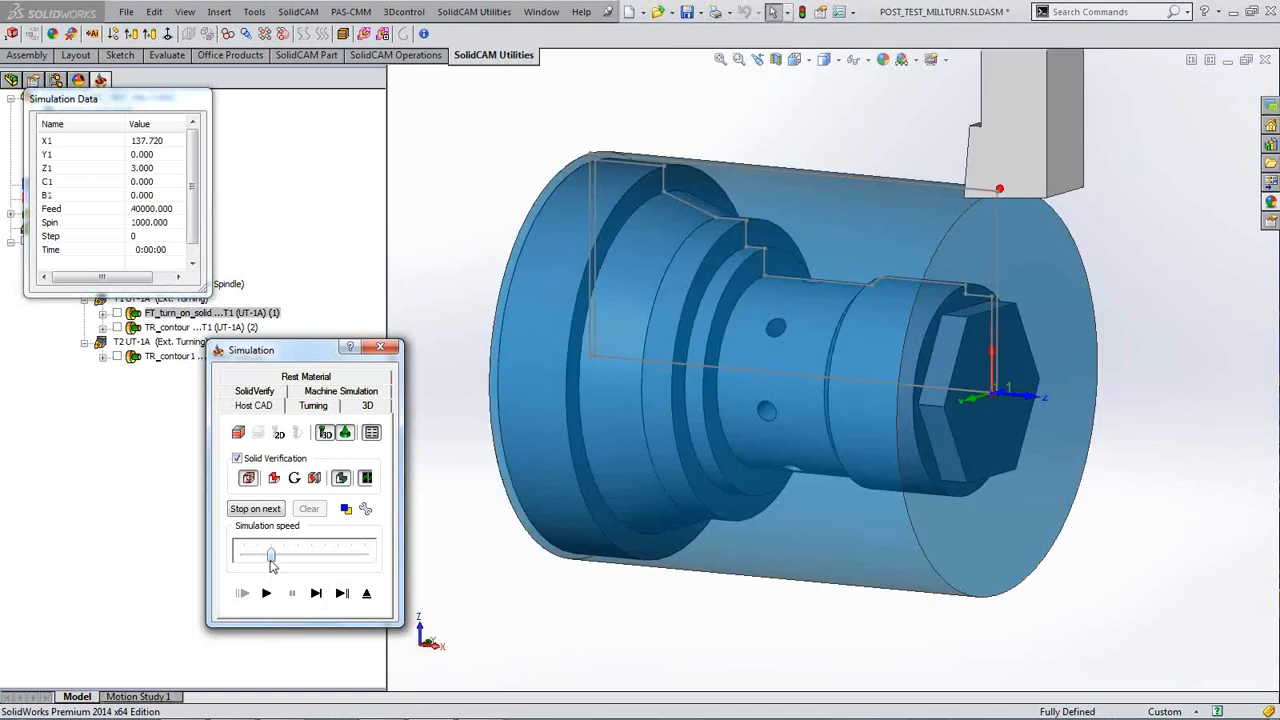
click(266, 593)
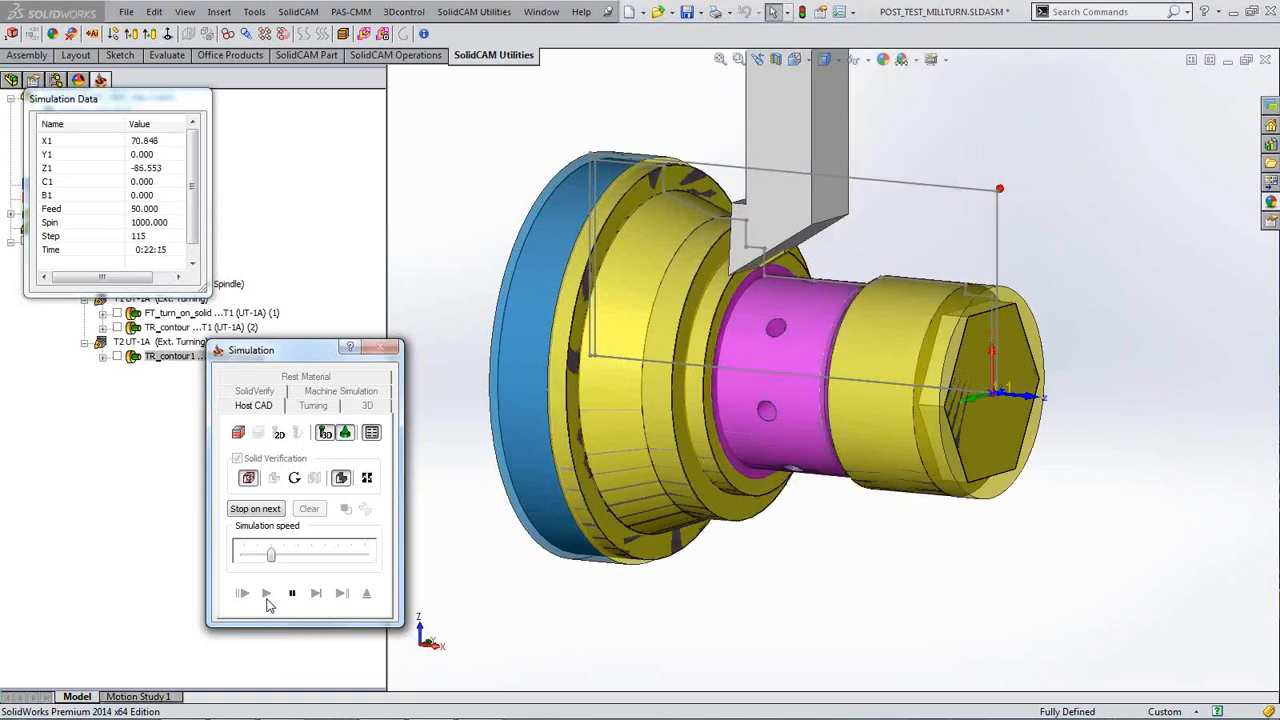
click(557, 617)
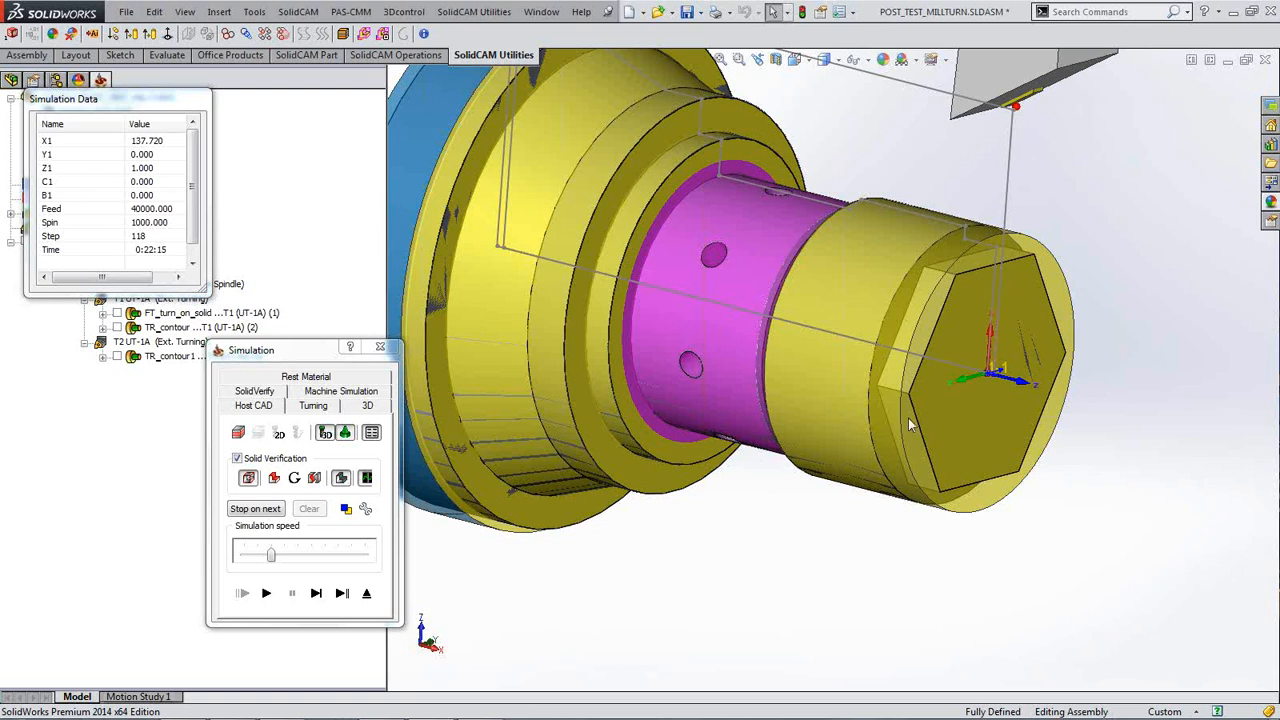
scroll(757, 548, up, 3)
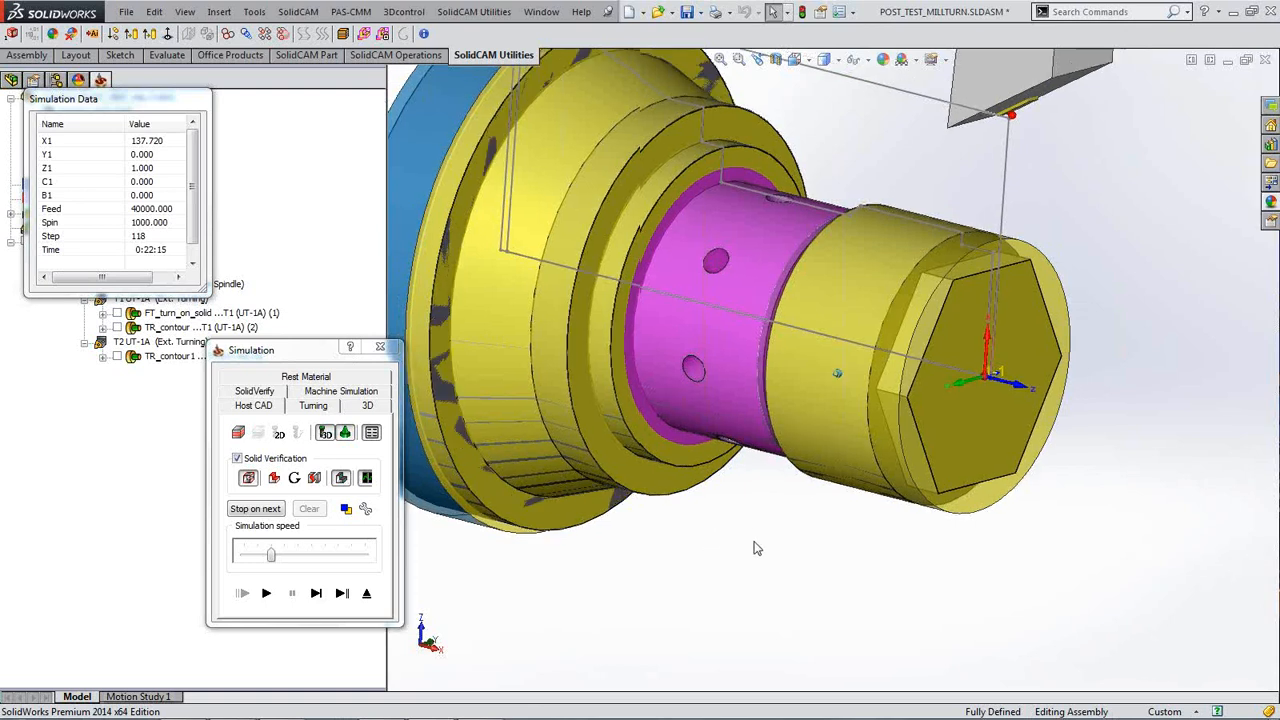
scroll(757, 548, up, 3)
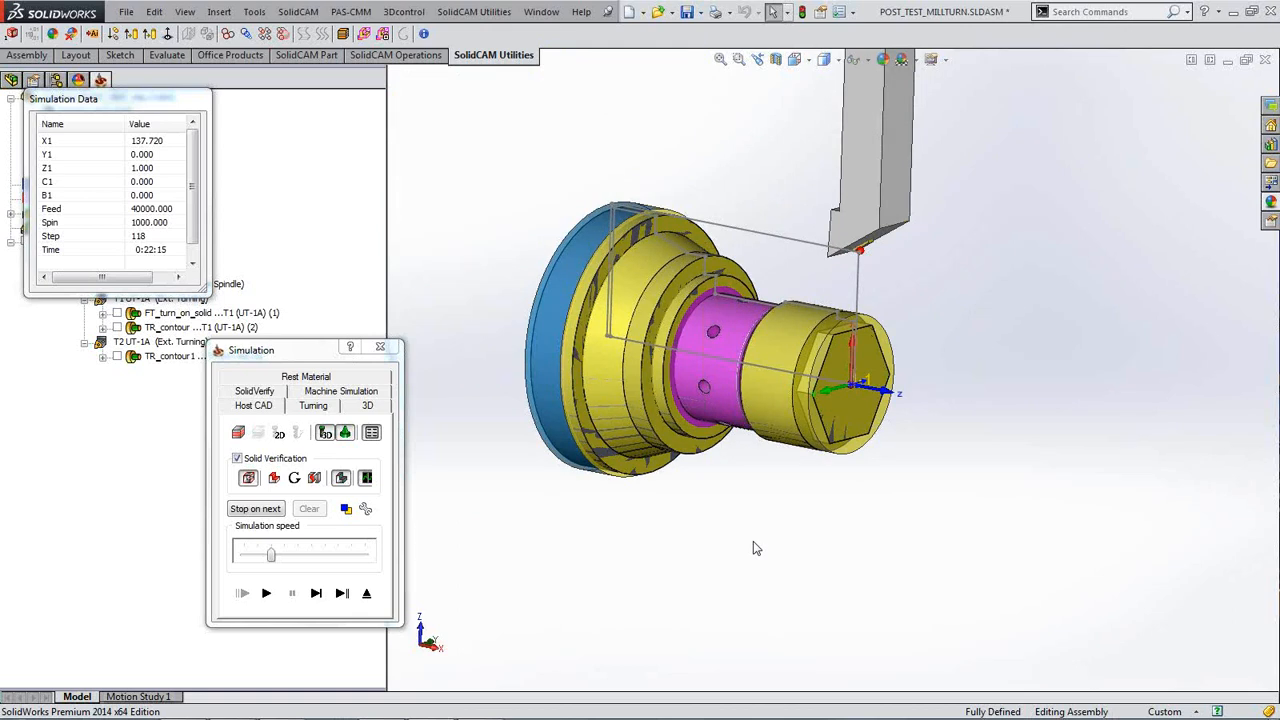
scroll(871, 569, down, 3)
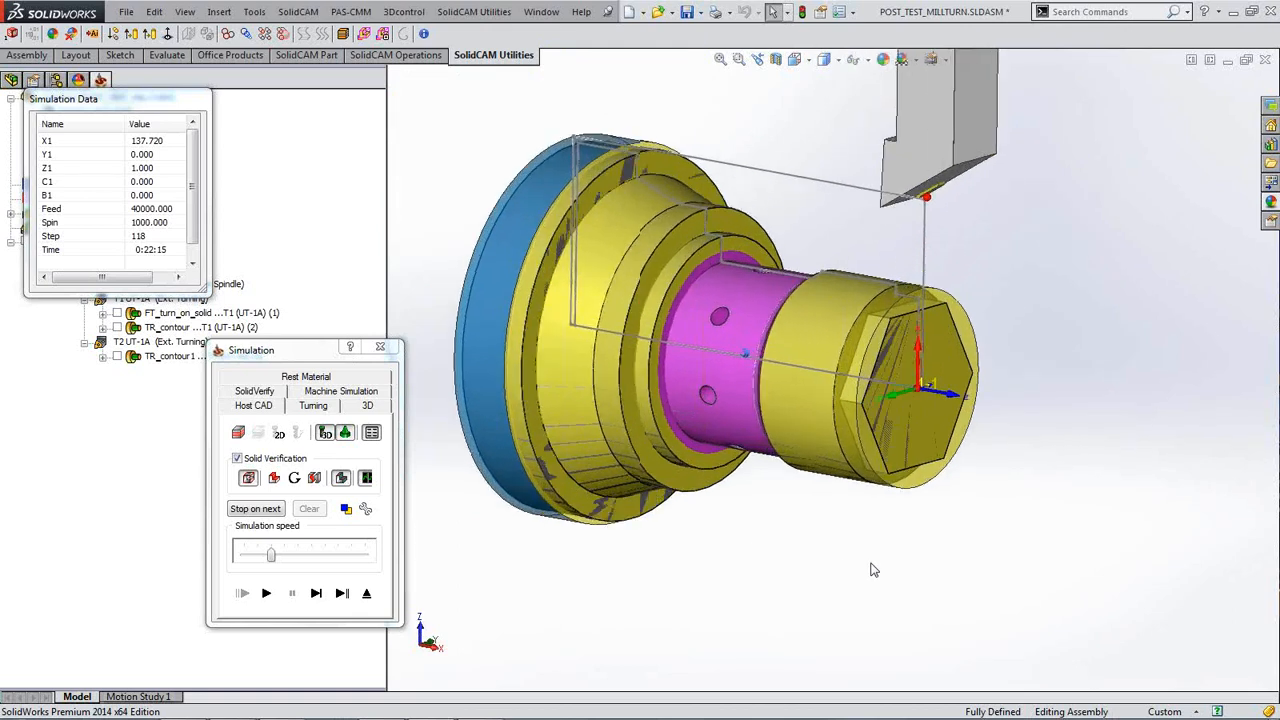
scroll(871, 569, down, 4)
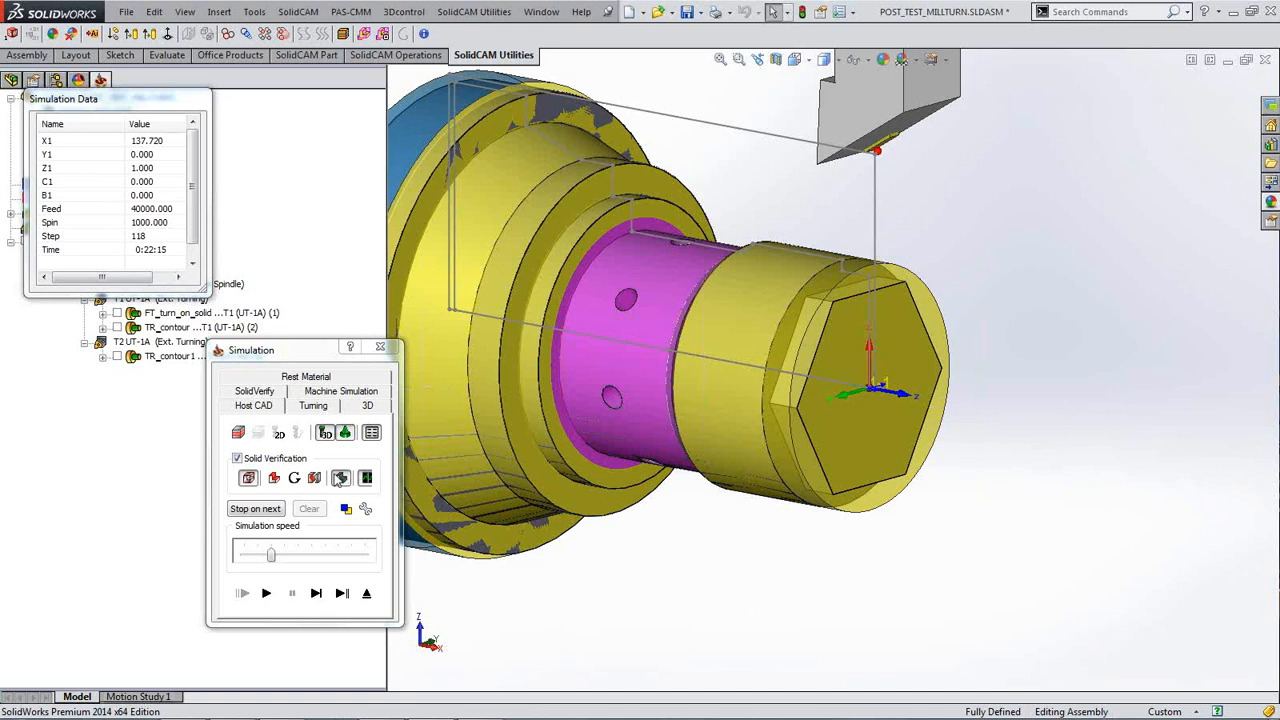
drag(318, 355, 158, 397)
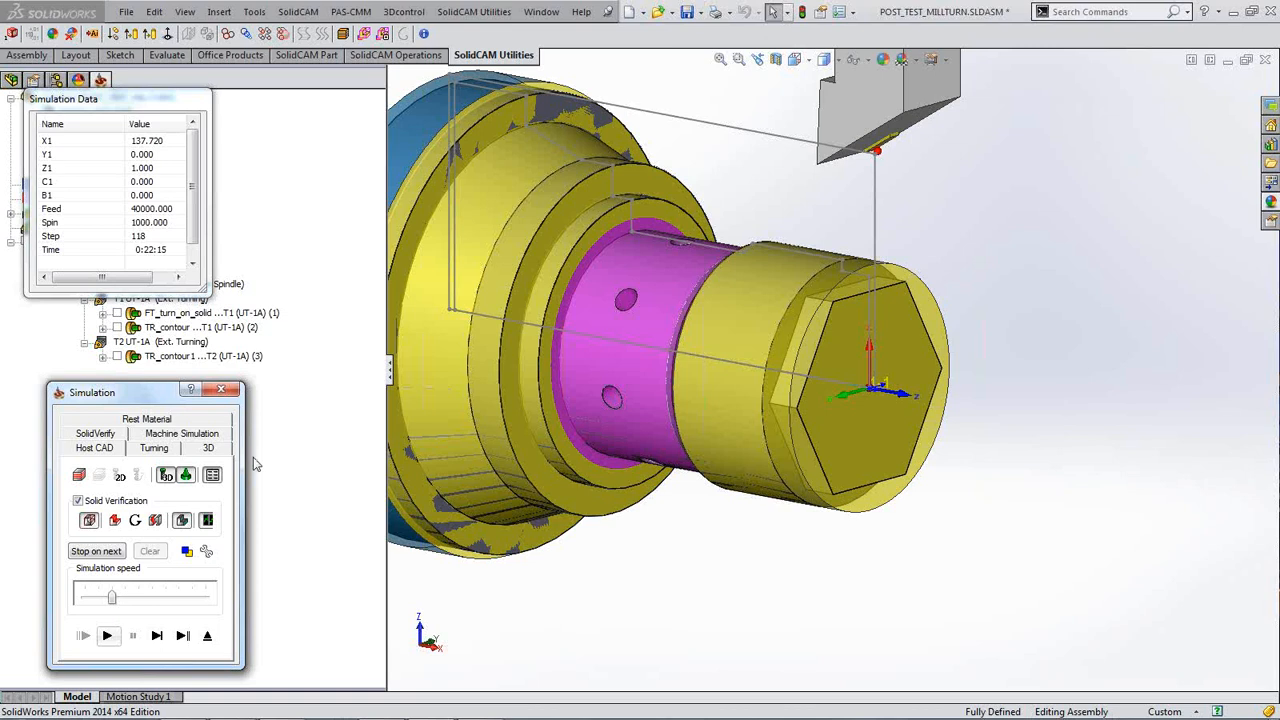
click(221, 389)
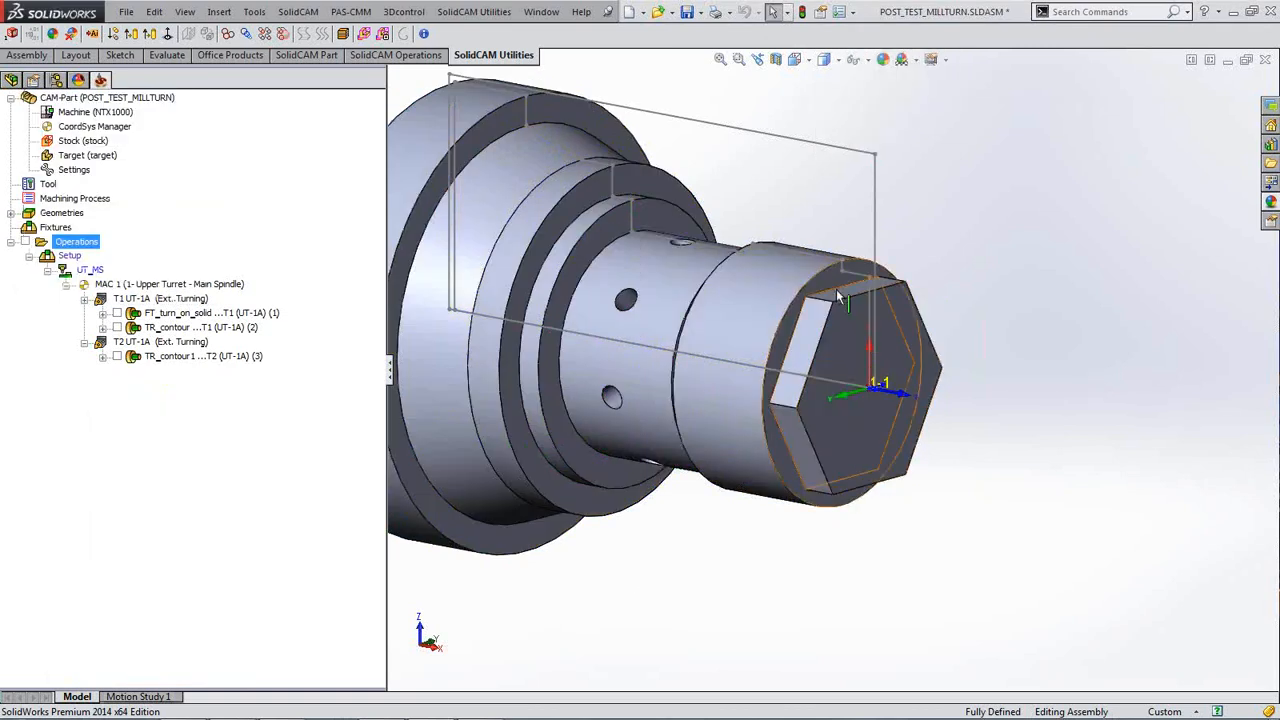
scroll(1048, 322, down, 3)
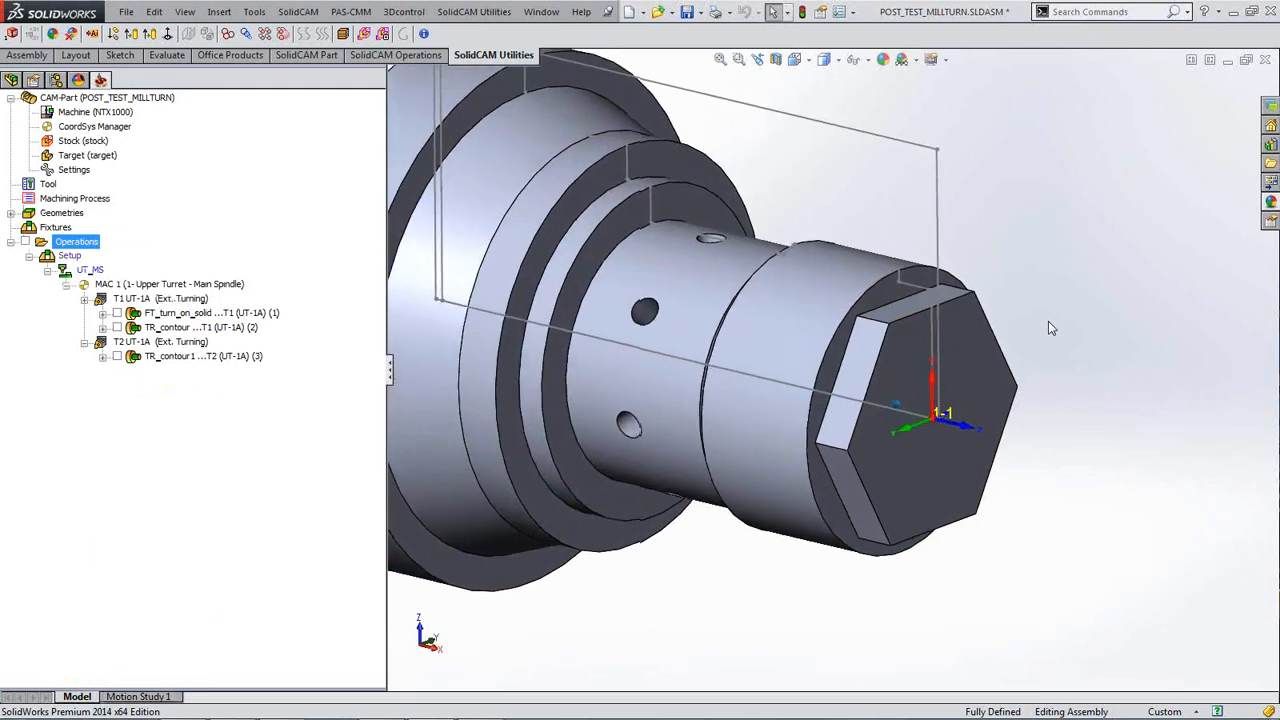
scroll(1048, 321, down, 2)
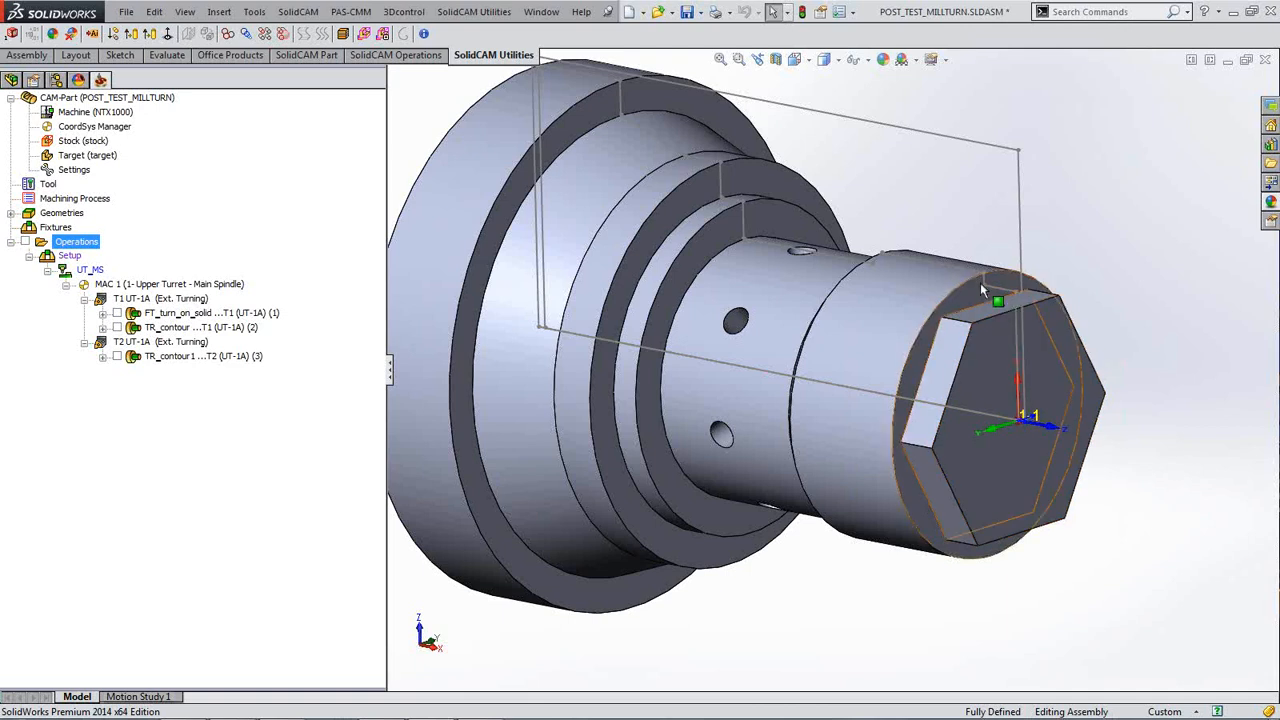
middle_drag(988, 304, 987, 322)
click(987, 322)
middle_drag(1022, 371, 1058, 386)
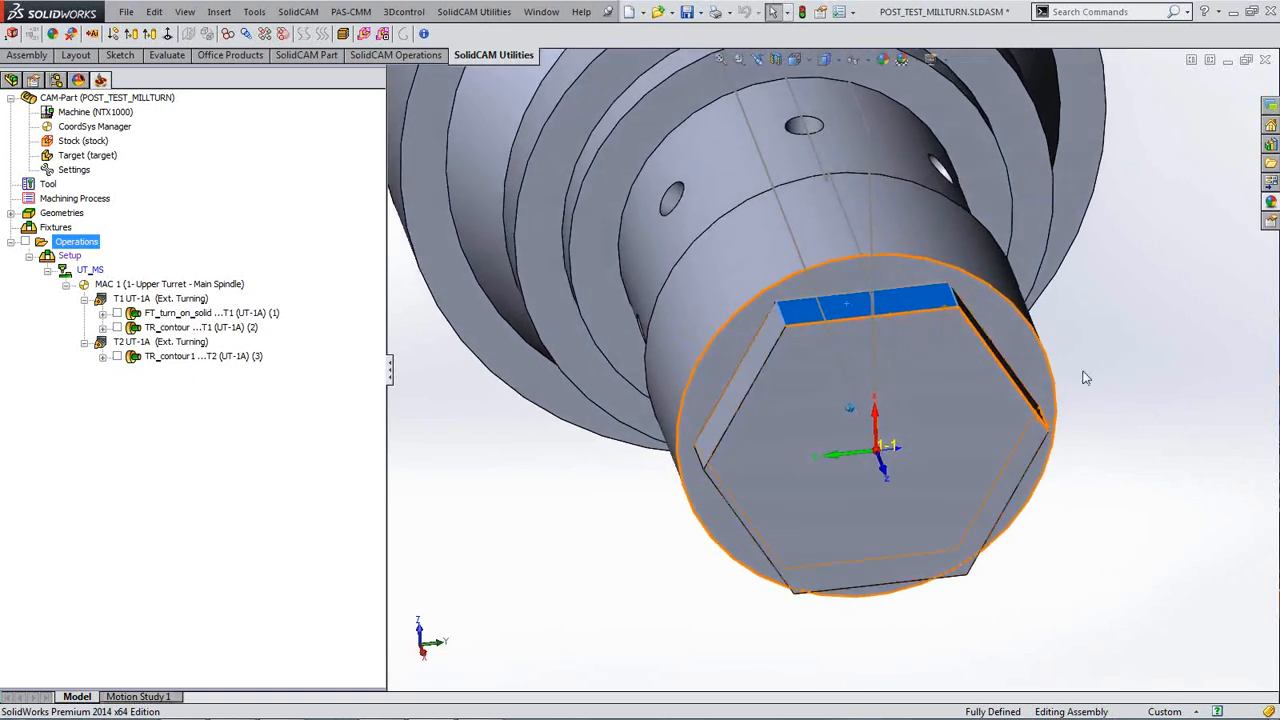
click(854, 307)
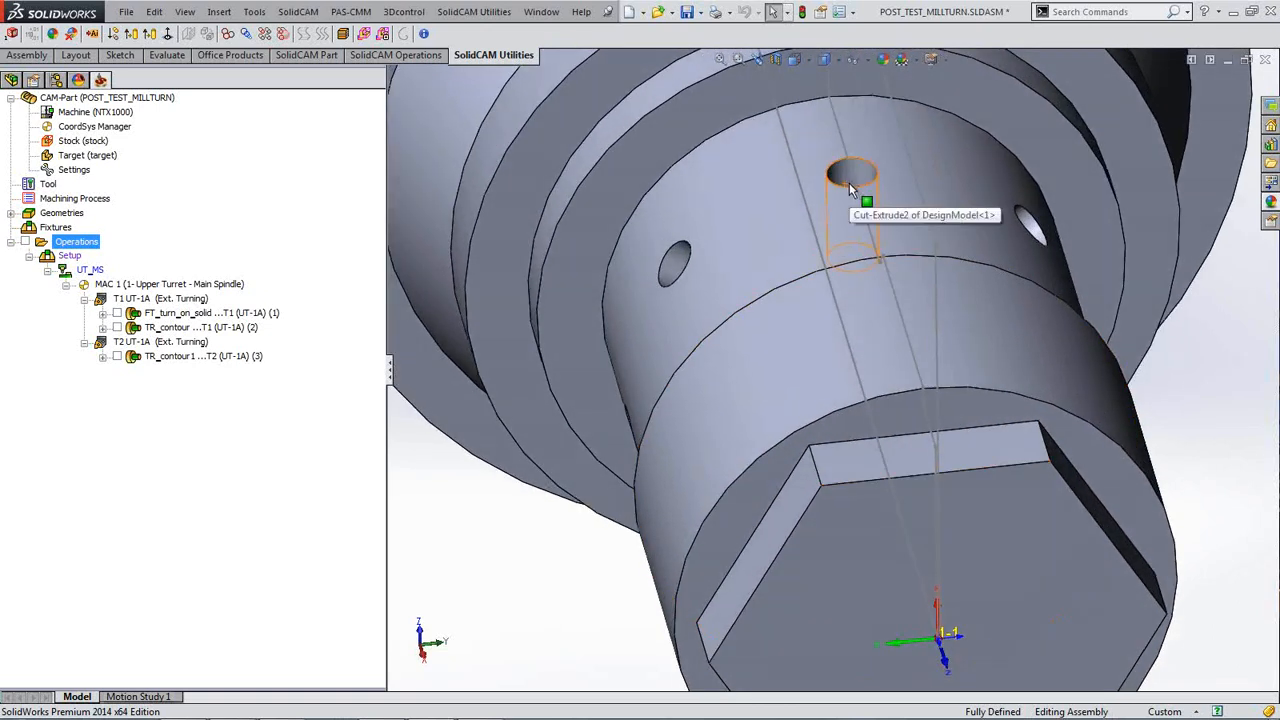
click(863, 177)
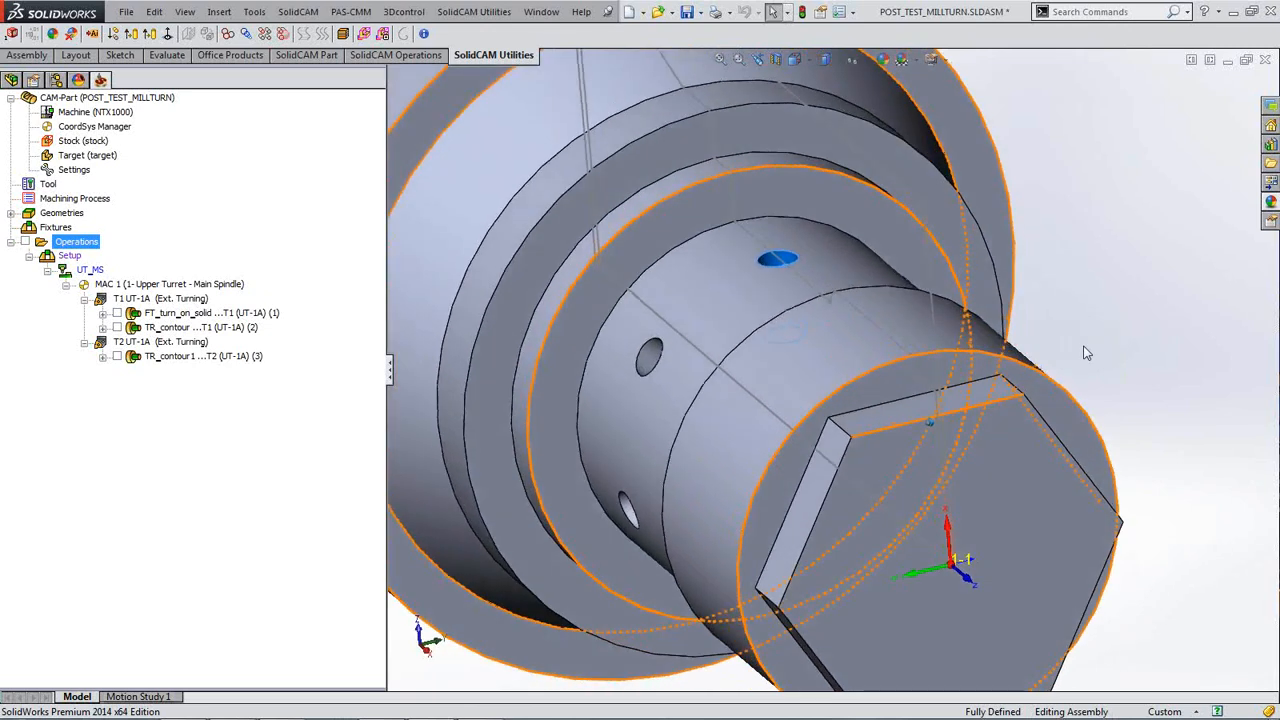
click(769, 260)
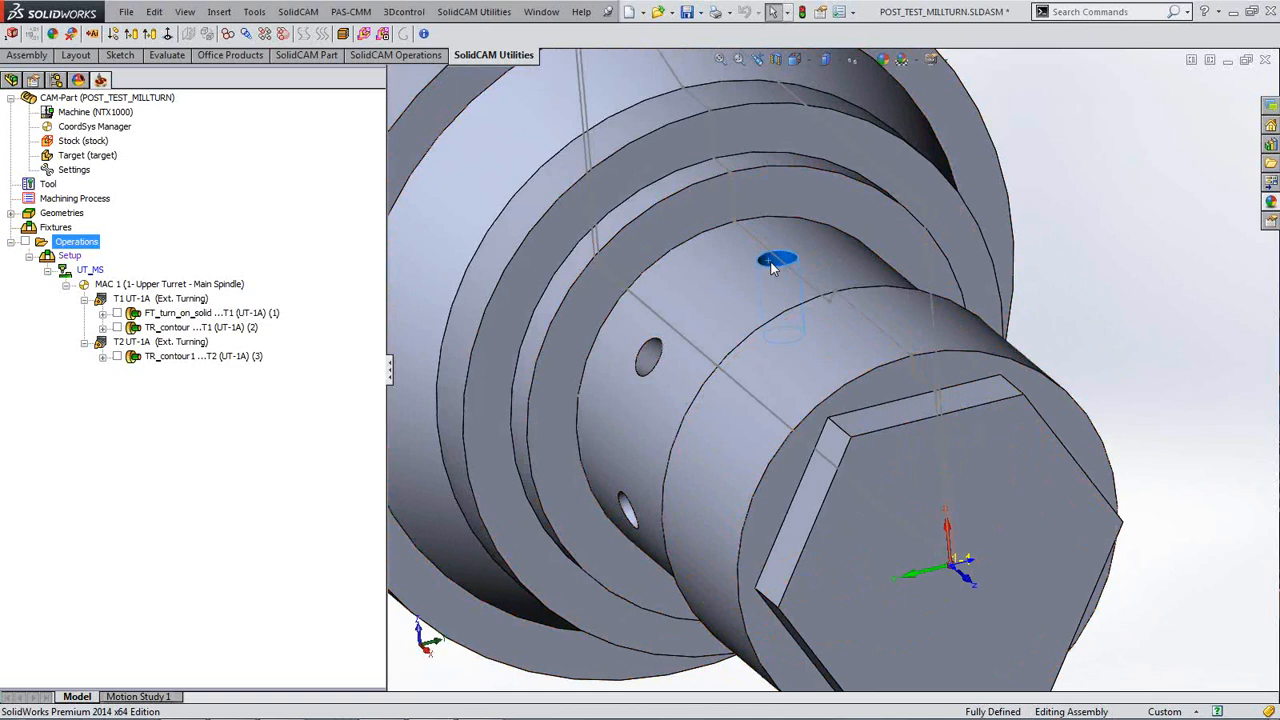
click(1092, 291)
scroll(1095, 290, up, 2)
middle_drag(1098, 296, 1094, 291)
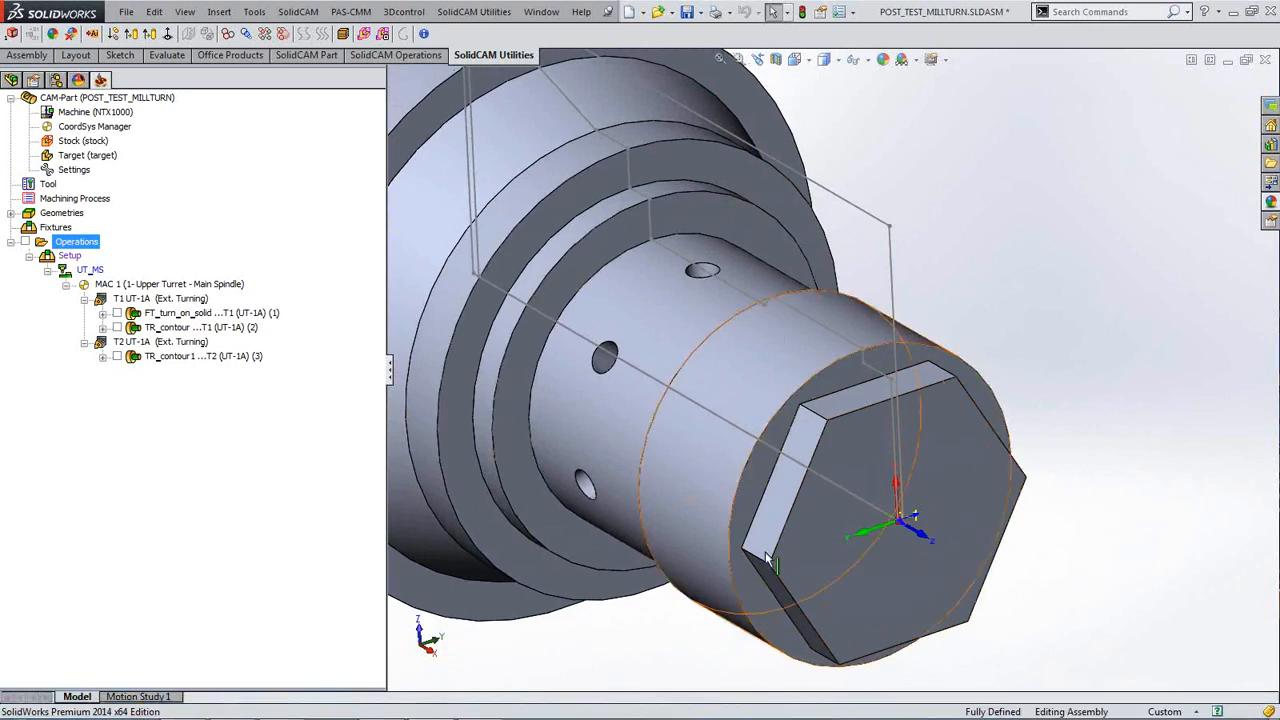
mouse_move(1025, 336)
ctrl+middle_down()
mouse_move(1036, 308)
mouse_move(1076, 310)
ctrl+middle_up()
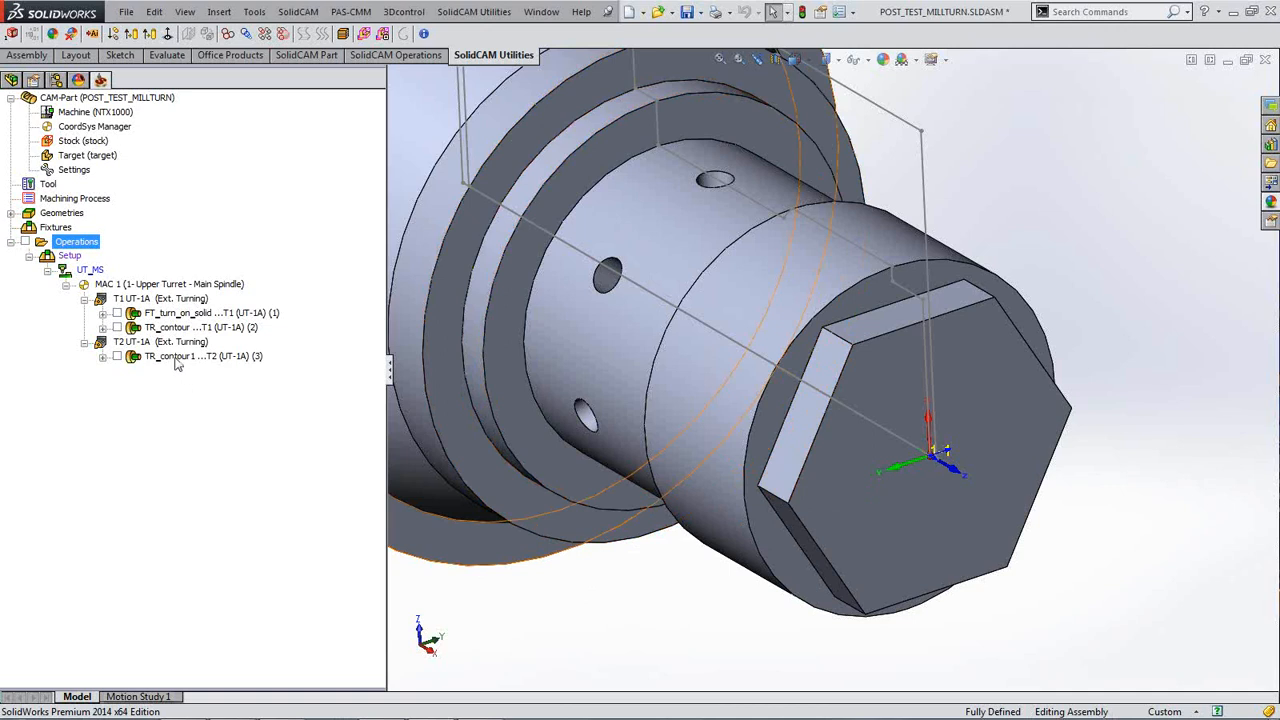
Step: Add a Profile milling operation after the TR_contour1 turning operation
click(176, 357)
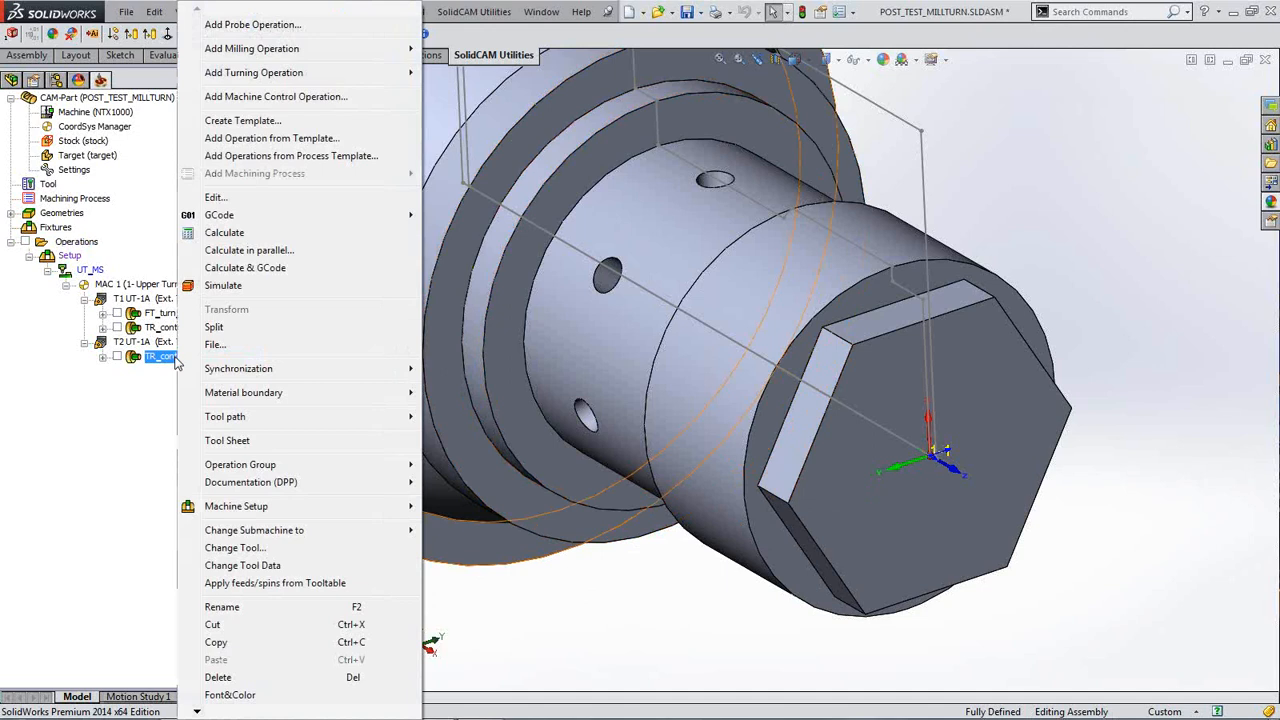
mouse_move(270, 58)
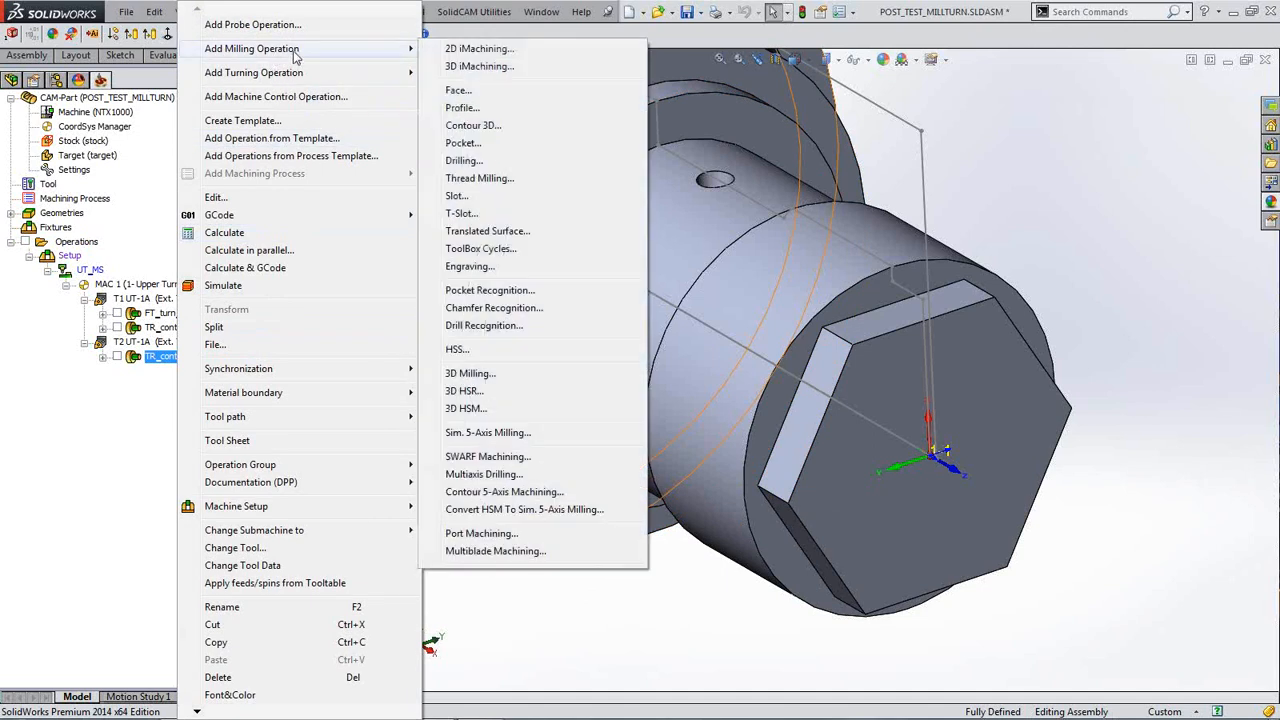
click(462, 110)
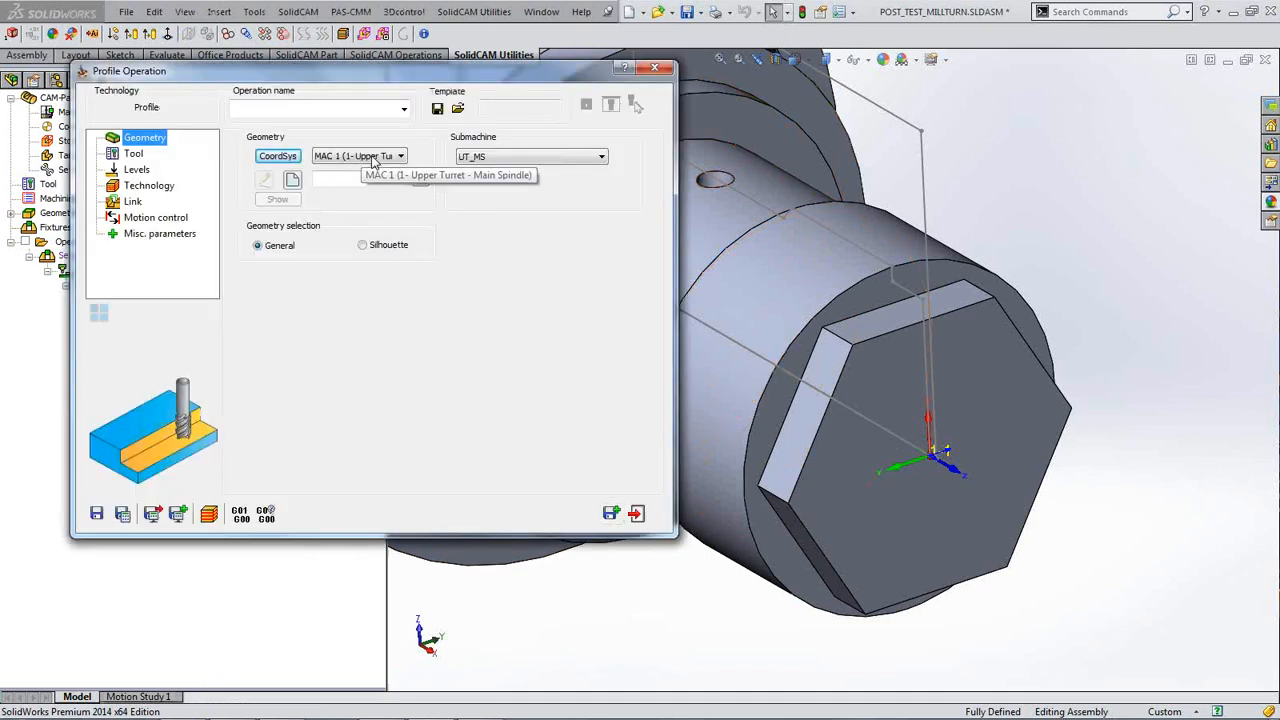
Step: Keep coordinate system MAC 1 and submachine UT_MS, and start new geometry contour5
click(402, 157)
click(402, 159)
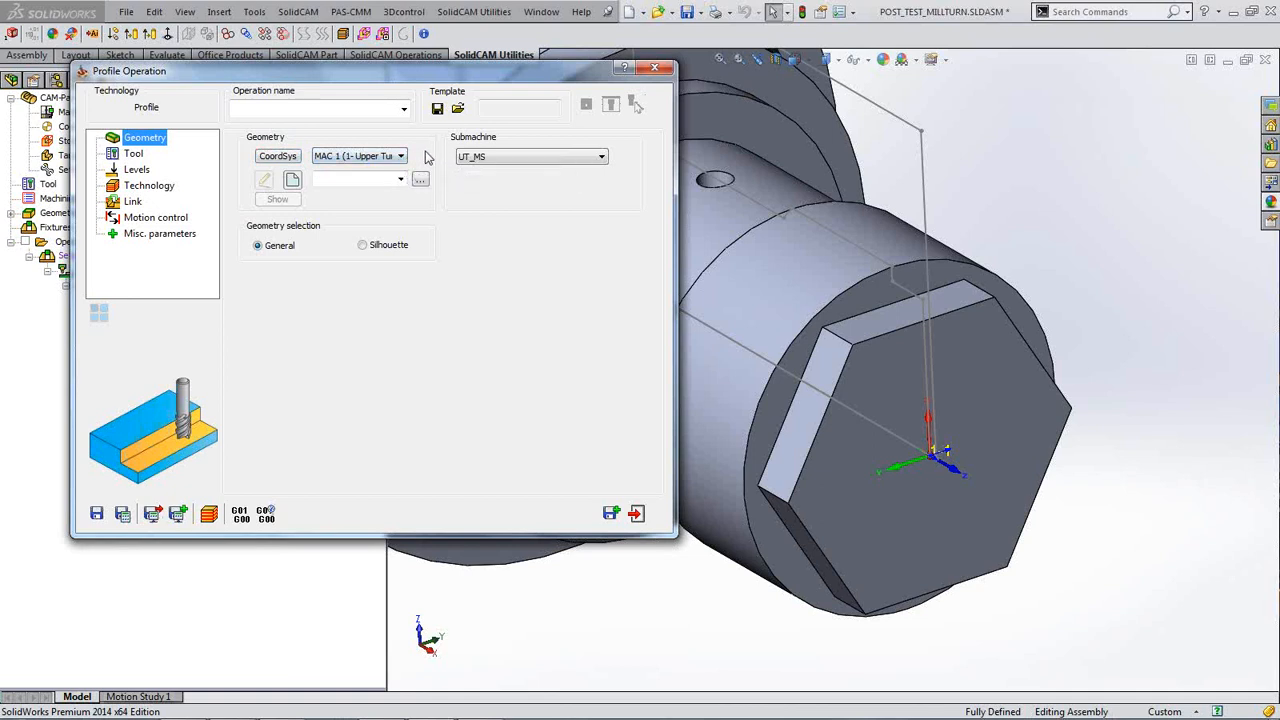
click(603, 158)
click(588, 162)
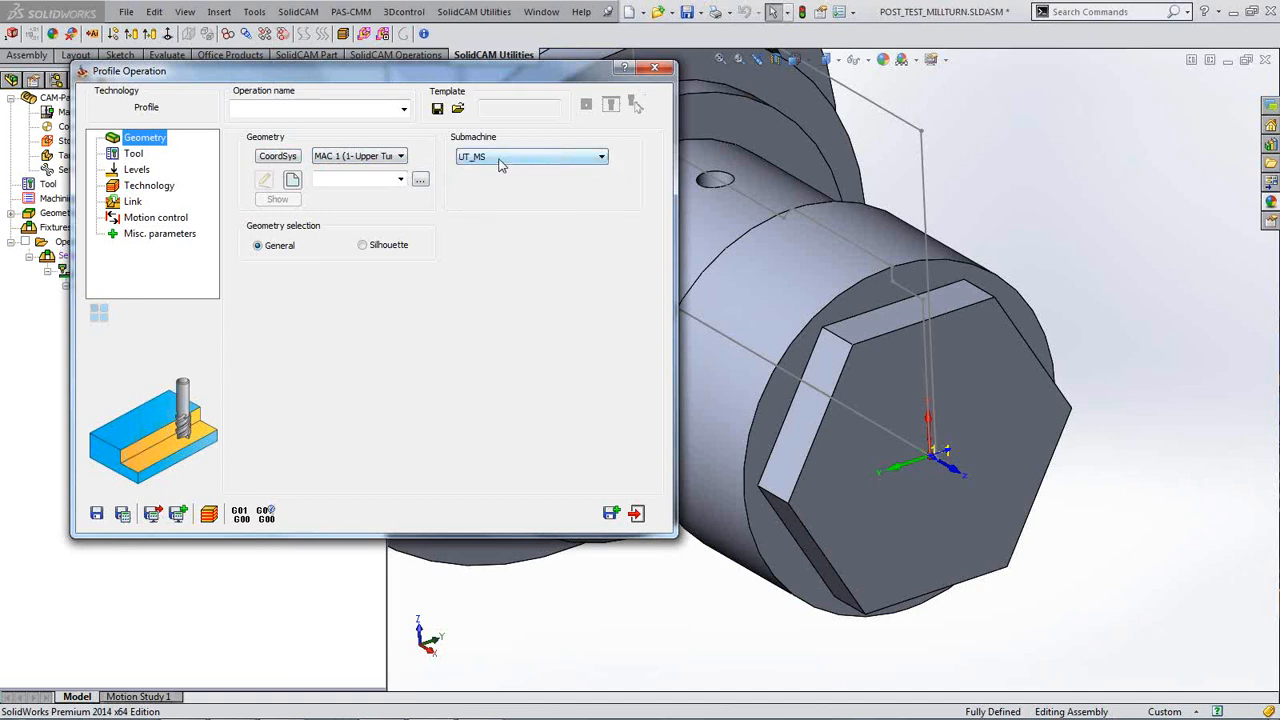
click(293, 181)
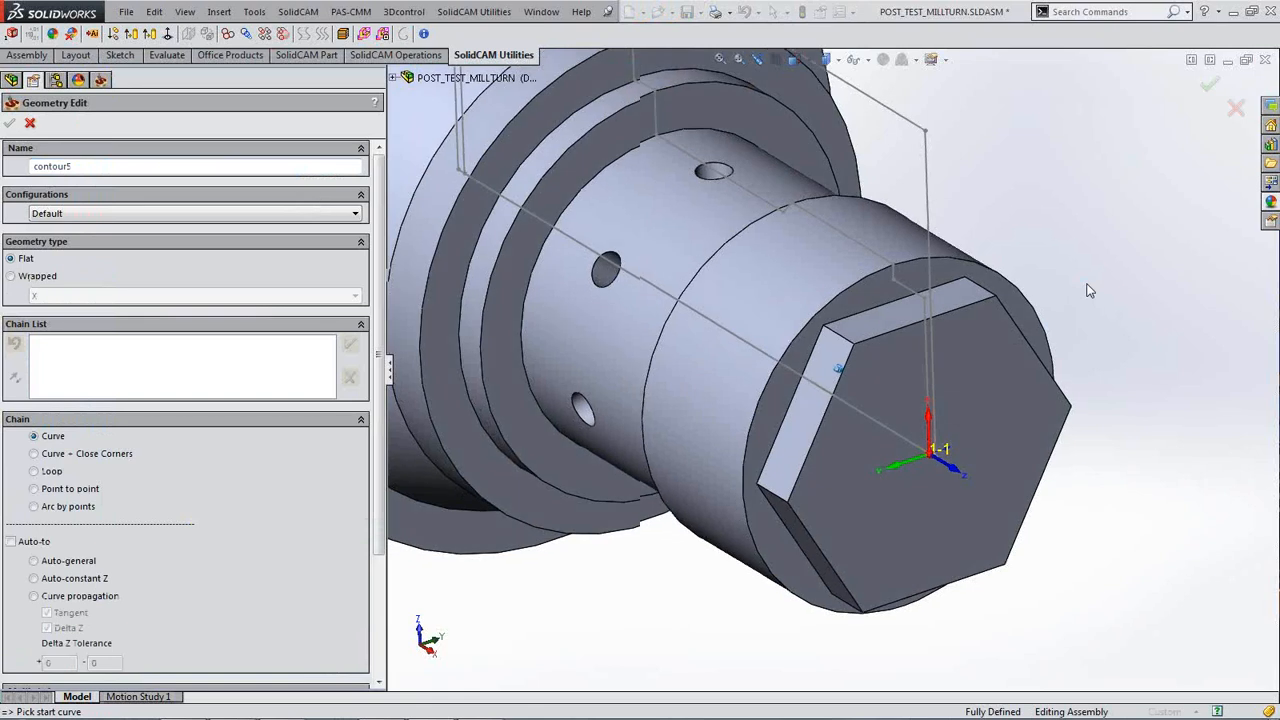
Step: Pick the hex flat's top edge as a single chain and save it as contour5
click(941, 260)
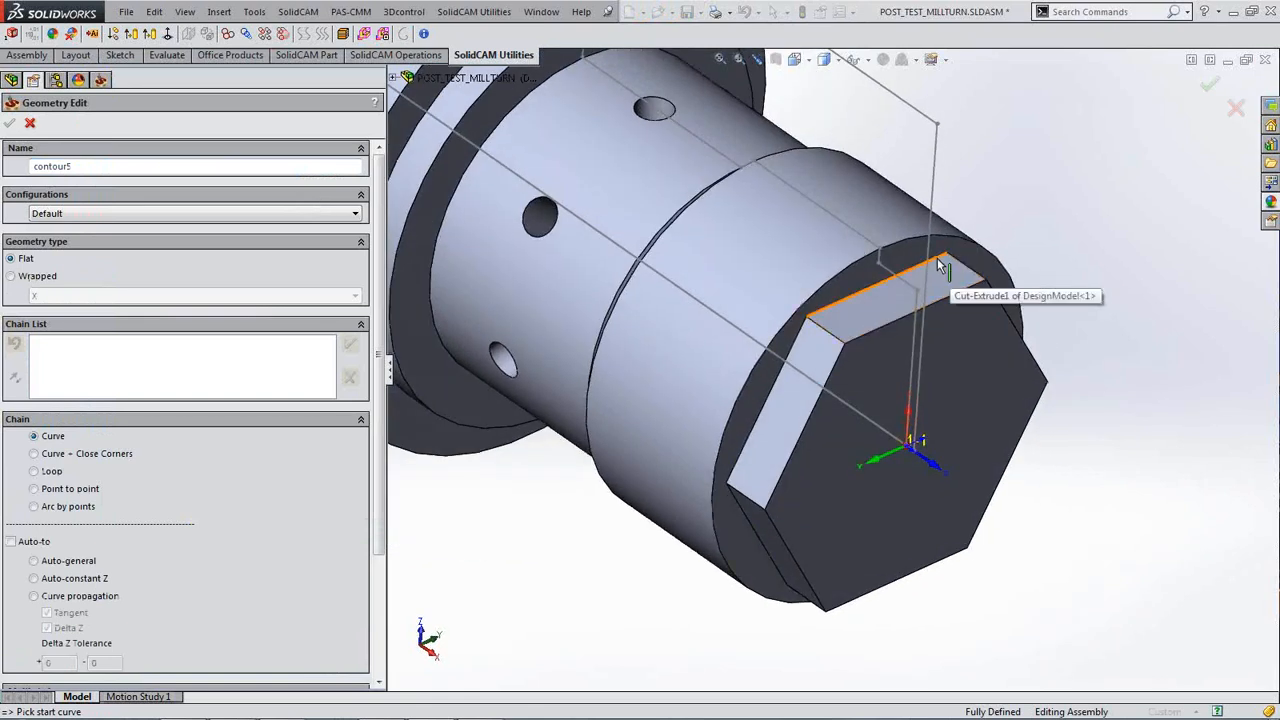
middle_drag(1082, 340, 1102, 335)
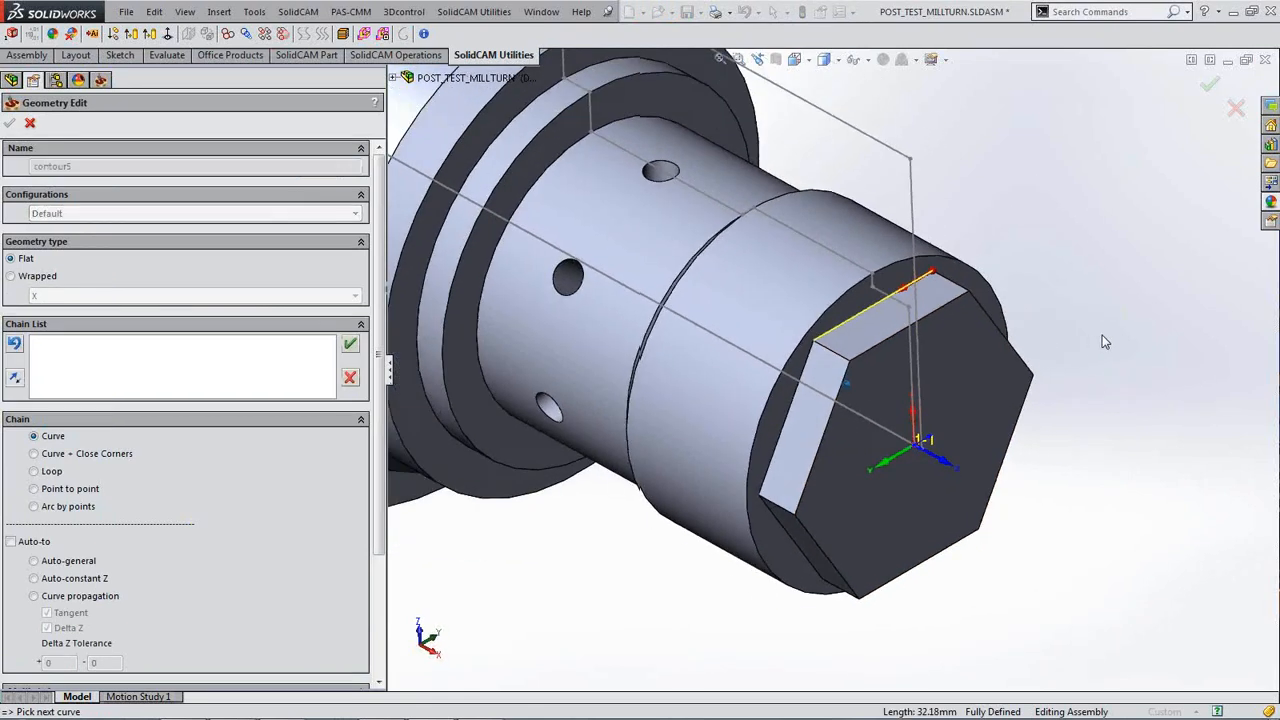
scroll(1102, 335, up, 2)
scroll(1104, 341, up, 1)
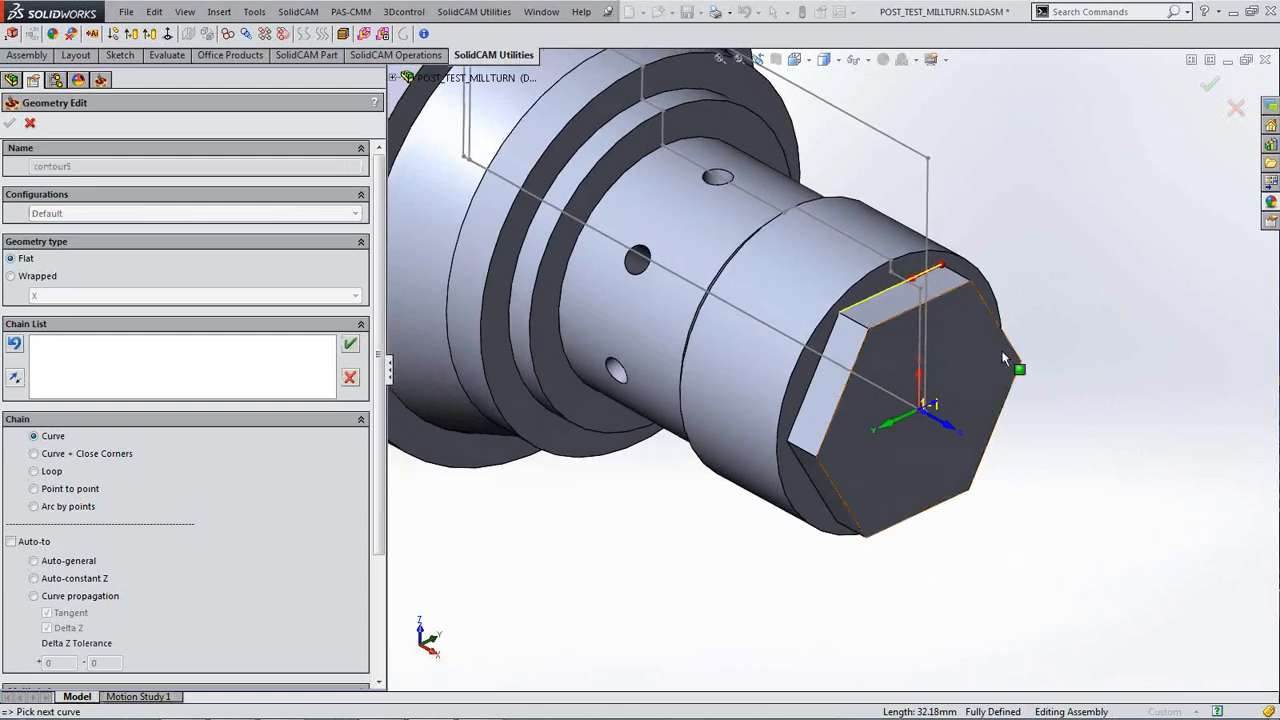
click(349, 343)
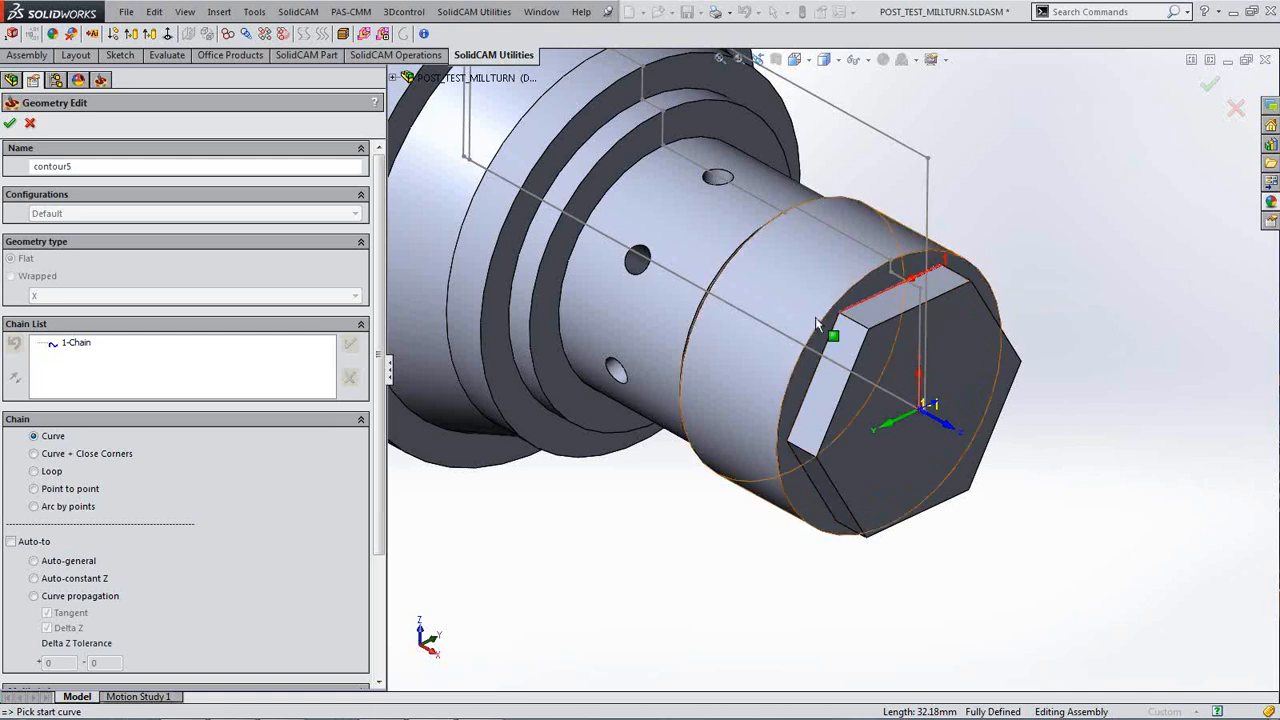
click(10, 124)
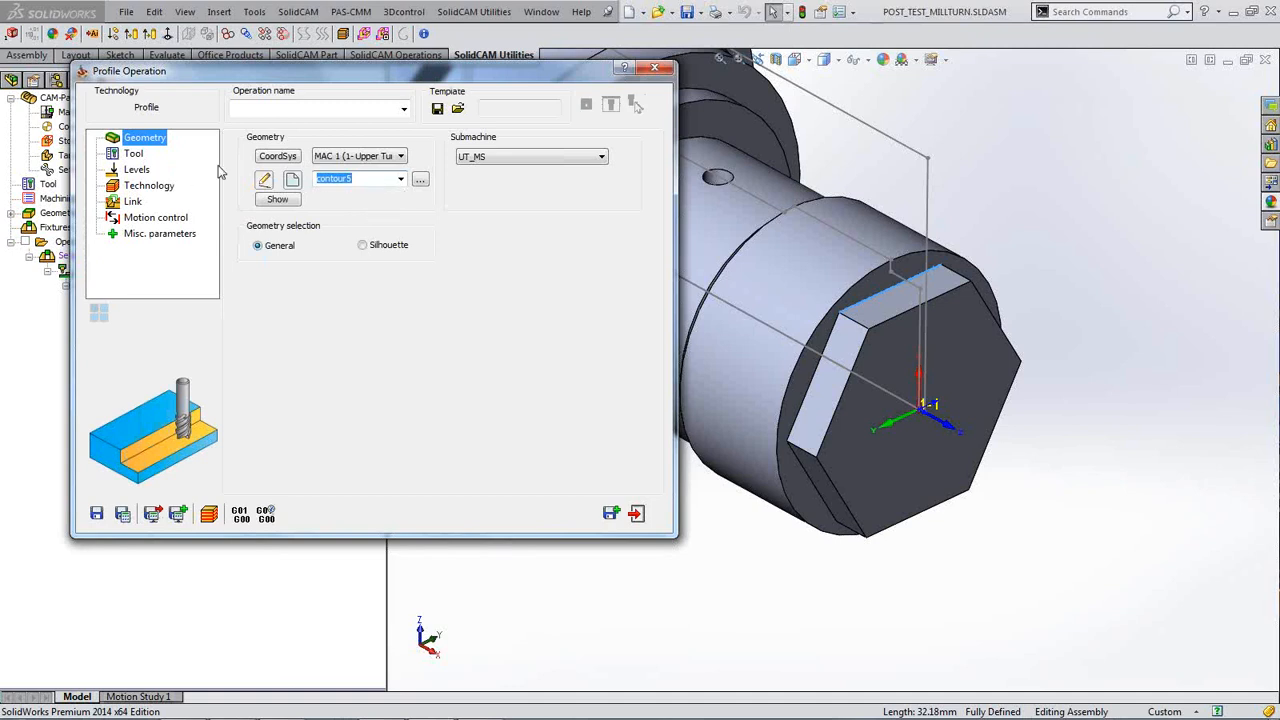
Step: Compare tools 3 and 4 in the tool table and assign tool 3, the 10 mm end mill
click(136, 155)
click(306, 370)
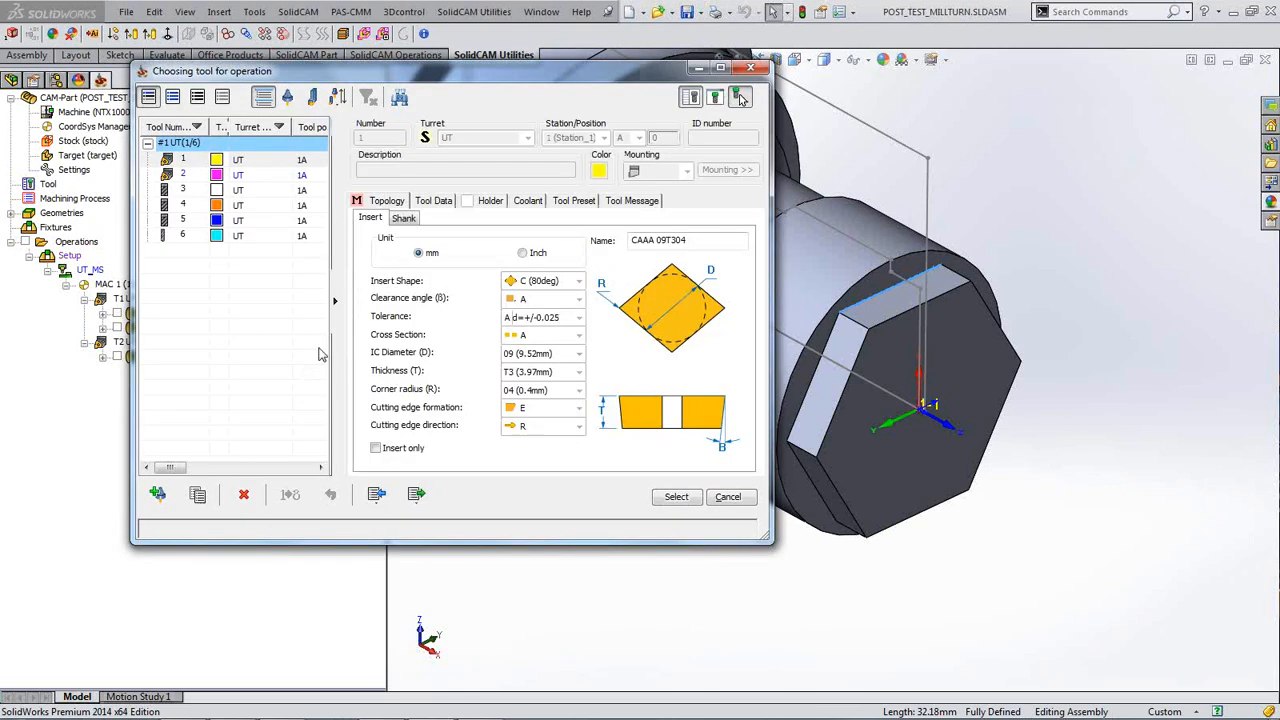
click(260, 192)
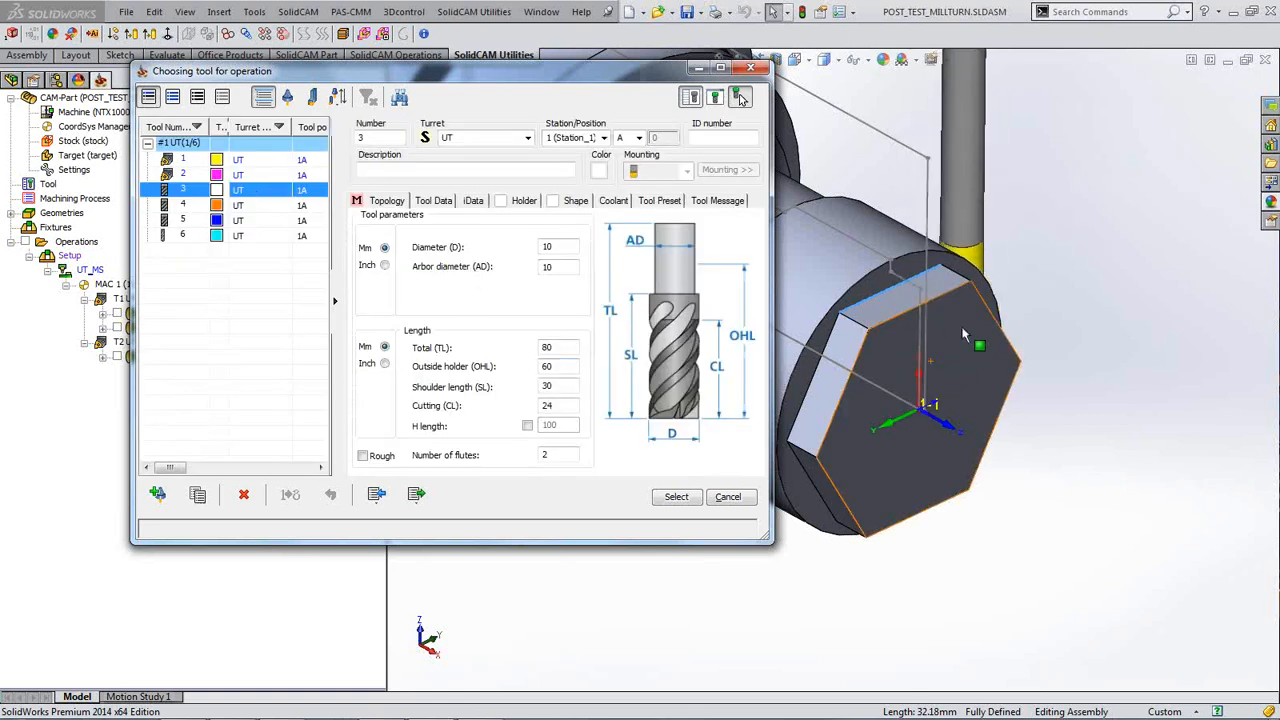
click(189, 206)
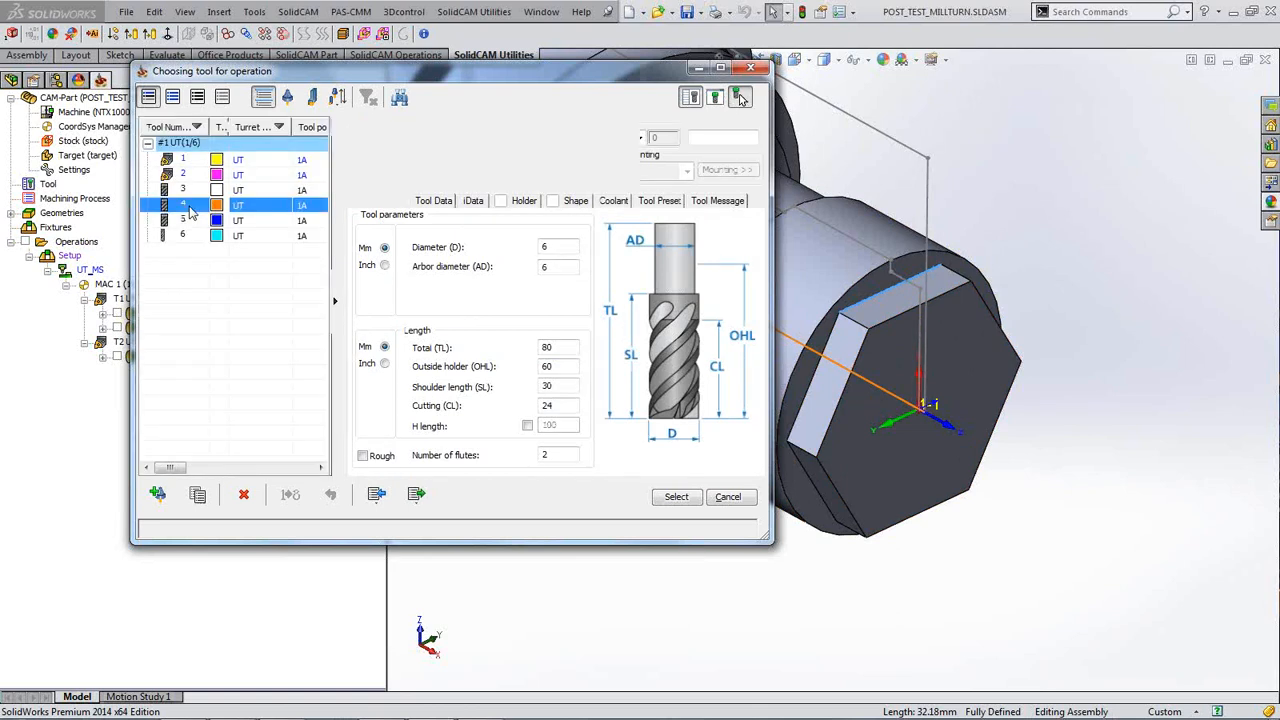
click(196, 190)
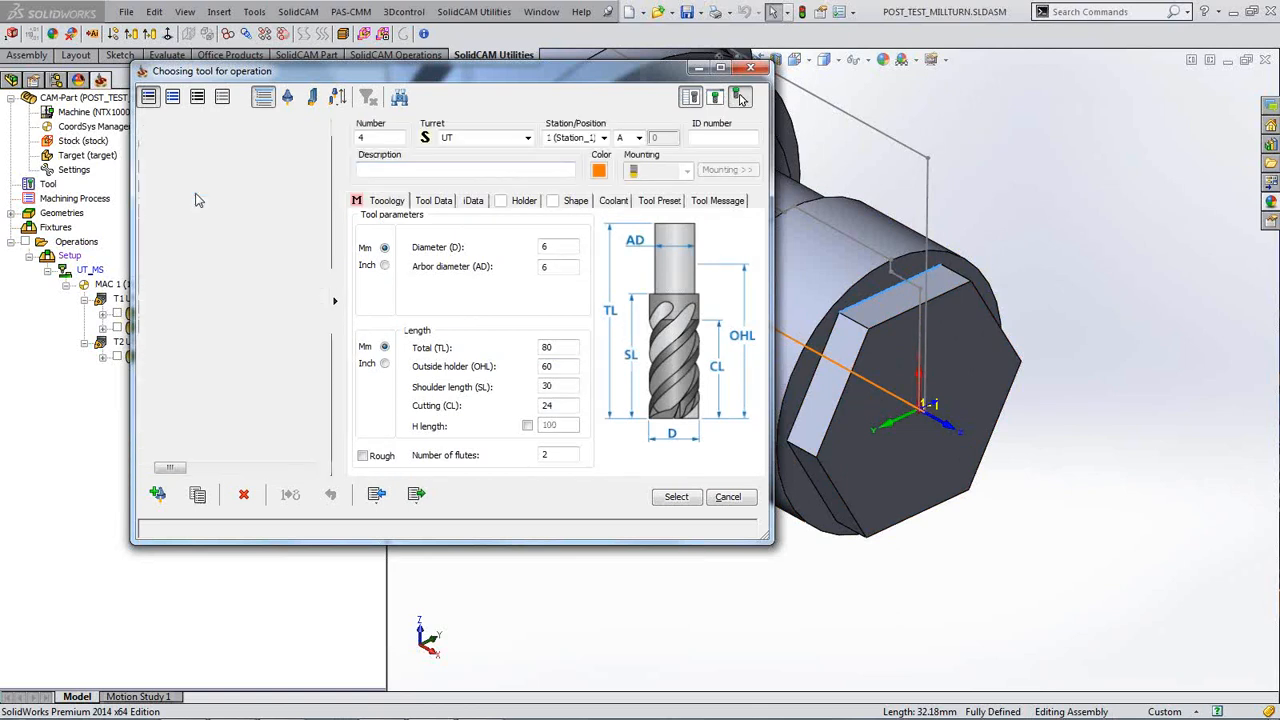
click(741, 97)
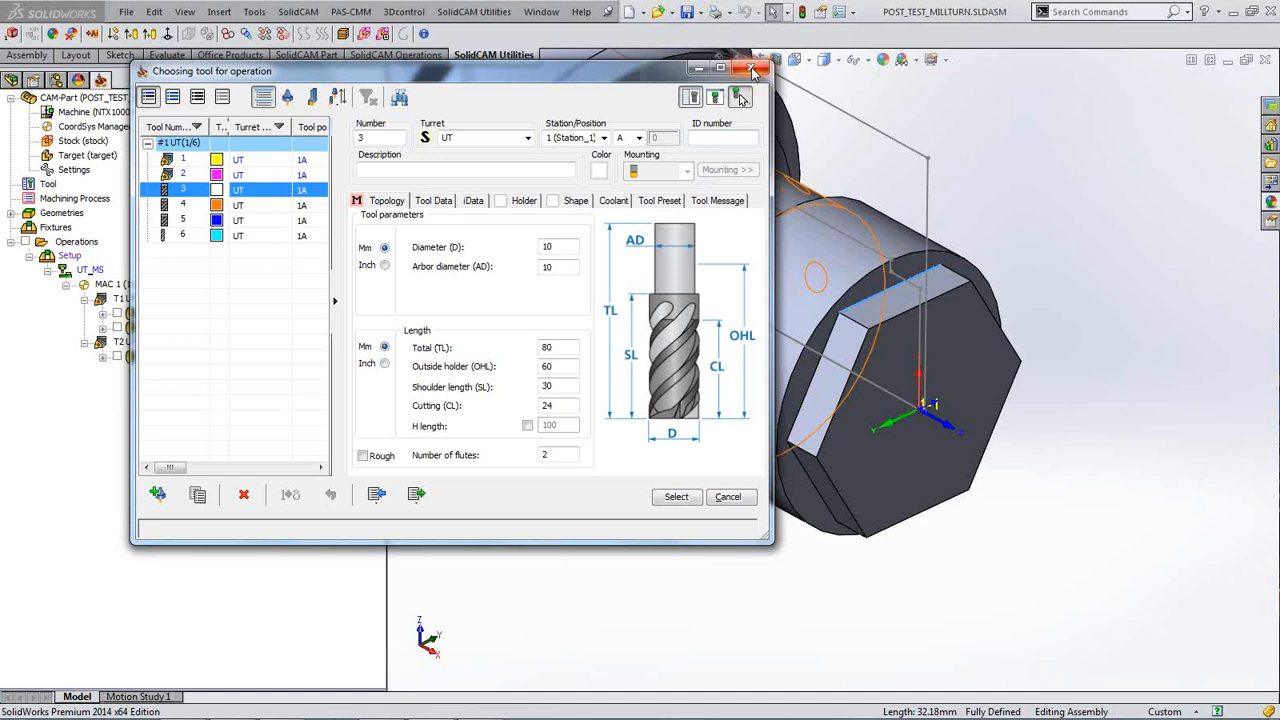
click(663, 497)
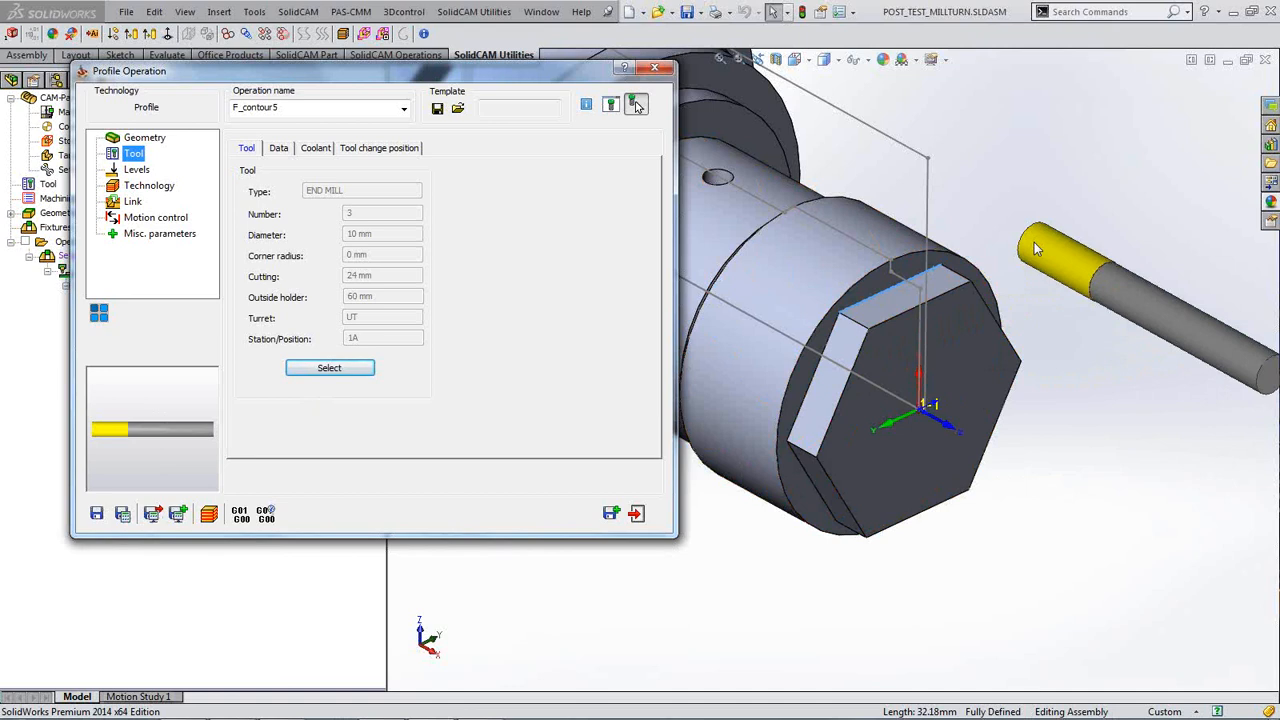
Step: Set the upper level by picking the hex end face
click(138, 170)
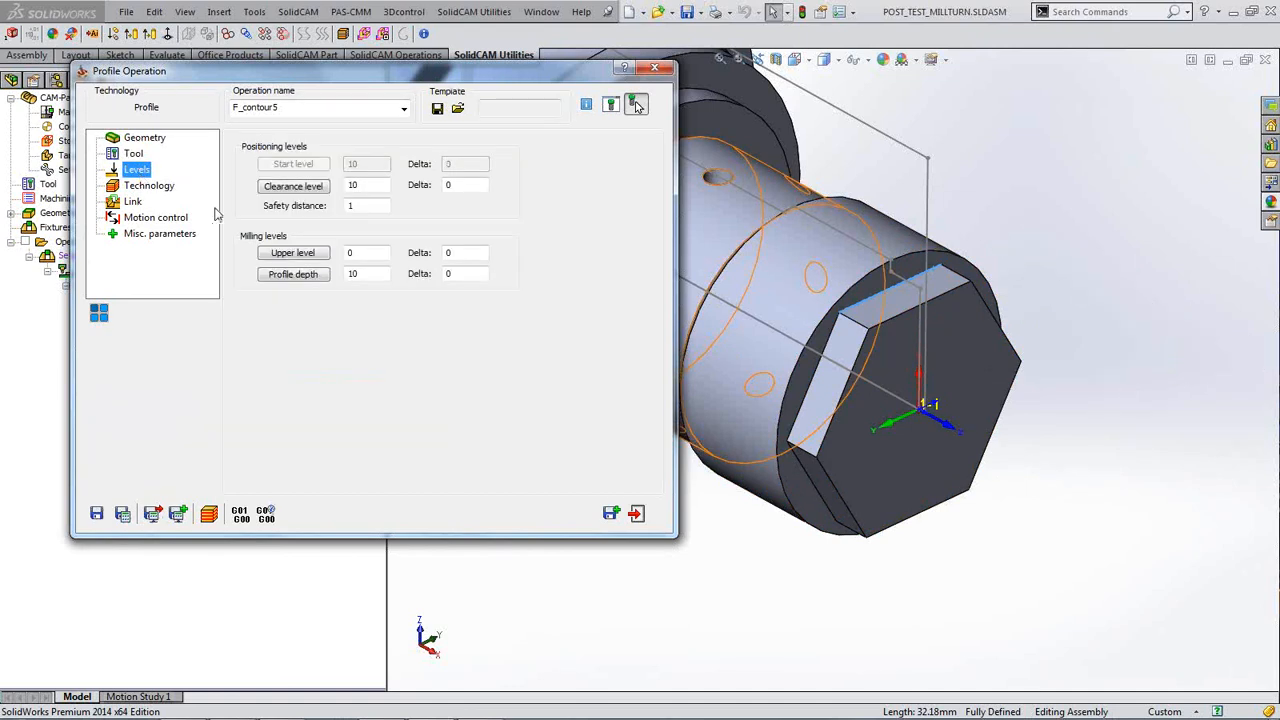
click(296, 256)
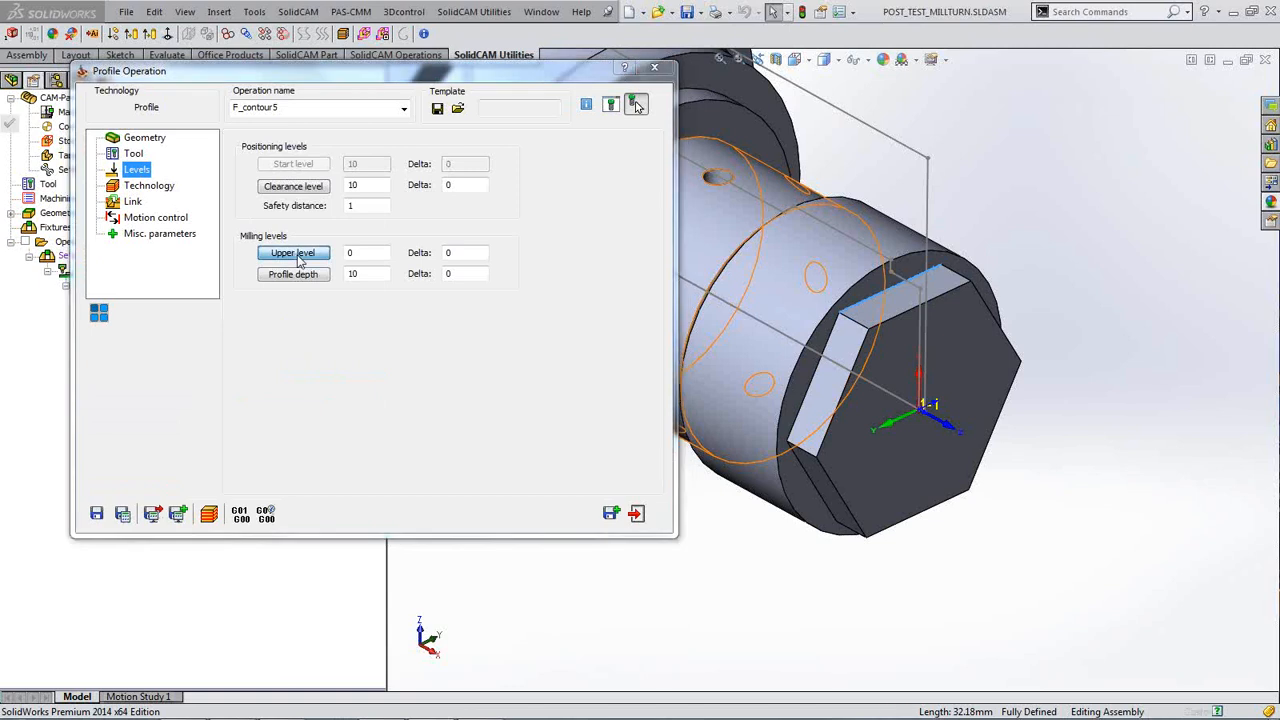
click(951, 337)
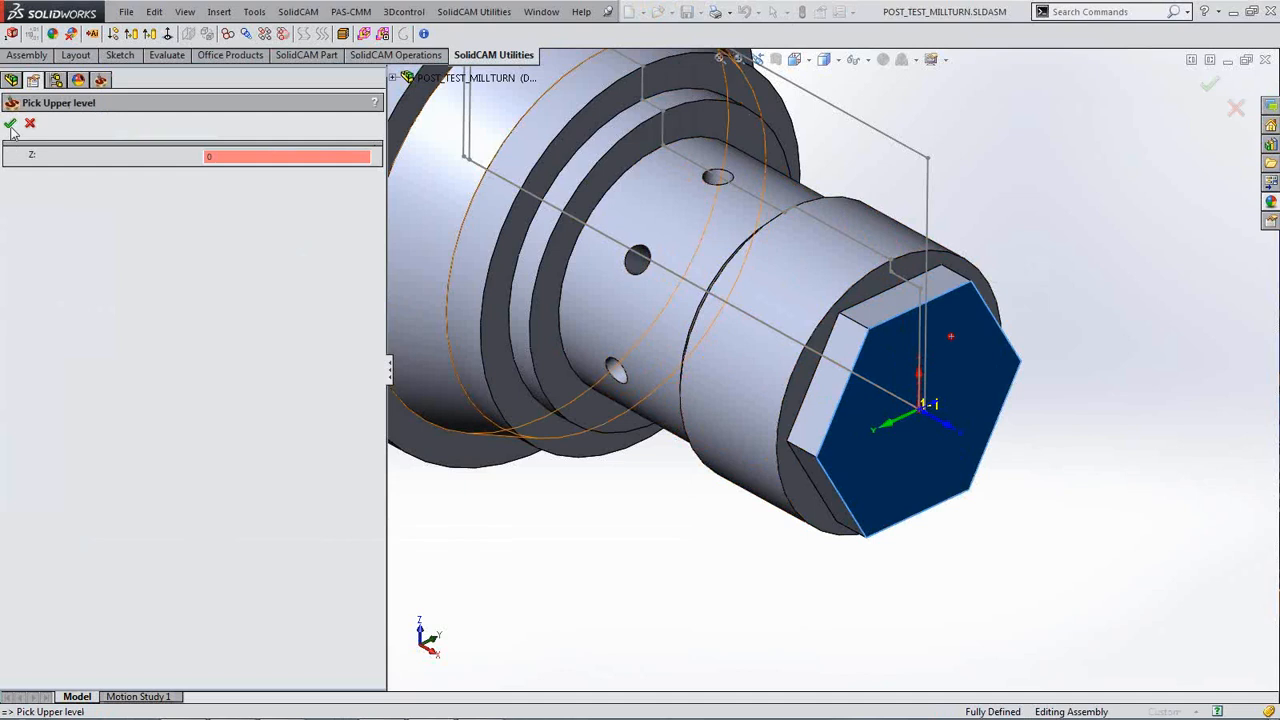
click(9, 123)
Step: Set the lower level to -10 by picking the hex flat face
click(305, 276)
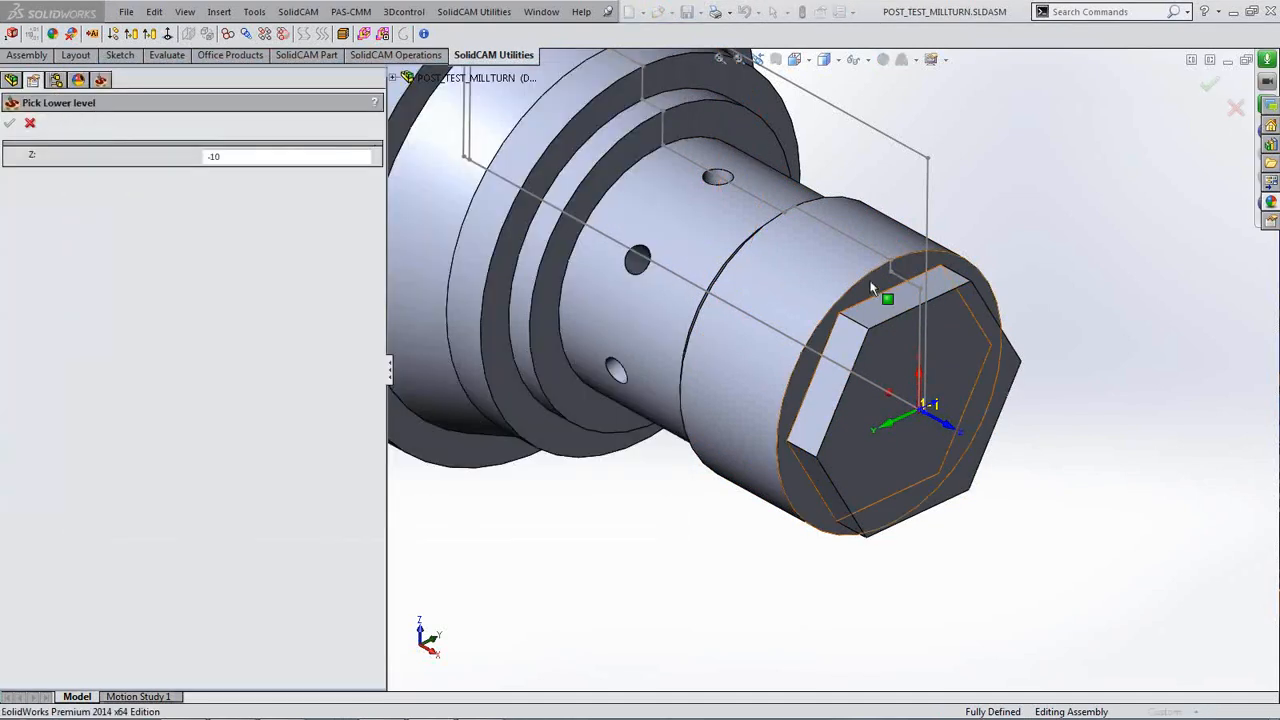
click(868, 280)
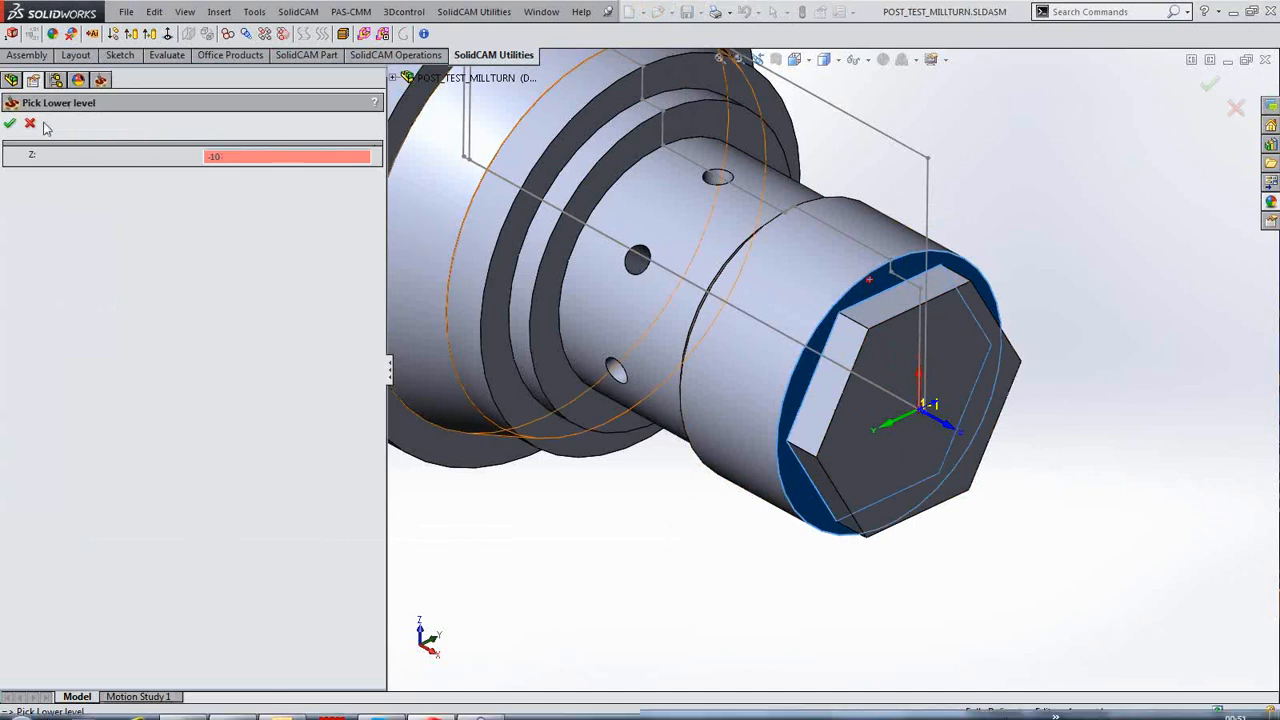
click(10, 122)
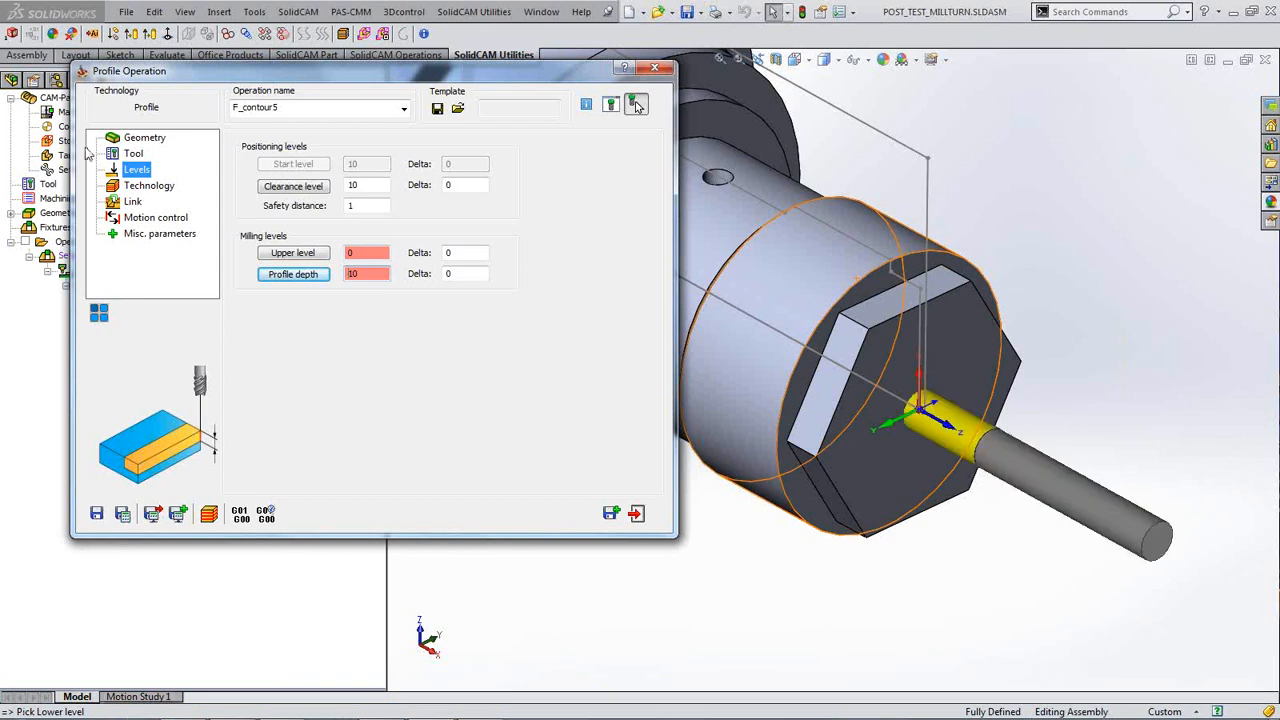
click(147, 193)
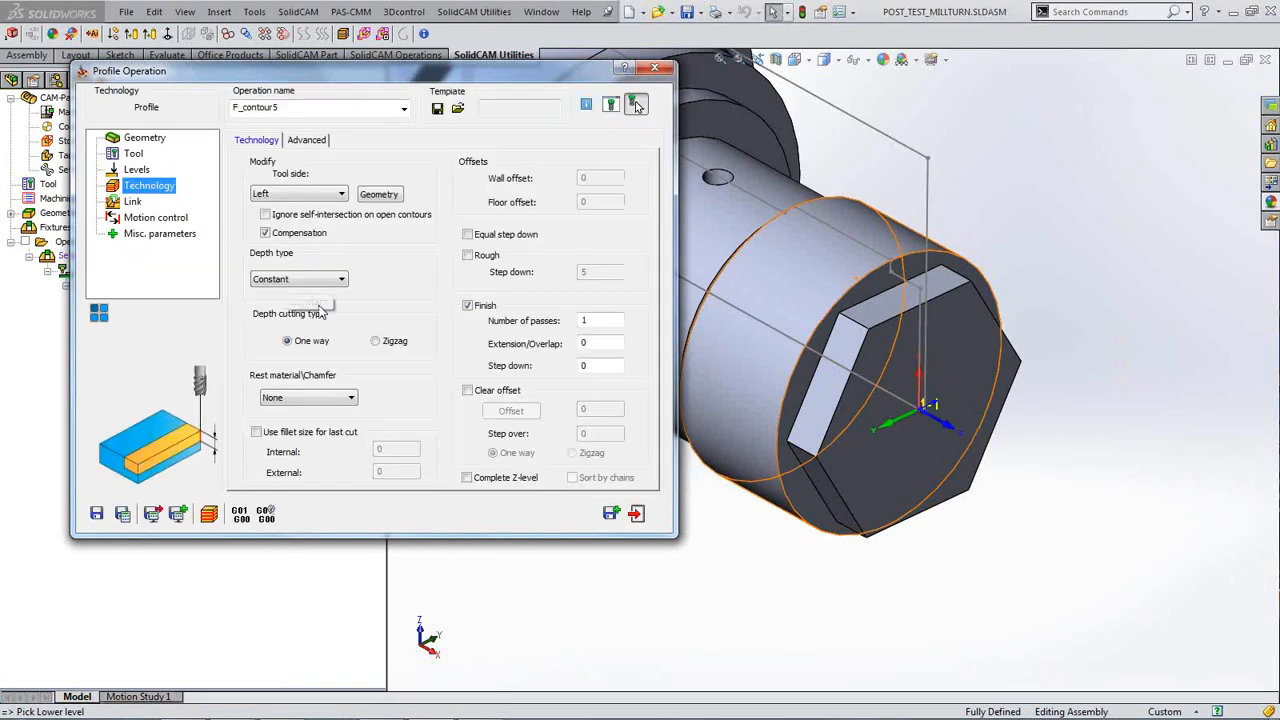
Step: Enable rough only, no finish, with clear offset 5 and step over 5
click(468, 256)
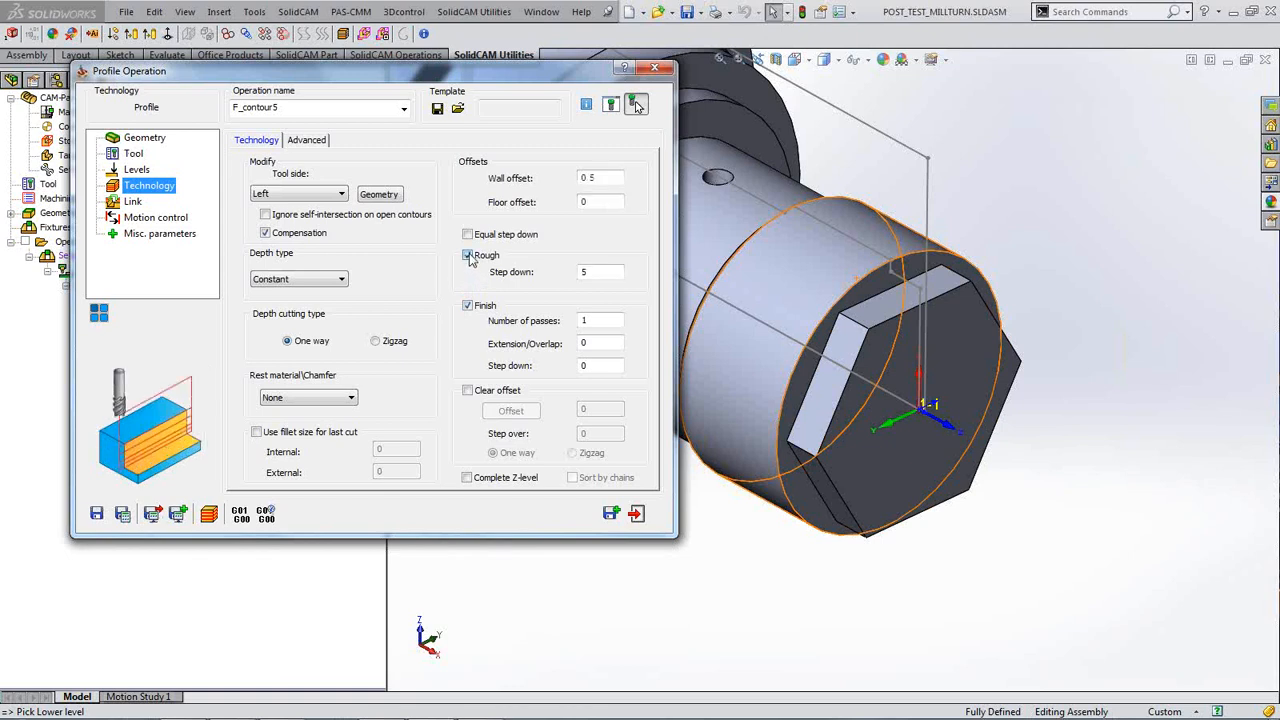
click(468, 306)
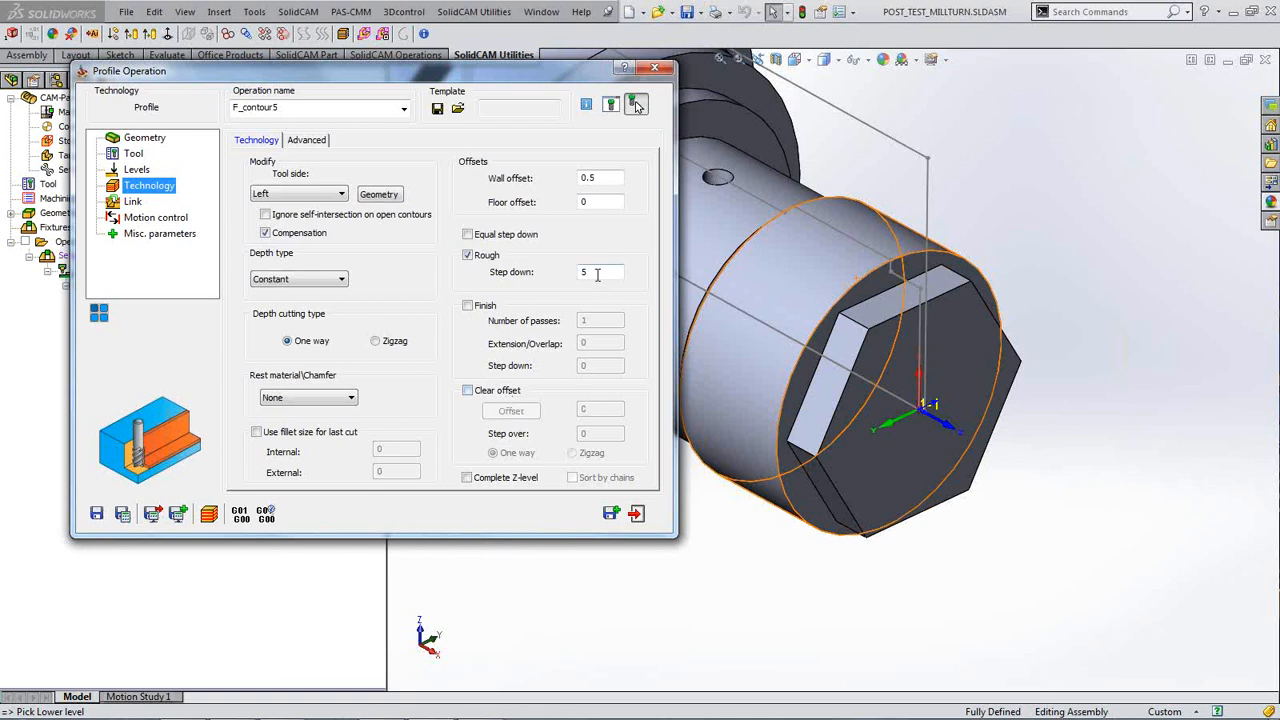
click(468, 391)
double_click(600, 412)
text(5)
double_click(598, 433)
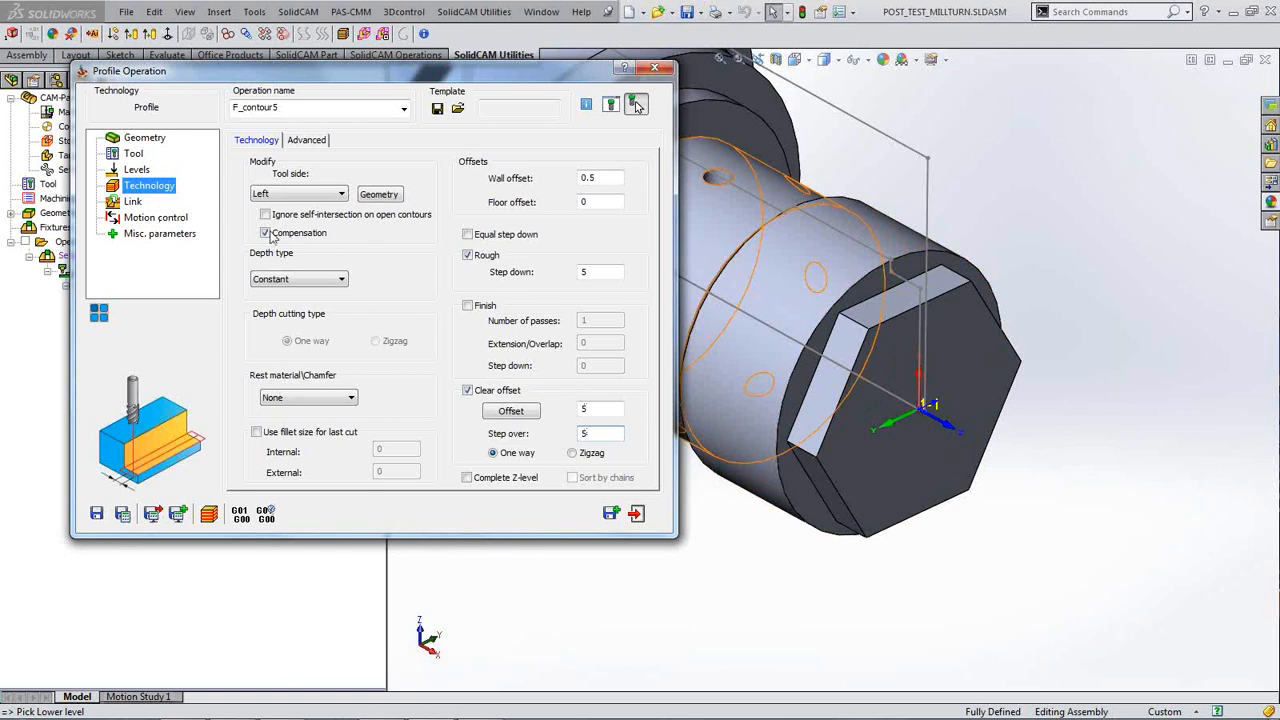
Step: Set the tool side to Right
click(305, 195)
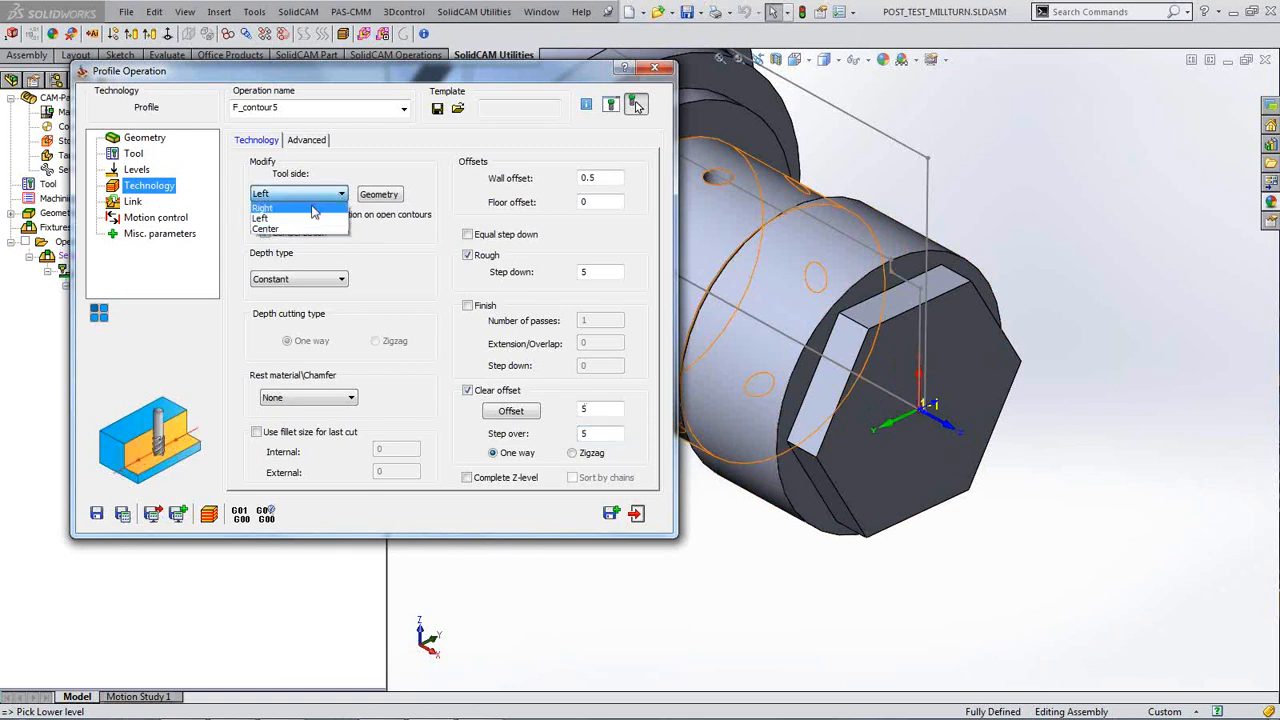
click(313, 208)
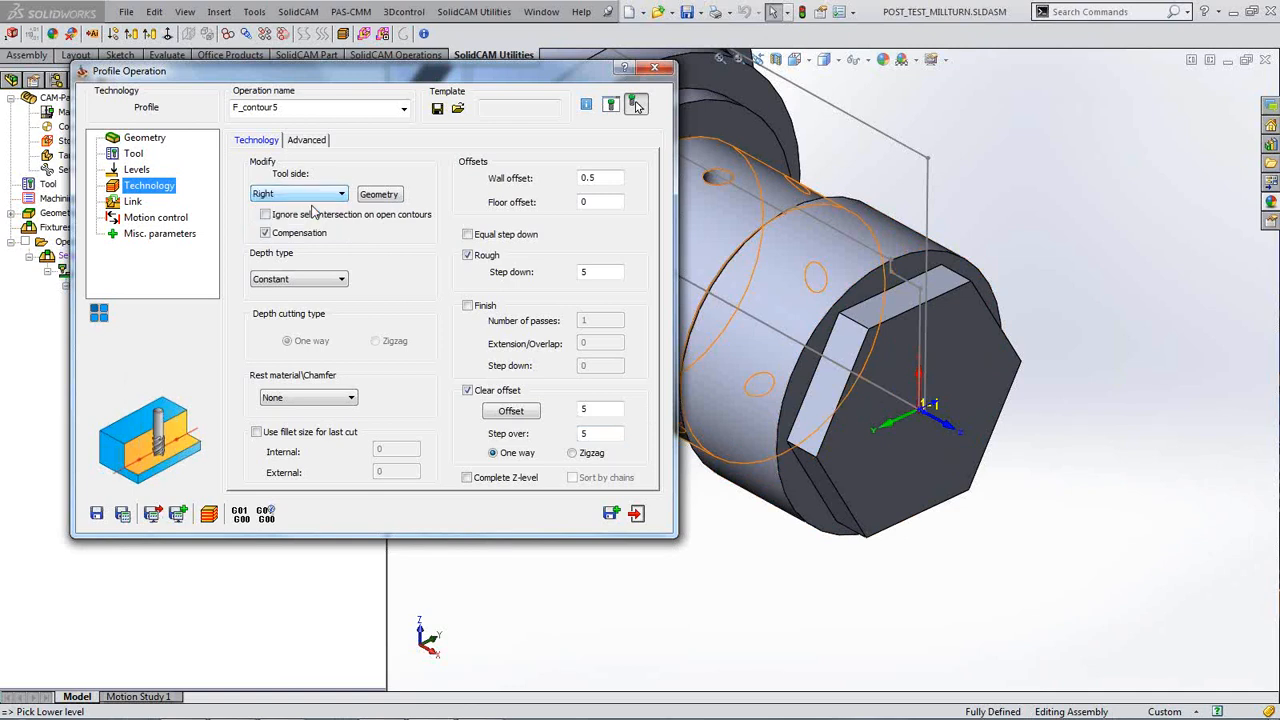
click(381, 196)
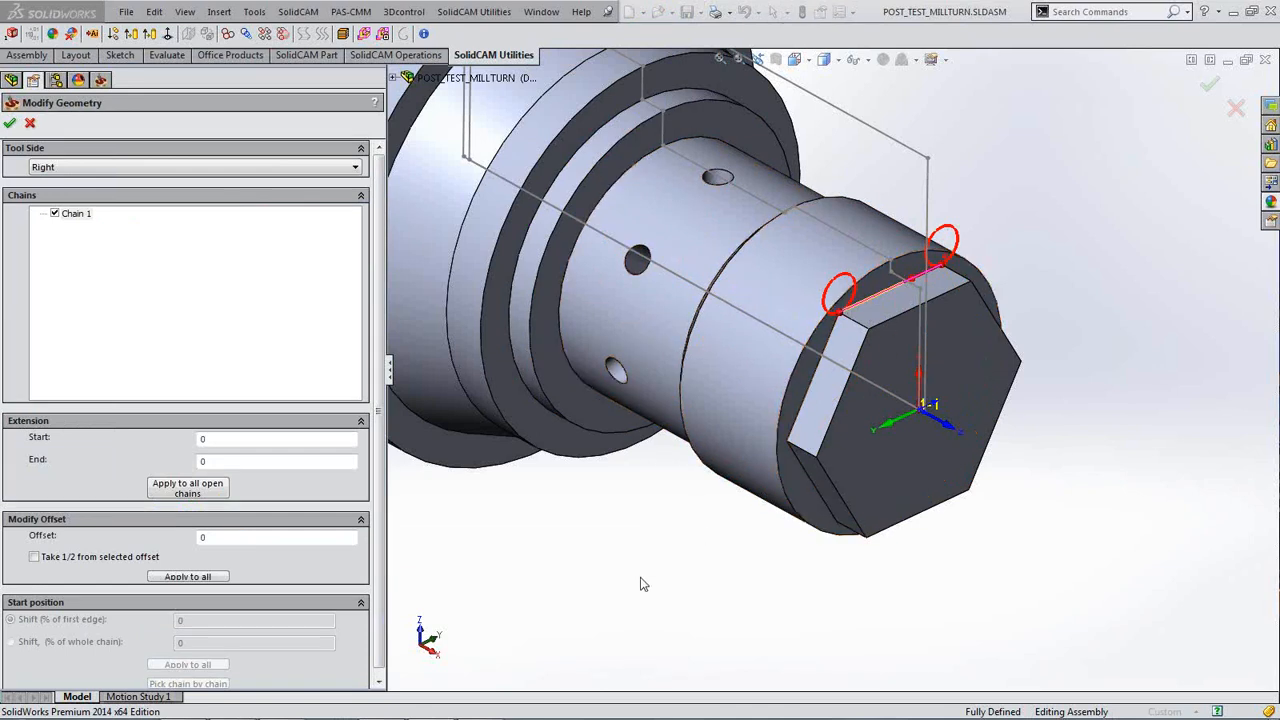
Step: Extend Chain 1 by 10 at the start and 10 at the end, fixing a mistyped start value
middle_drag(634, 568, 636, 562)
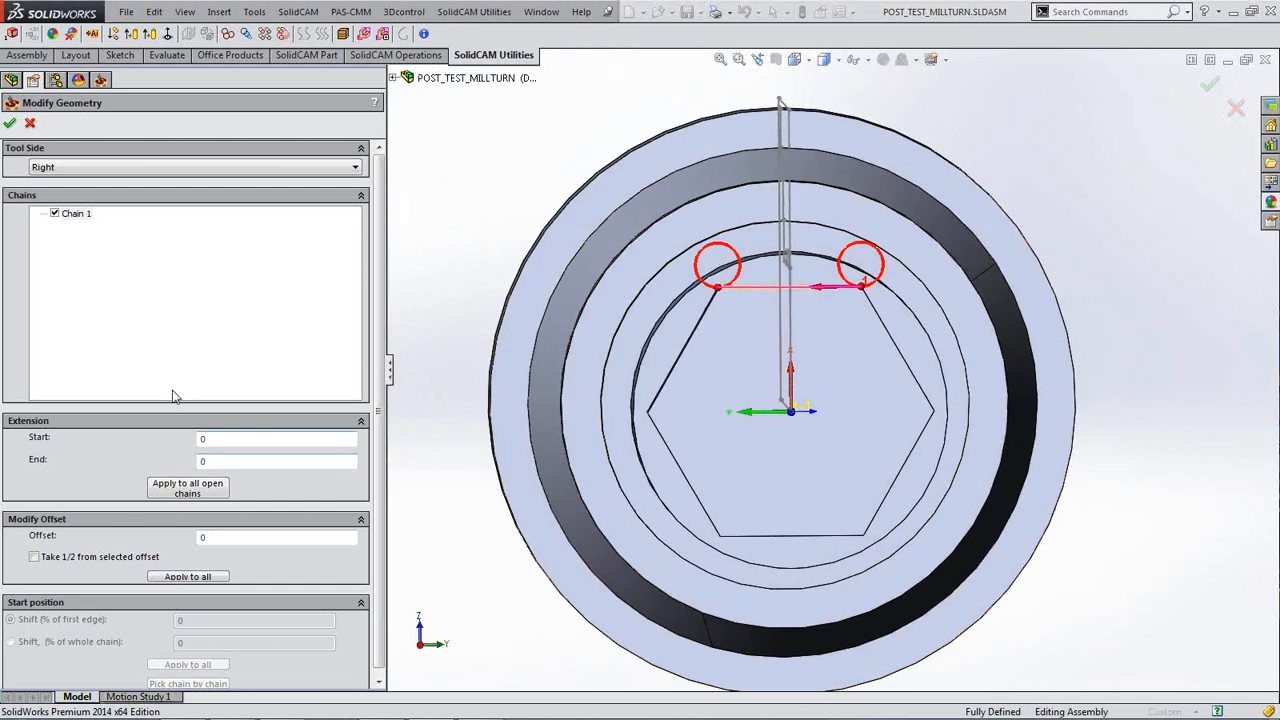
double_click(202, 440)
text(5)
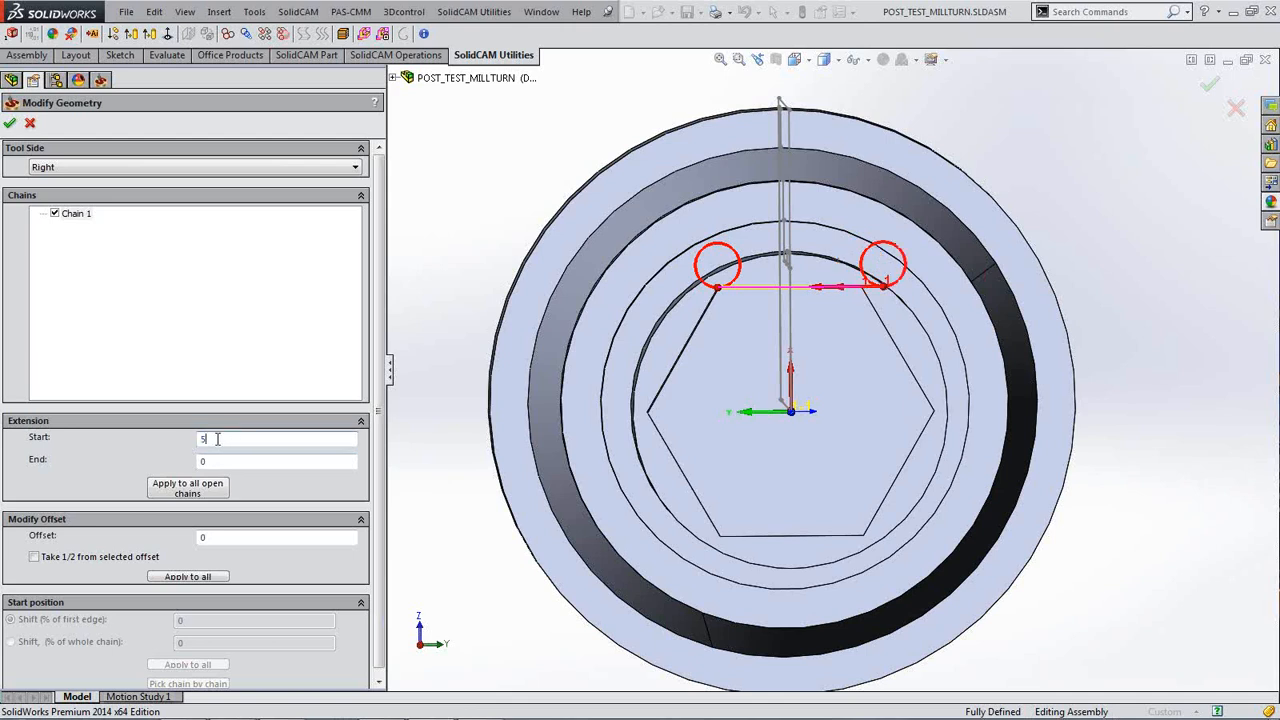
text(8)
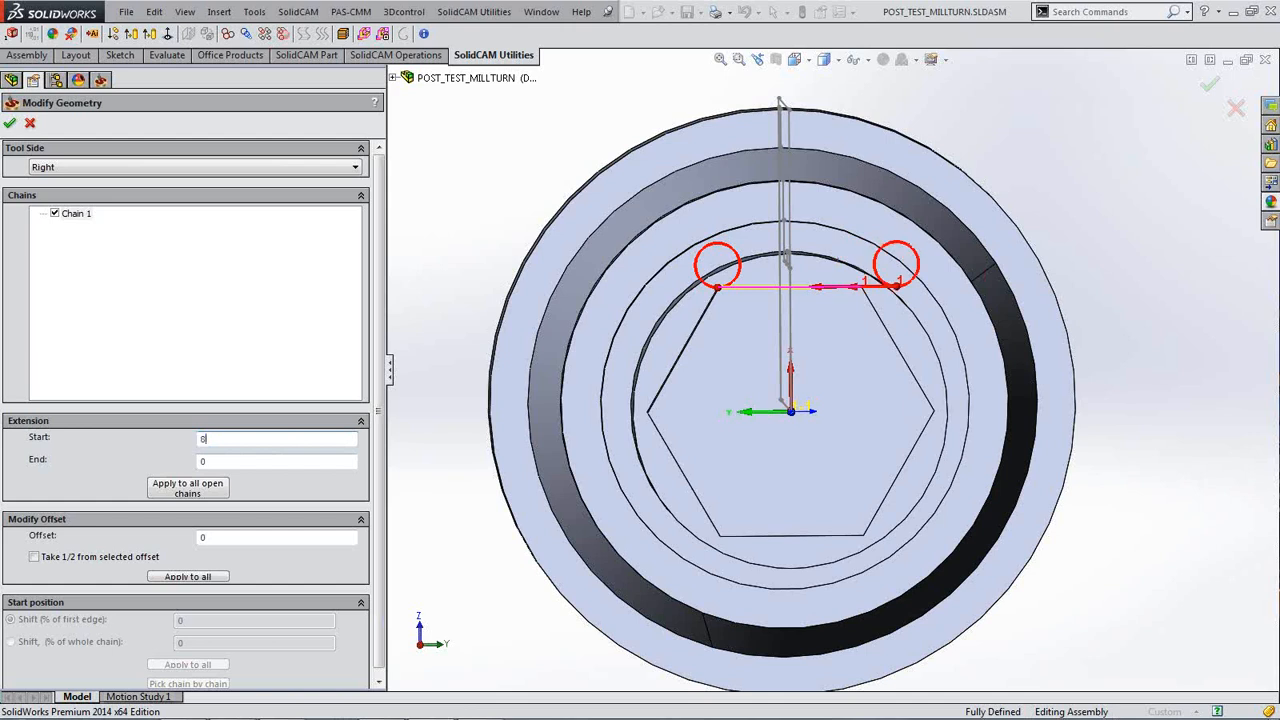
drag(213, 440, 168, 440)
text(10)
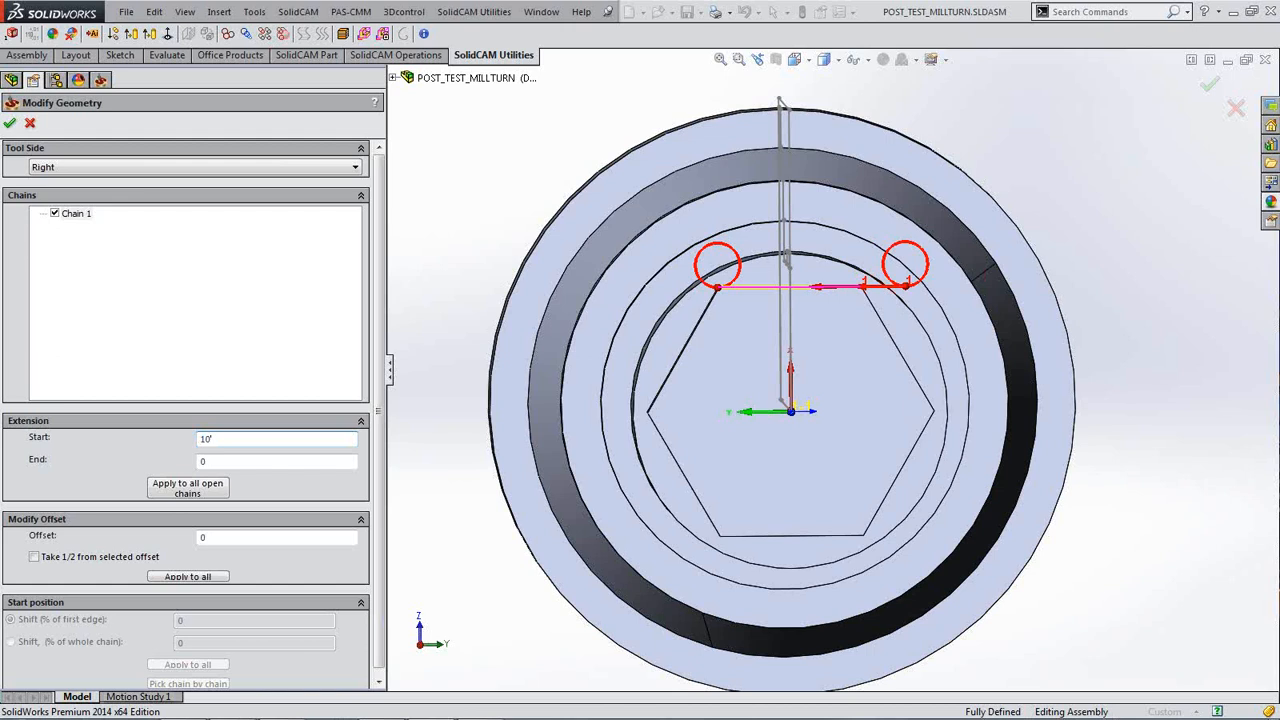
click(214, 461)
text(10)
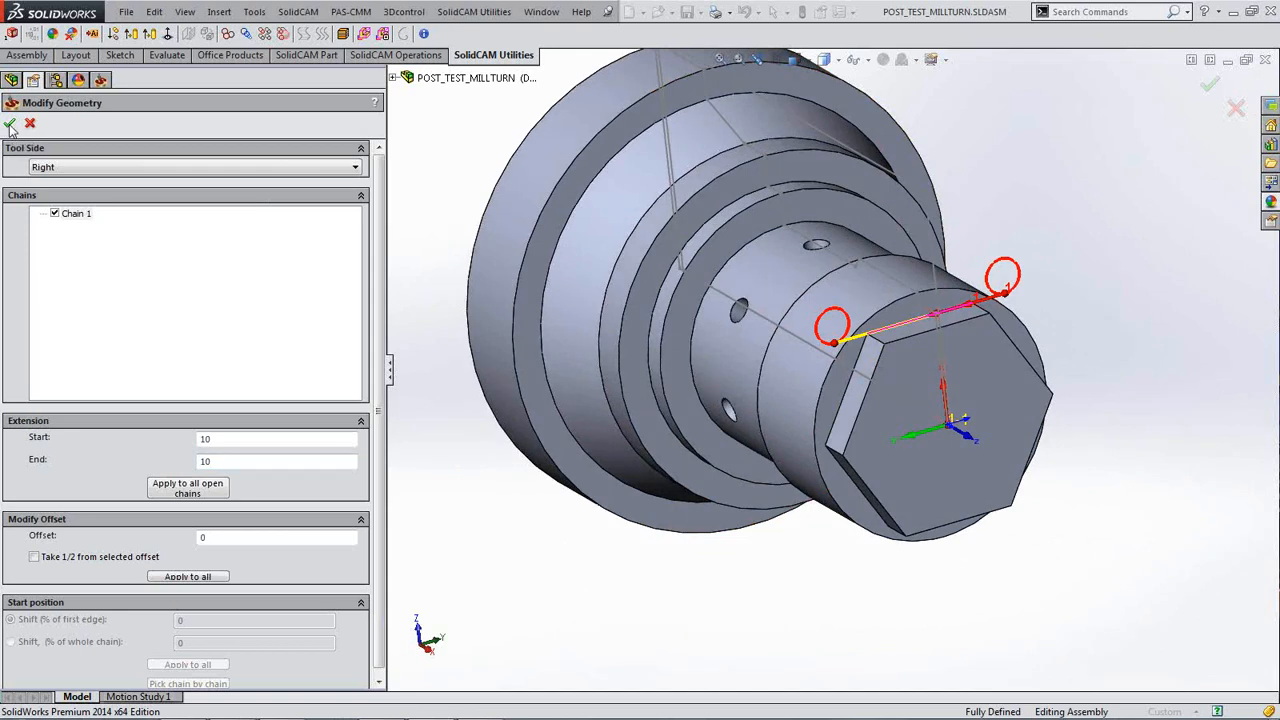
click(9, 124)
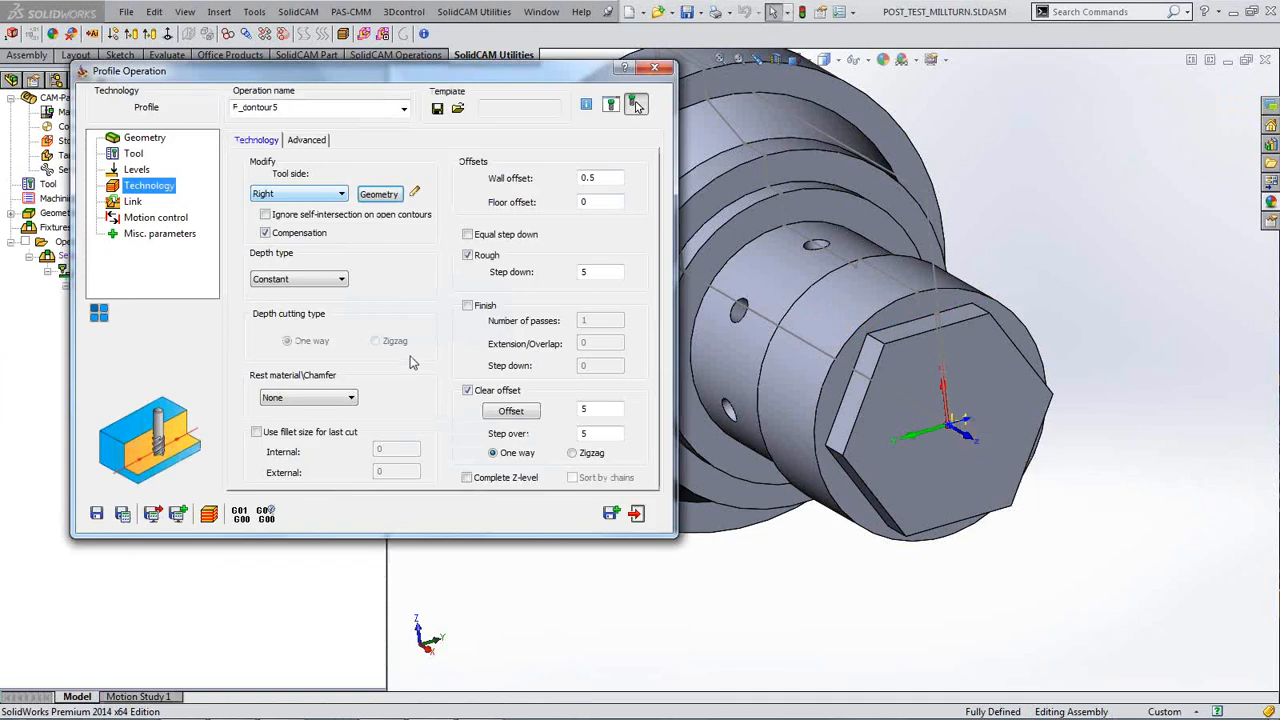
Step: After checking the Link page, change the clear-offset step over to 4.5 and Save & Calculate F_contour5
click(133, 204)
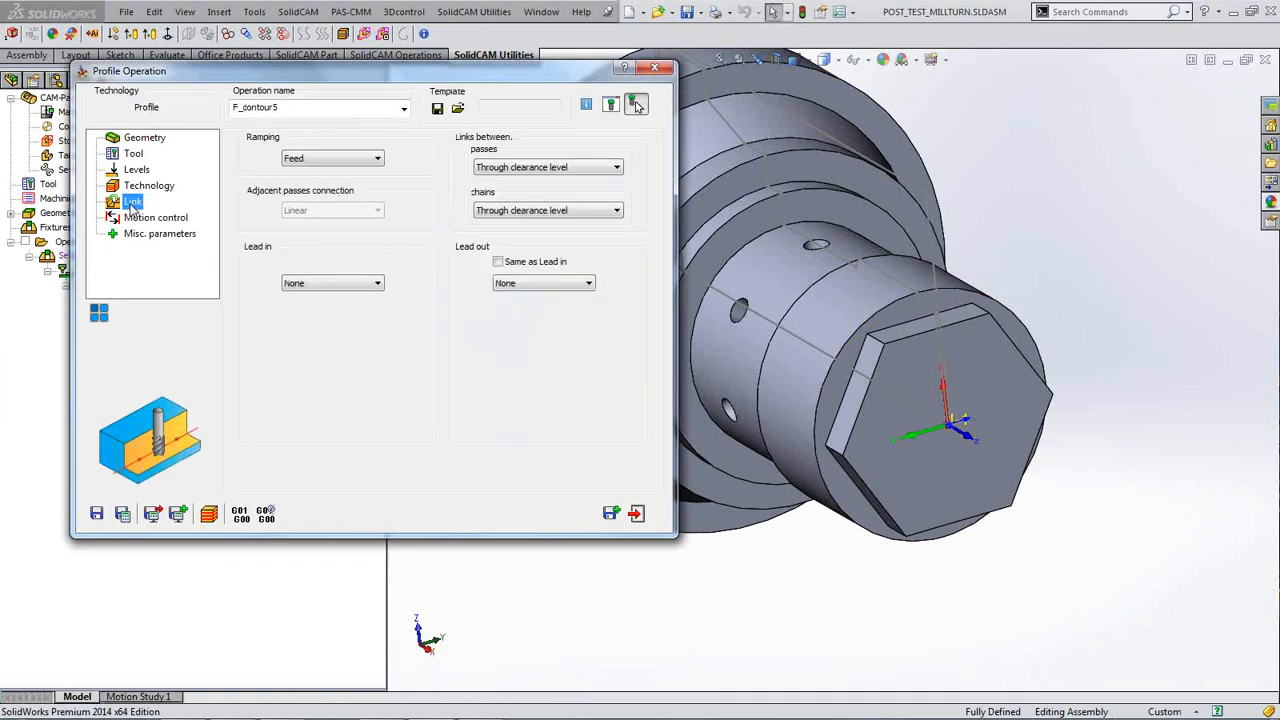
click(158, 191)
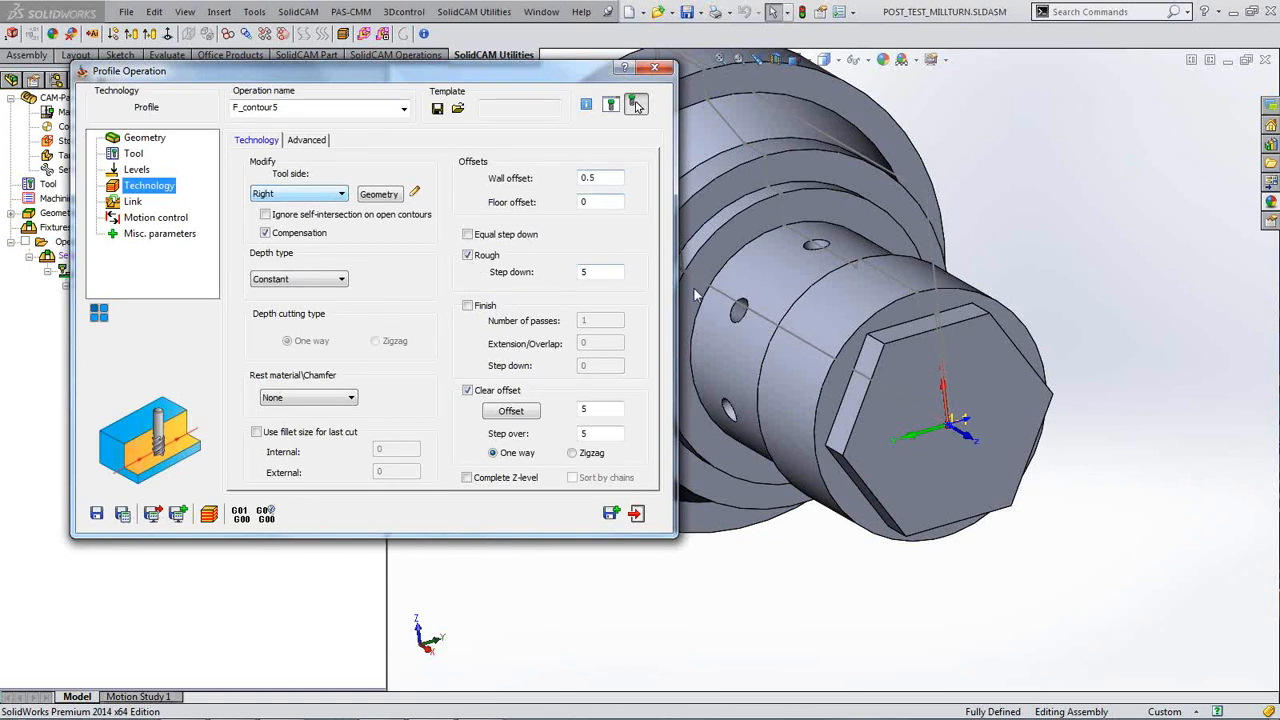
click(913, 329)
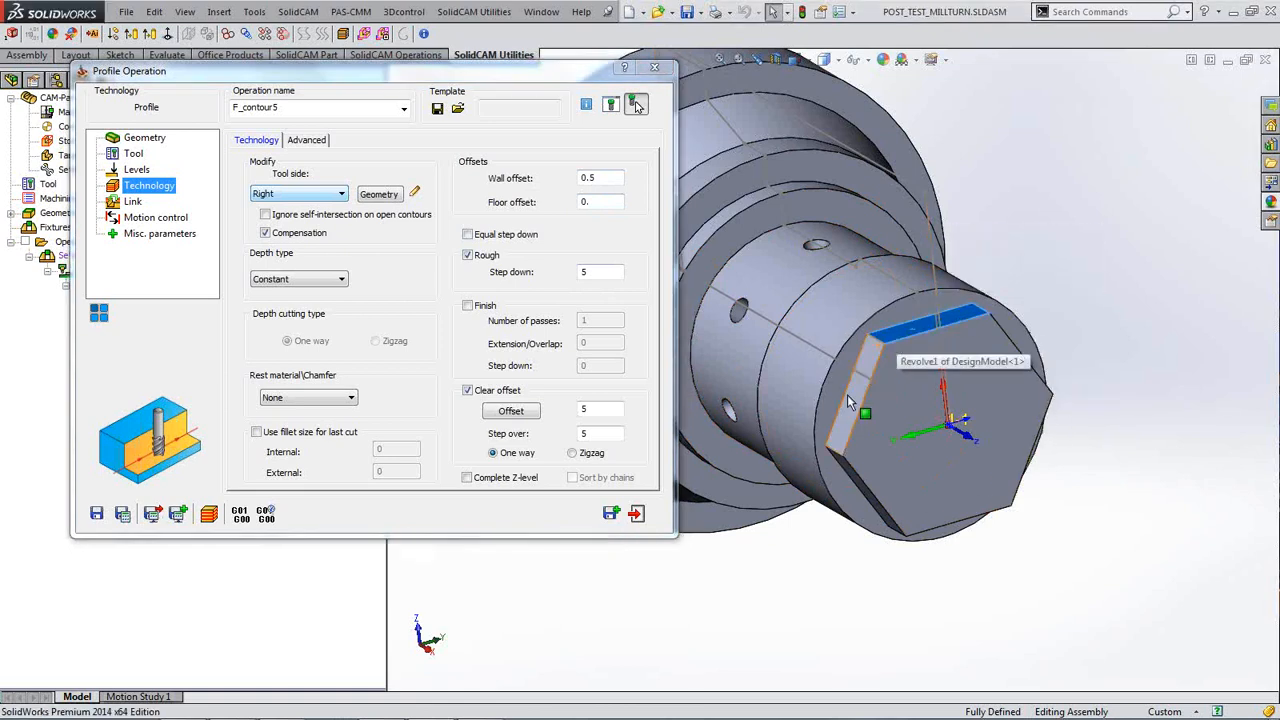
drag(815, 497, 964, 288)
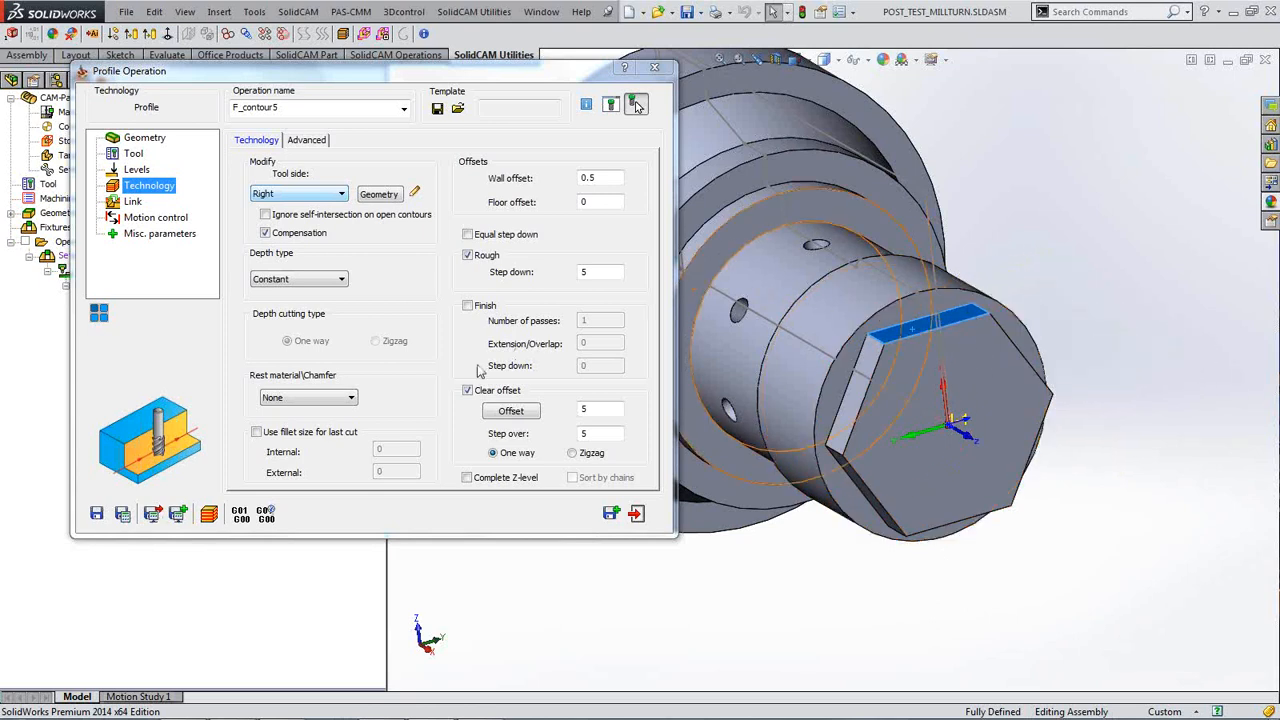
click(131, 514)
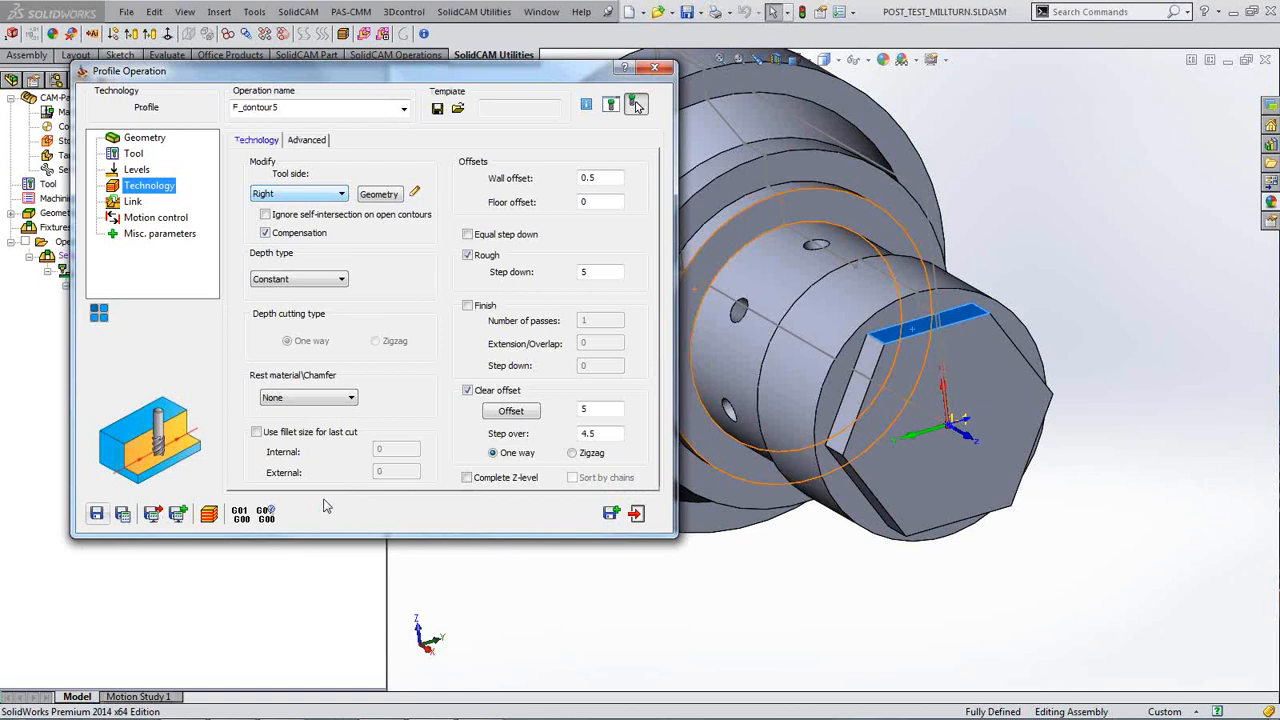
Step: Start Solid Verification of F_contour5 and step through its moves one at a time
click(209, 514)
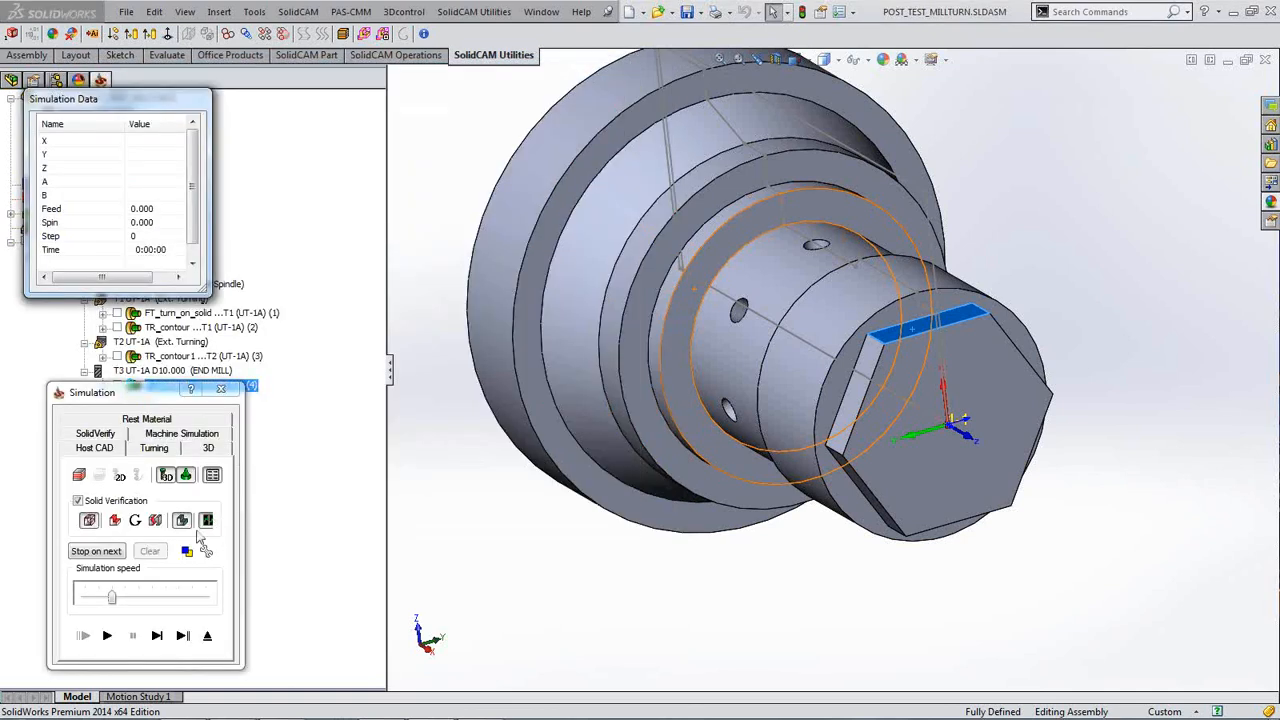
click(157, 636)
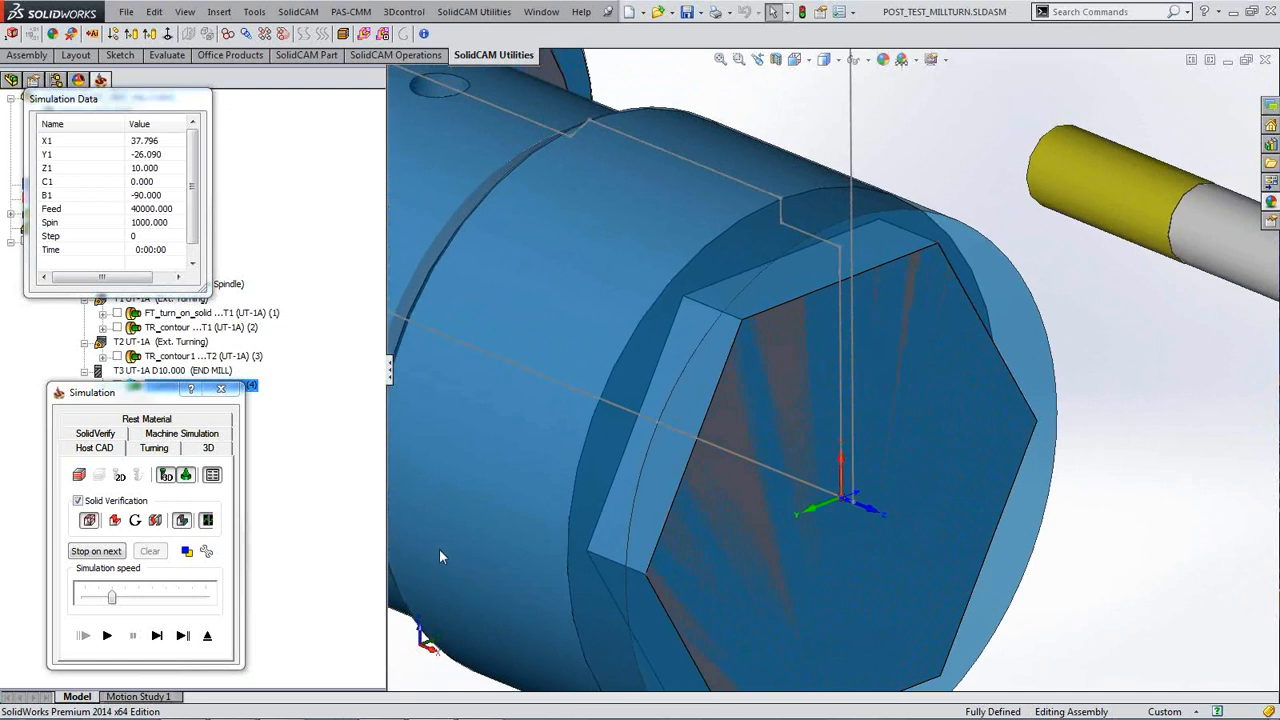
click(157, 636)
click(157, 636)
click(157, 636)
click(157, 636)
click(157, 636)
click(157, 636)
click(157, 636)
click(157, 636)
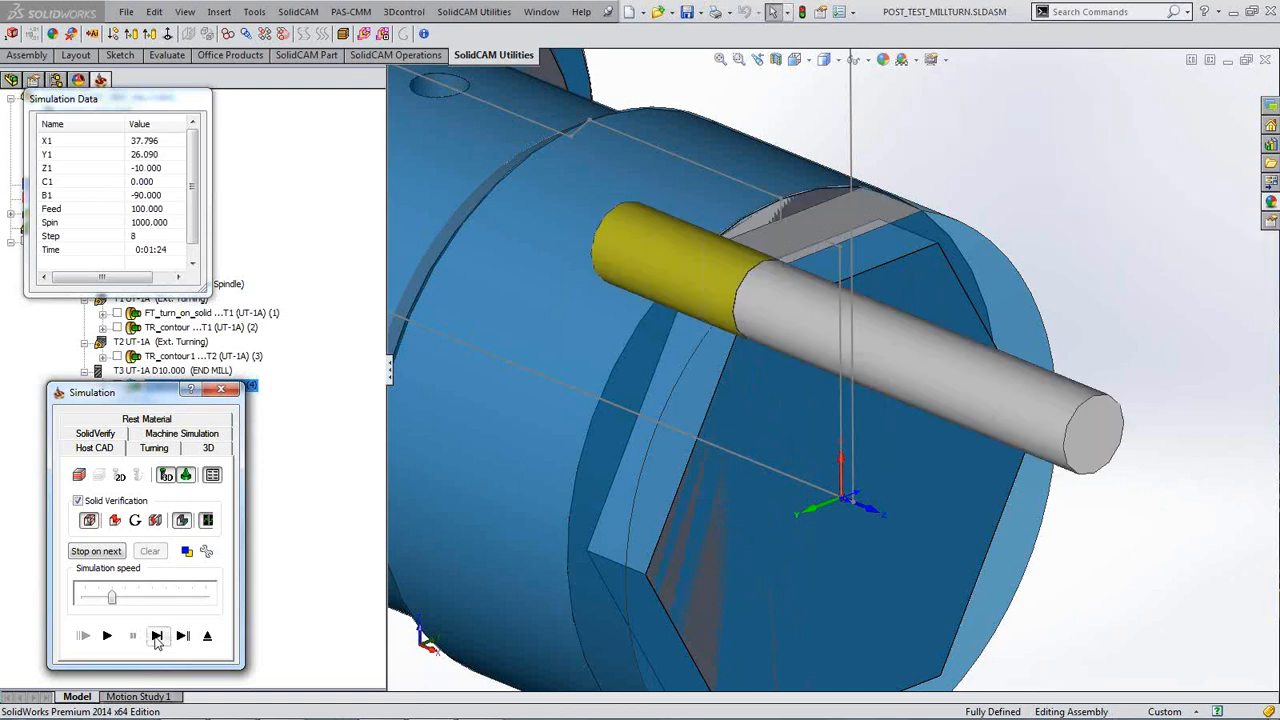
click(157, 636)
click(157, 636)
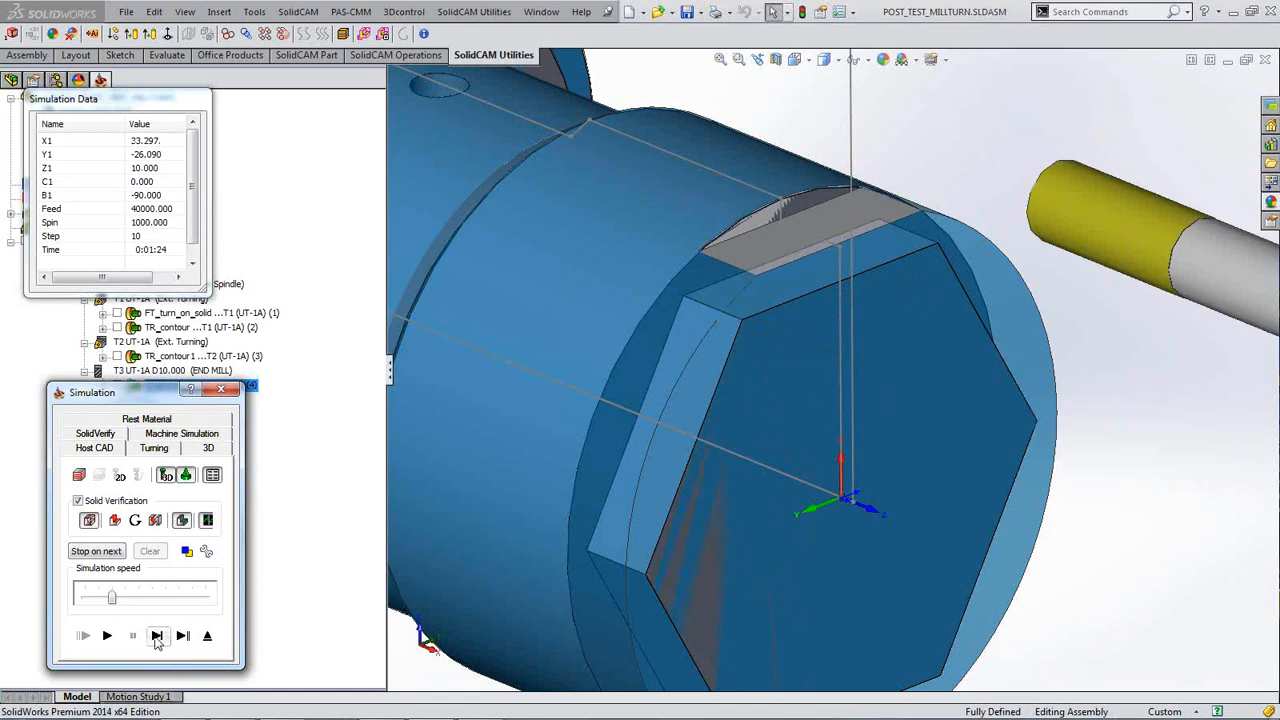
click(157, 636)
click(157, 636)
click(157, 636)
click(157, 636)
click(157, 636)
click(157, 636)
click(157, 636)
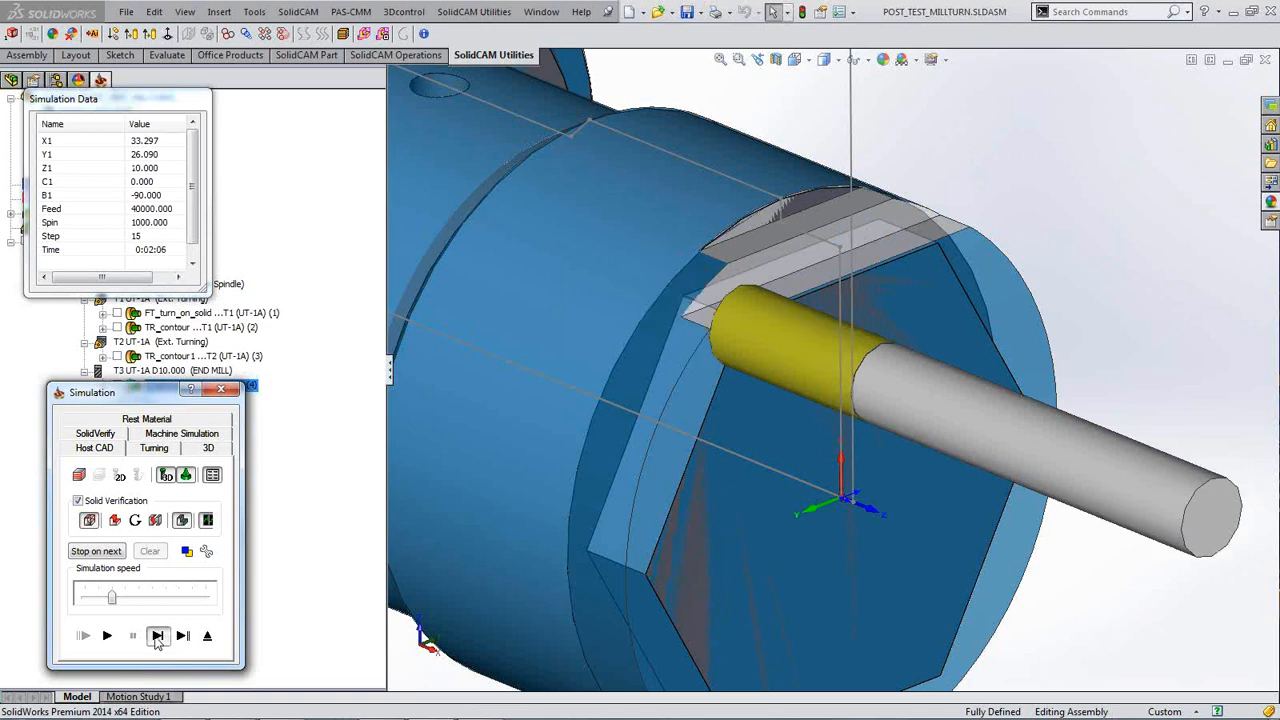
click(157, 636)
click(157, 636)
click(157, 636)
click(157, 636)
click(157, 636)
click(157, 636)
click(157, 636)
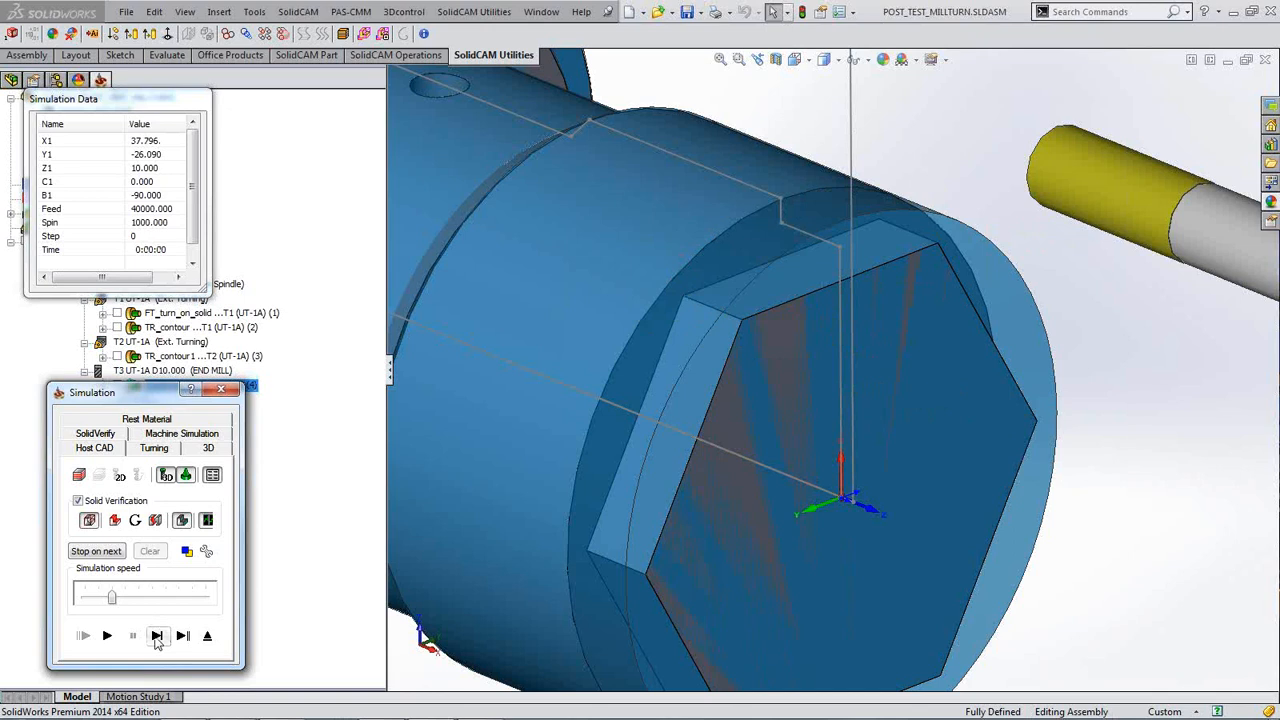
Step: Lower the simulation speed, play it continuously to the end, then close the simulation
drag(111, 597, 84, 598)
click(108, 636)
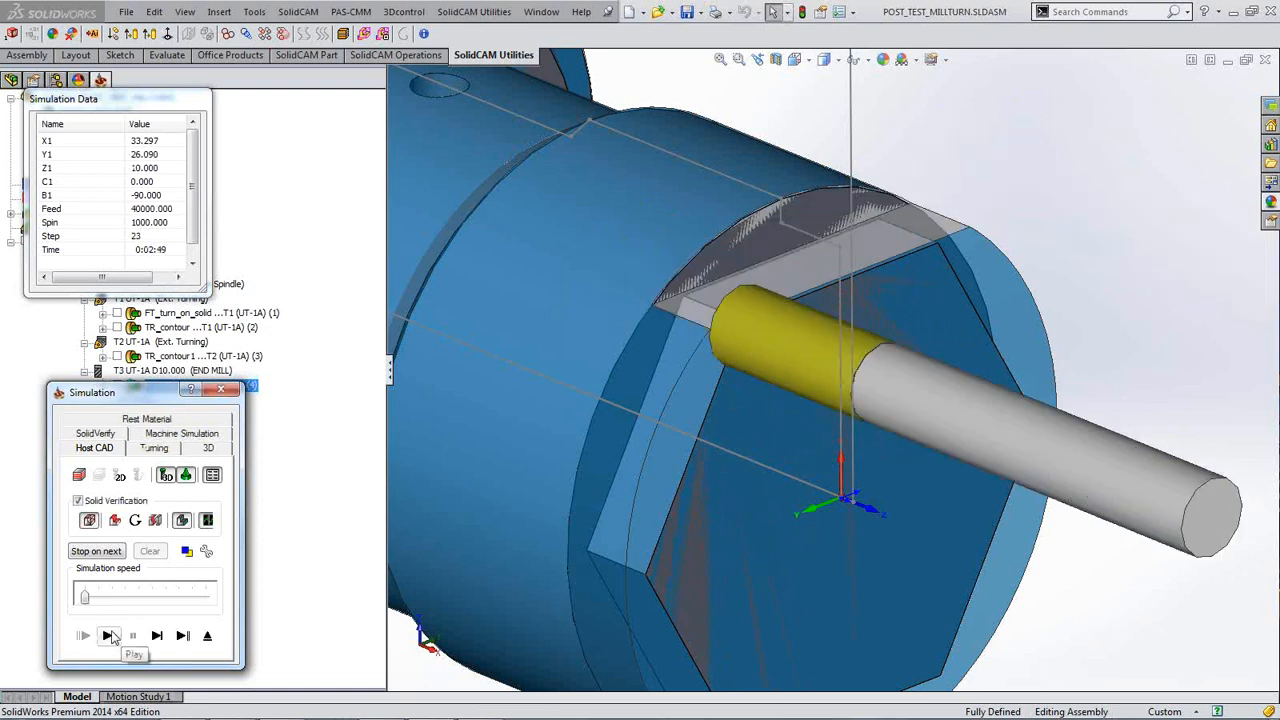
click(222, 391)
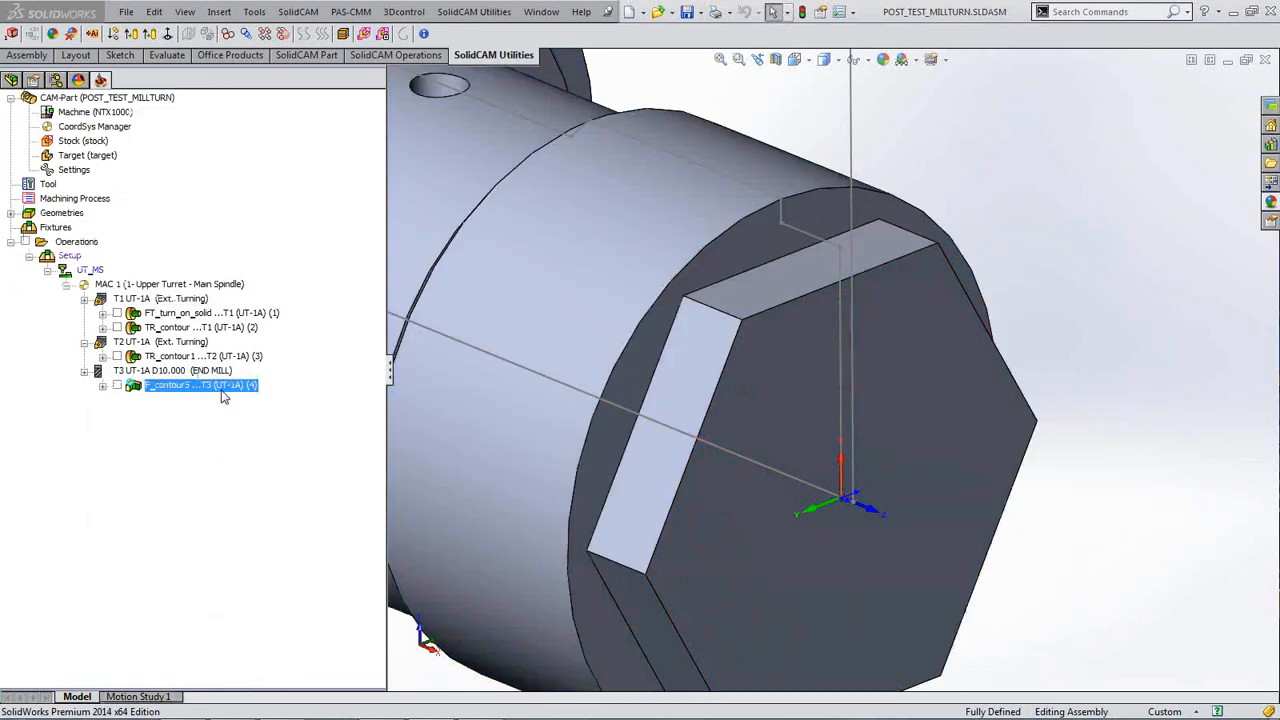
Step: Reopen F_contour5 for editing and bring up its Operation Transformations dialog
double_click(222, 386)
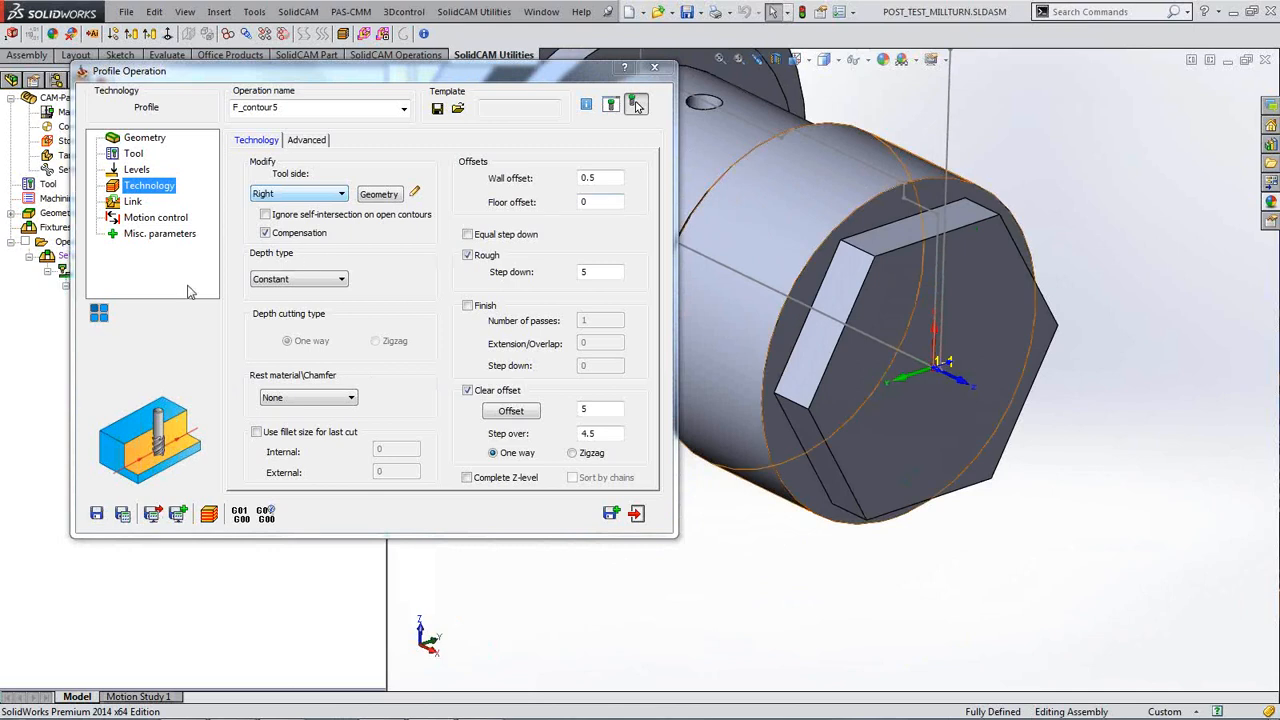
click(101, 314)
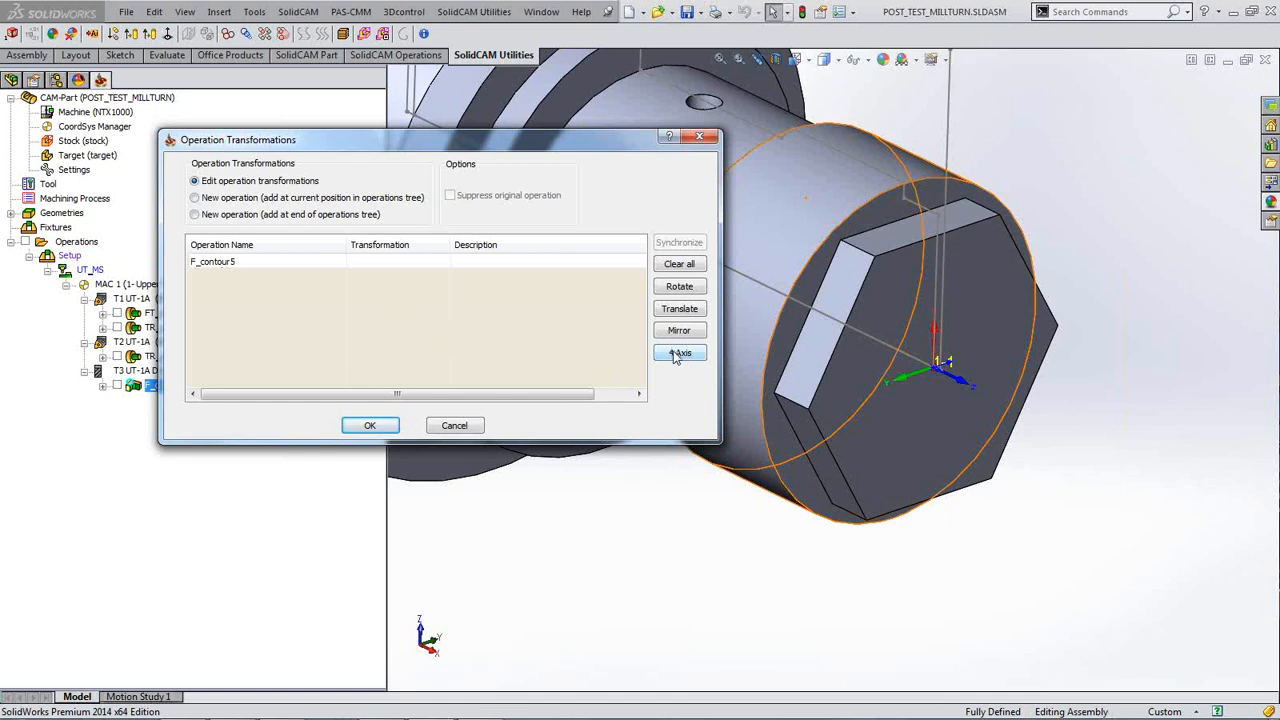
Step: Add a 4-axis rotation list of 60° steps (0°–300°), including the original operation, and accept it
click(679, 356)
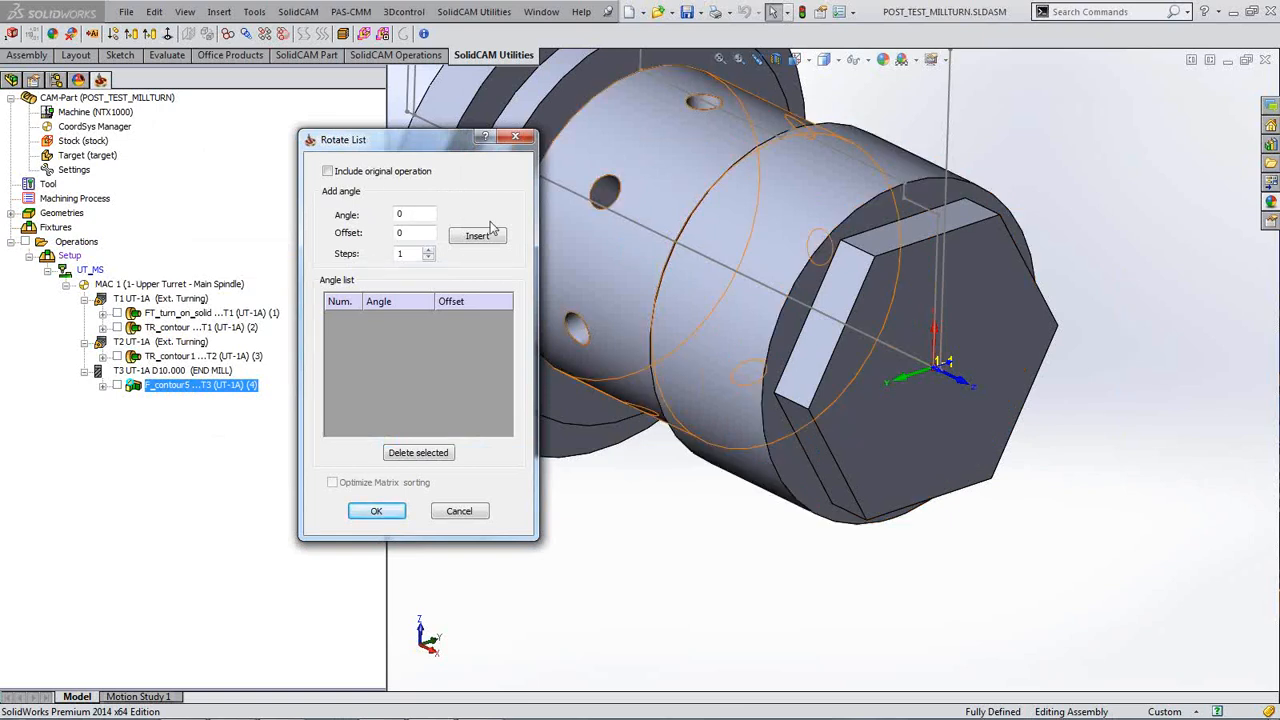
click(327, 171)
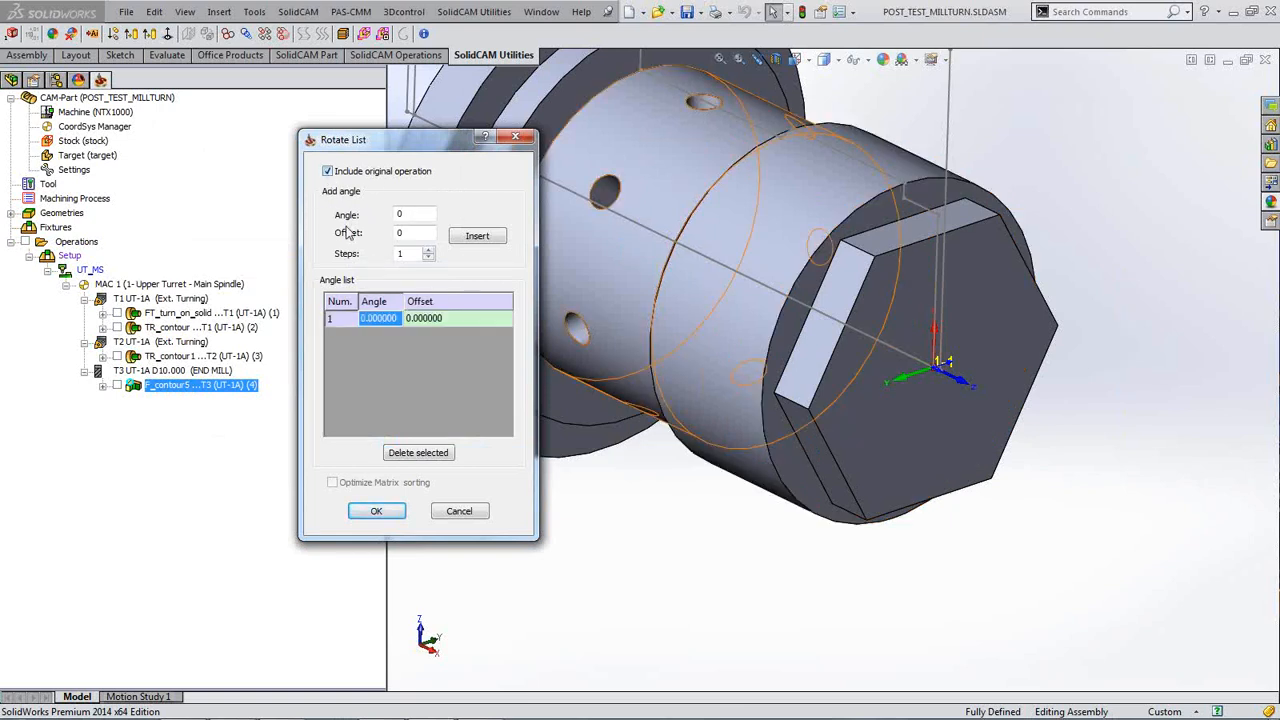
double_click(412, 255)
double_click(411, 213)
text(6)
click(472, 238)
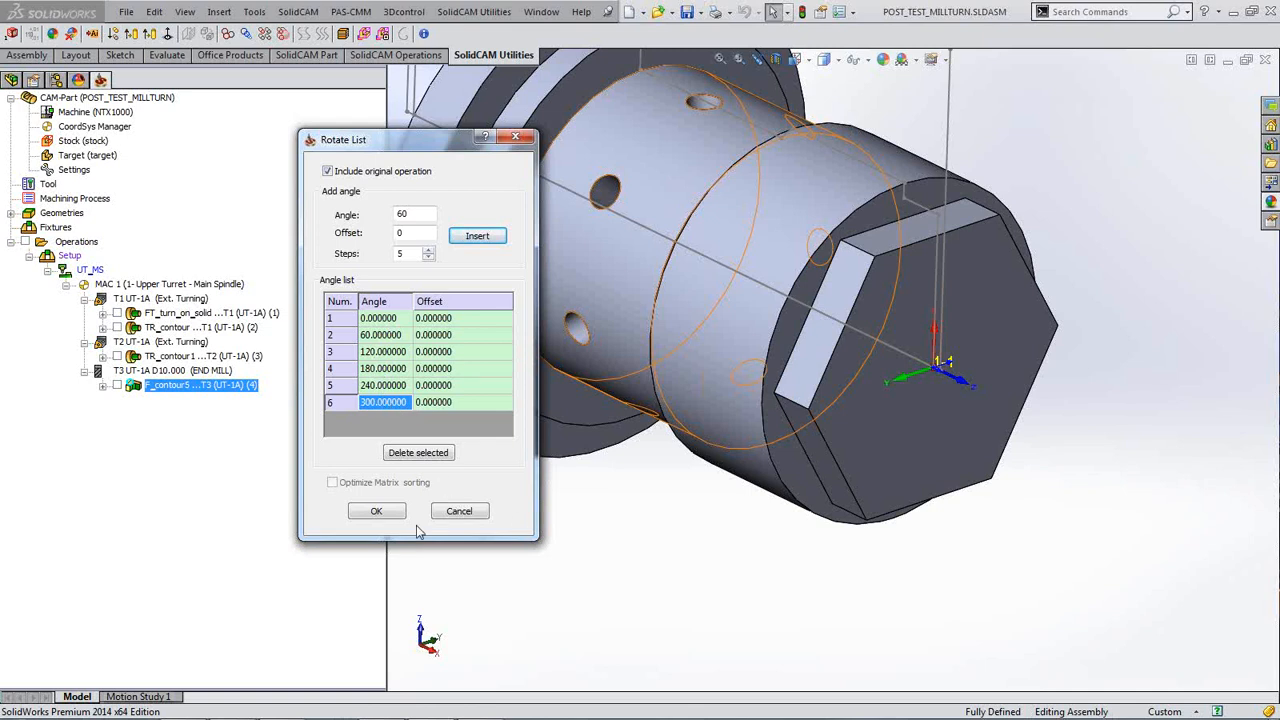
click(378, 512)
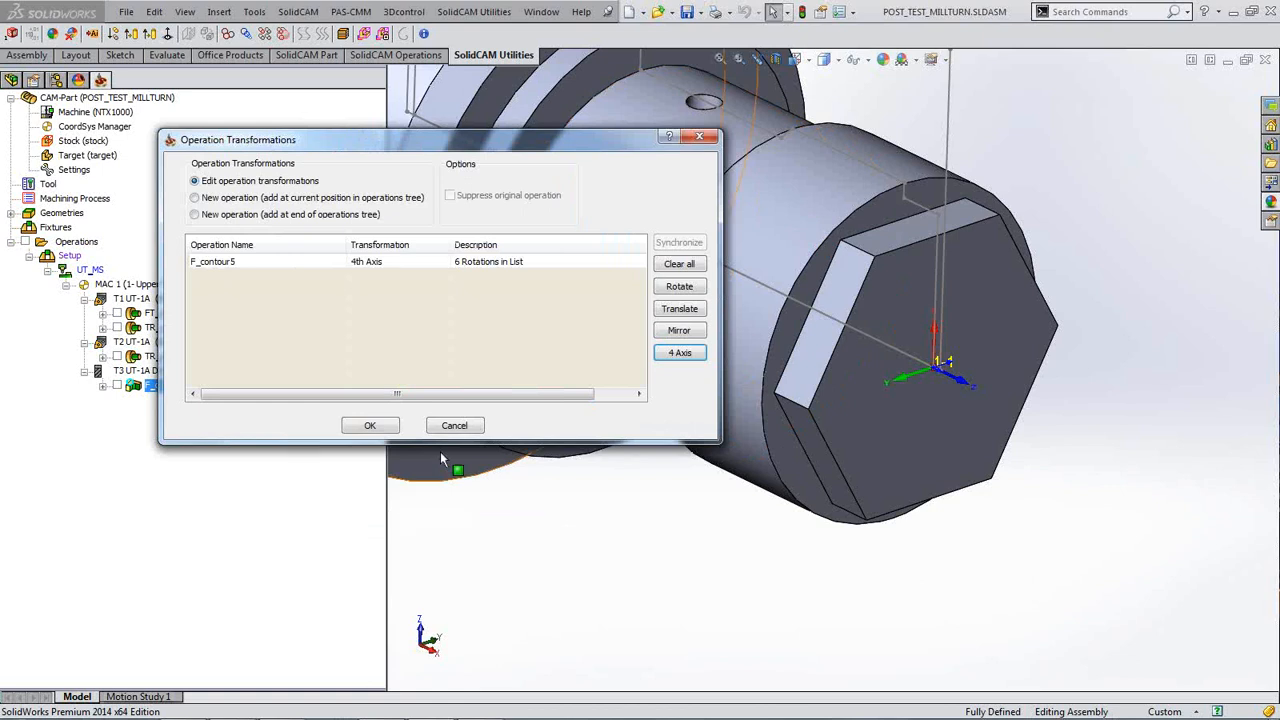
click(370, 426)
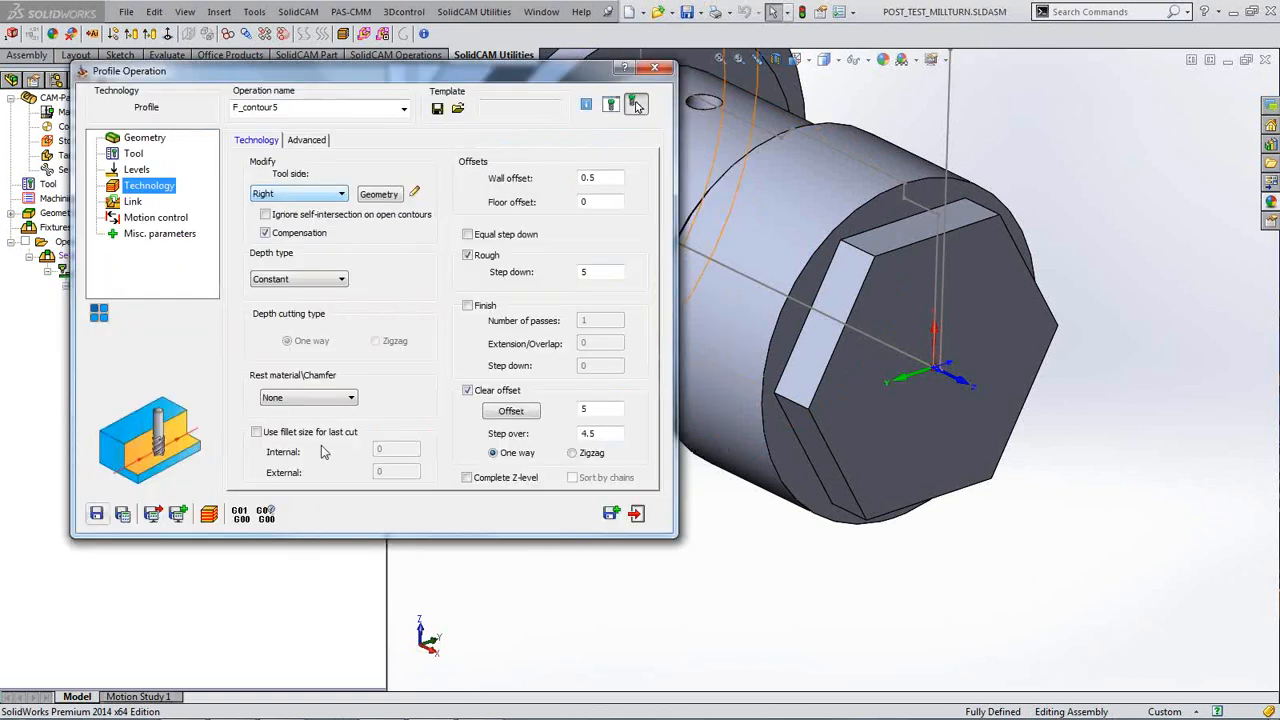
click(123, 514)
Step: Confirm the recalculation, then play the SolidVerify simulation through all six 60° rotations and close it
click(464, 124)
click(209, 514)
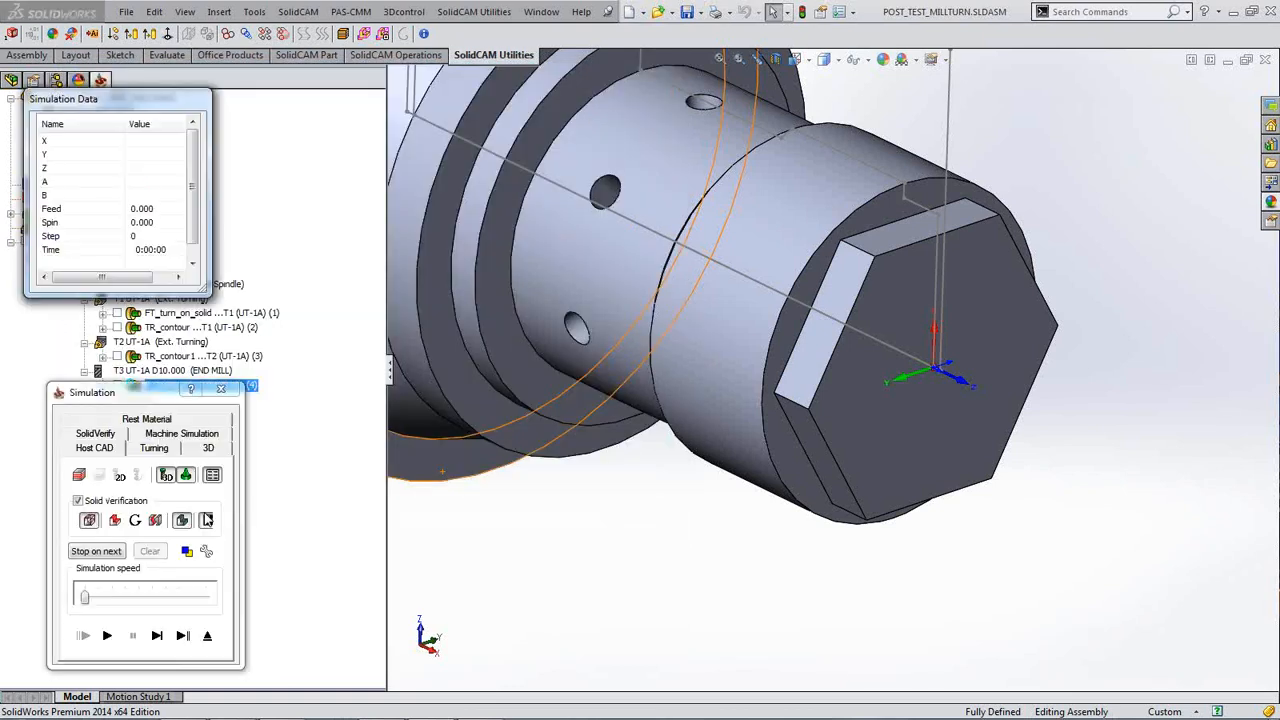
click(157, 635)
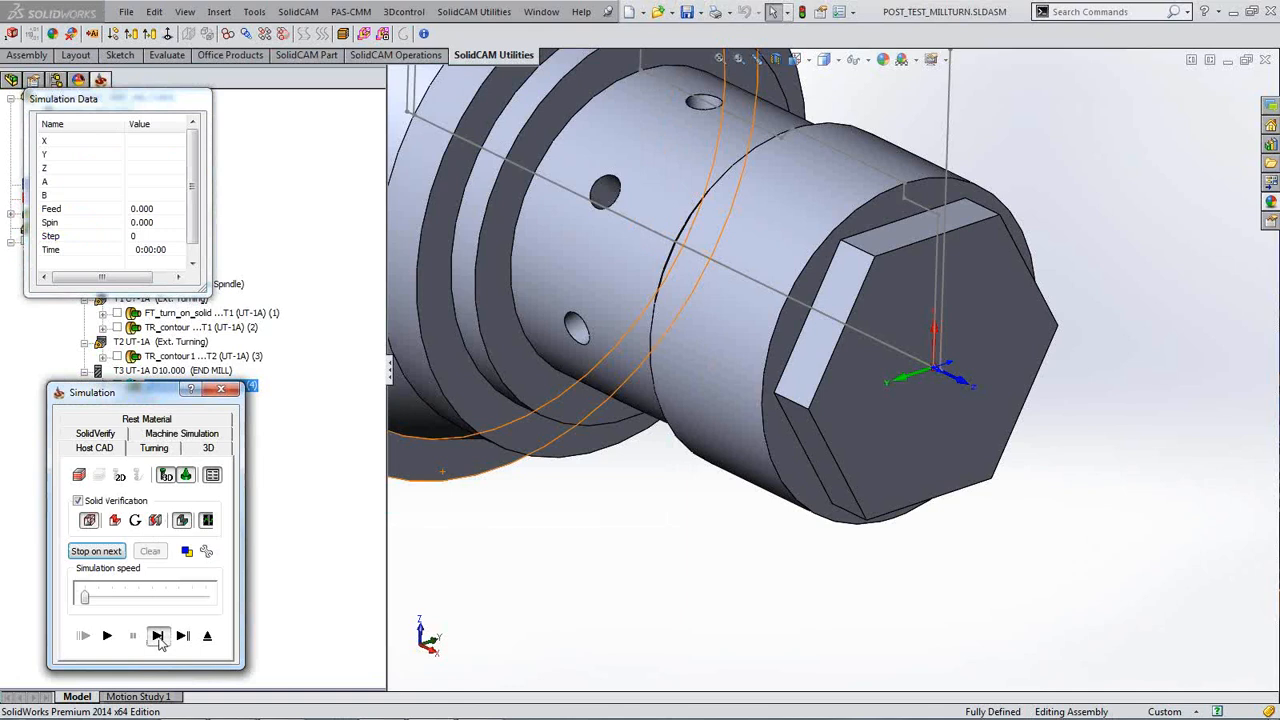
click(107, 636)
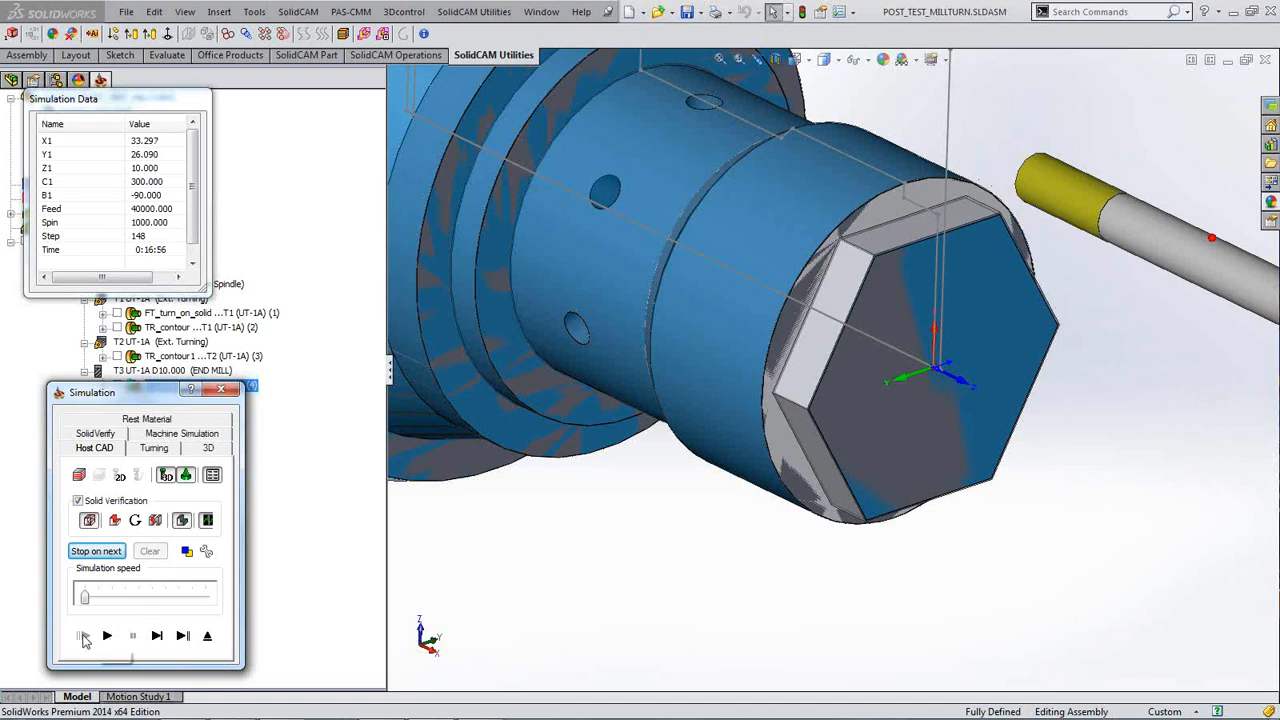
click(231, 392)
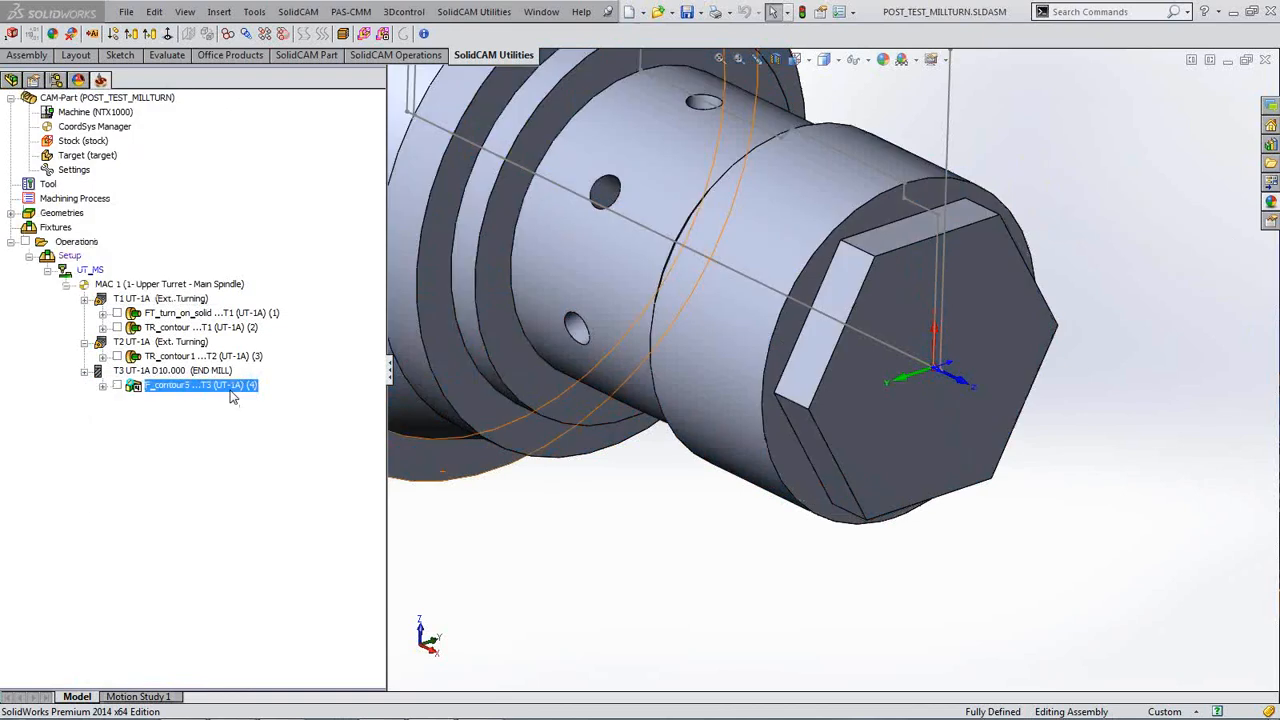
Step: Change the operation name from F_contour5 to 'Rough Hex Horiz' and Save & Exit
double_click(231, 388)
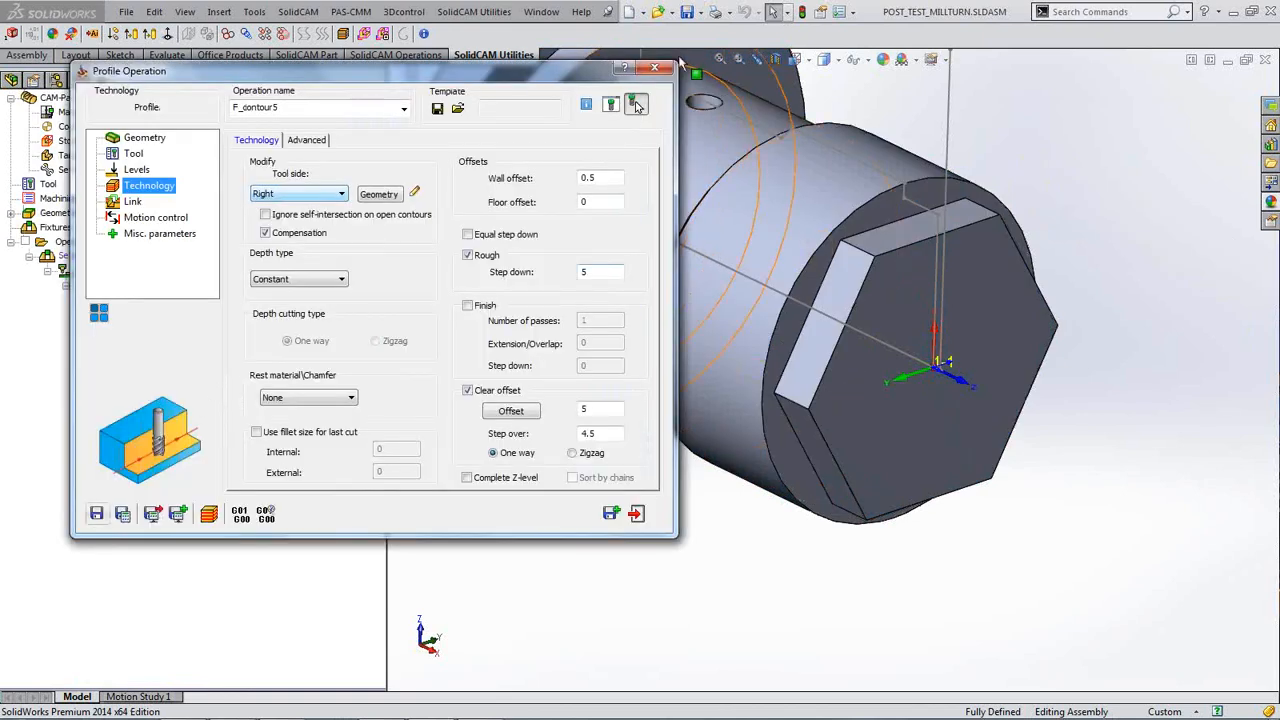
double_click(270, 107)
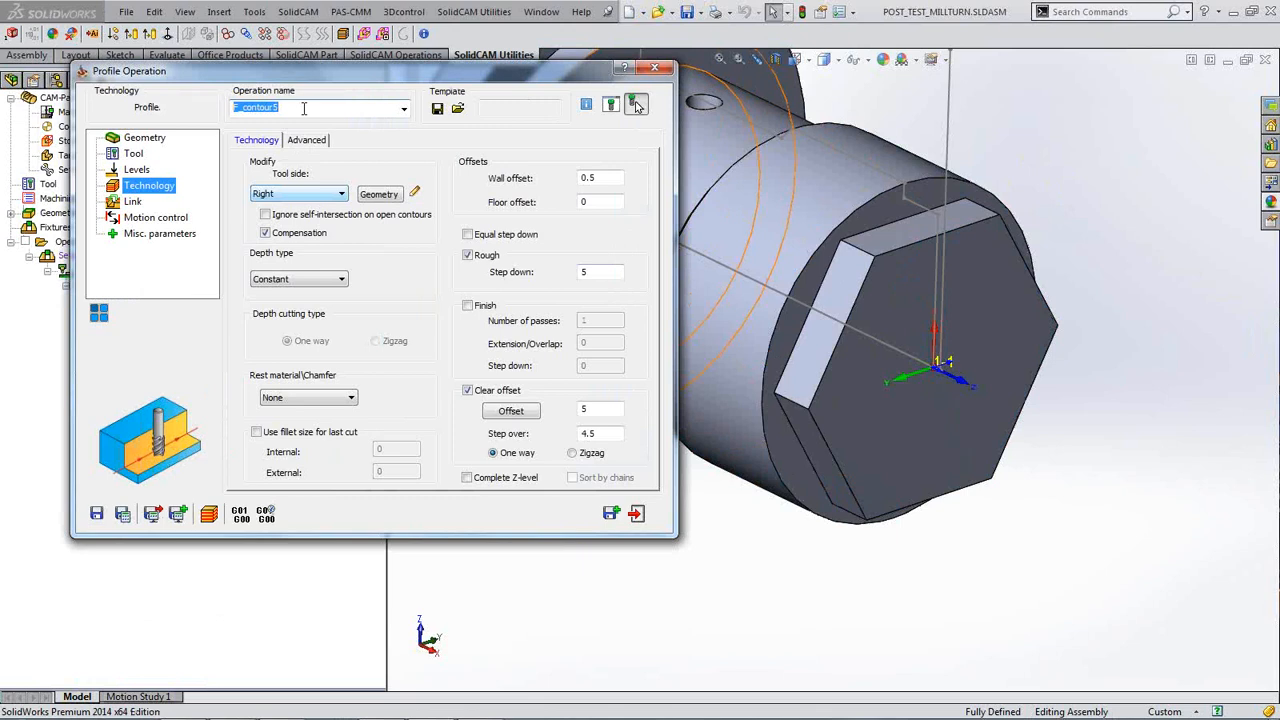
text(Rough Hex Horiz)
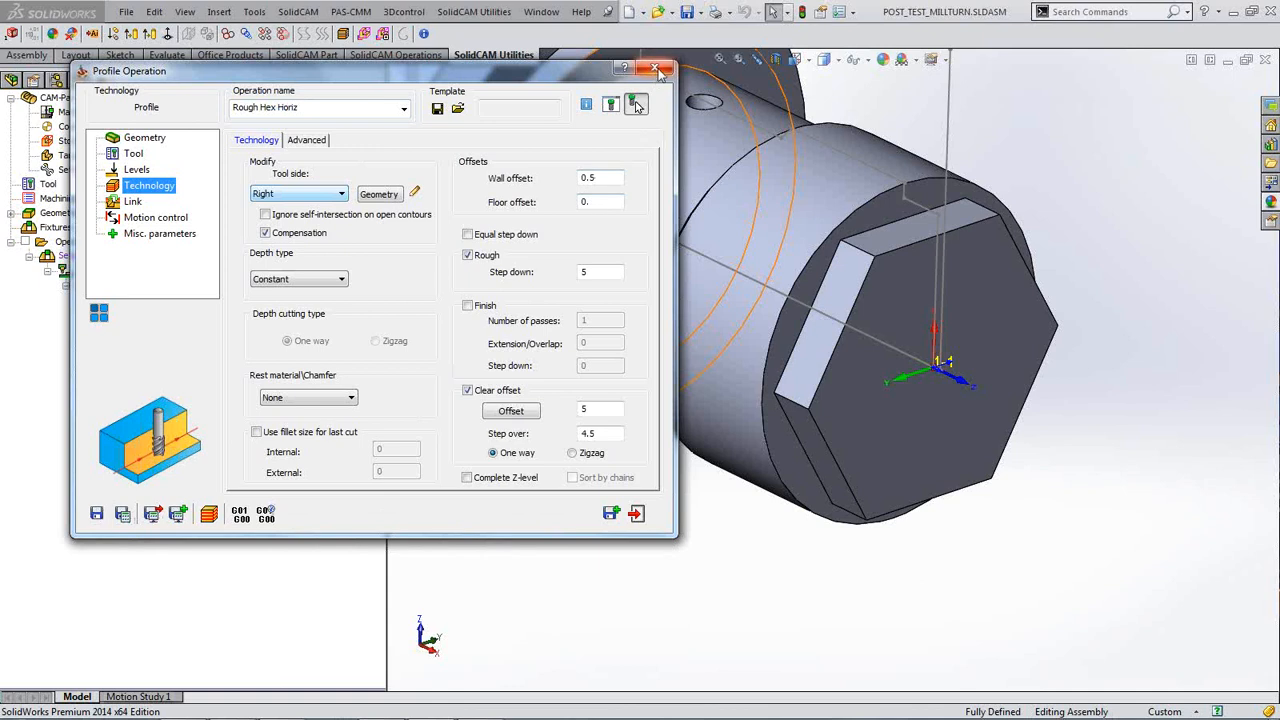
click(655, 68)
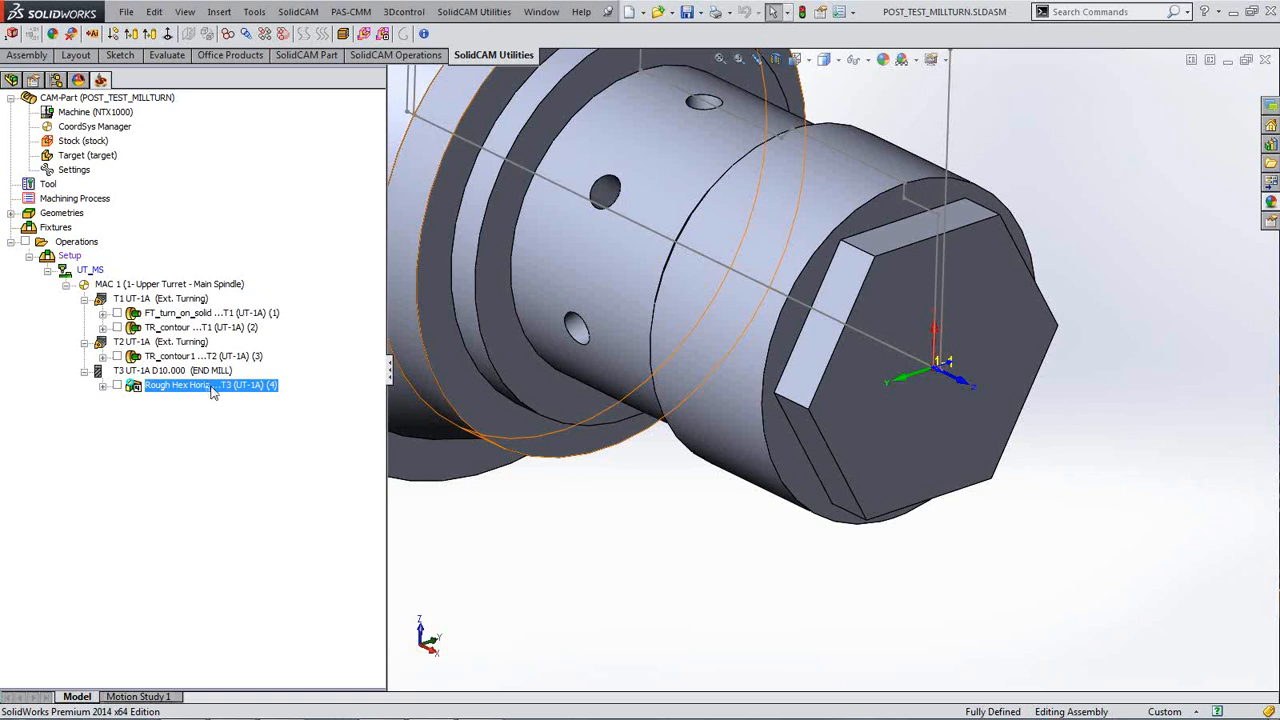
Step: Add a new Profile milling operation below Rough Hex Horiz
right_click(224, 392)
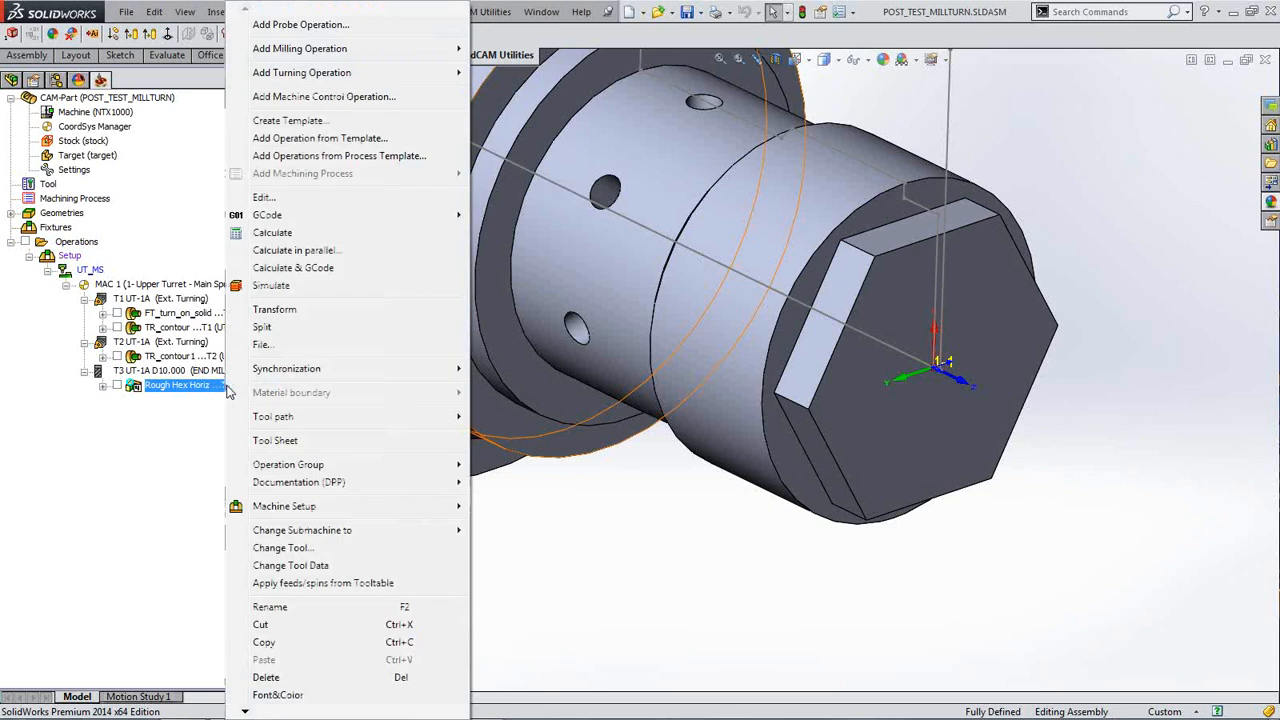
mouse_move(335, 58)
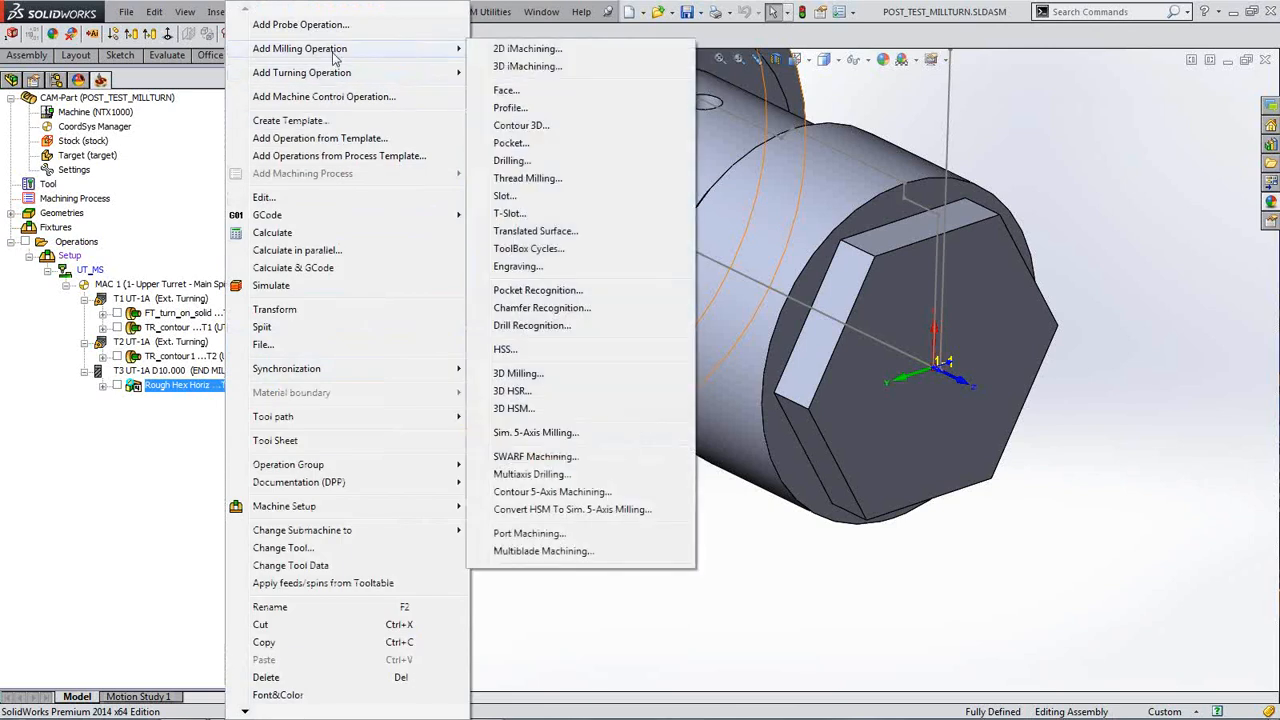
click(508, 109)
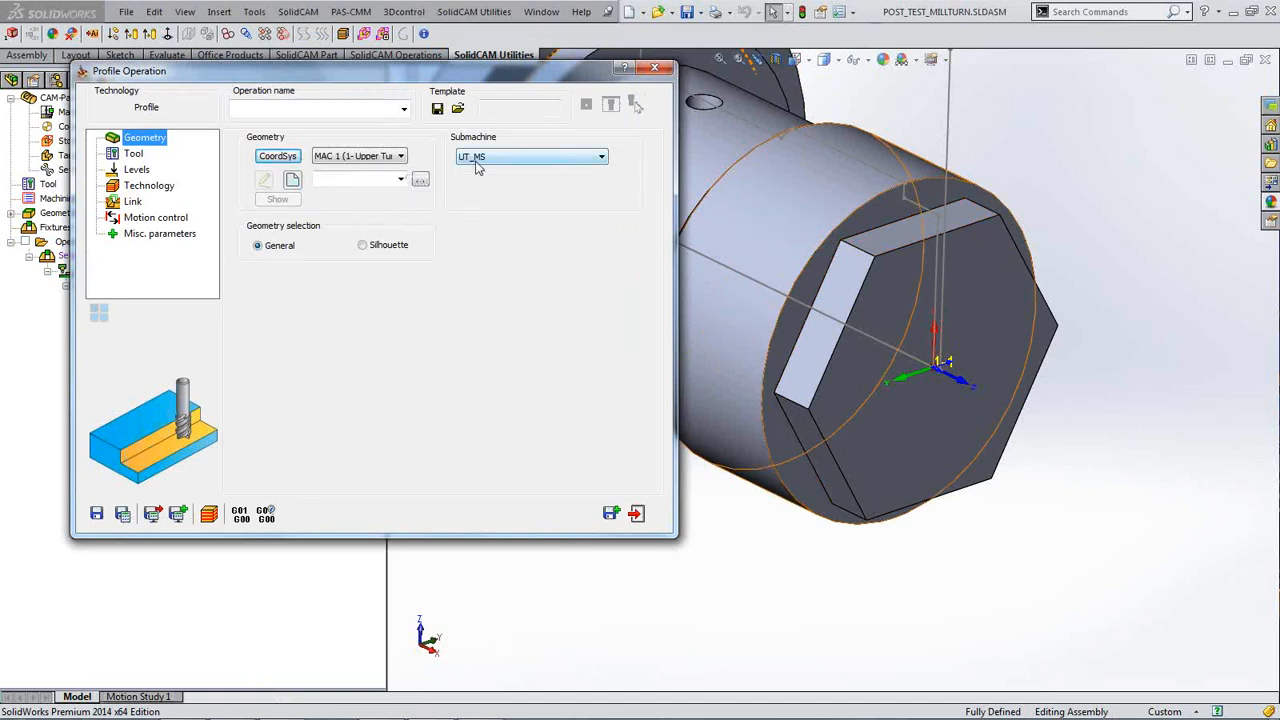
Step: Create geometry contour6 by chaining the full hexagon outline with Auto-constant Z
click(293, 180)
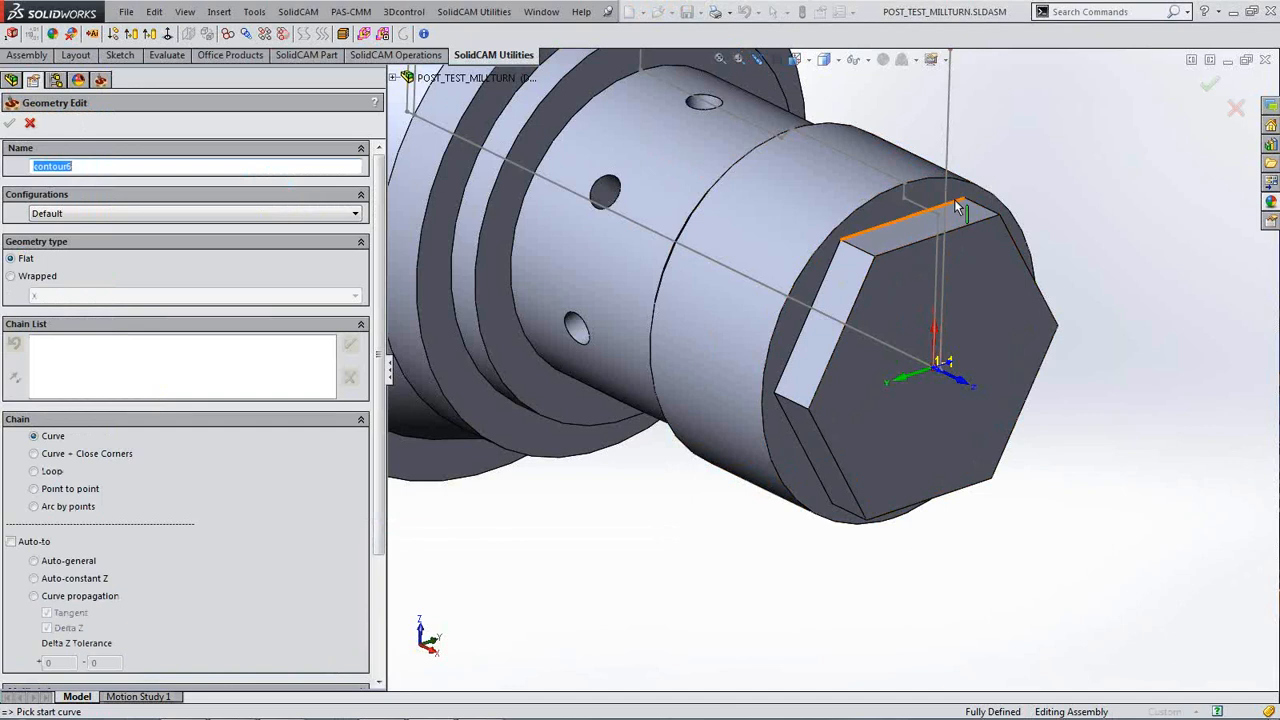
click(956, 203)
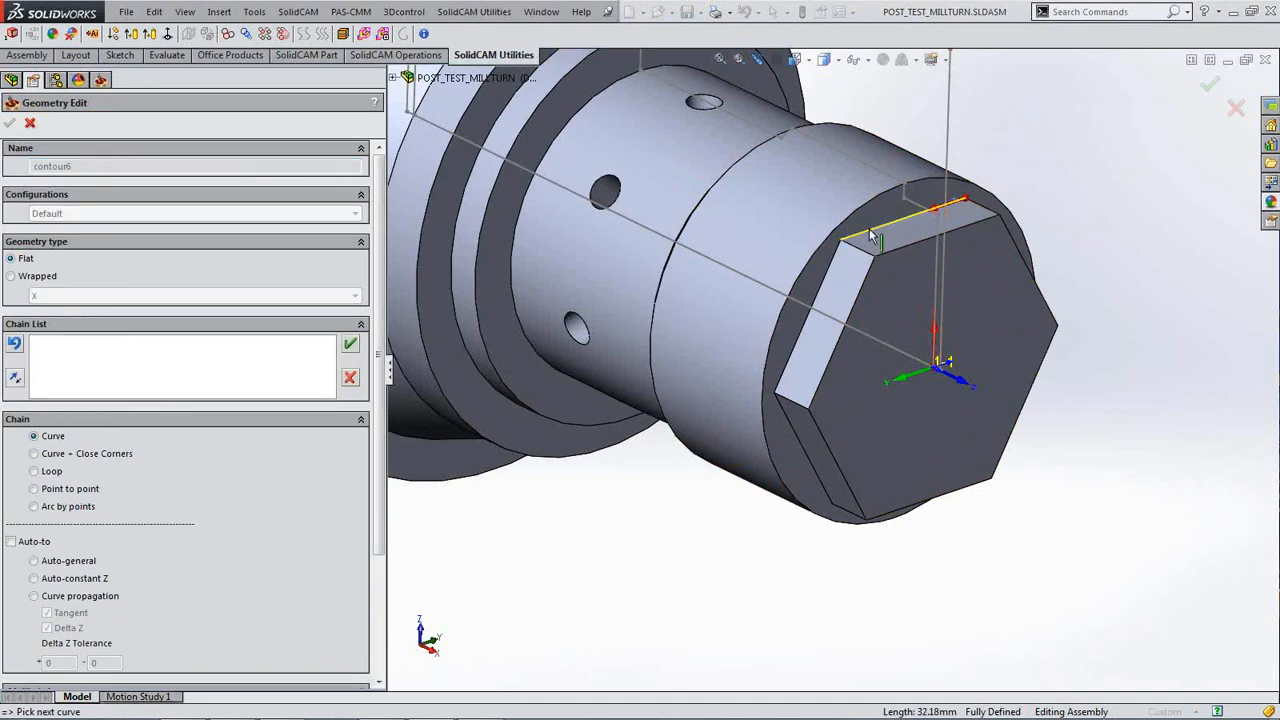
click(33, 579)
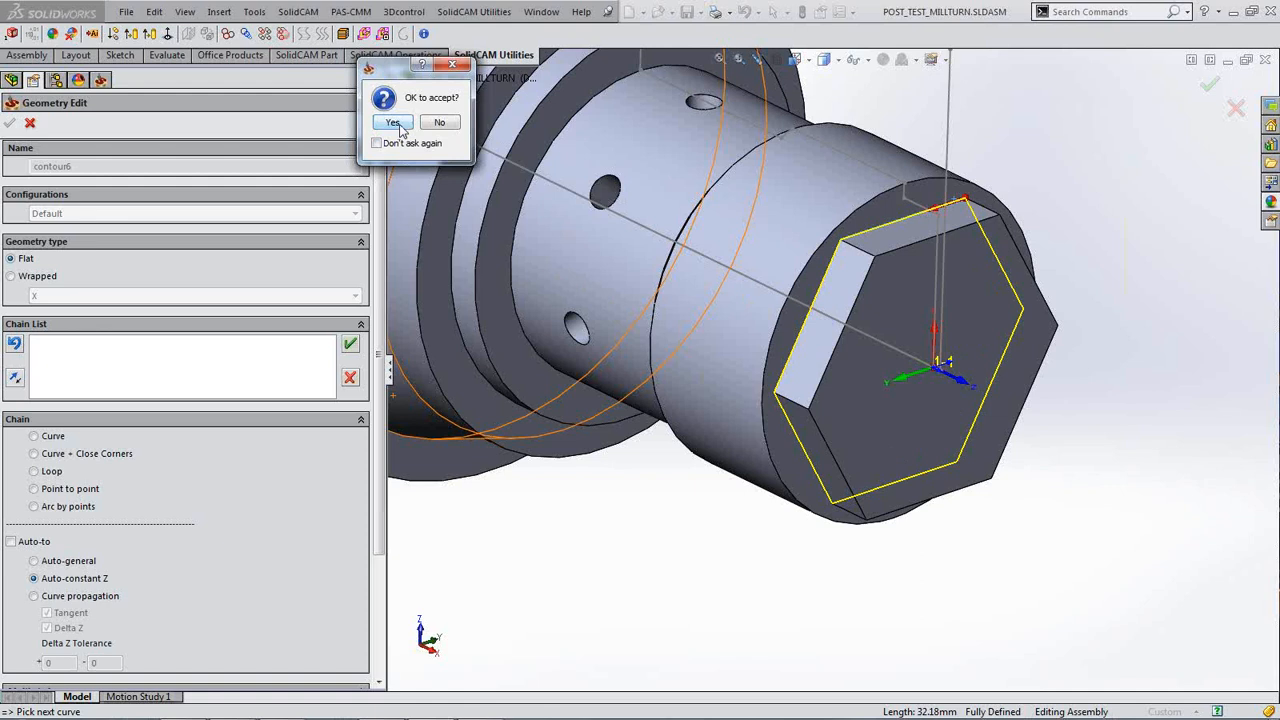
click(393, 123)
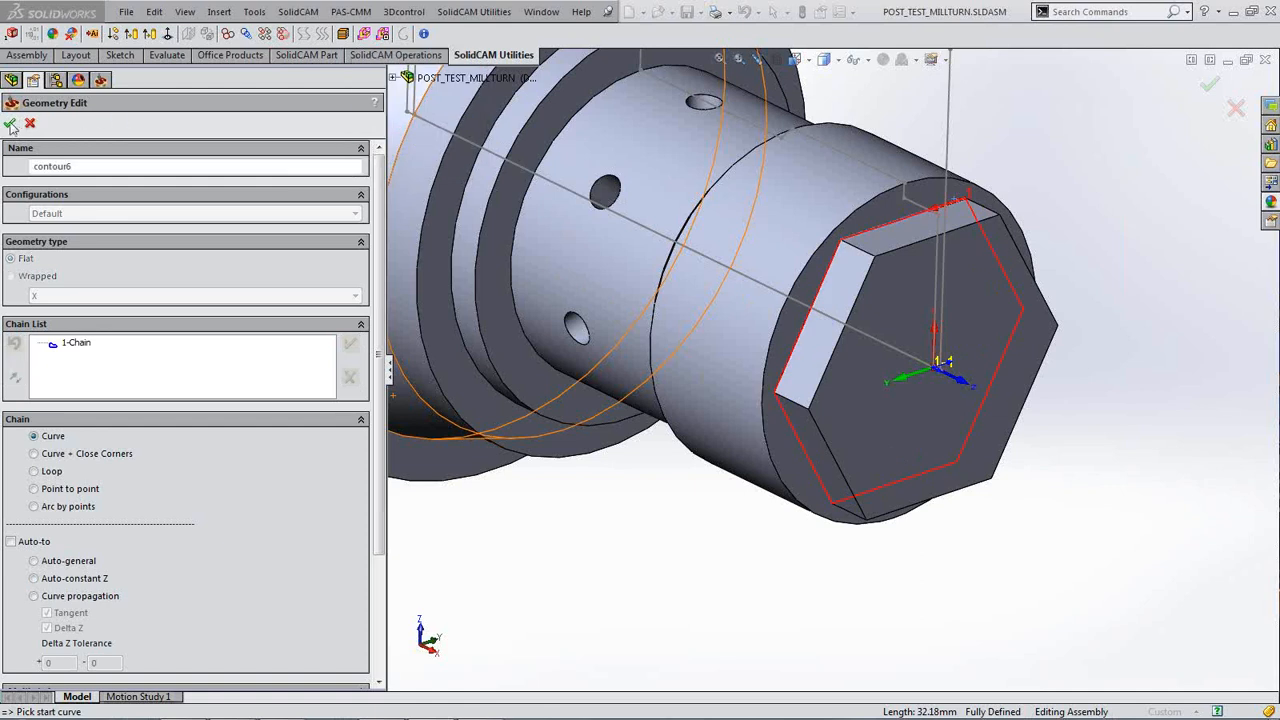
click(12, 123)
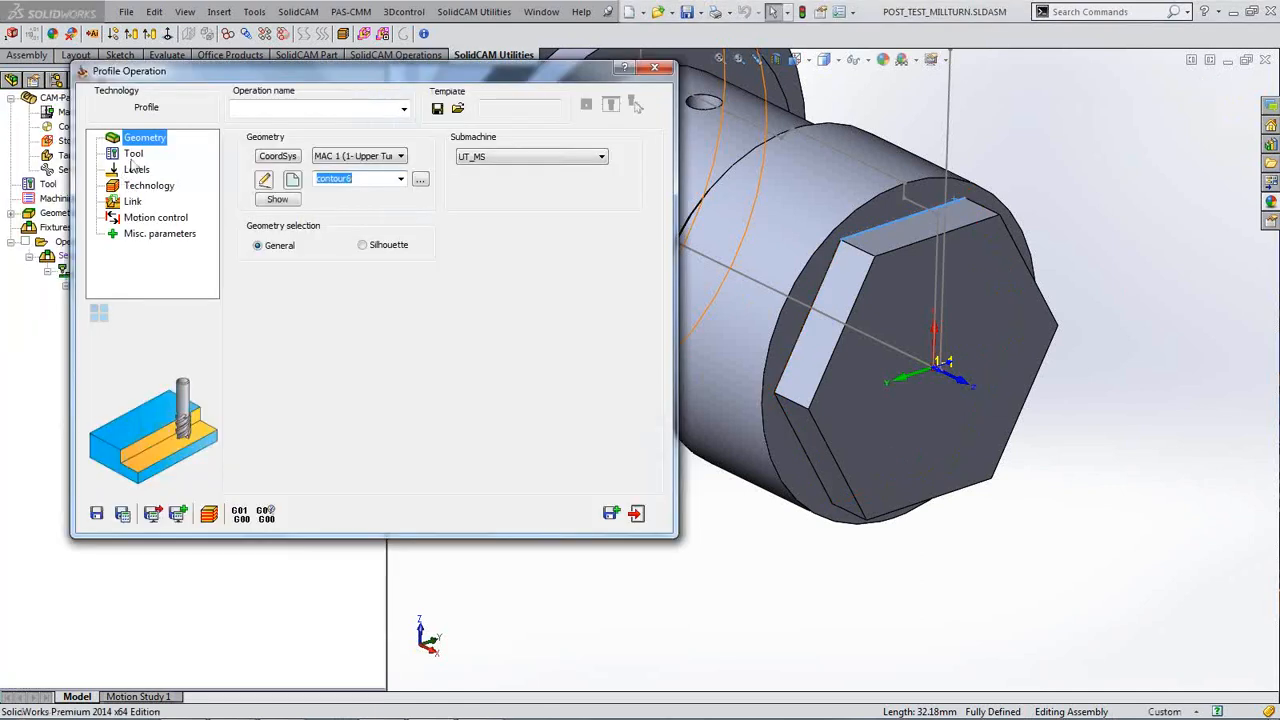
Step: Assign tool 4, the 6 mm end mill with 24 mm cutting length, to F_contour6
click(133, 154)
click(333, 368)
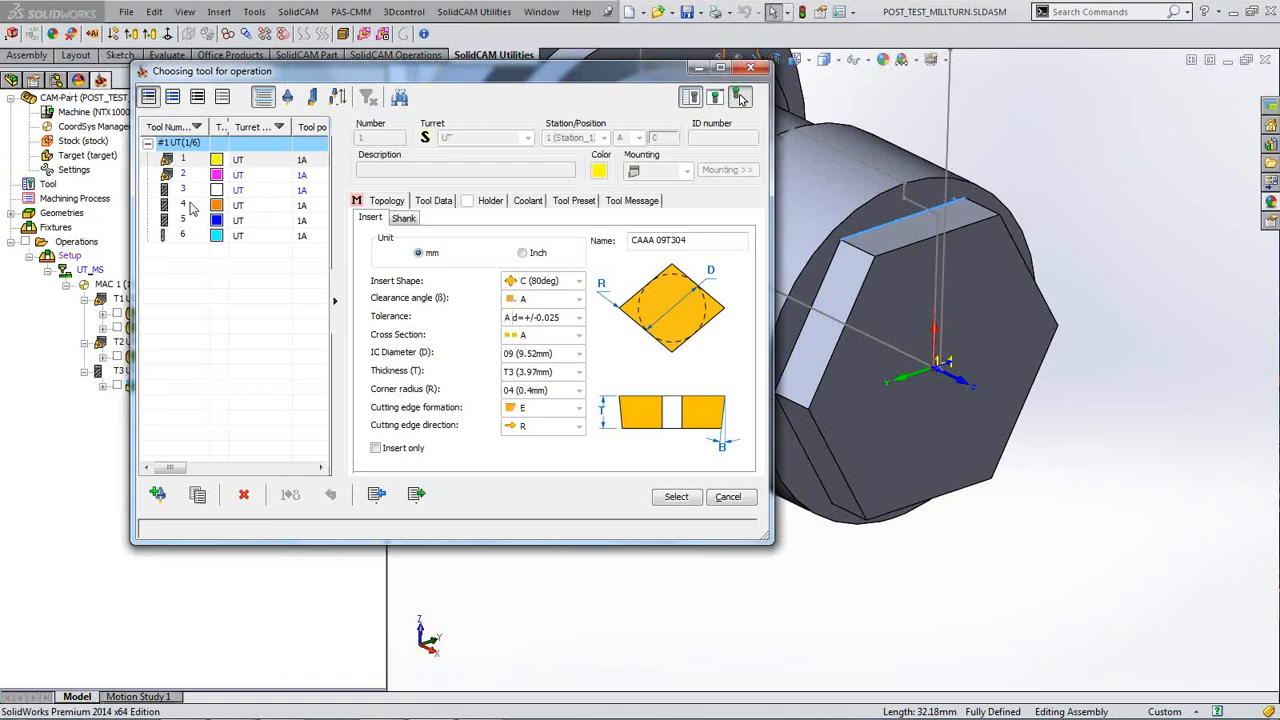
click(192, 207)
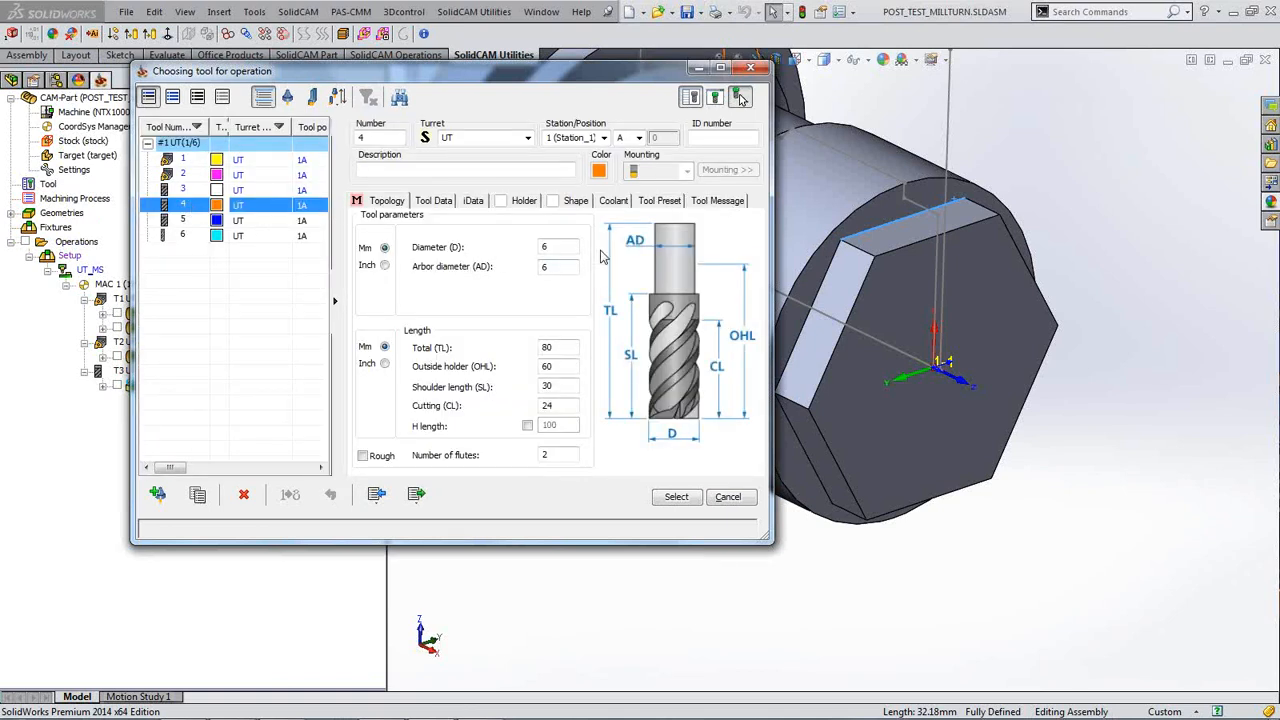
click(676, 497)
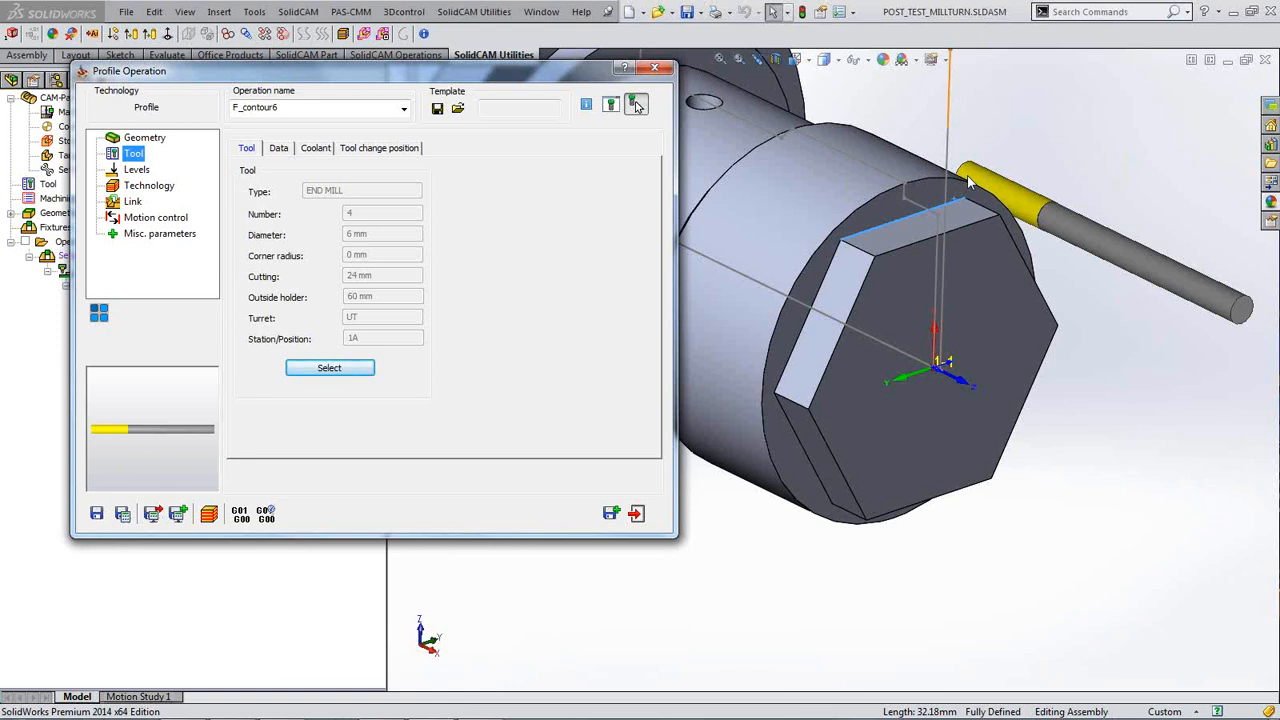
Step: Pick the hex face for upper level 0 and set profile depth 10 on F_contour6
click(137, 170)
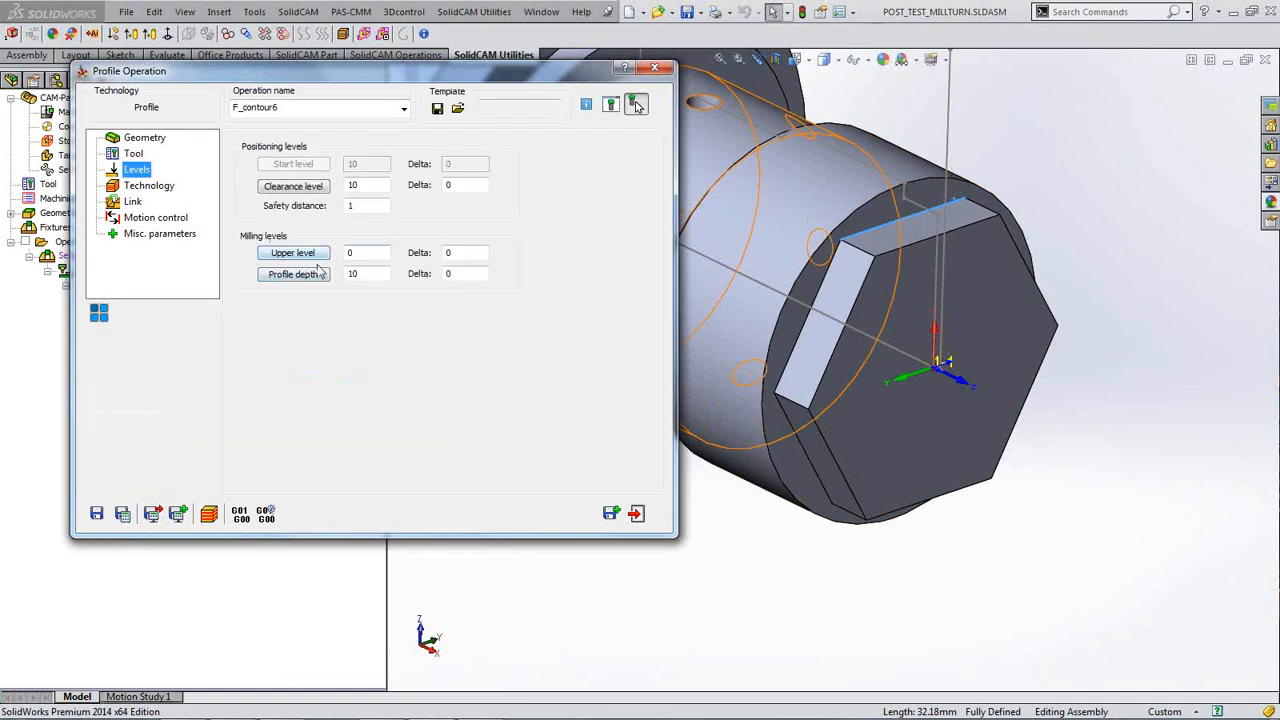
click(304, 256)
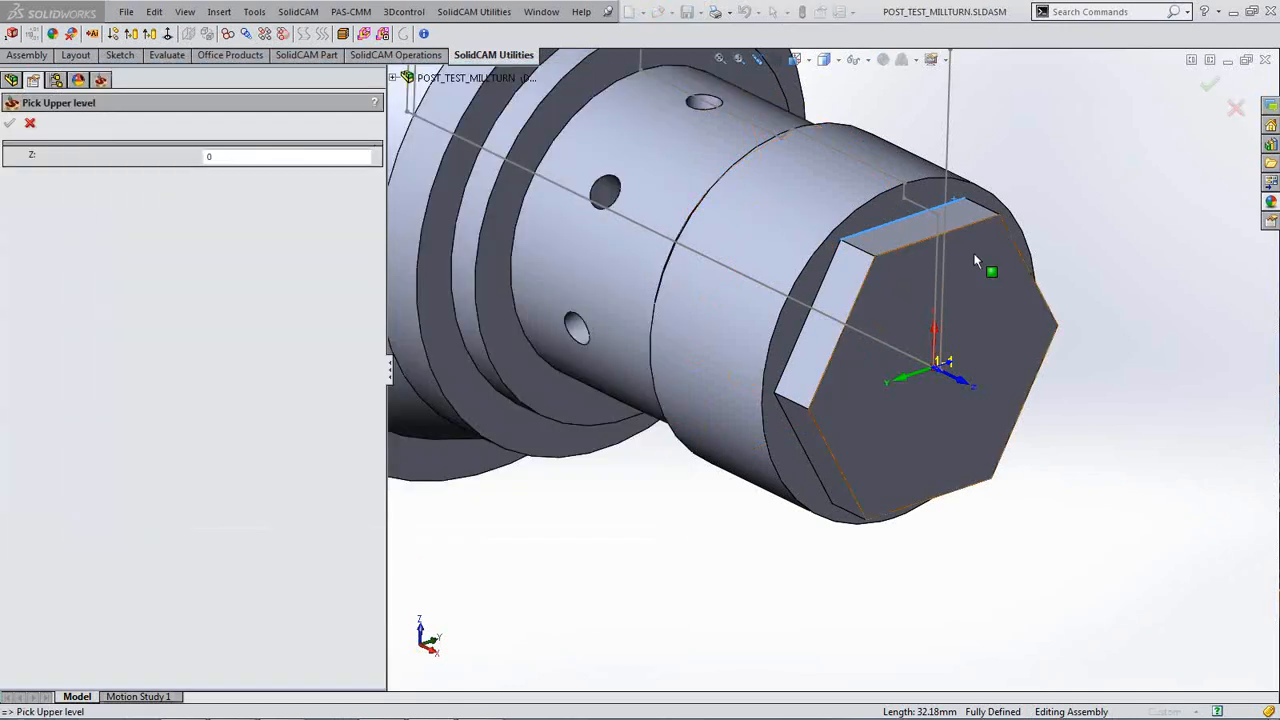
click(974, 253)
click(11, 124)
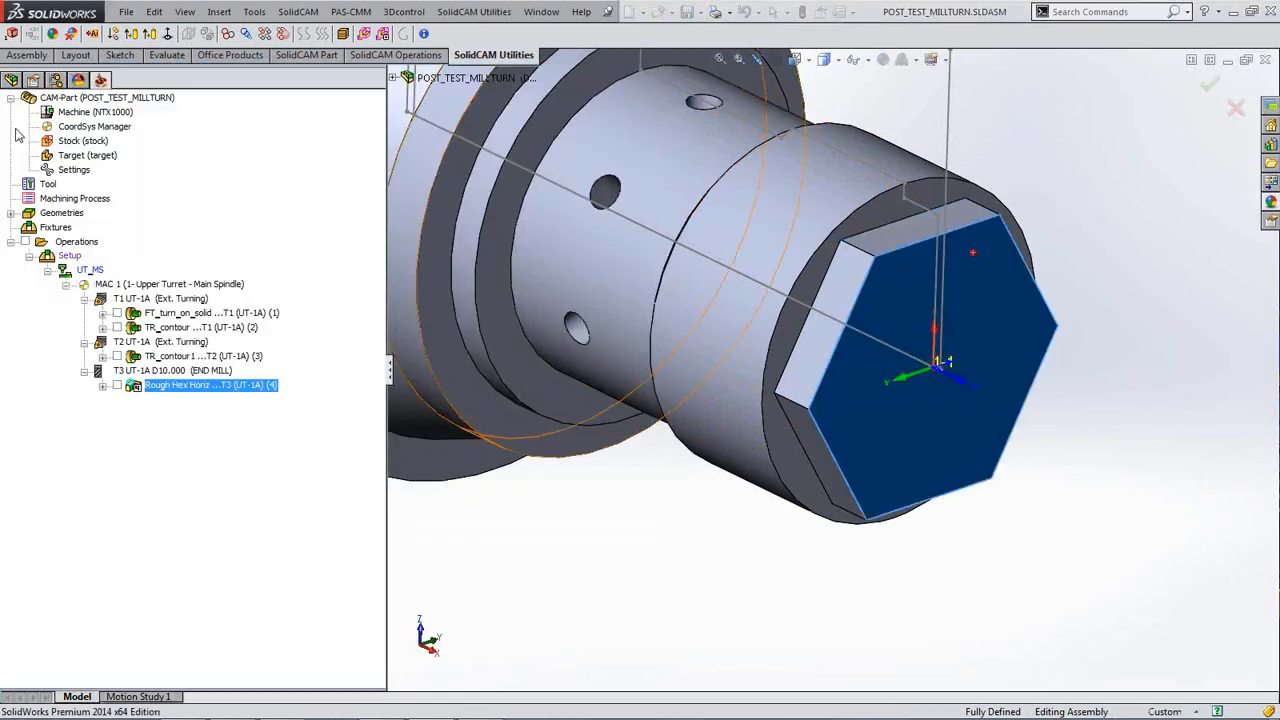
click(293, 274)
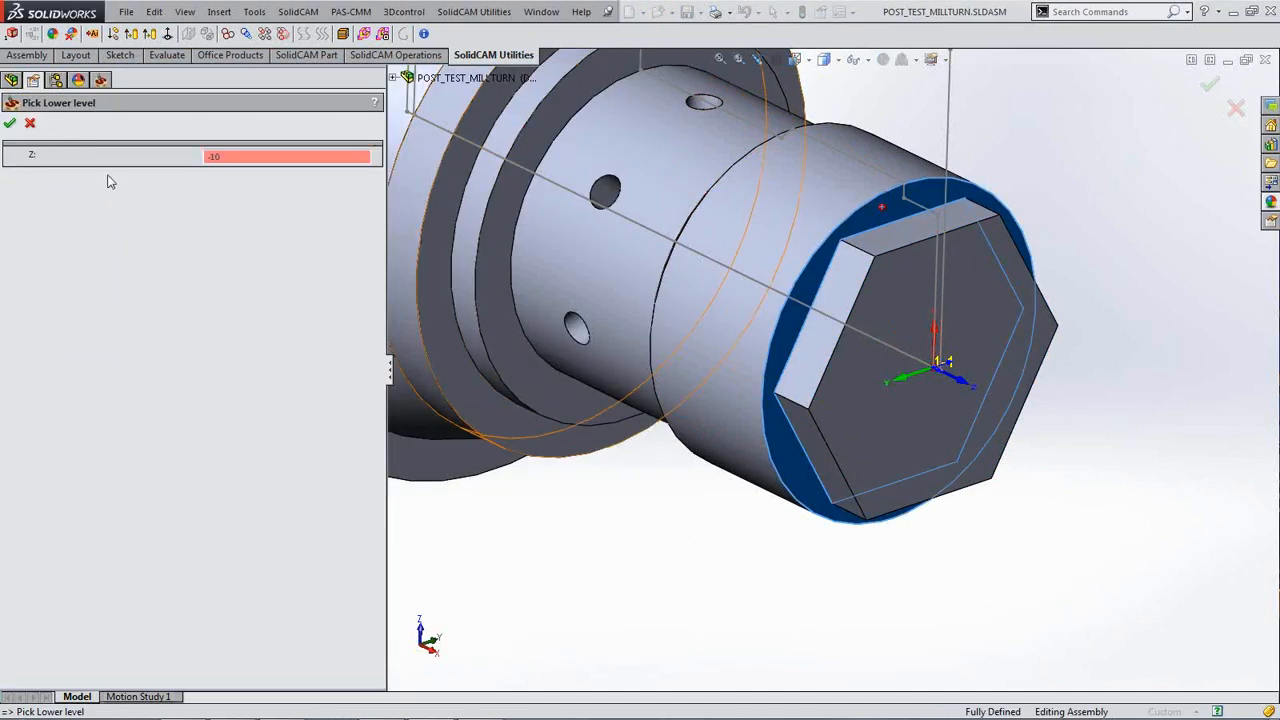
click(9, 122)
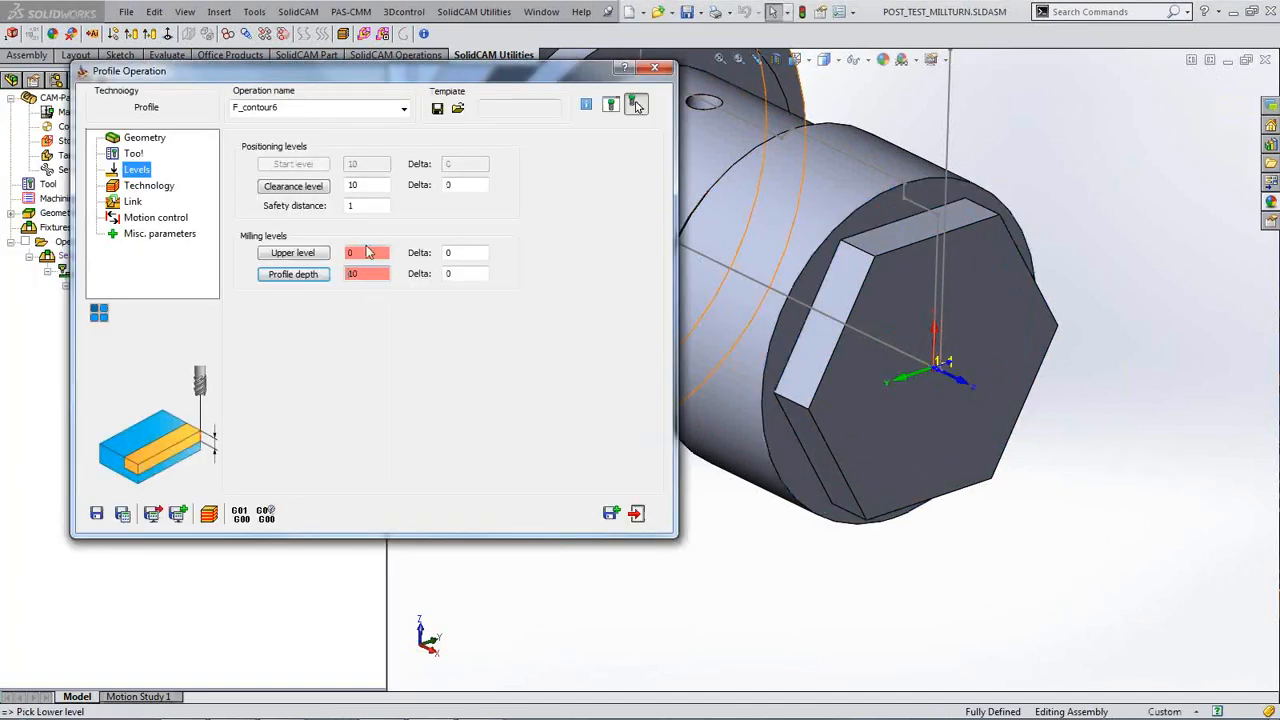
click(159, 194)
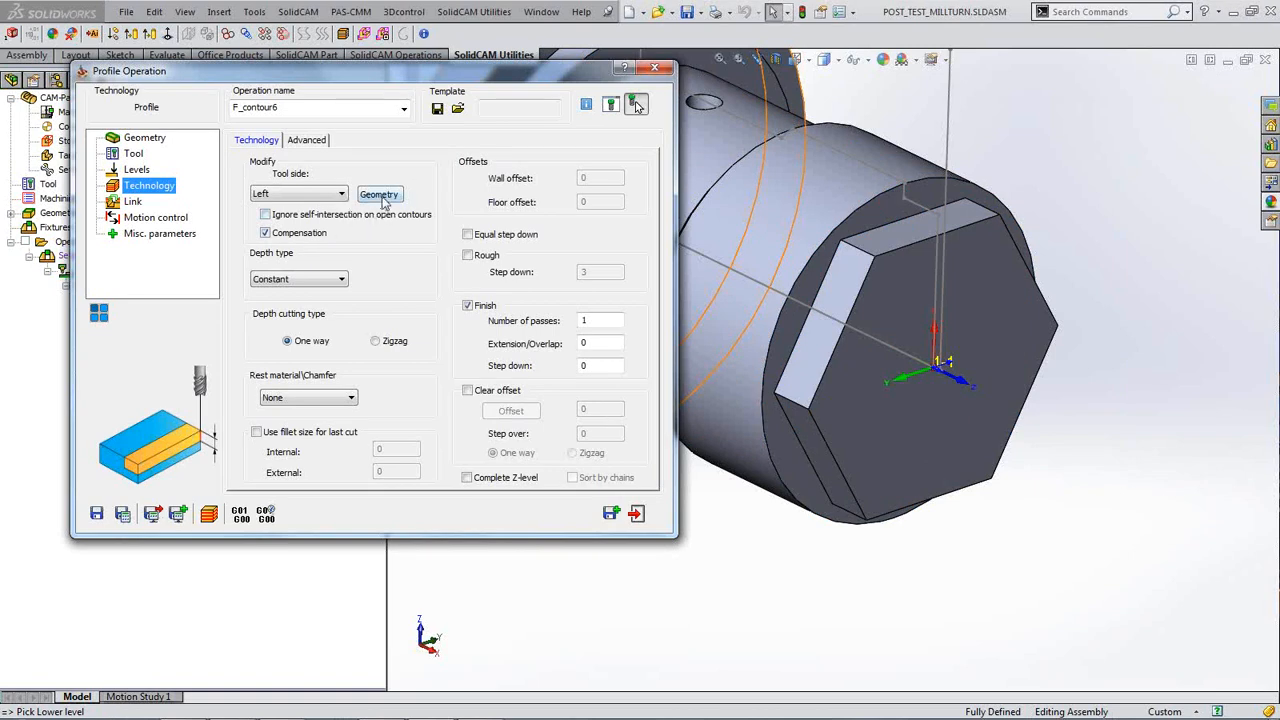
Step: Switch F_contour6's tool side from Left to Right, checking the hexagon Chain 1 geometry
click(380, 195)
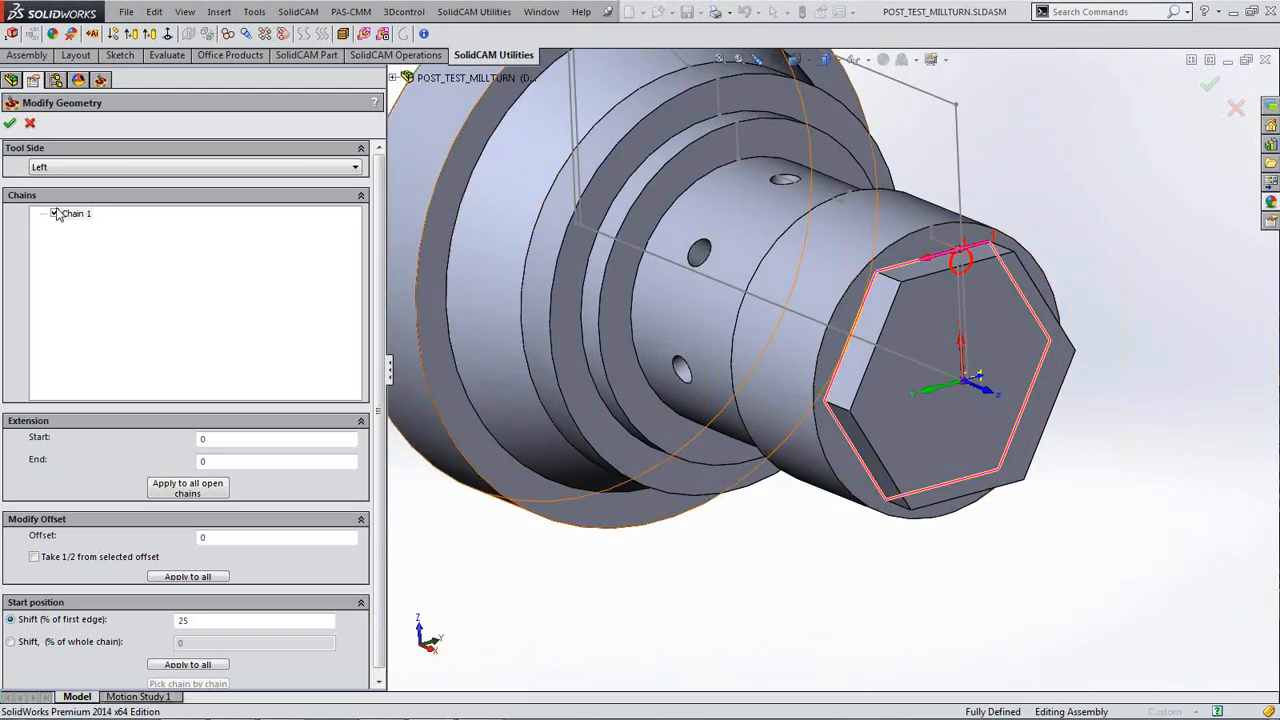
click(10, 124)
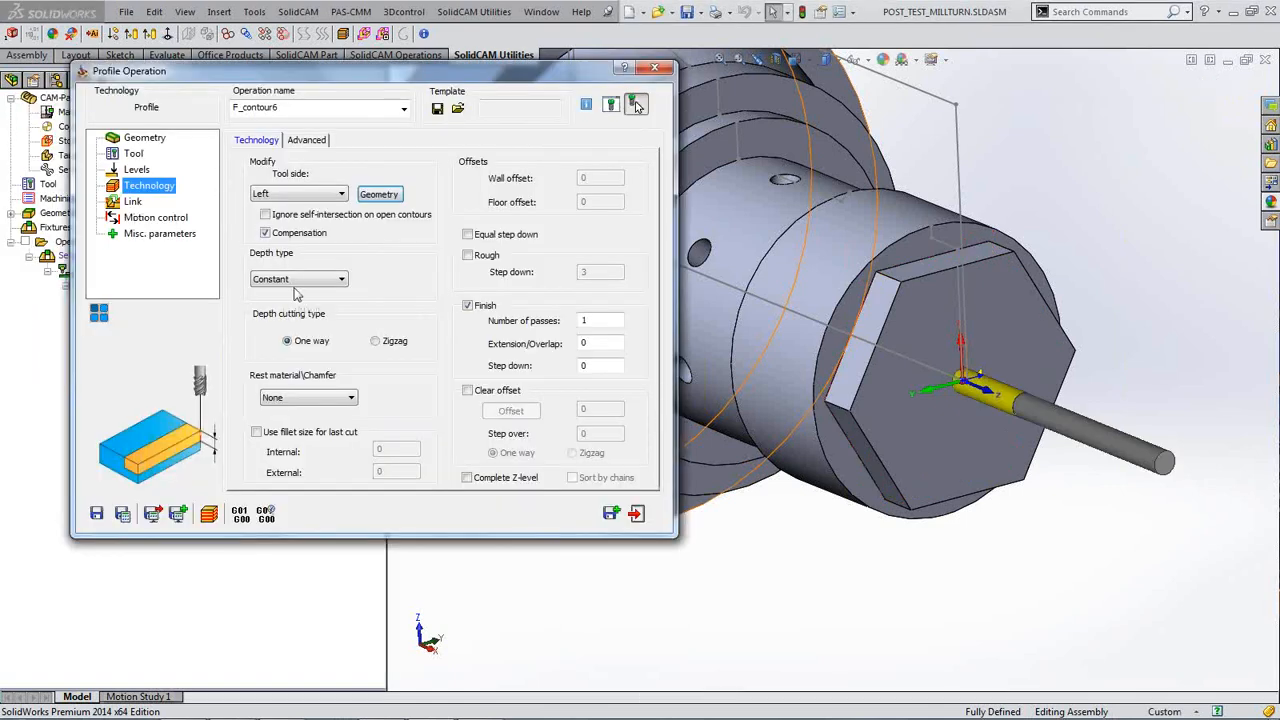
click(335, 194)
click(308, 218)
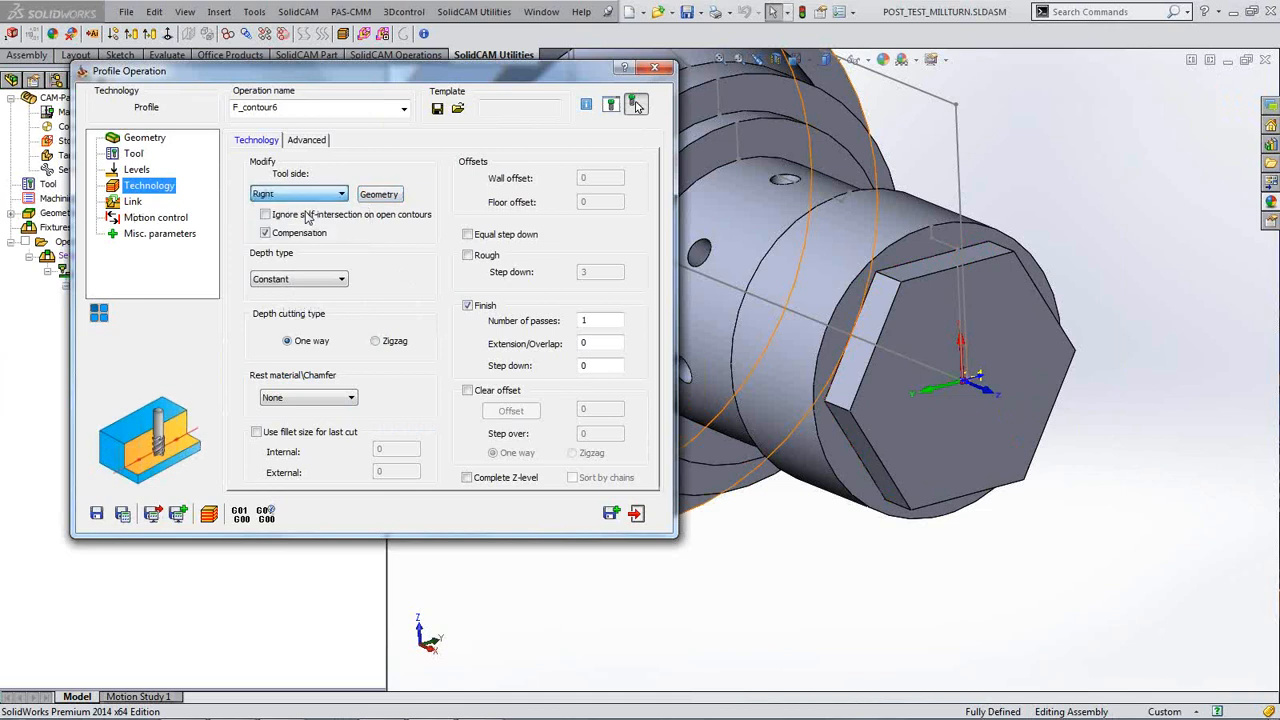
click(381, 196)
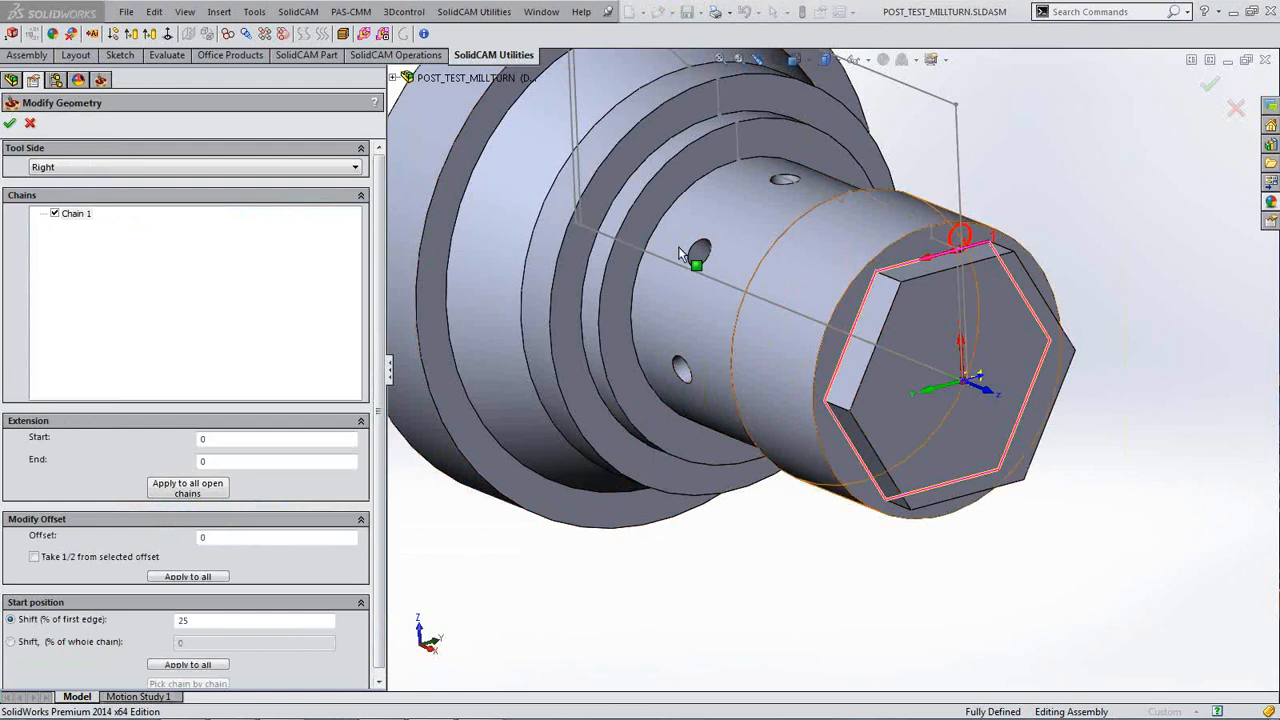
click(10, 124)
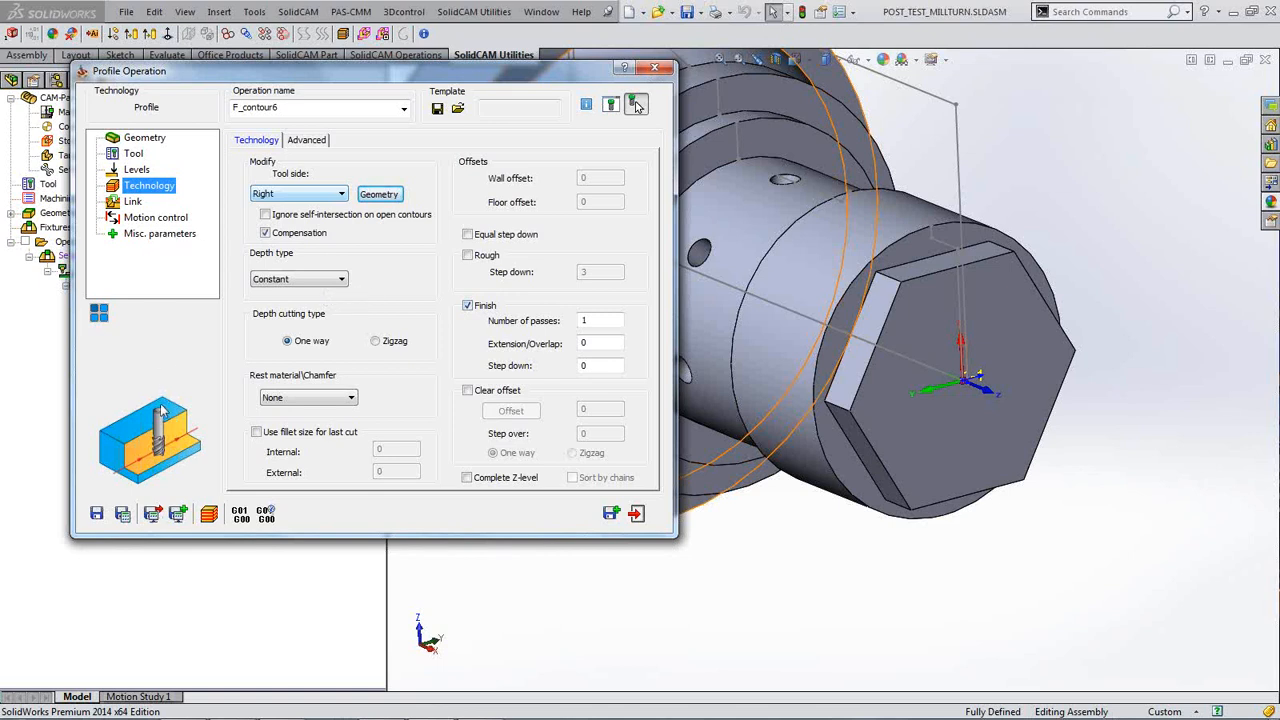
Step: Give F_contour6 an Arc lead-in with a matching lead-out, then save and calculate
click(133, 203)
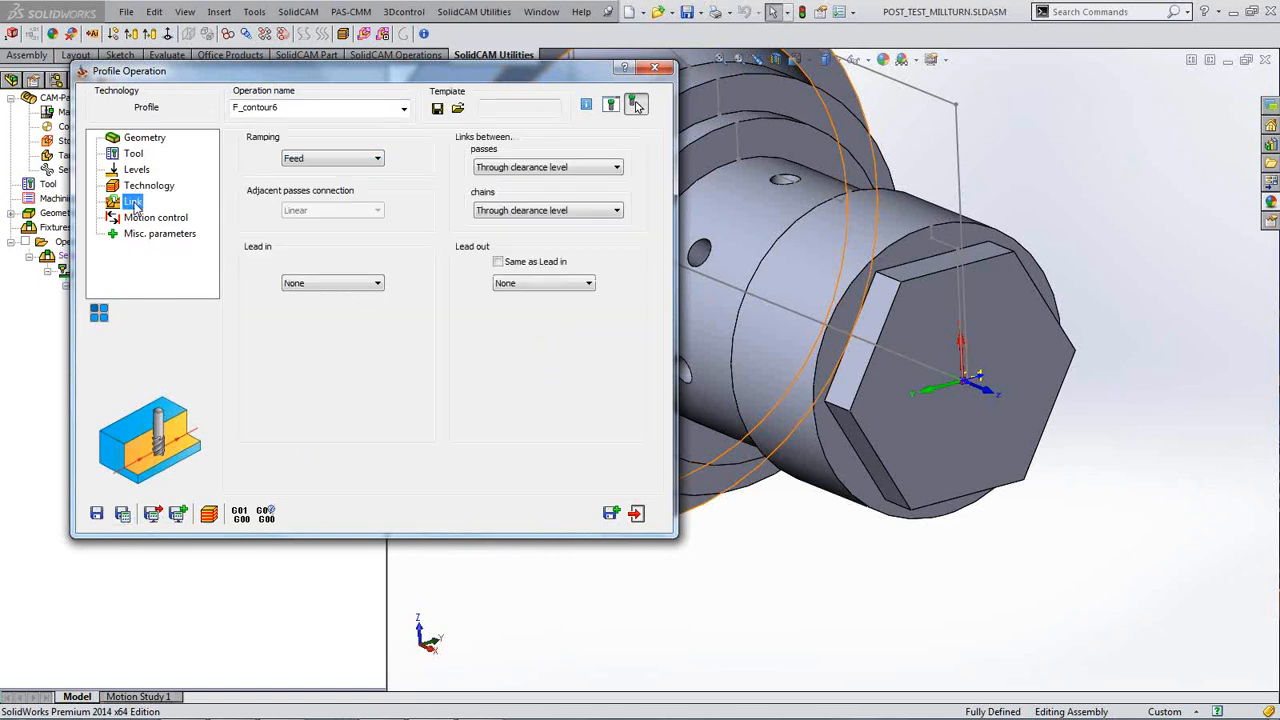
click(370, 284)
click(337, 321)
click(498, 261)
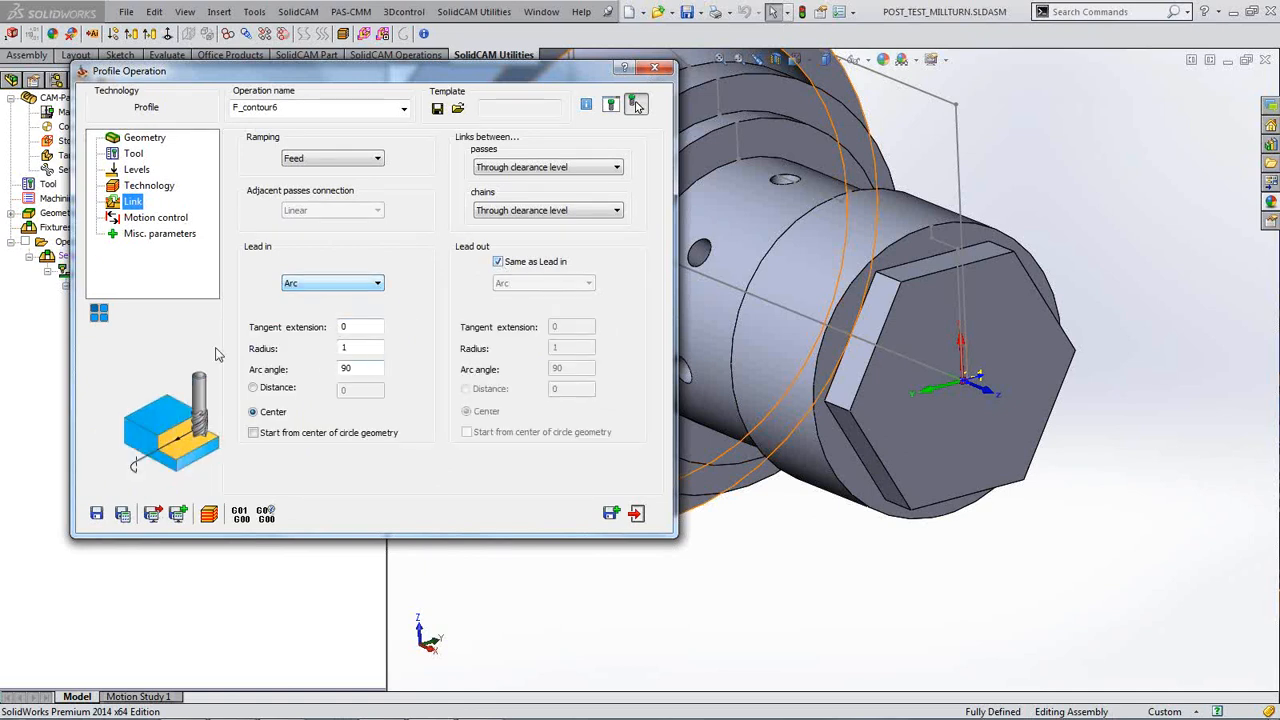
click(123, 514)
Step: Simulate the toolpath stepping around the hexagon, then close the simulation and operation
click(209, 513)
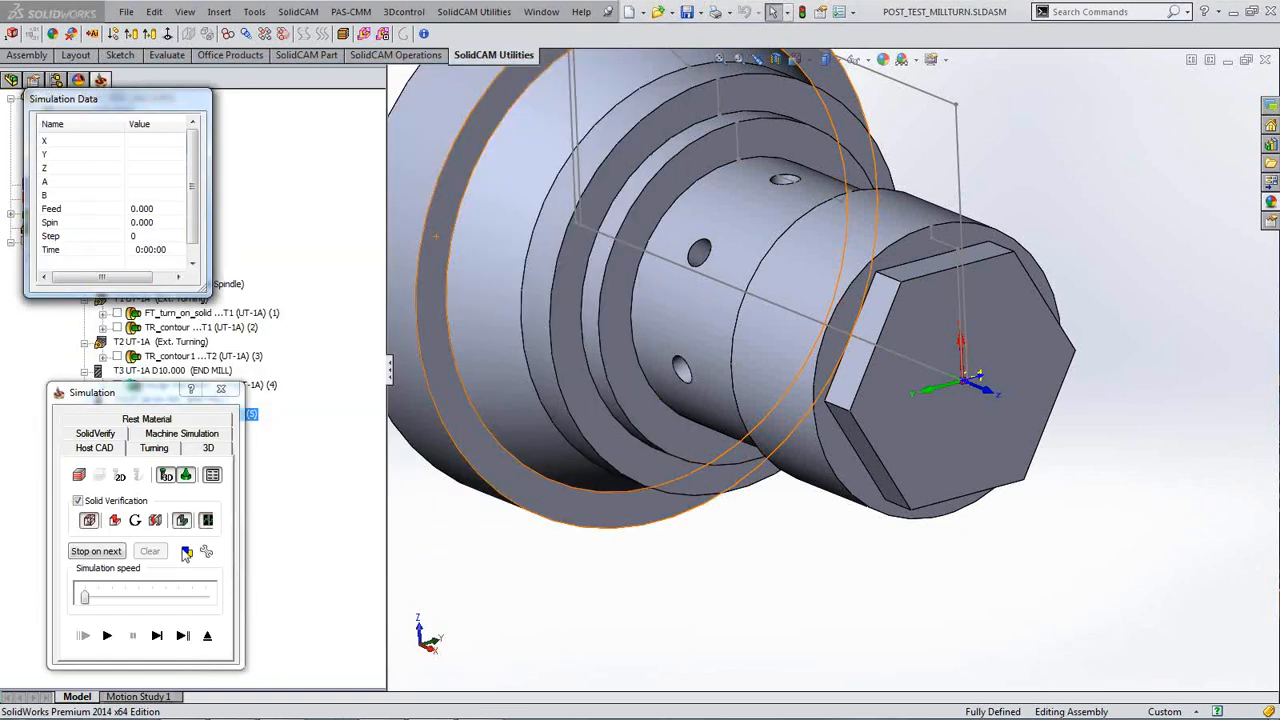
click(156, 637)
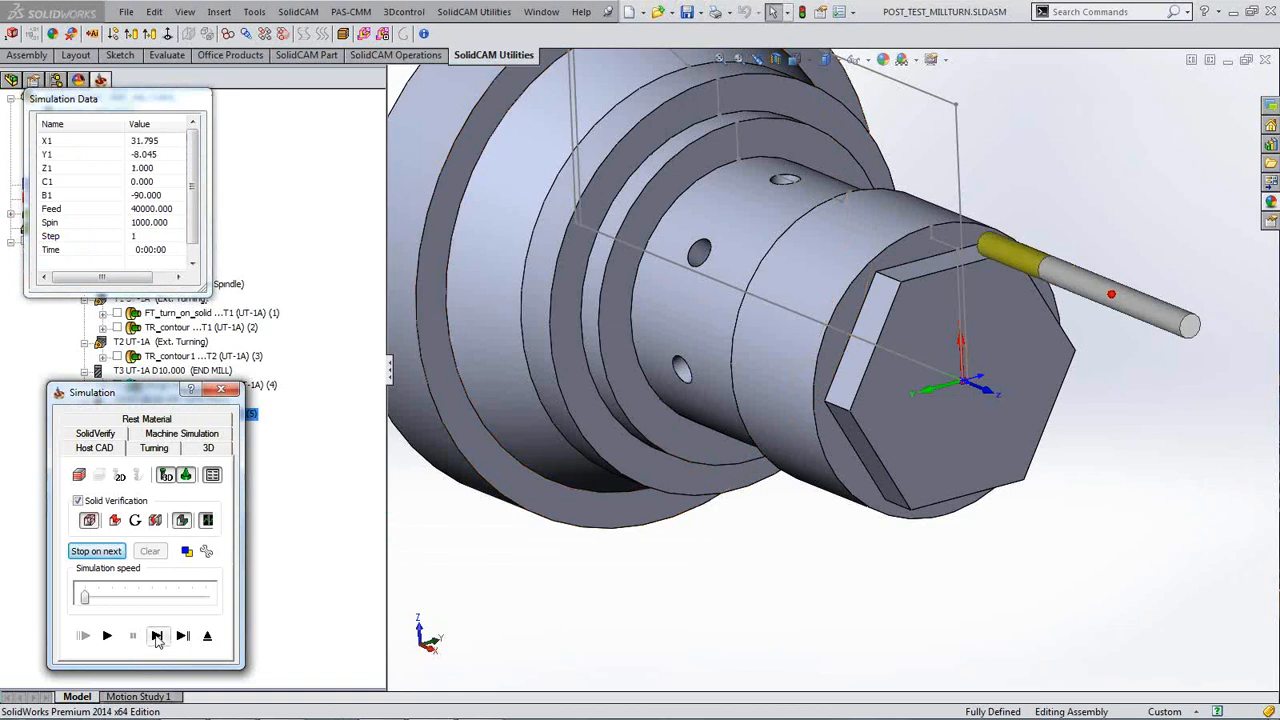
click(156, 639)
click(156, 639)
click(156, 639)
click(156, 639)
click(156, 639)
click(156, 639)
click(157, 640)
click(157, 640)
click(157, 640)
click(157, 640)
click(157, 640)
click(157, 640)
click(225, 390)
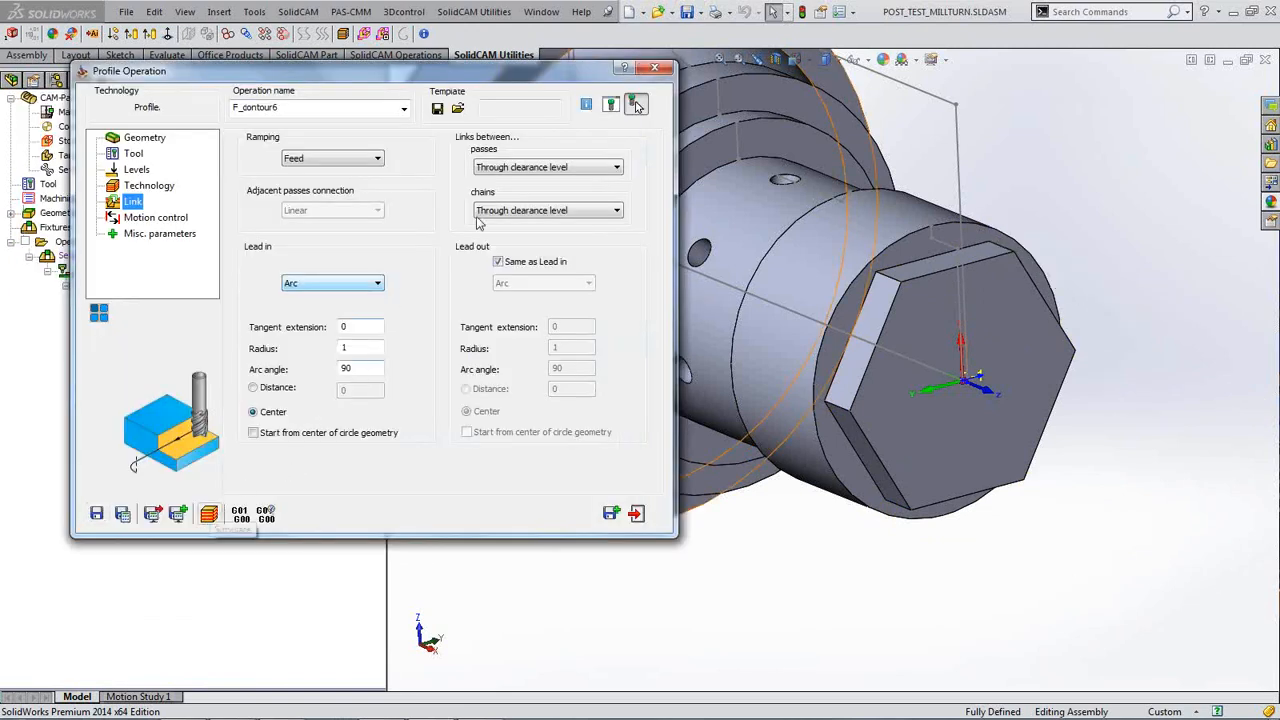
click(655, 67)
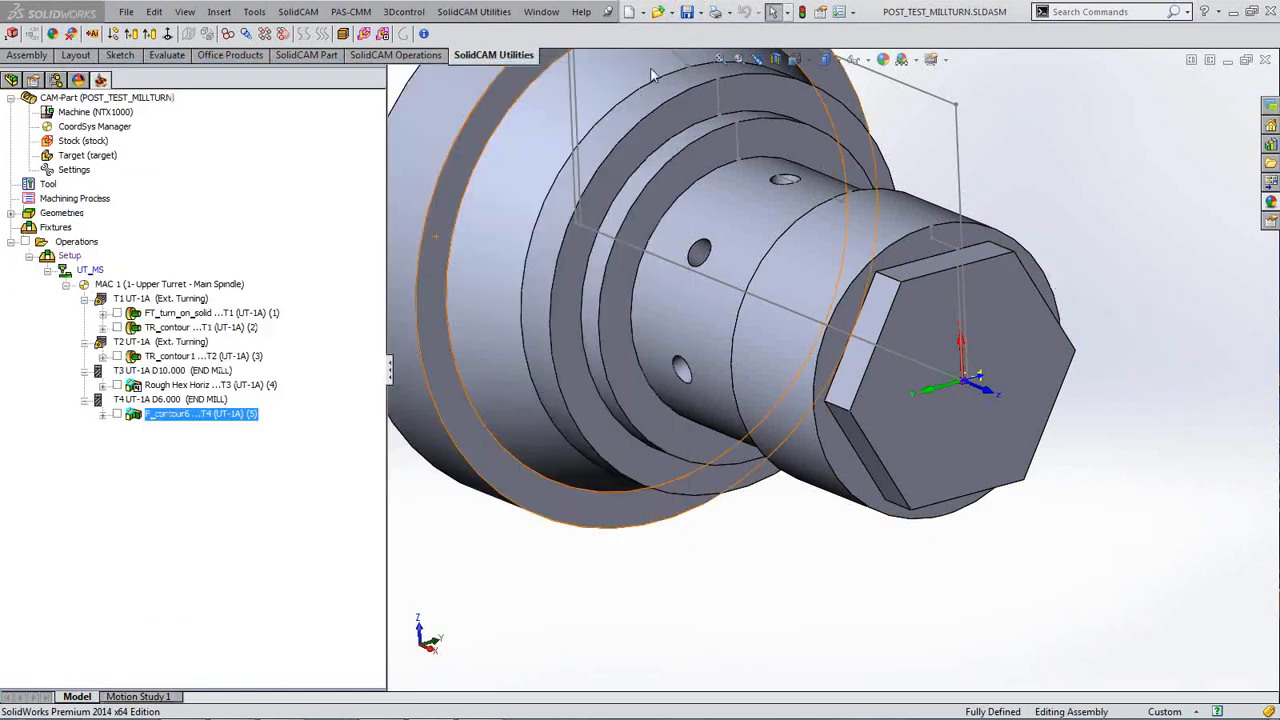
click(202, 386)
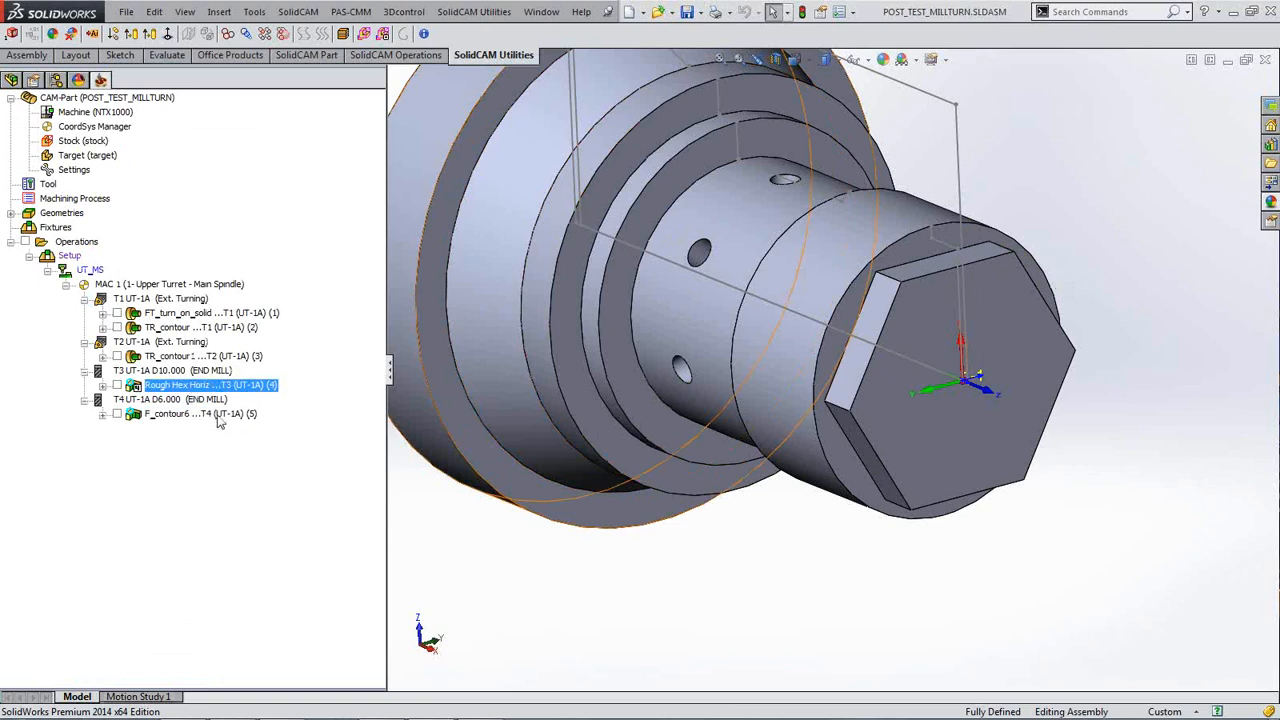
ctrl+click(212, 414)
right_click(218, 414)
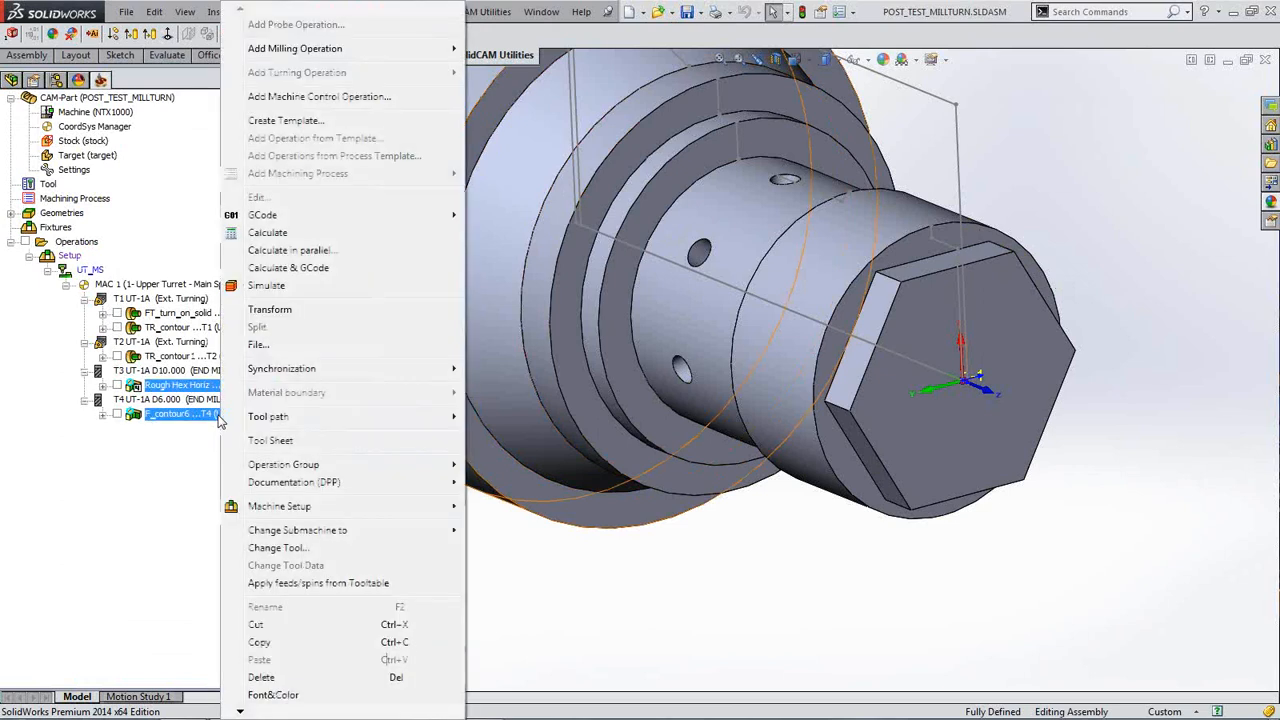
click(268, 286)
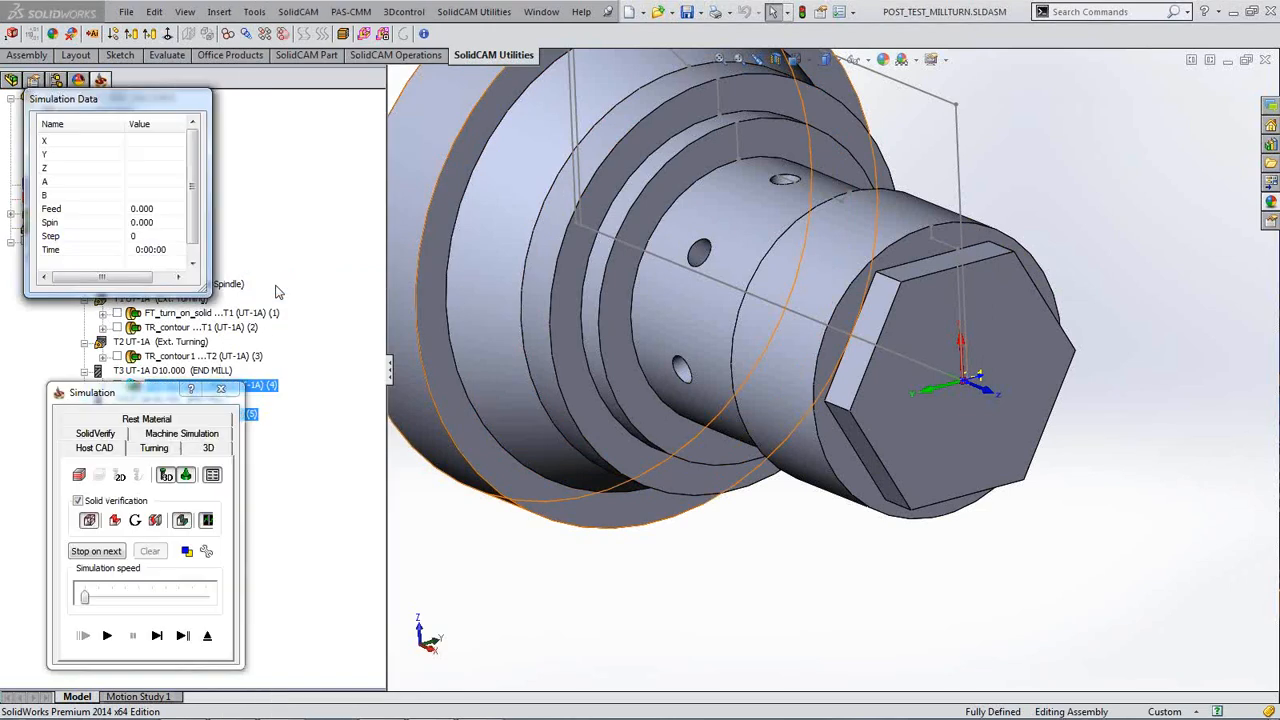
click(157, 638)
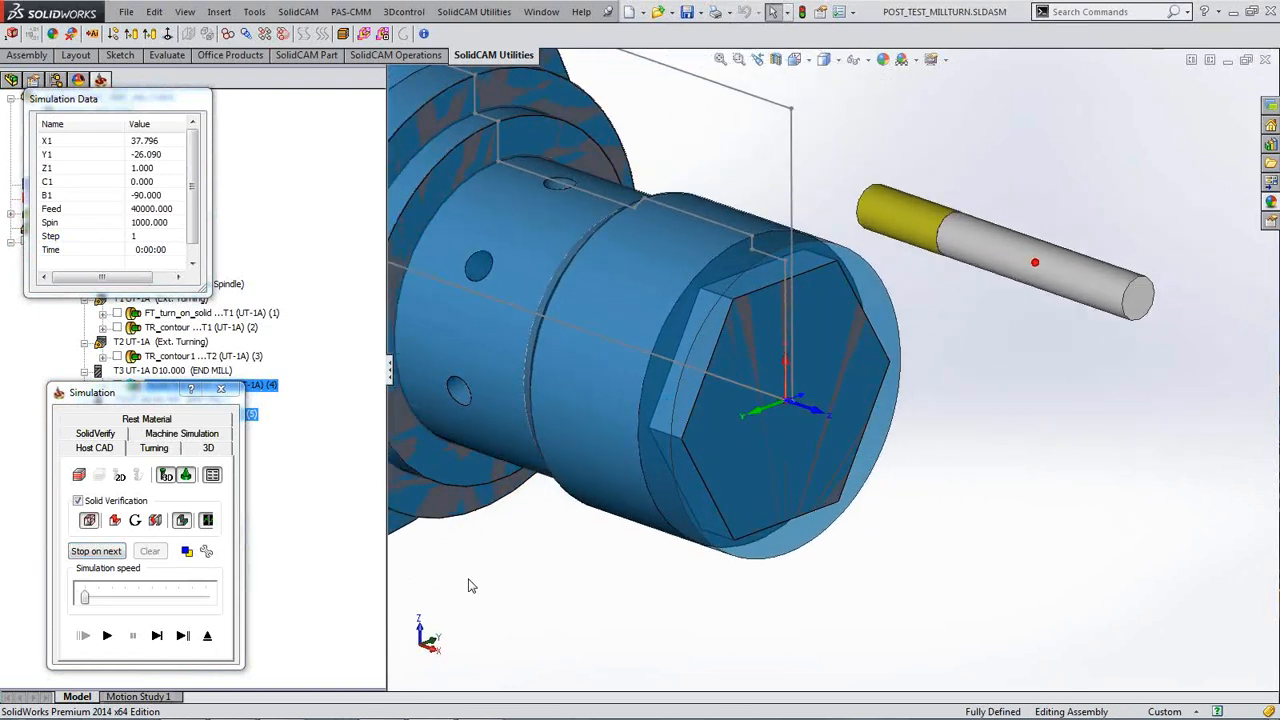
click(108, 636)
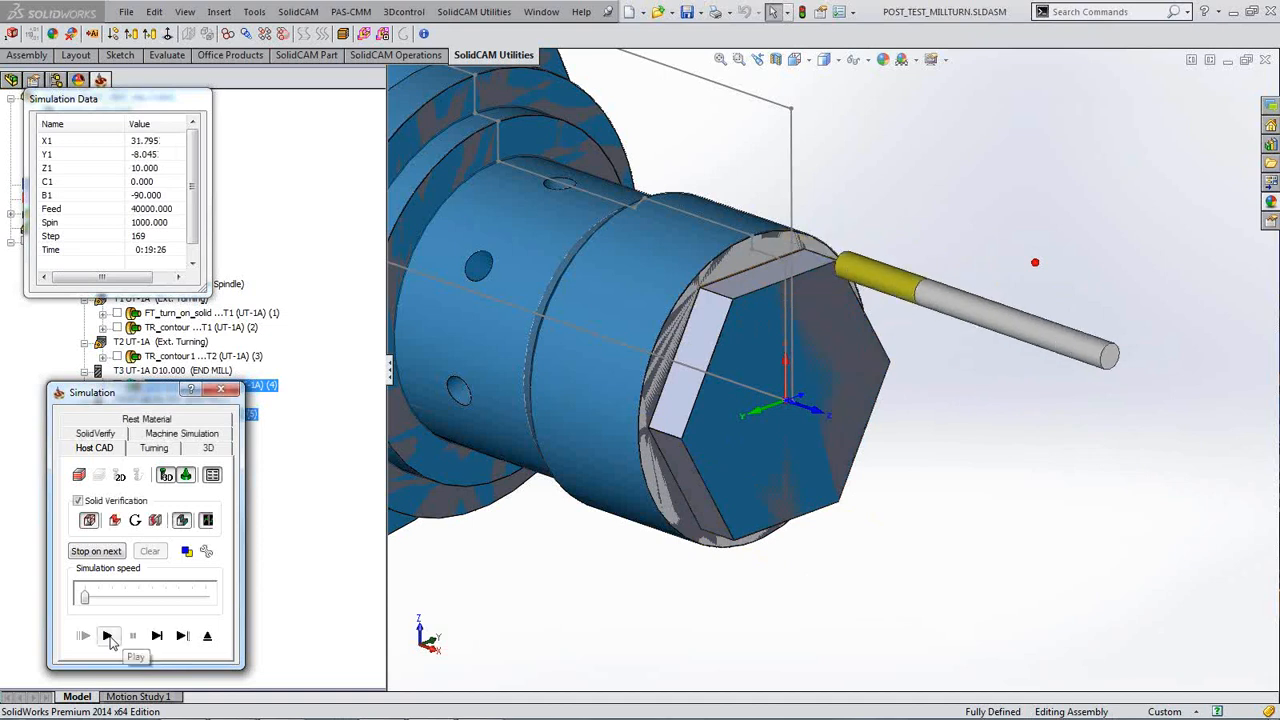
click(221, 389)
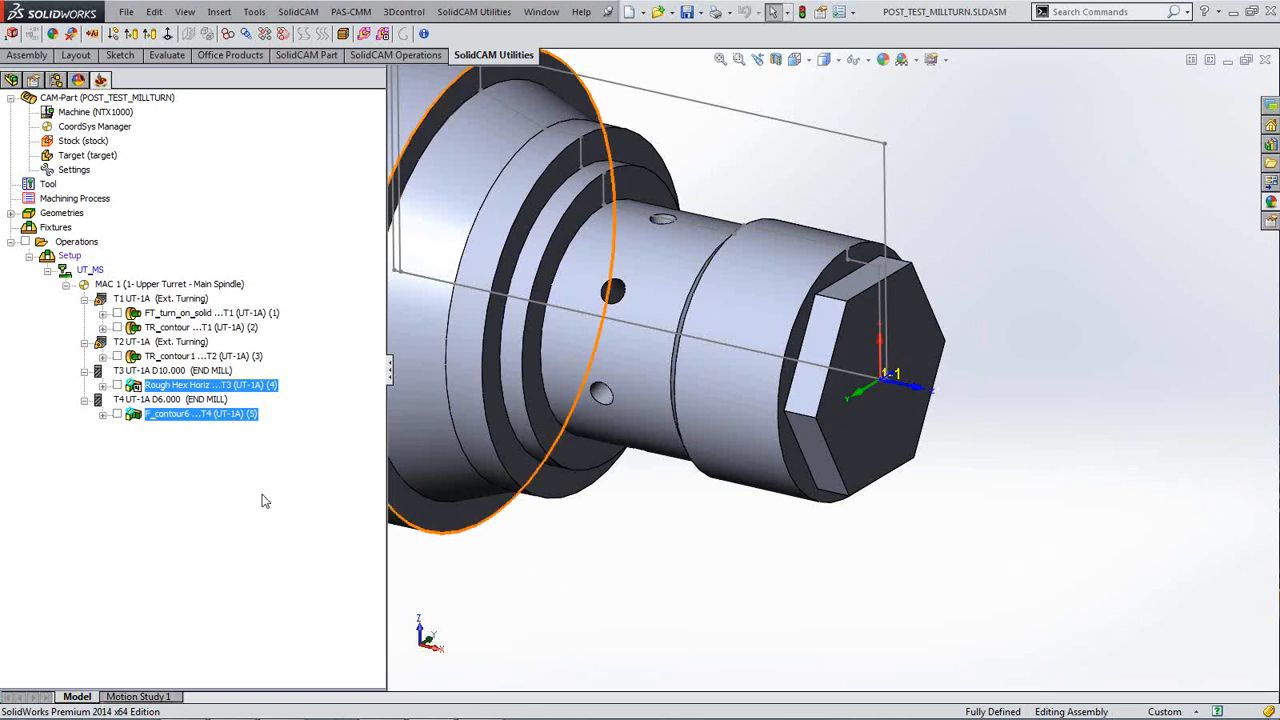
Step: Delete the hex roughing and F_contour6 operations together, confirming with Yes and Yes to All
click(215, 415)
click(229, 389)
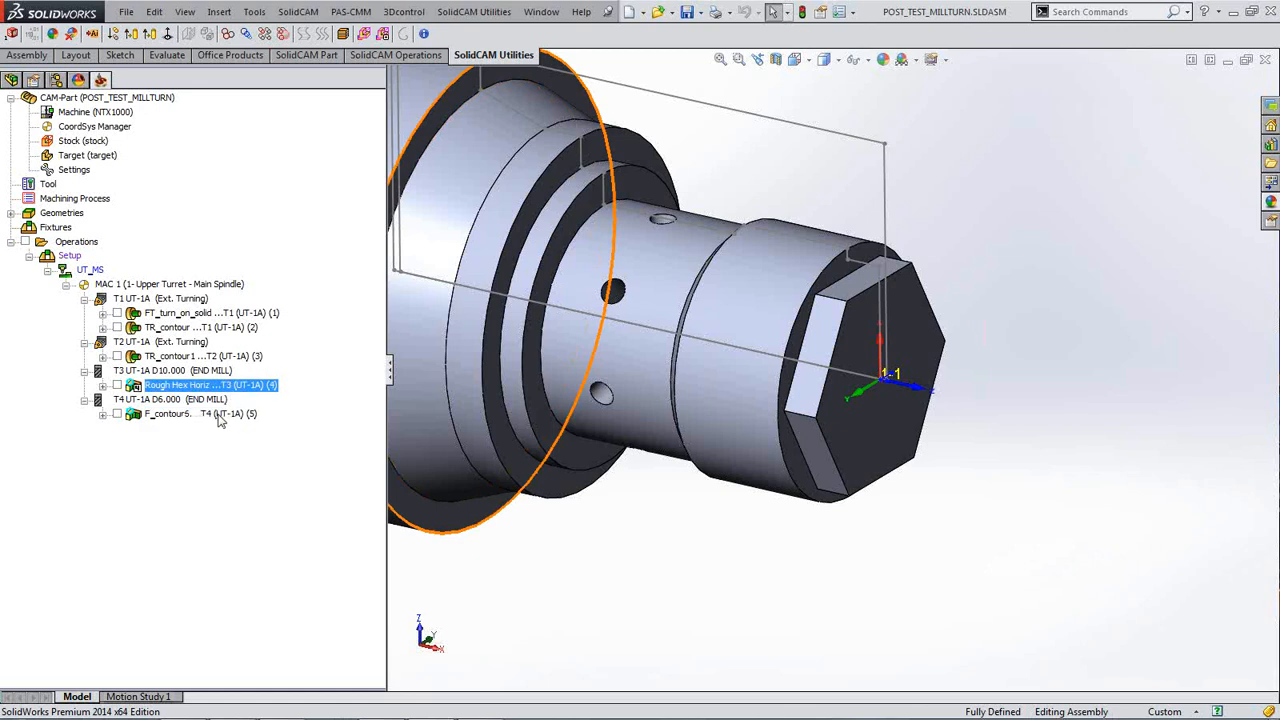
click(221, 414)
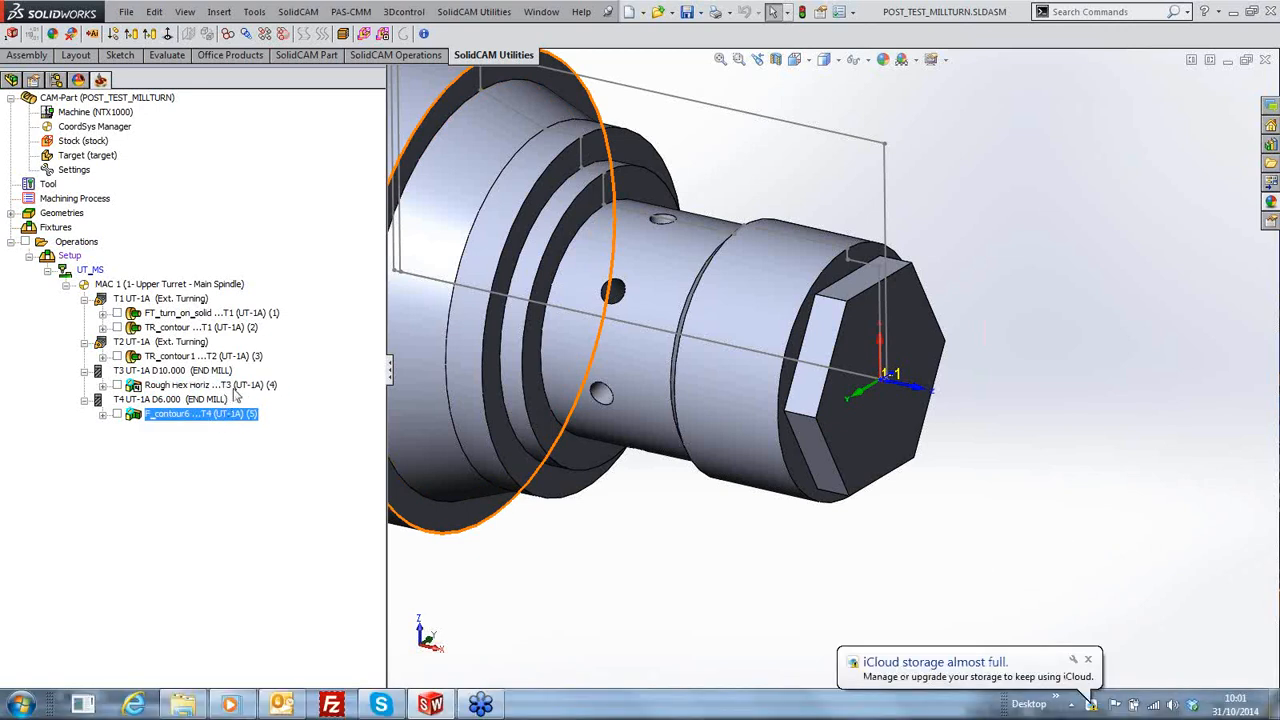
ctrl+click(230, 386)
right_click(236, 386)
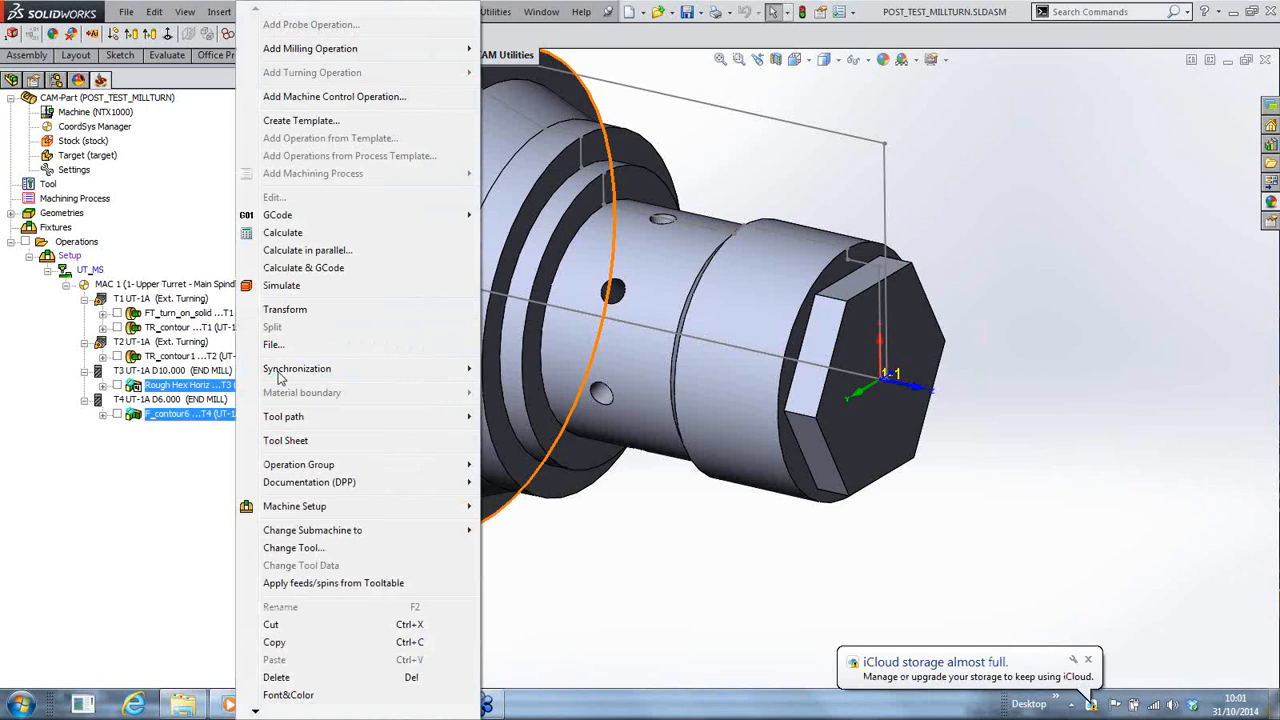
click(291, 680)
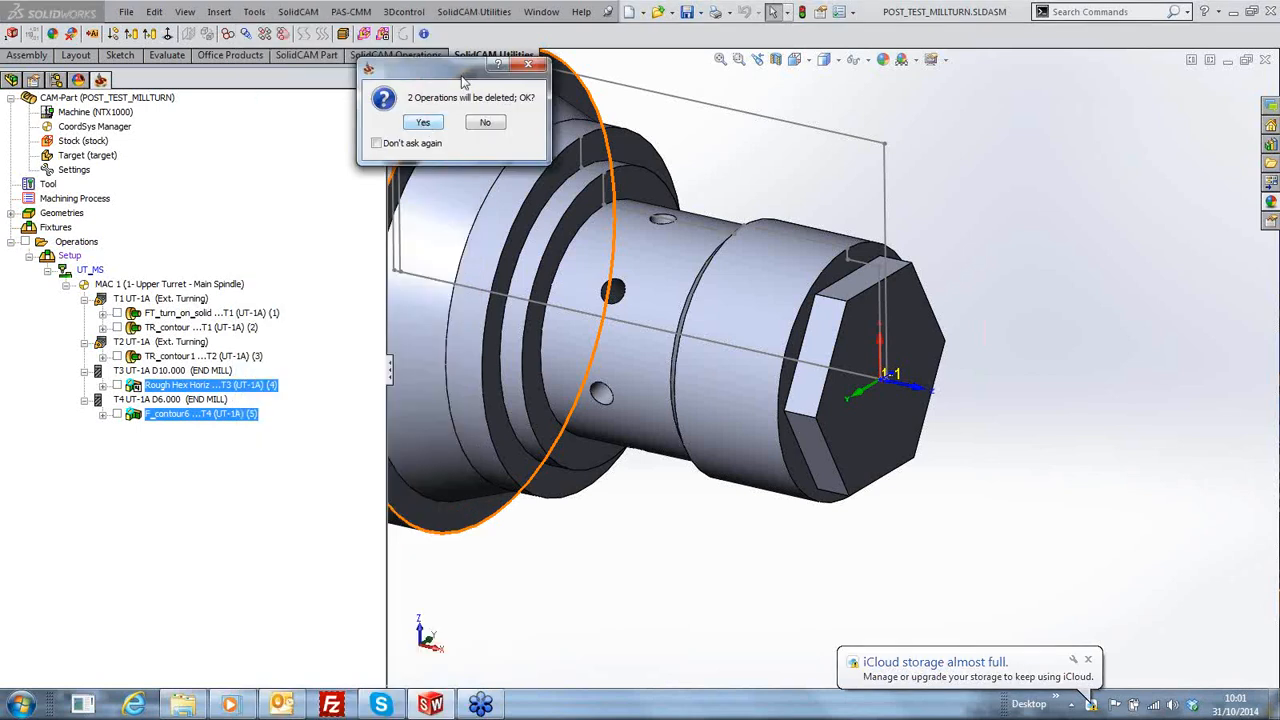
click(425, 127)
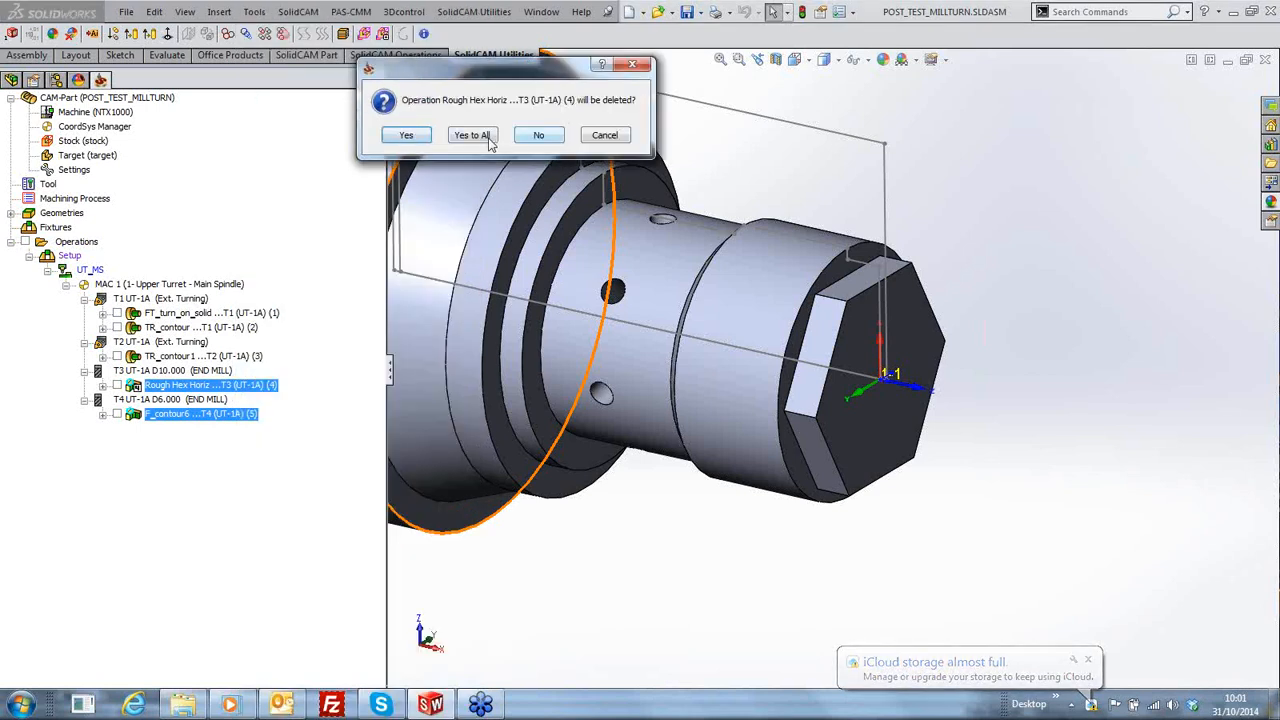
click(488, 139)
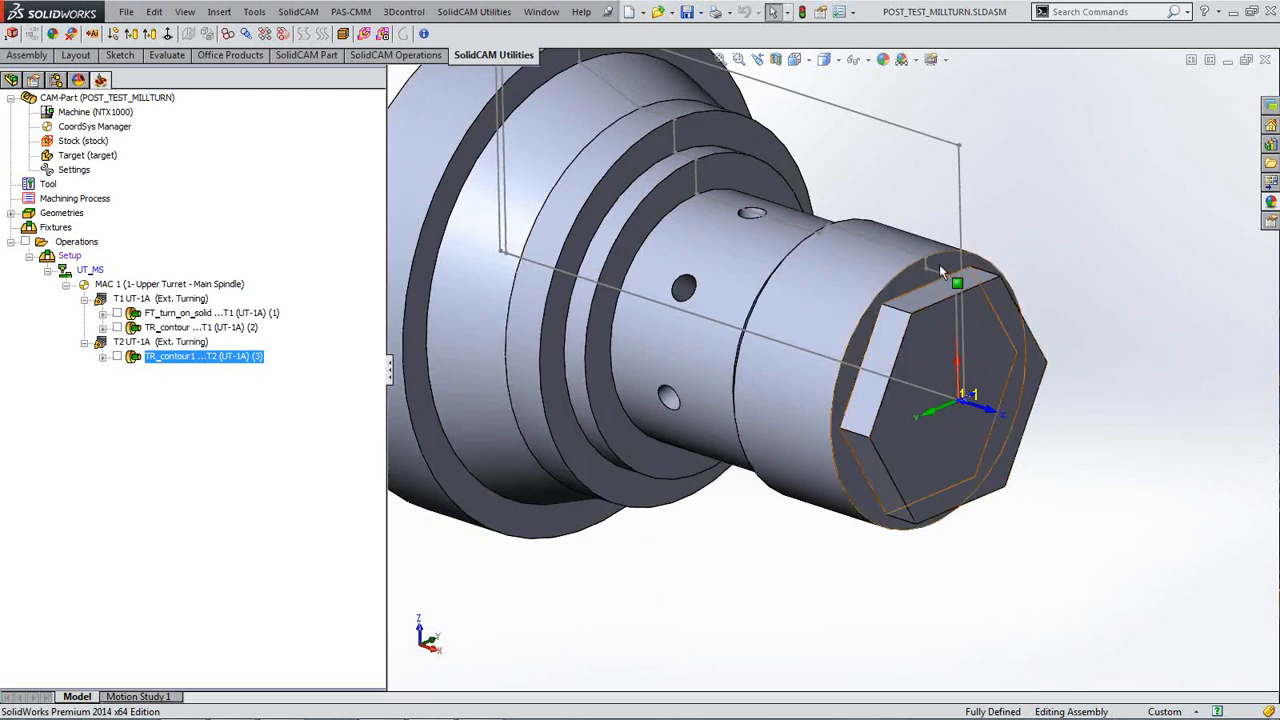
Step: Add a new coordinate system for MAC 1 at position 2 in the CoordSys Manager
double_click(90, 127)
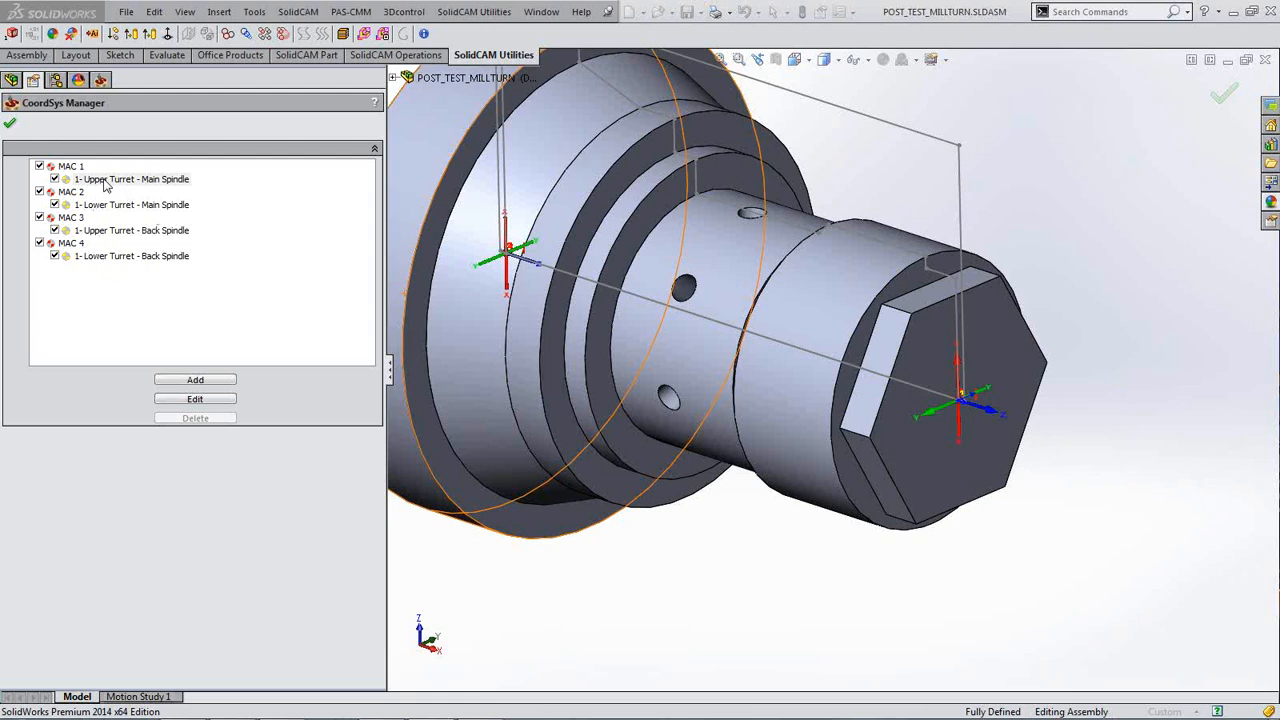
click(196, 383)
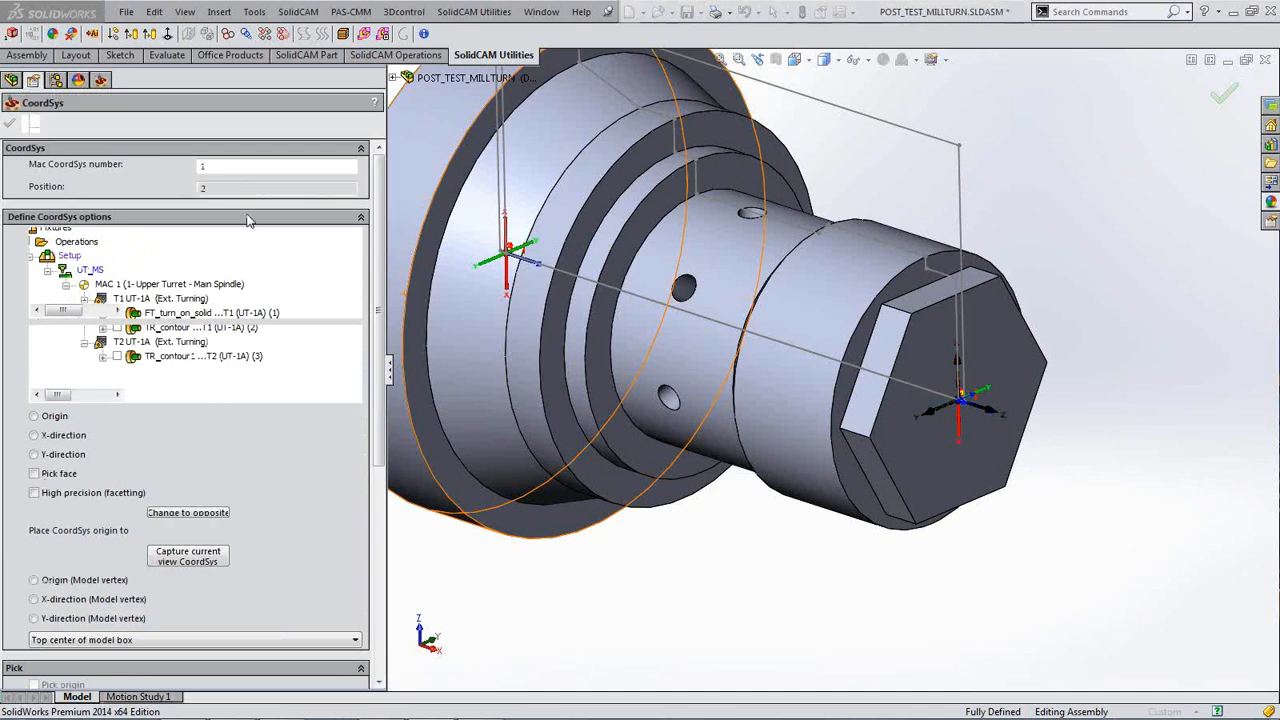
click(213, 167)
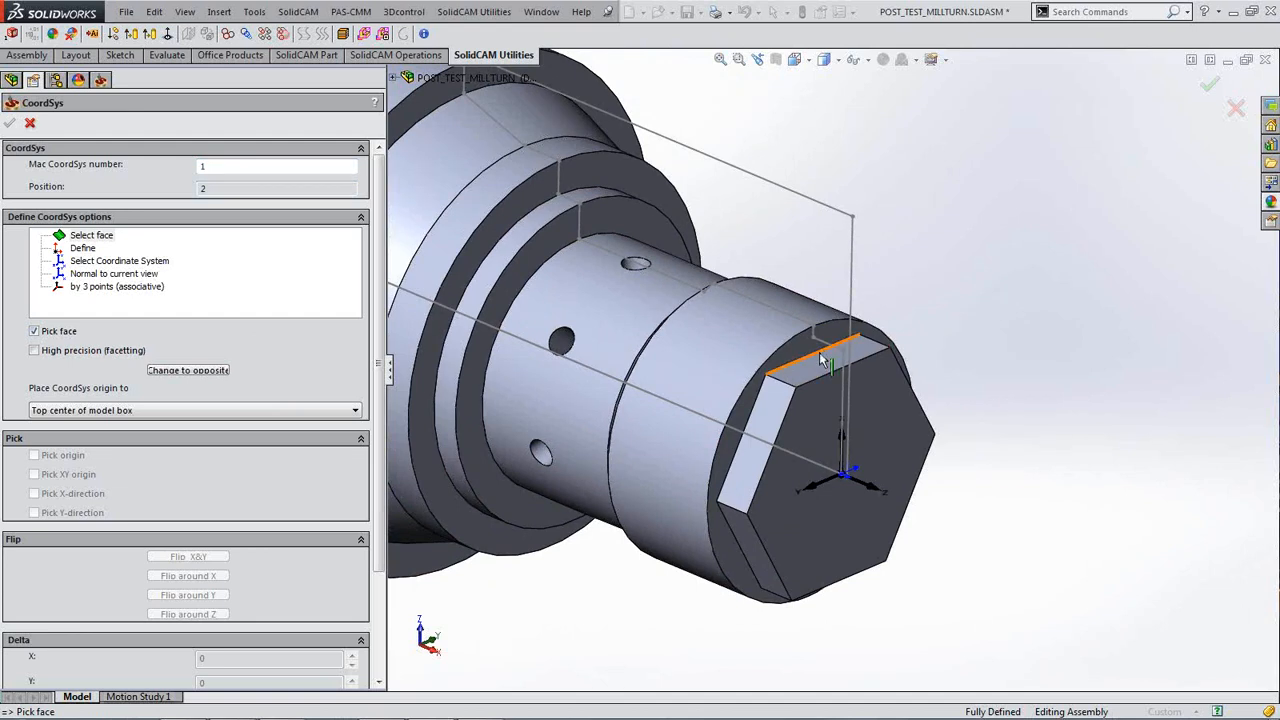
Step: Define the coordinate system by picking the hex's top flat face, then inspect it
click(35, 331)
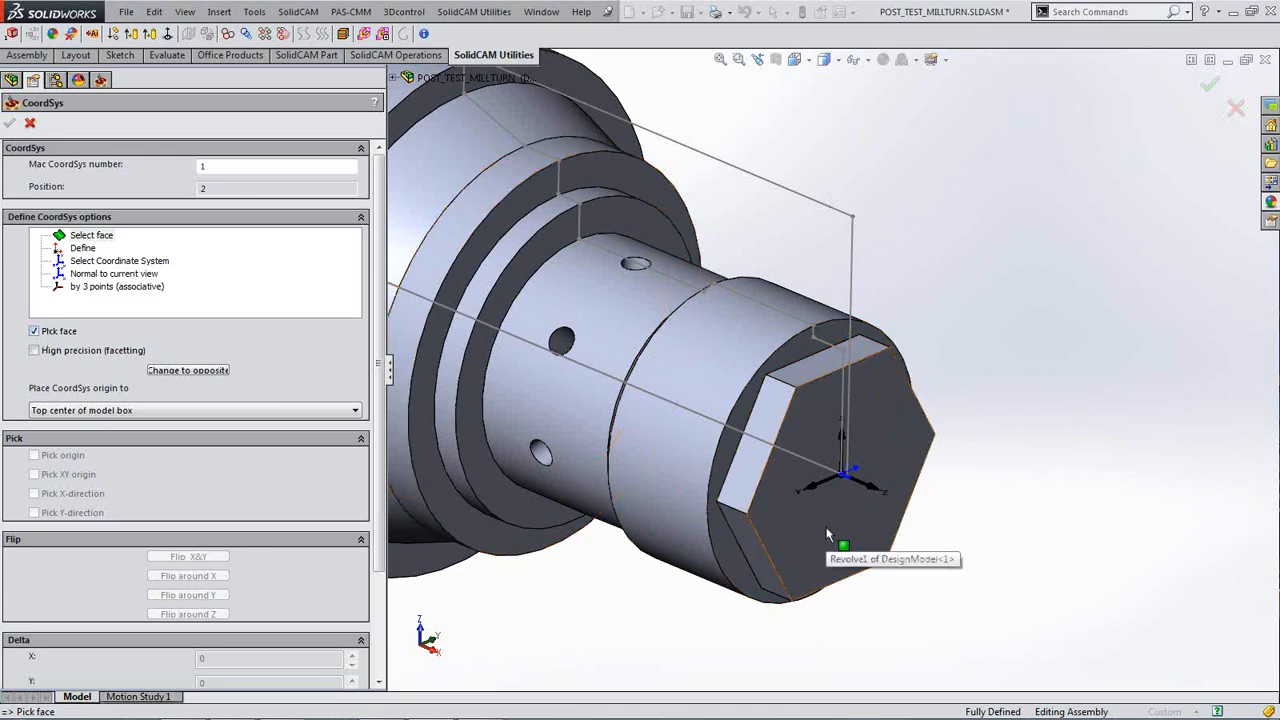
click(811, 372)
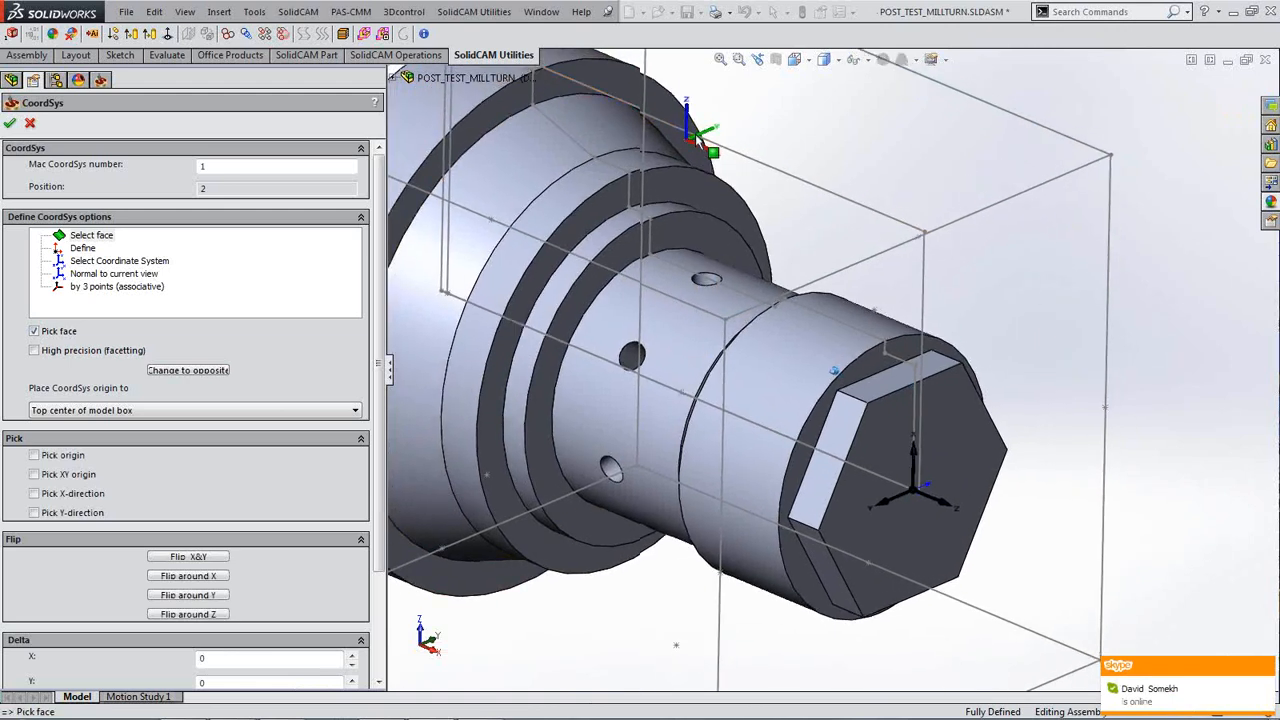
scroll(661, 200, up, 3)
middle_drag(659, 203, 654, 204)
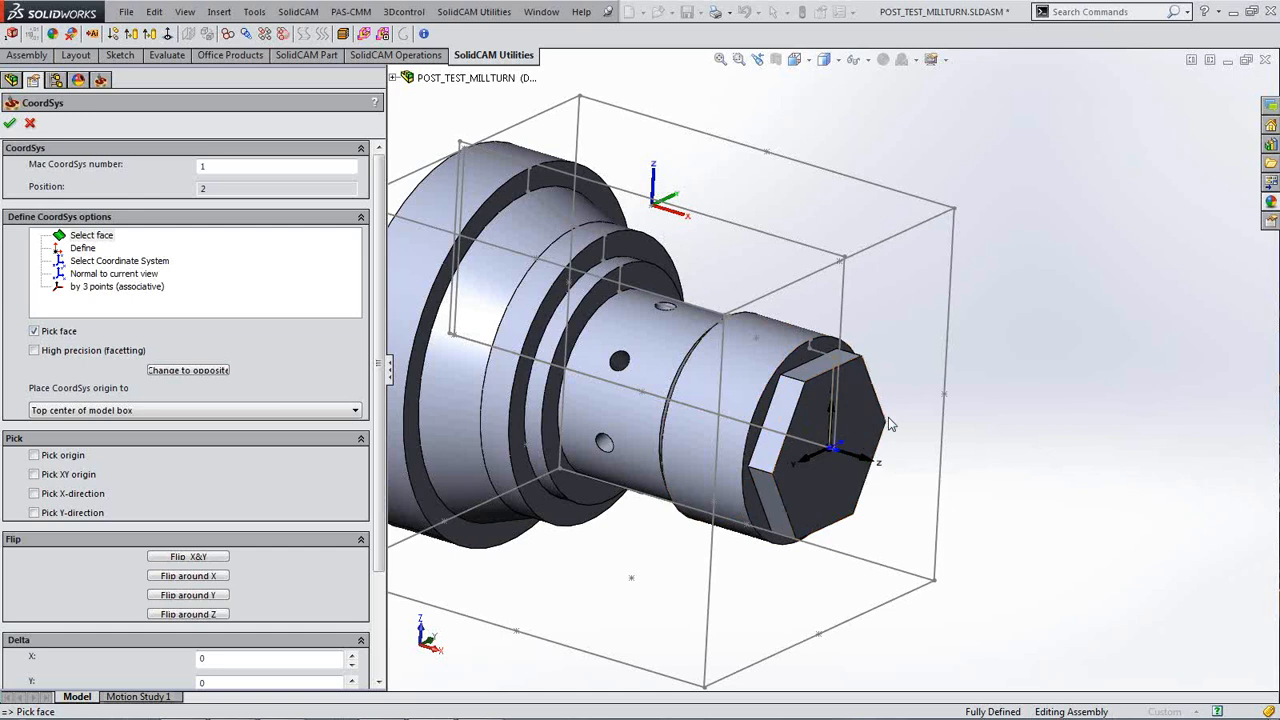
Step: Switch to picking a custom origin point for the position-2 coordinate system
middle_drag(996, 571, 994, 470)
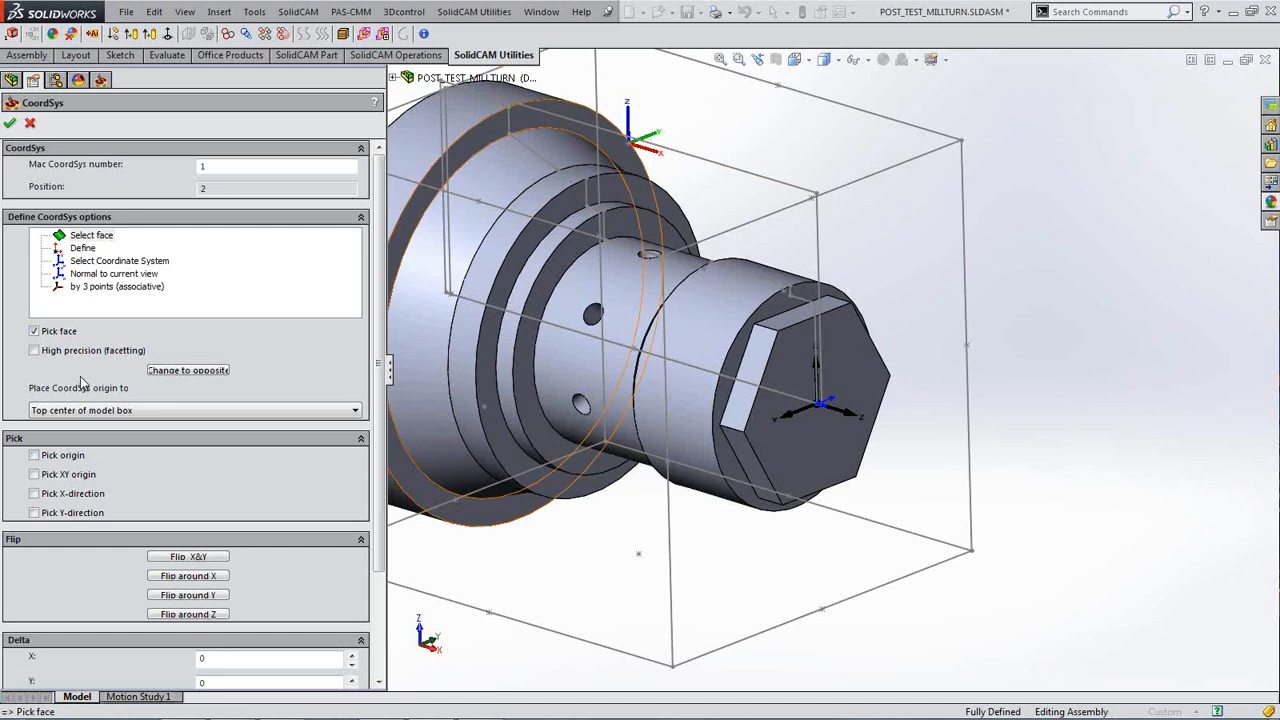
click(35, 456)
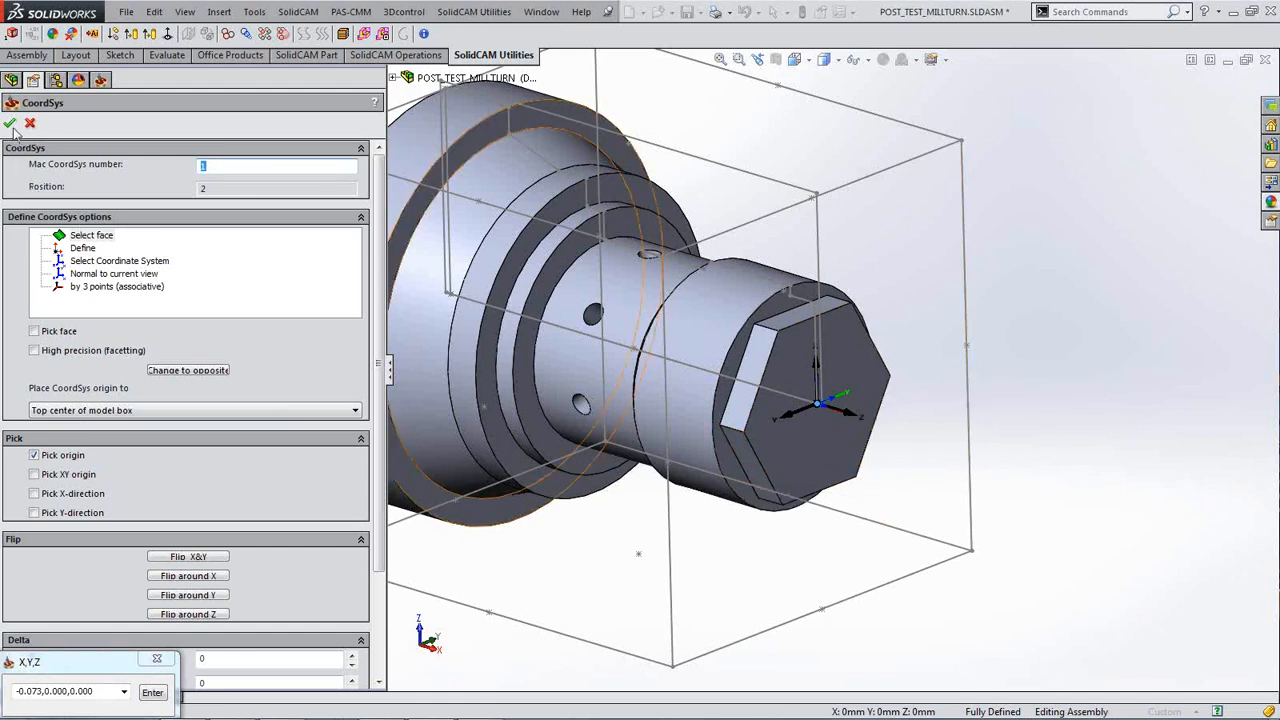
Step: Accept the coordinate system with default levels and rename position 2 to 'Mill Vertical'
click(10, 124)
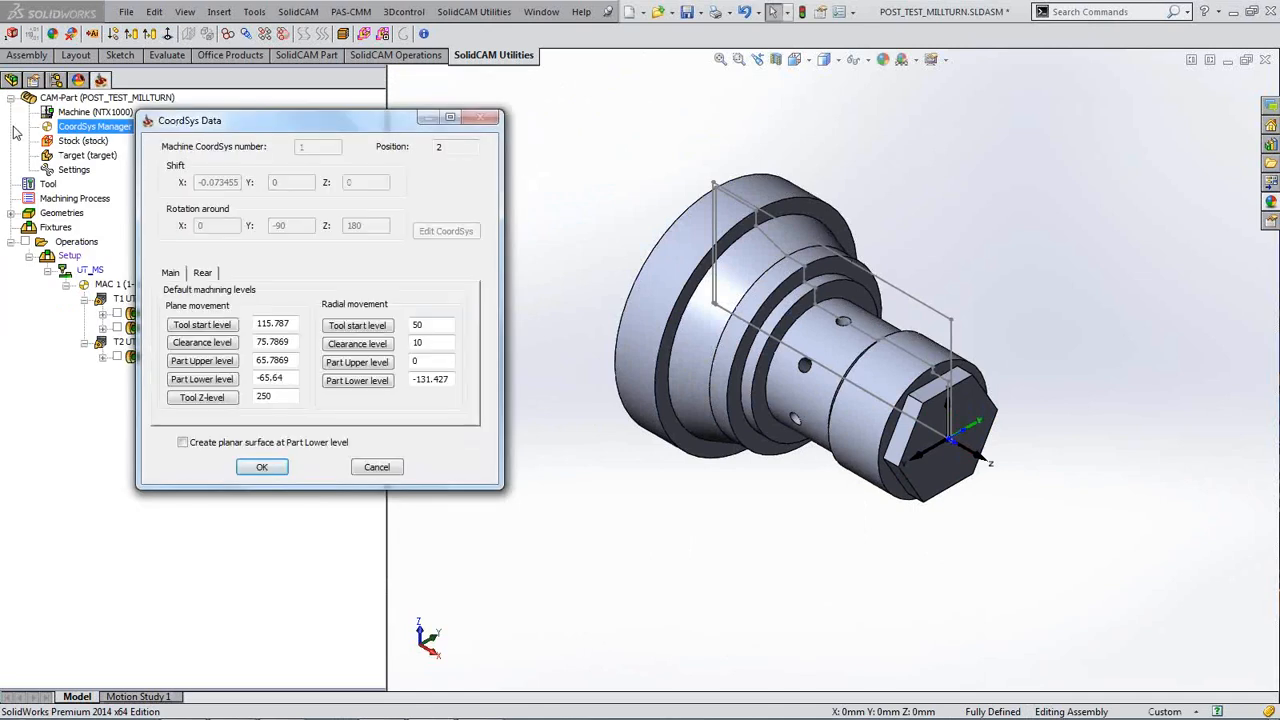
click(256, 468)
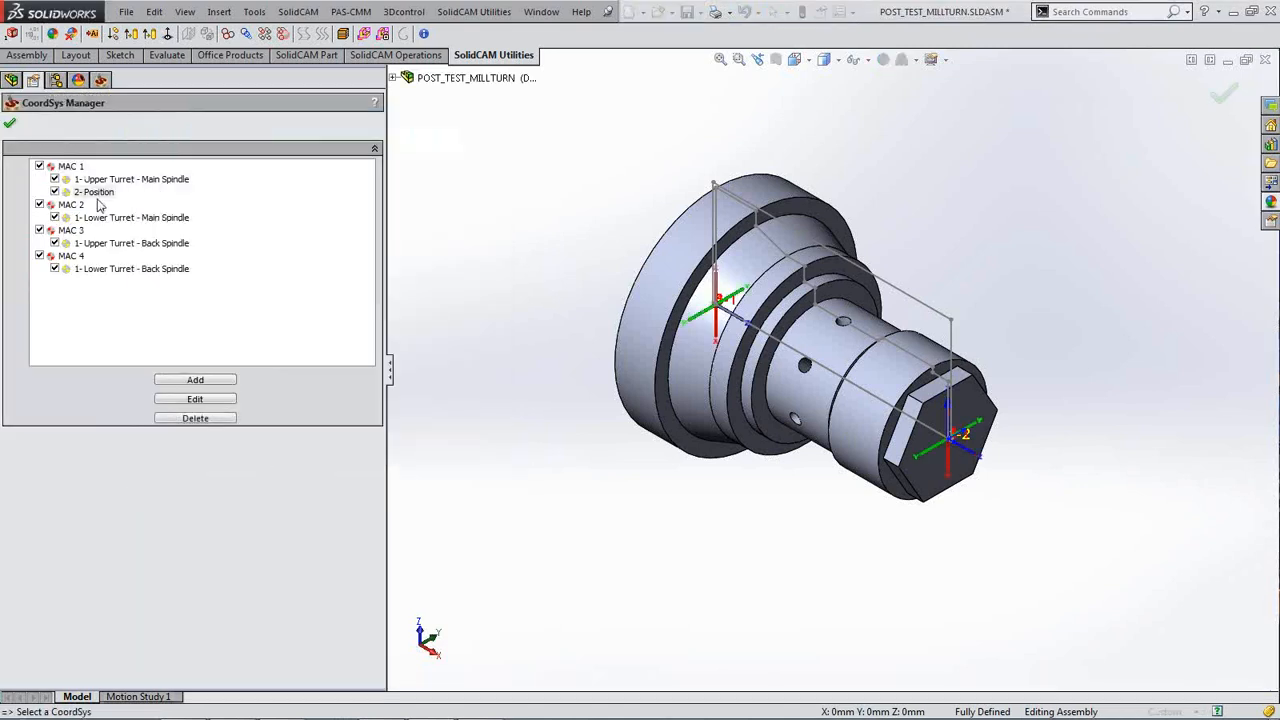
click(98, 192)
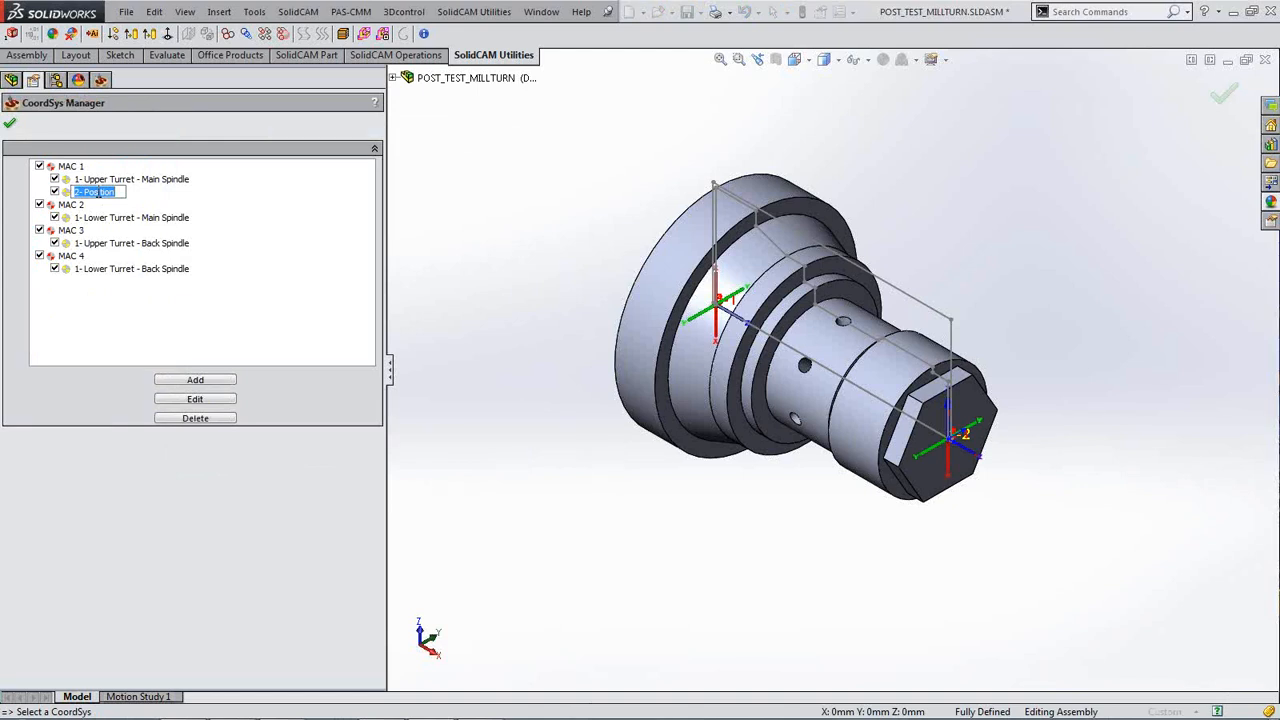
text(Mill Vertical)
key(Return)
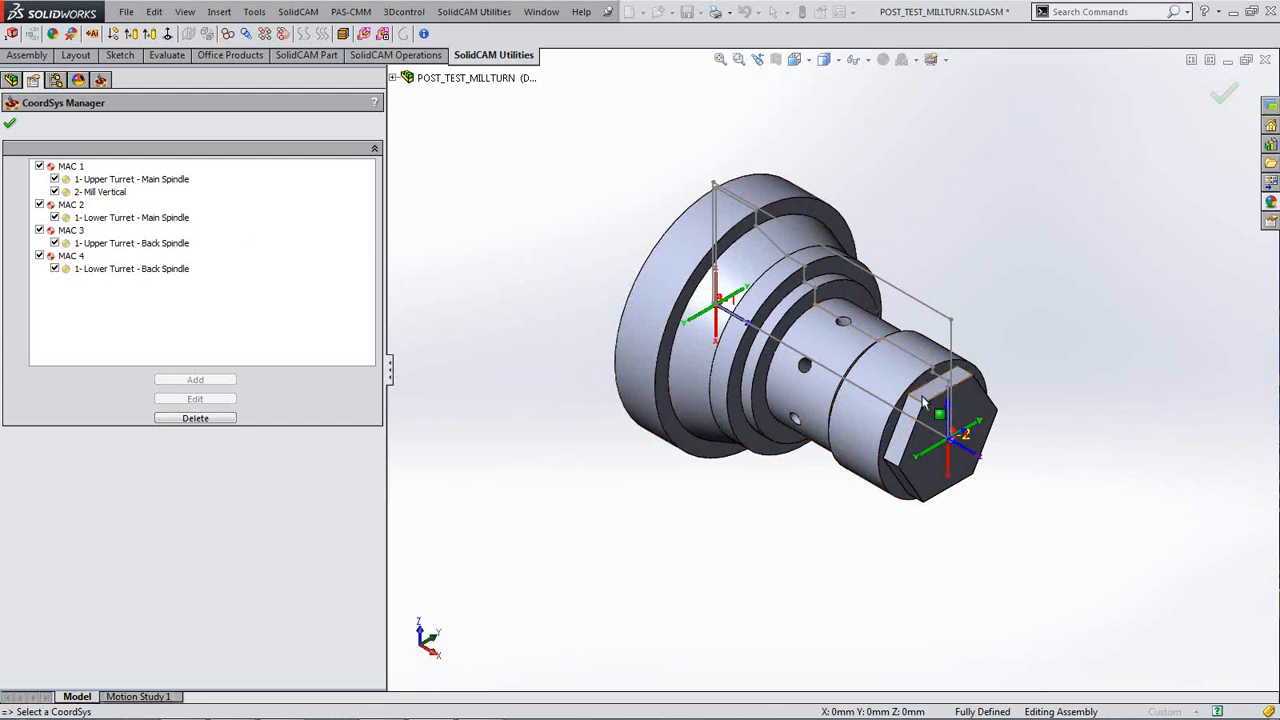
click(10, 126)
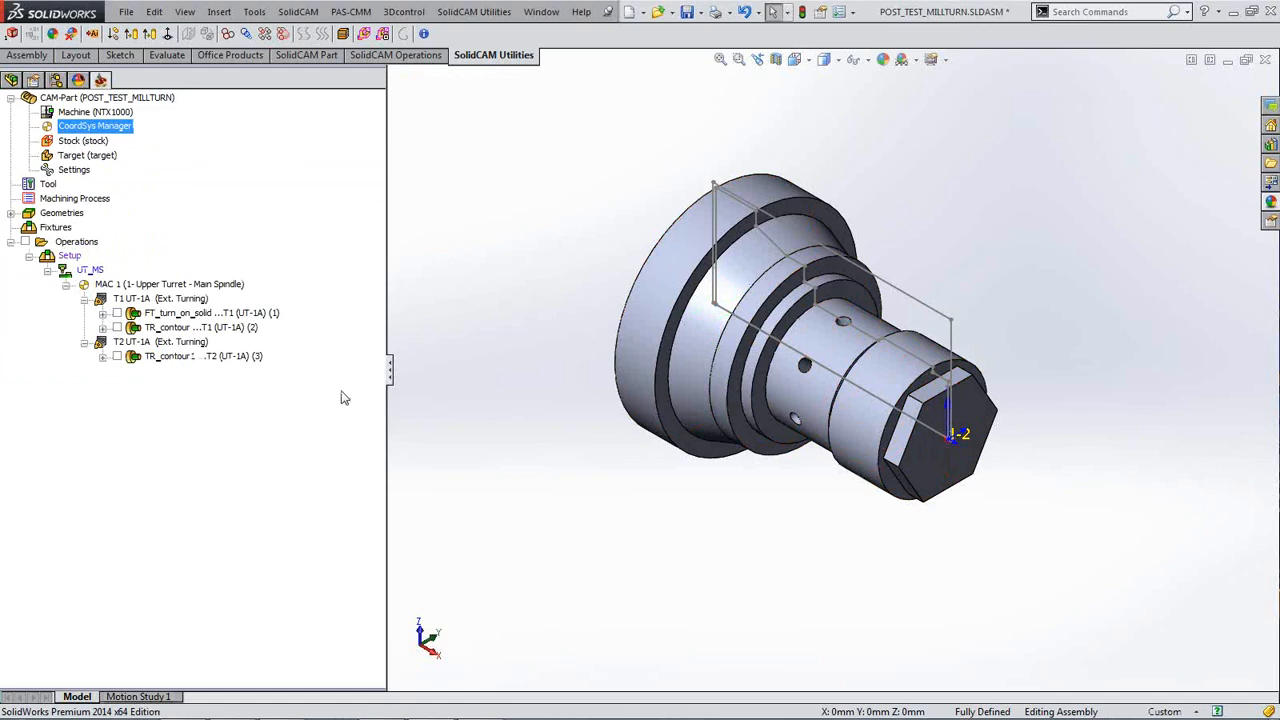
Step: Zoom the view in on the mill-turn part
scroll(484, 417, down, 3)
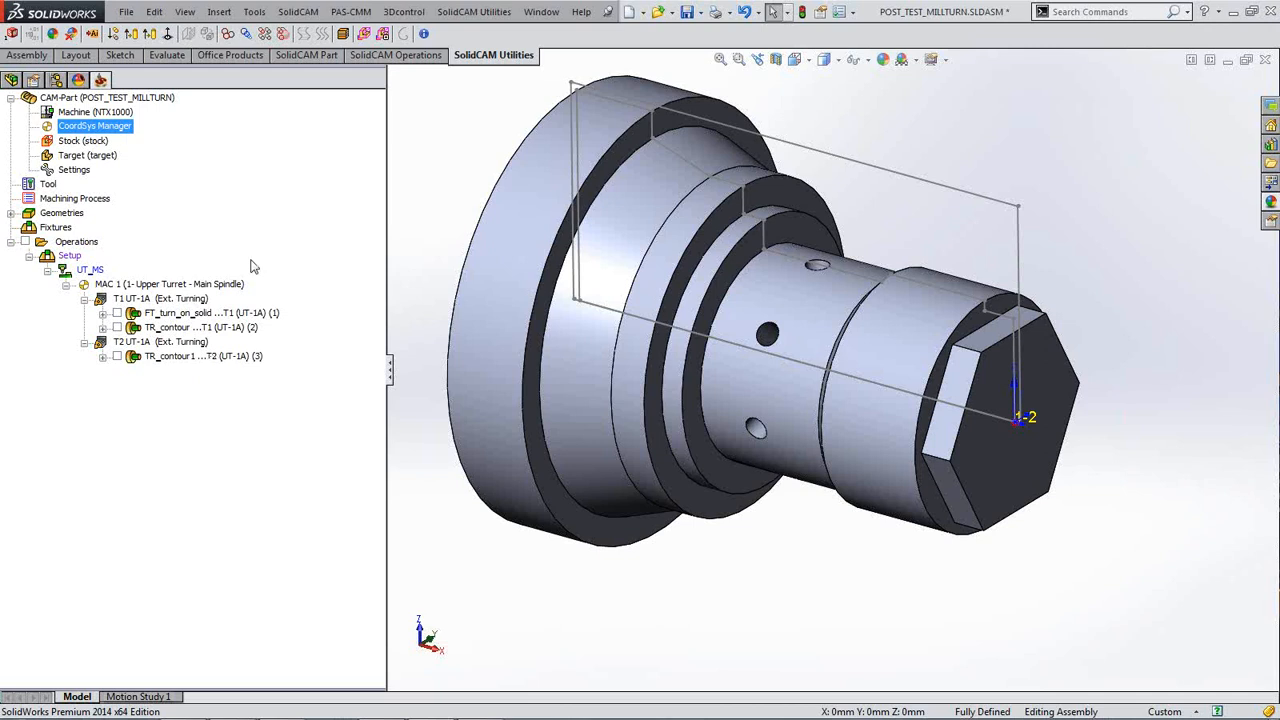
right_click(73, 258)
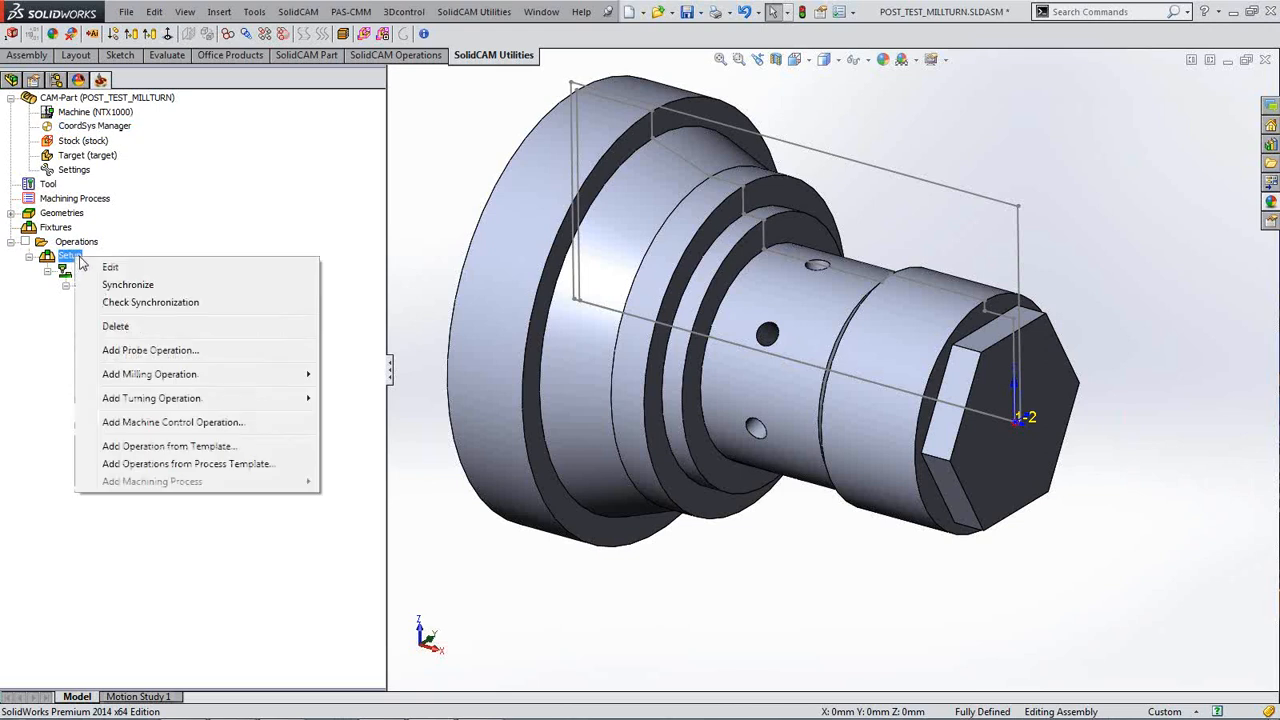
click(118, 267)
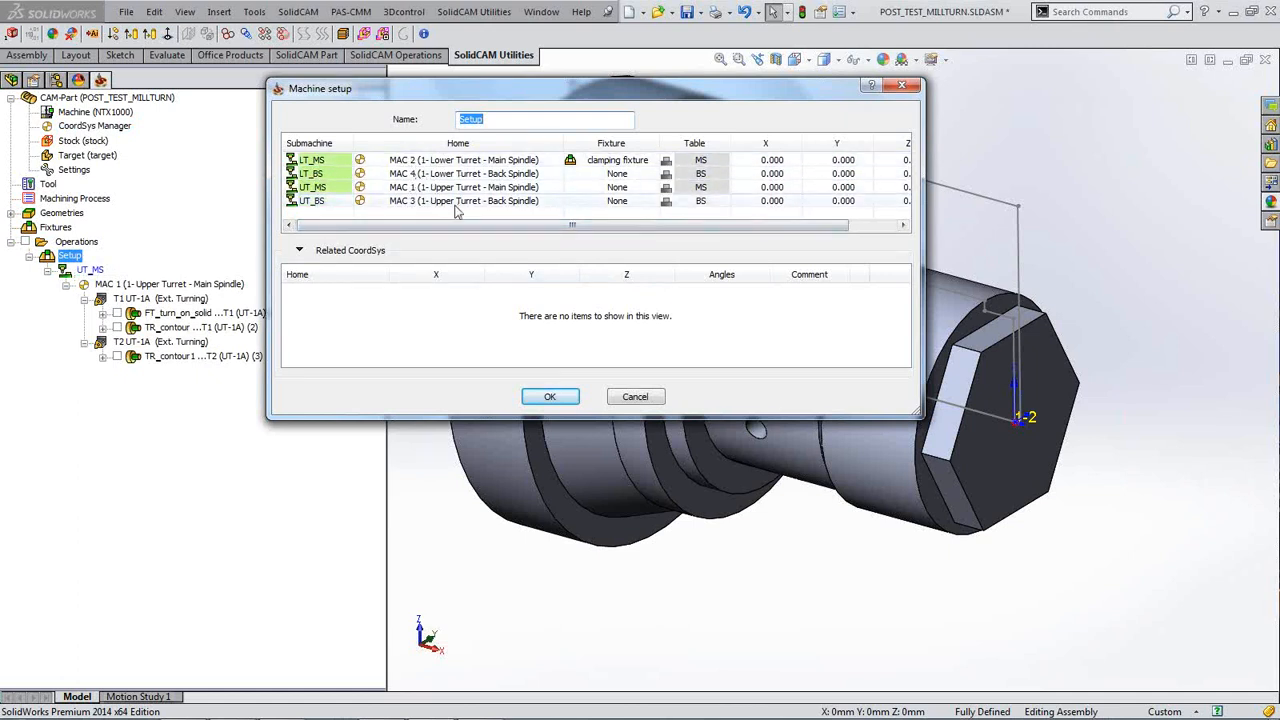
click(910, 89)
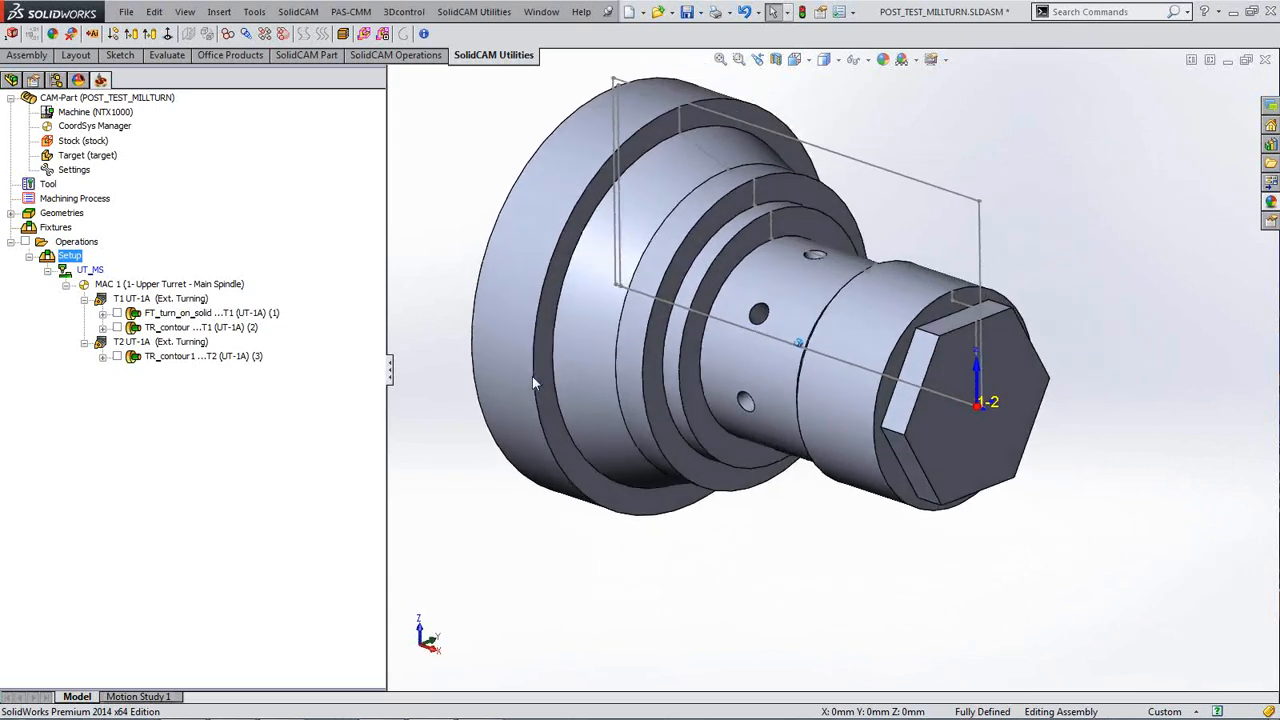
Step: Show the Add Milling Operation submenu for the last TR_contour turning operation
right_click(213, 360)
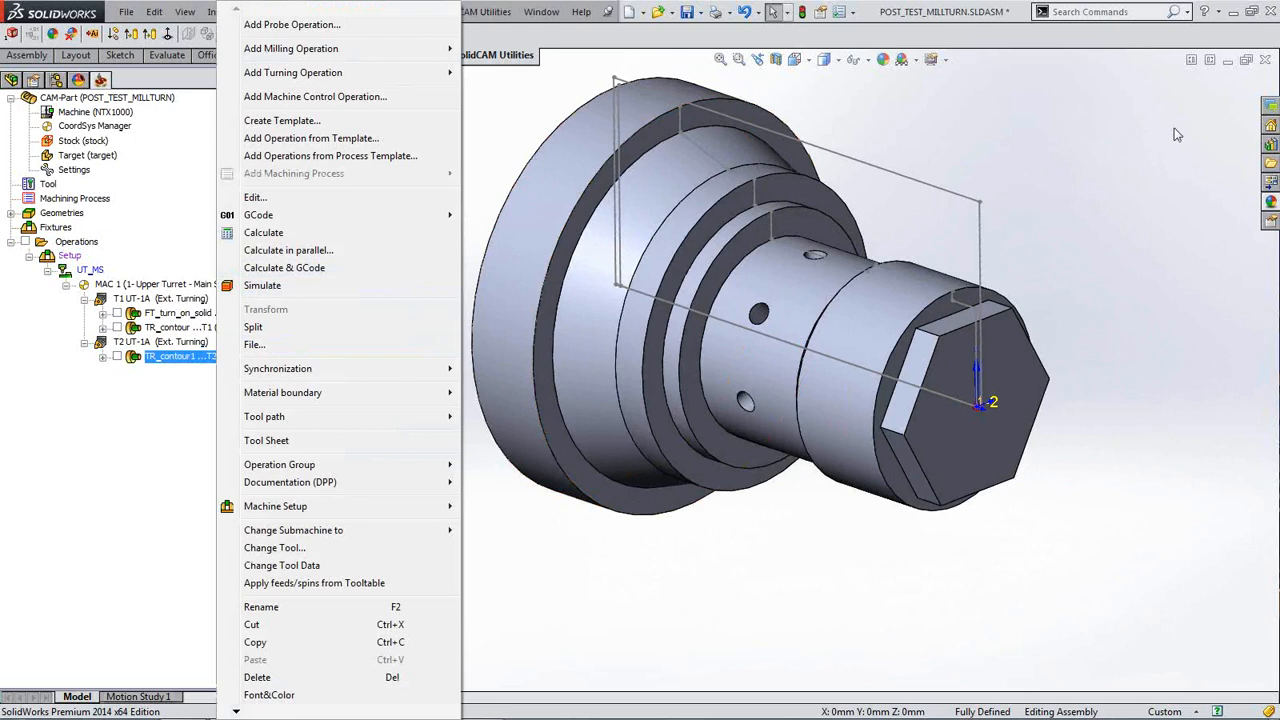
key(Escape)
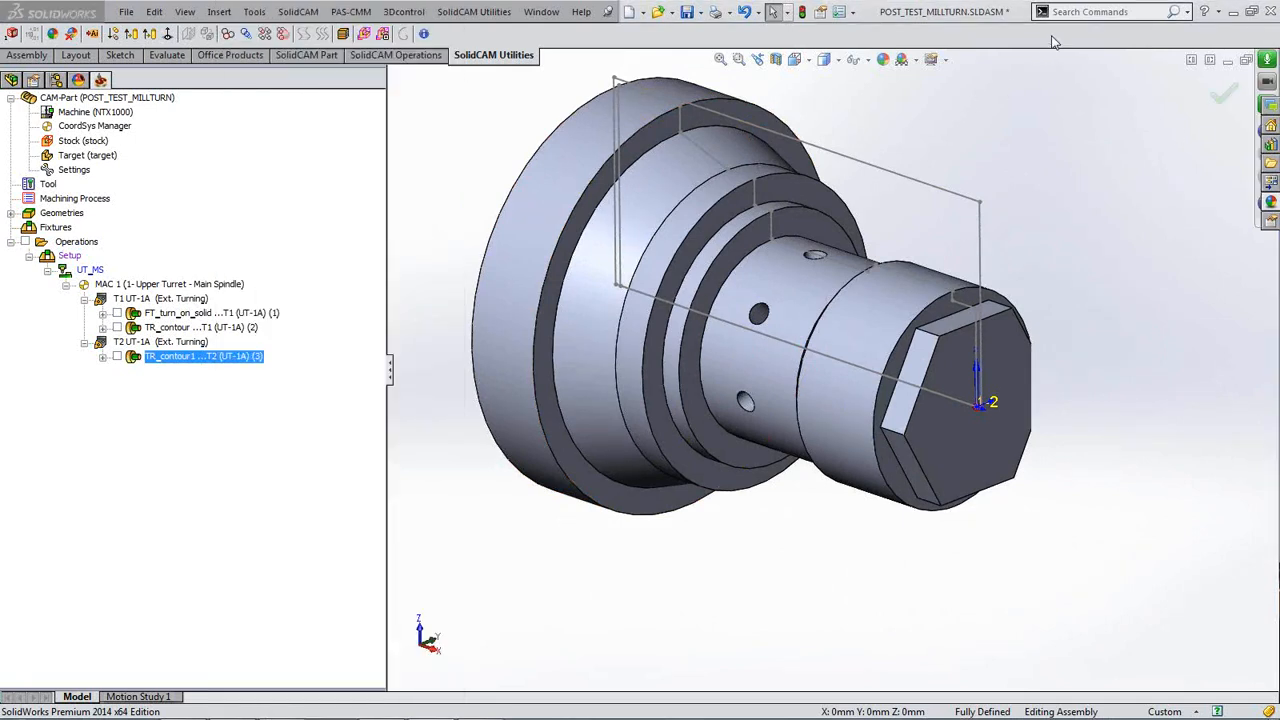
right_click(224, 358)
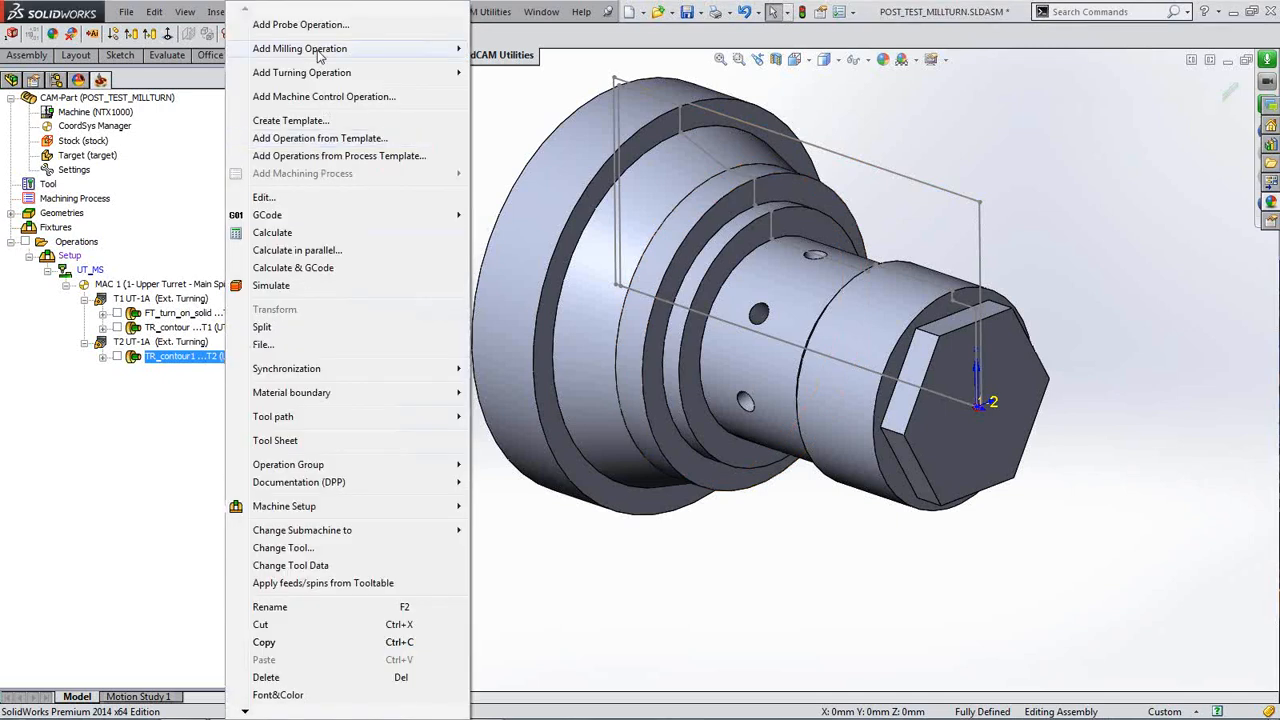
mouse_move(319, 55)
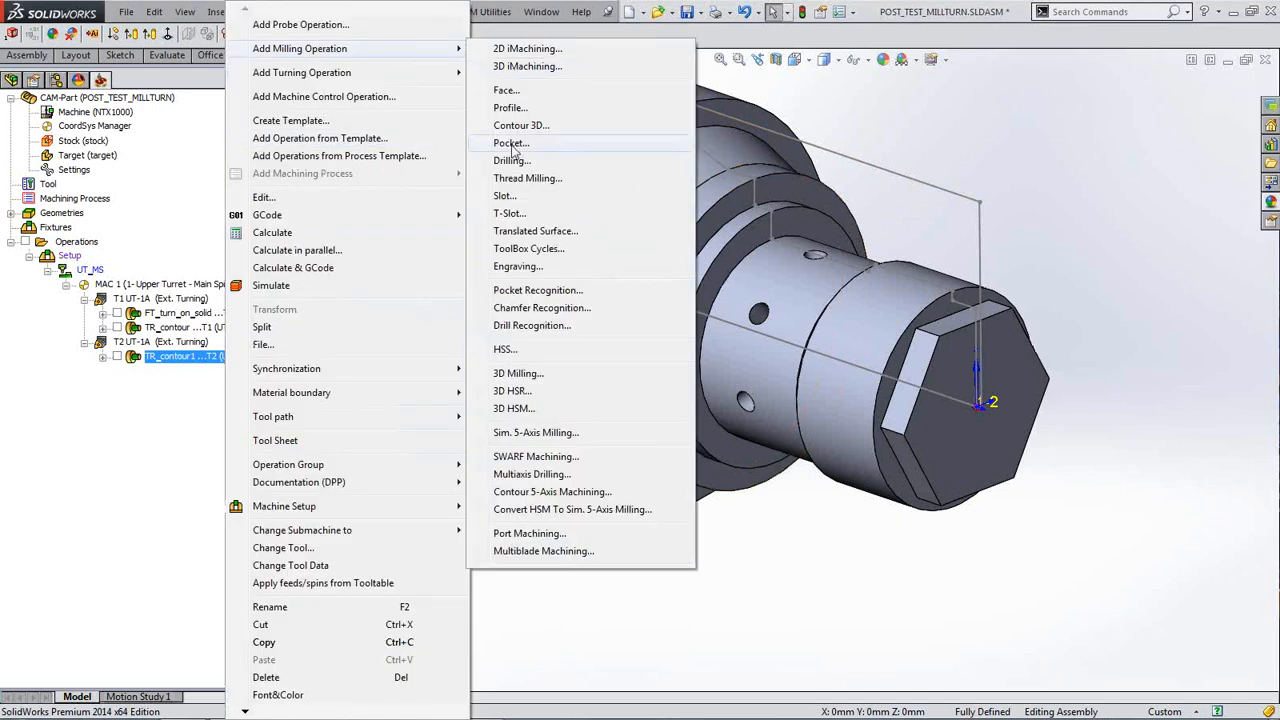
Step: Add a Profile milling operation using coordinate system MAC 1 (2- Mill Vertical)
click(530, 110)
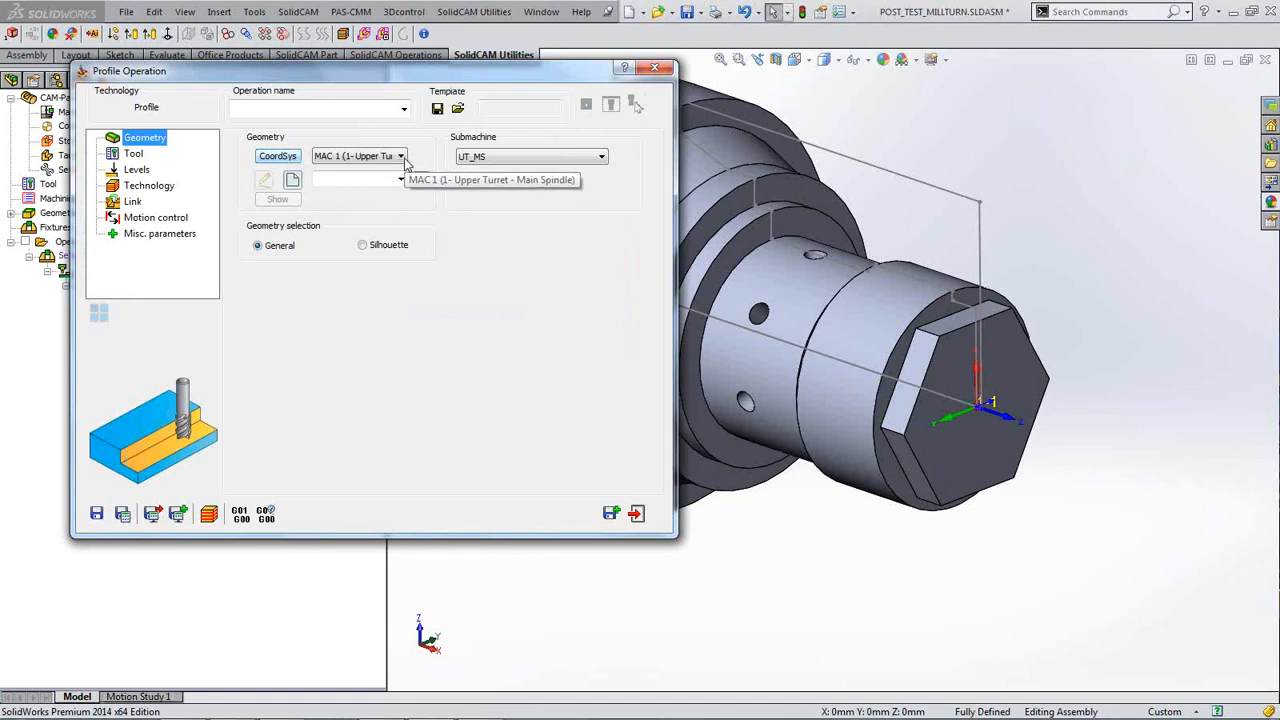
click(398, 158)
click(385, 180)
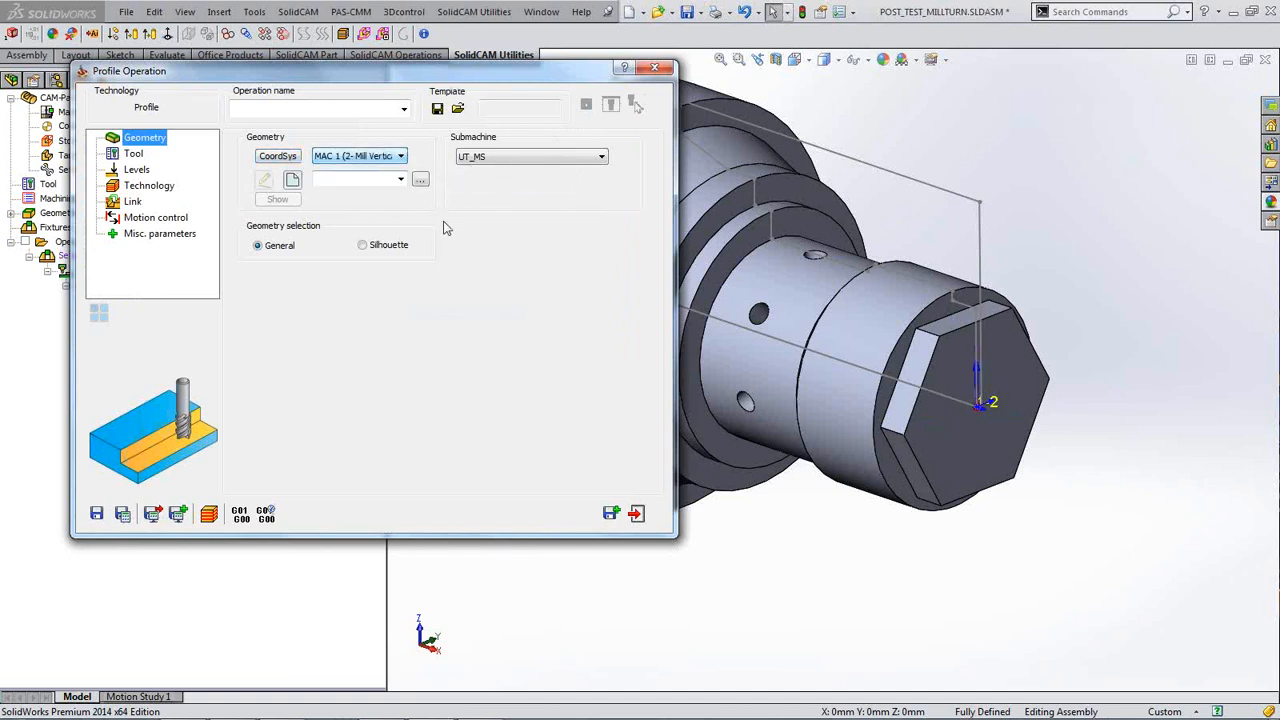
click(401, 180)
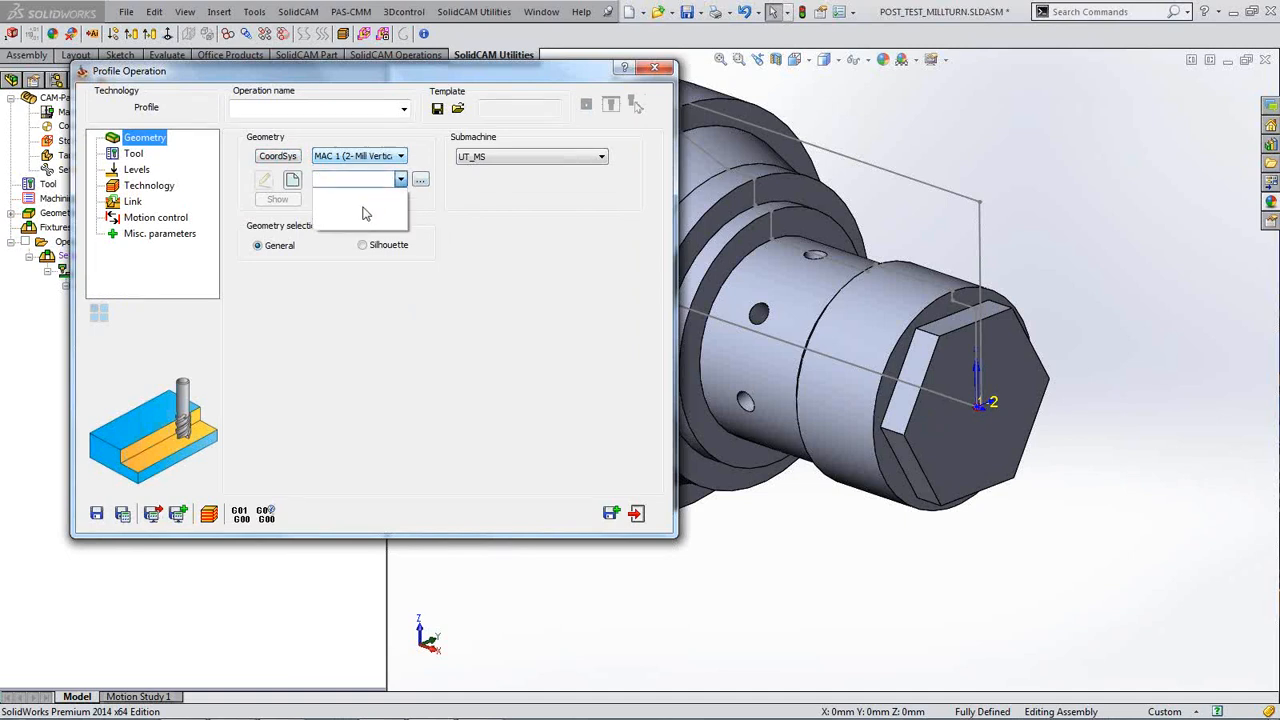
click(438, 164)
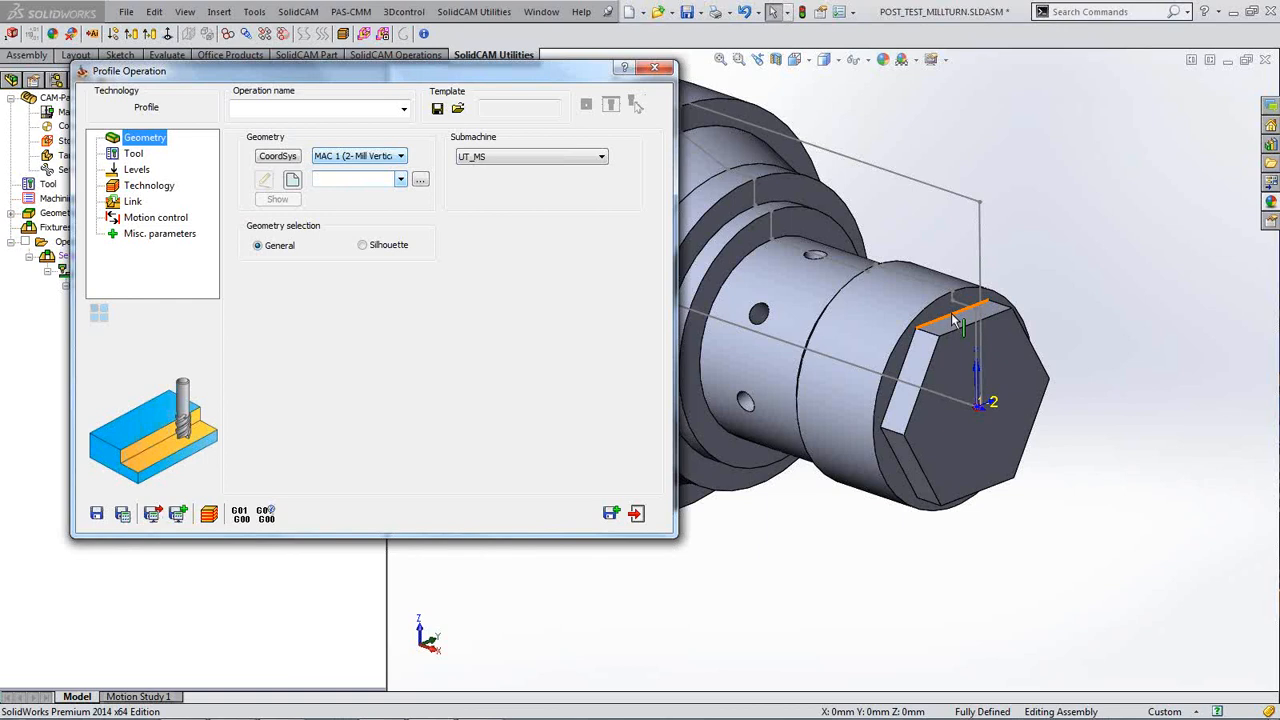
Step: Zoom onto the hex flat and start defining new geometry contour7
click(1067, 277)
scroll(1067, 277, down, 3)
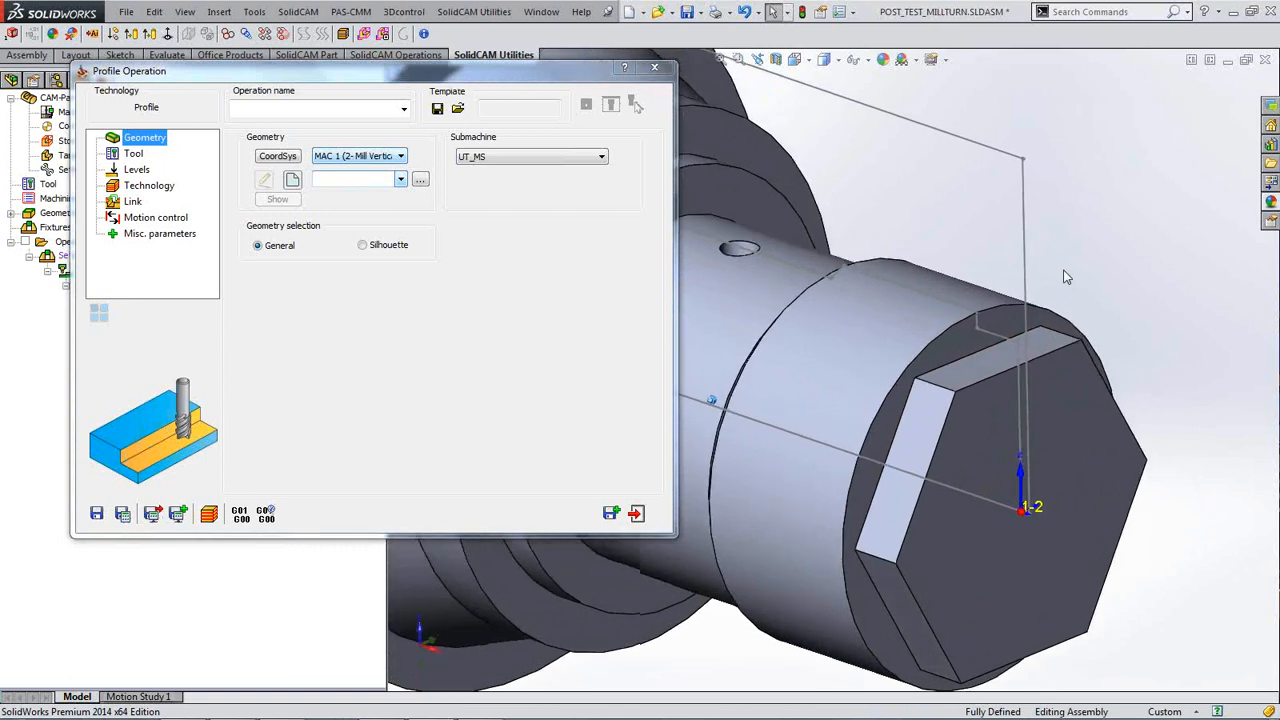
scroll(1067, 277, down, 4)
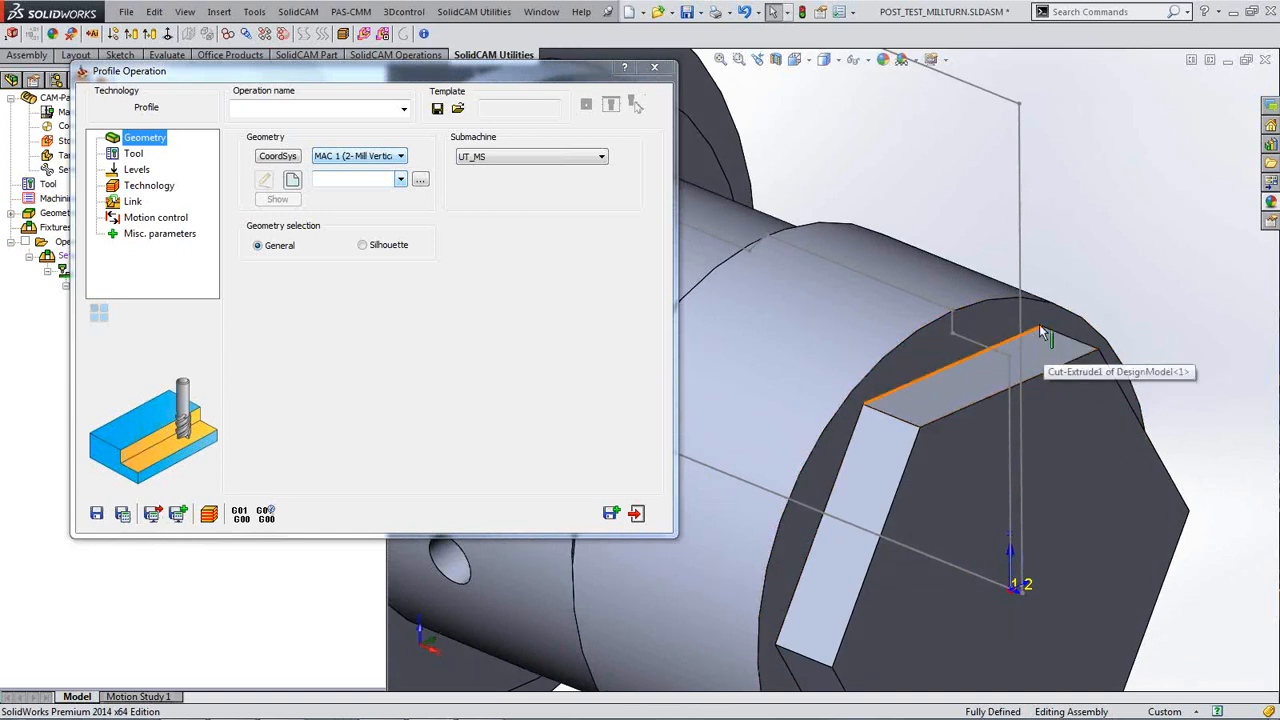
click(292, 179)
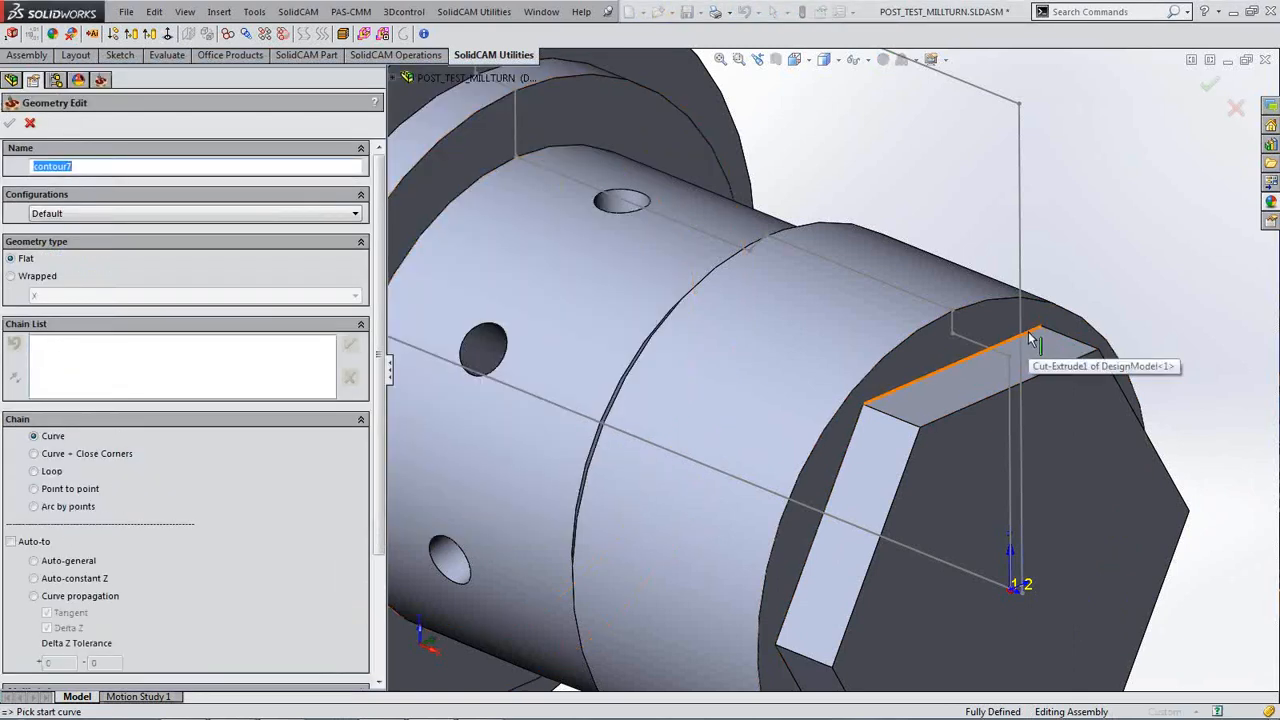
Step: Pick the hex flat's top edge as a single chain and save it as contour7
click(1033, 338)
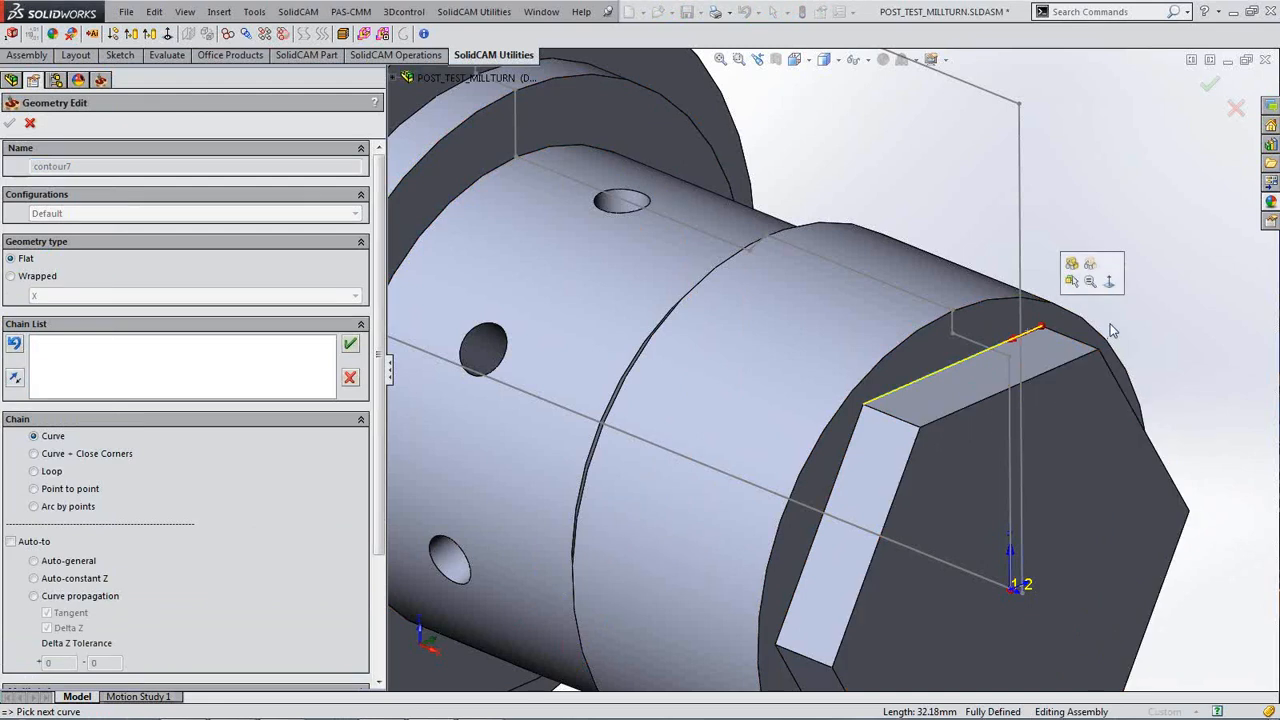
scroll(1168, 302, up, 3)
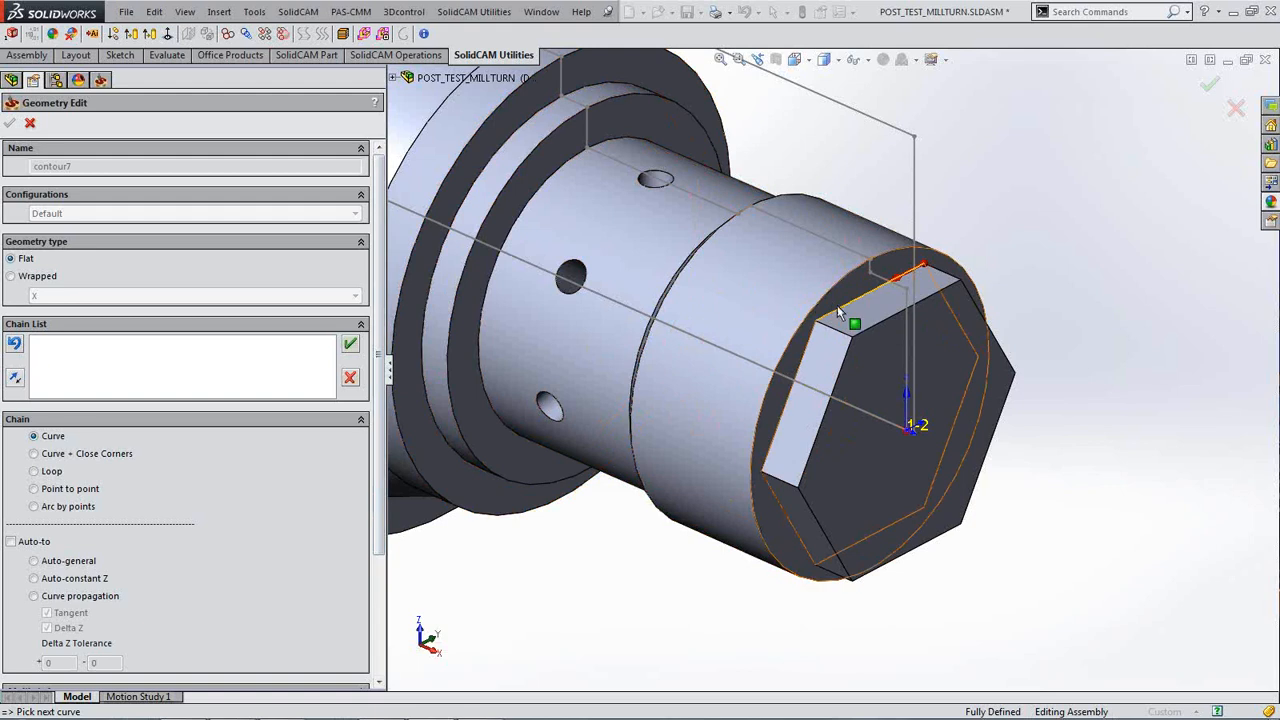
click(350, 345)
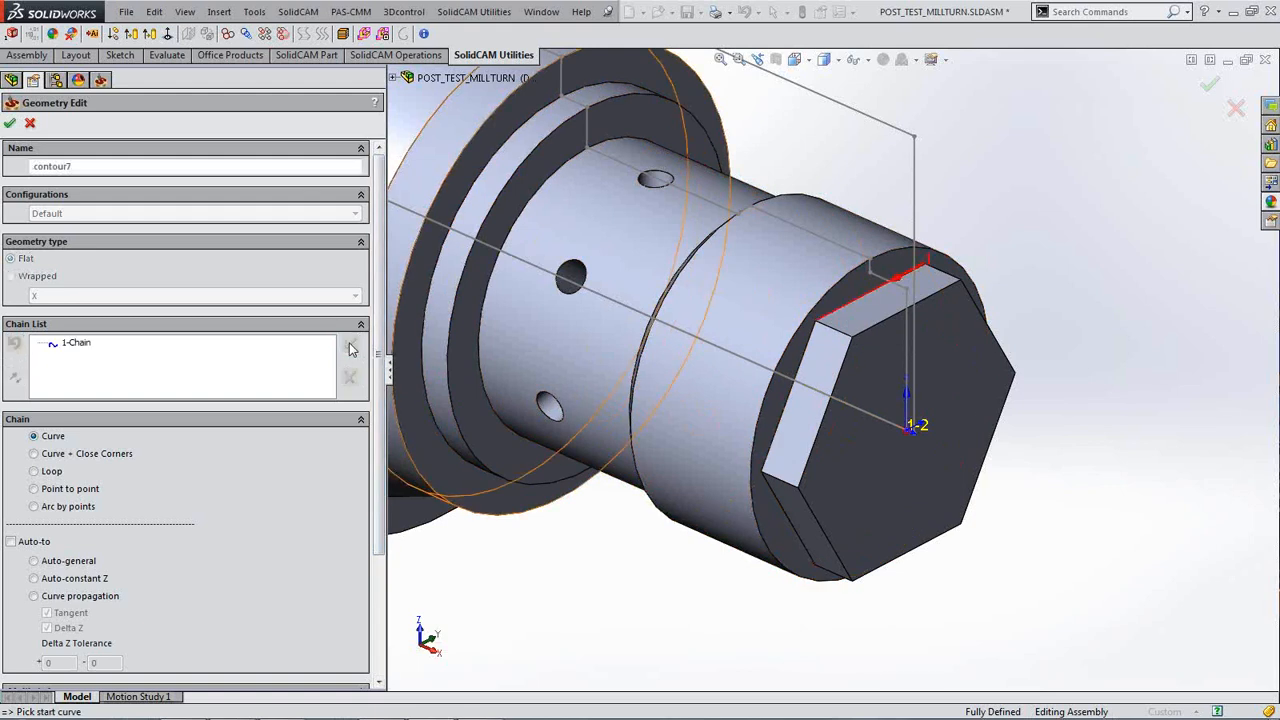
click(9, 124)
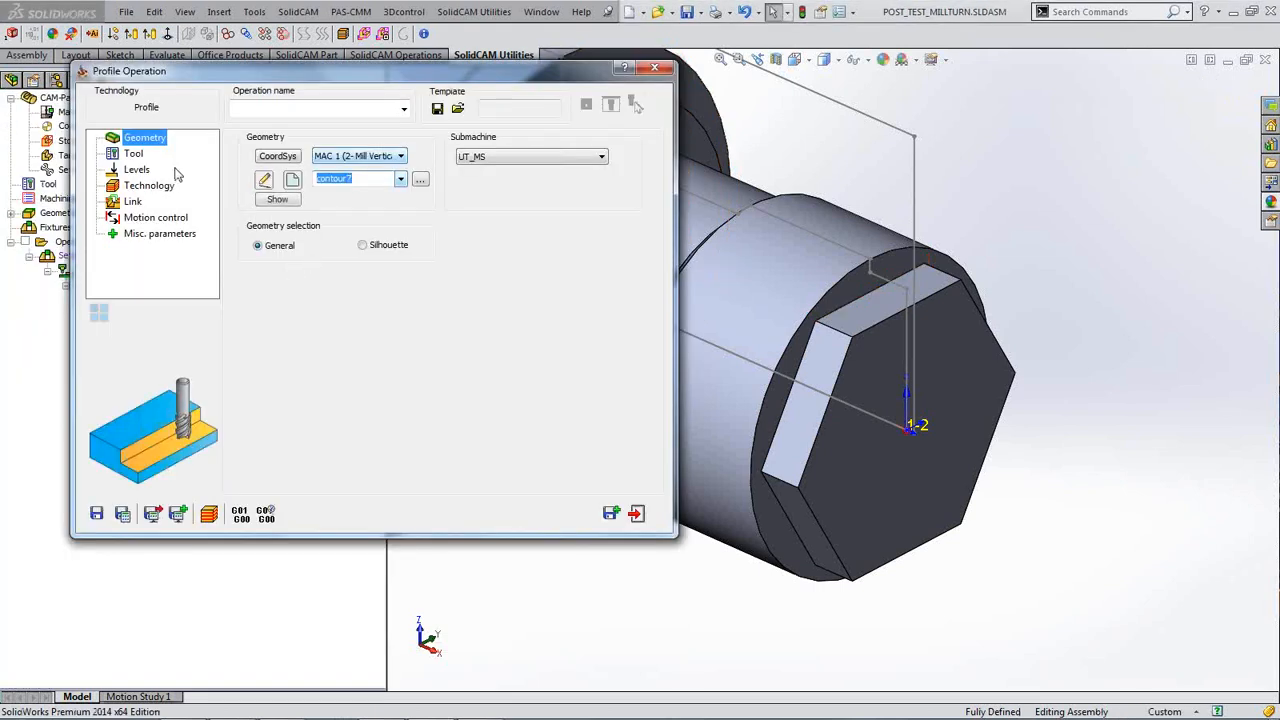
Step: Assign tool 5, a 10 mm end mill with 24 mm cutting length, to F_contour7
click(134, 154)
click(342, 372)
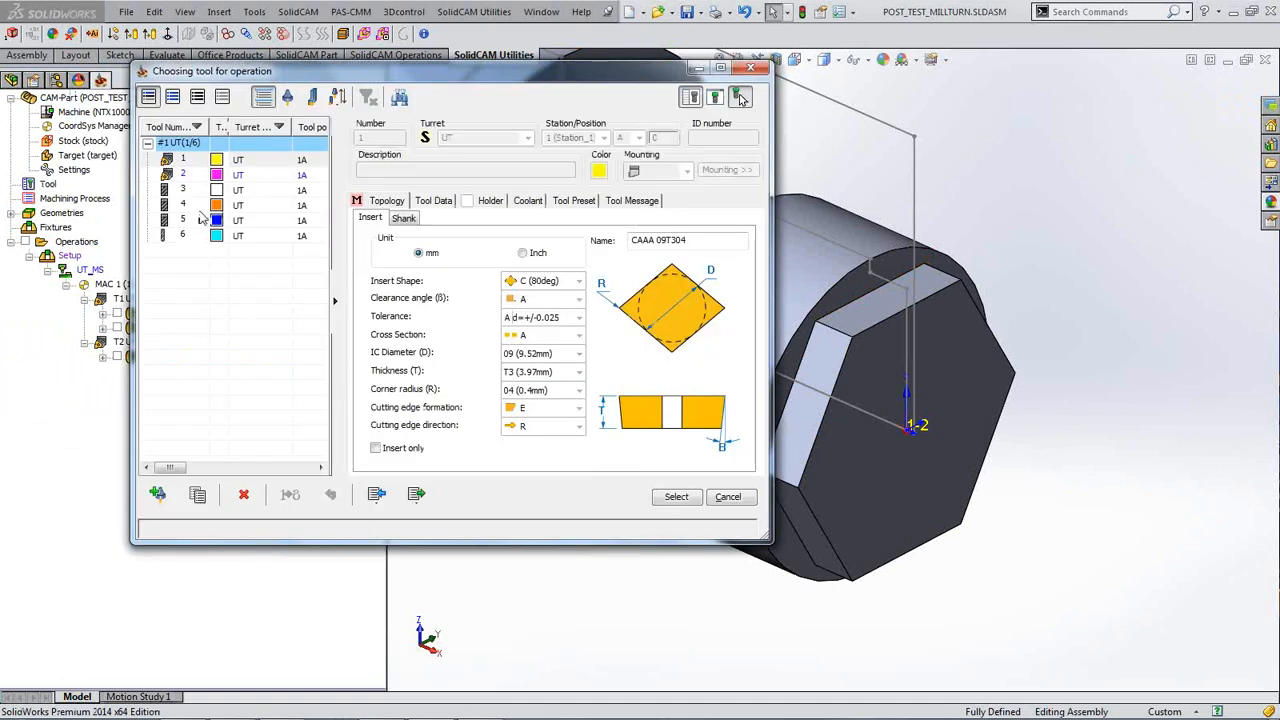
click(178, 221)
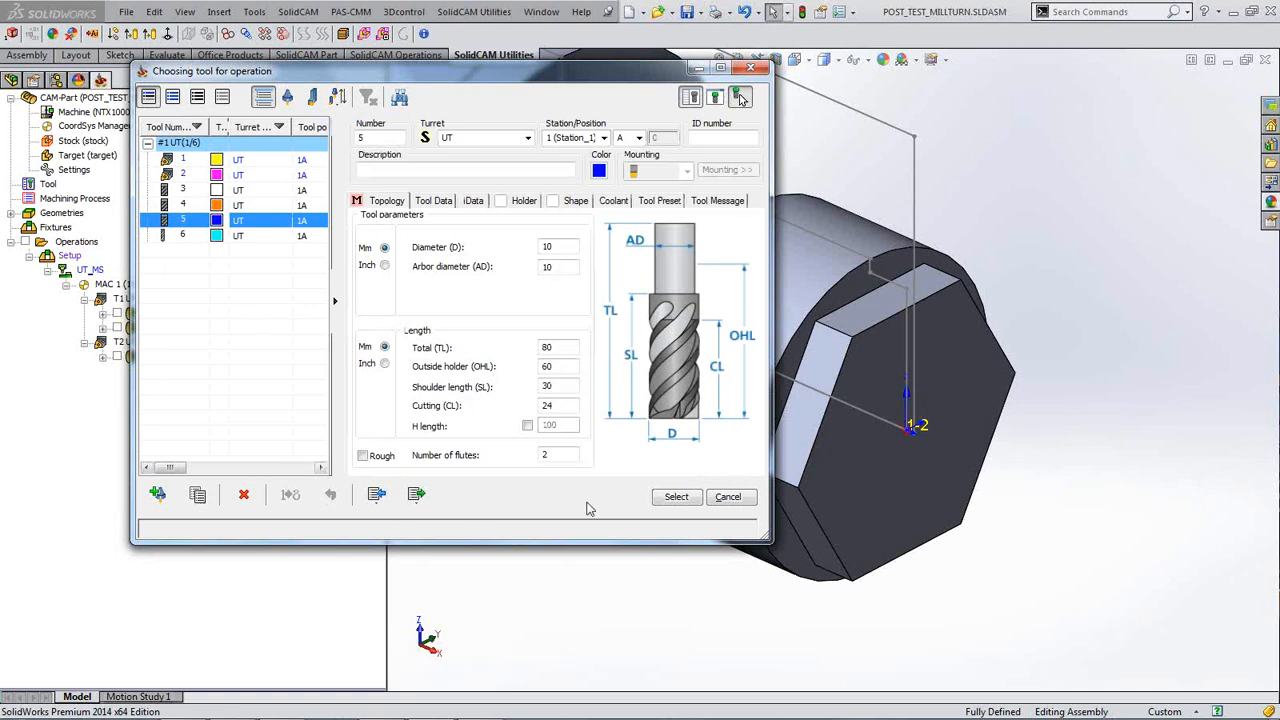
click(675, 497)
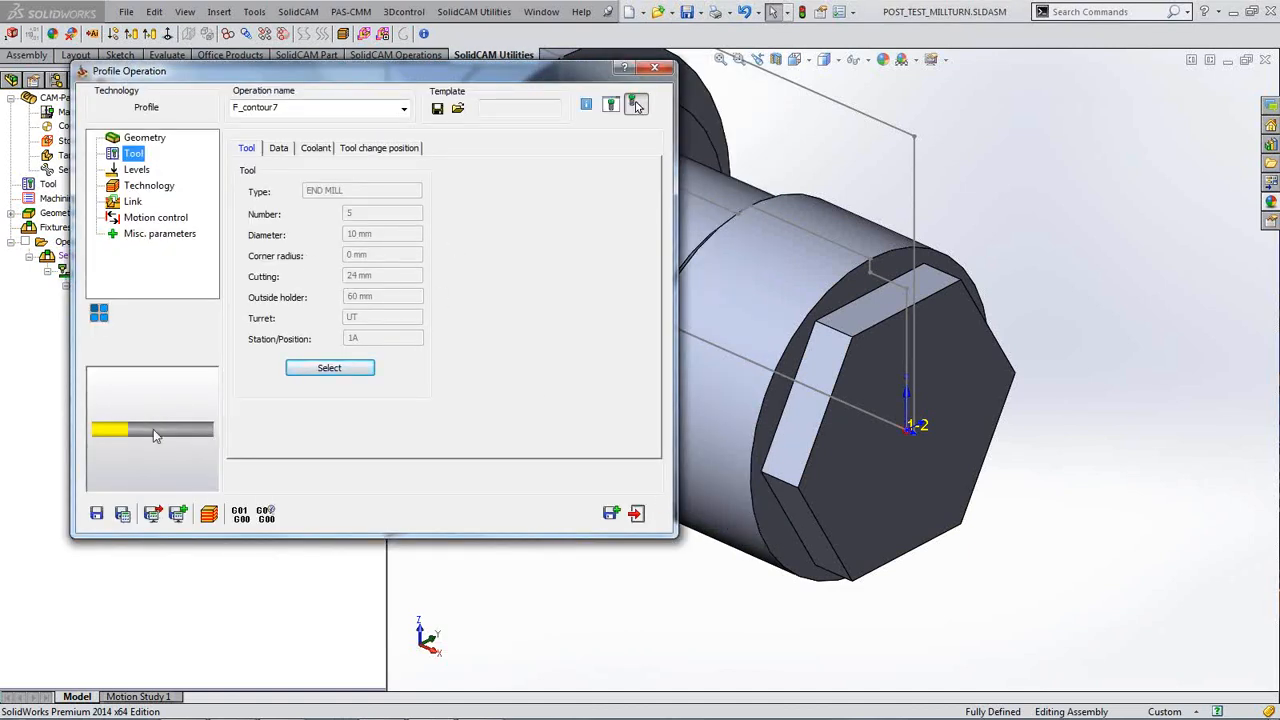
drag(153, 433, 1014, 262)
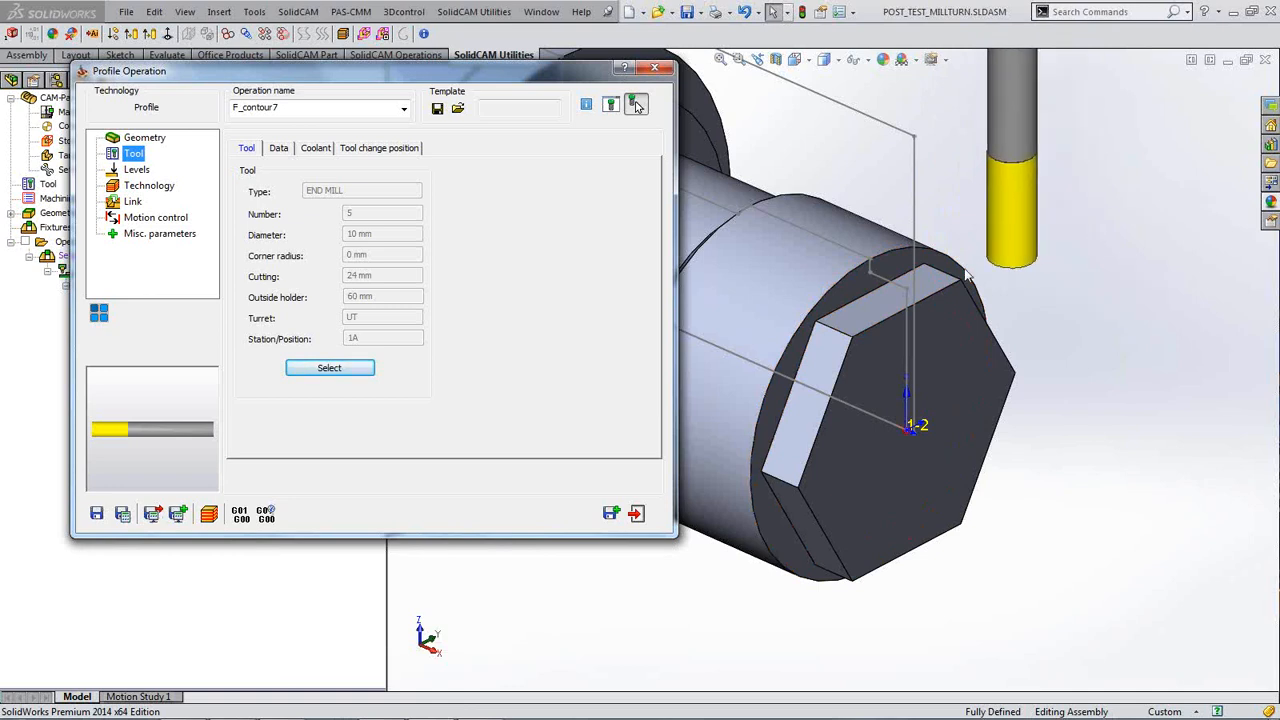
Step: Set the upper level to 35.497 by picking the cylinder edge
click(137, 170)
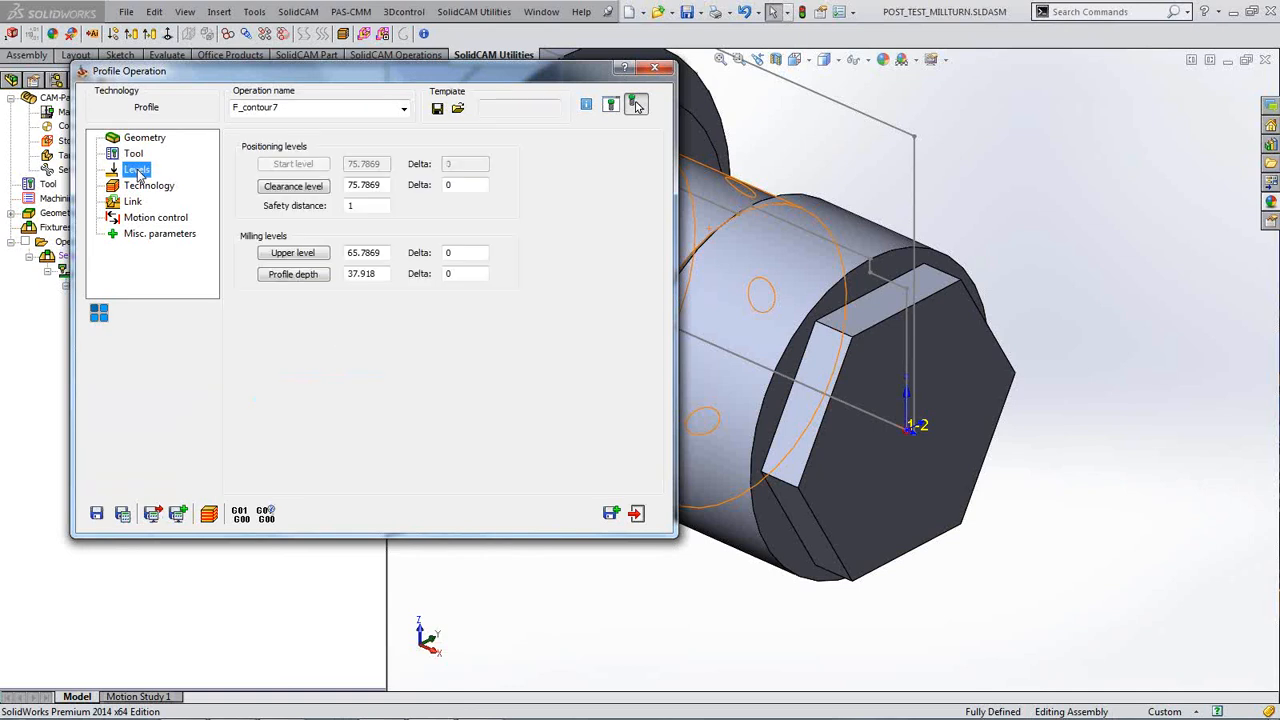
click(300, 258)
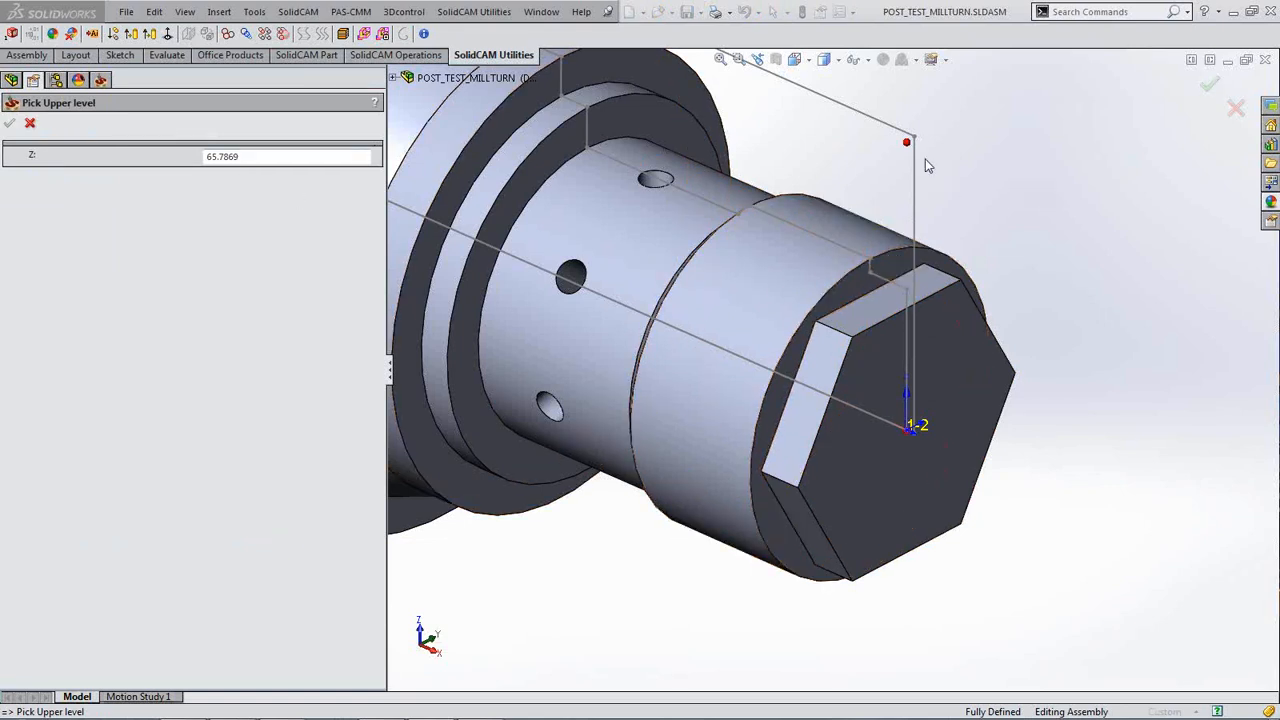
click(870, 262)
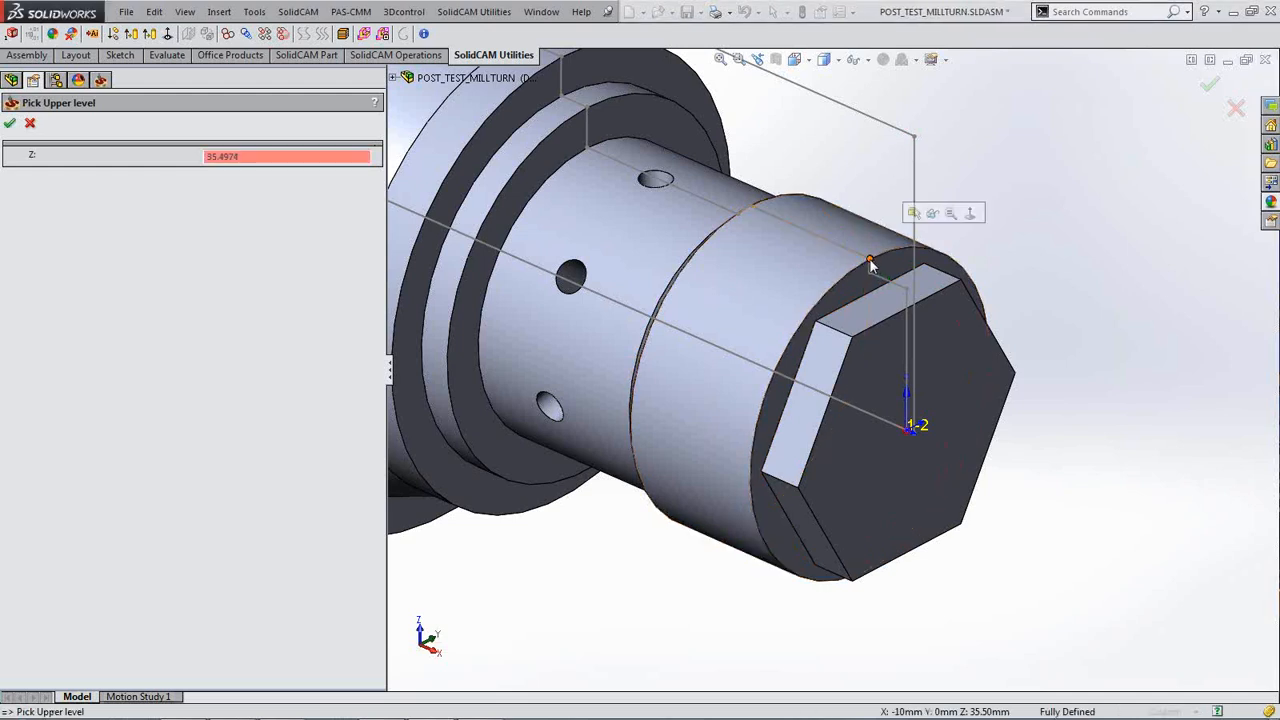
scroll(872, 270, down, 1)
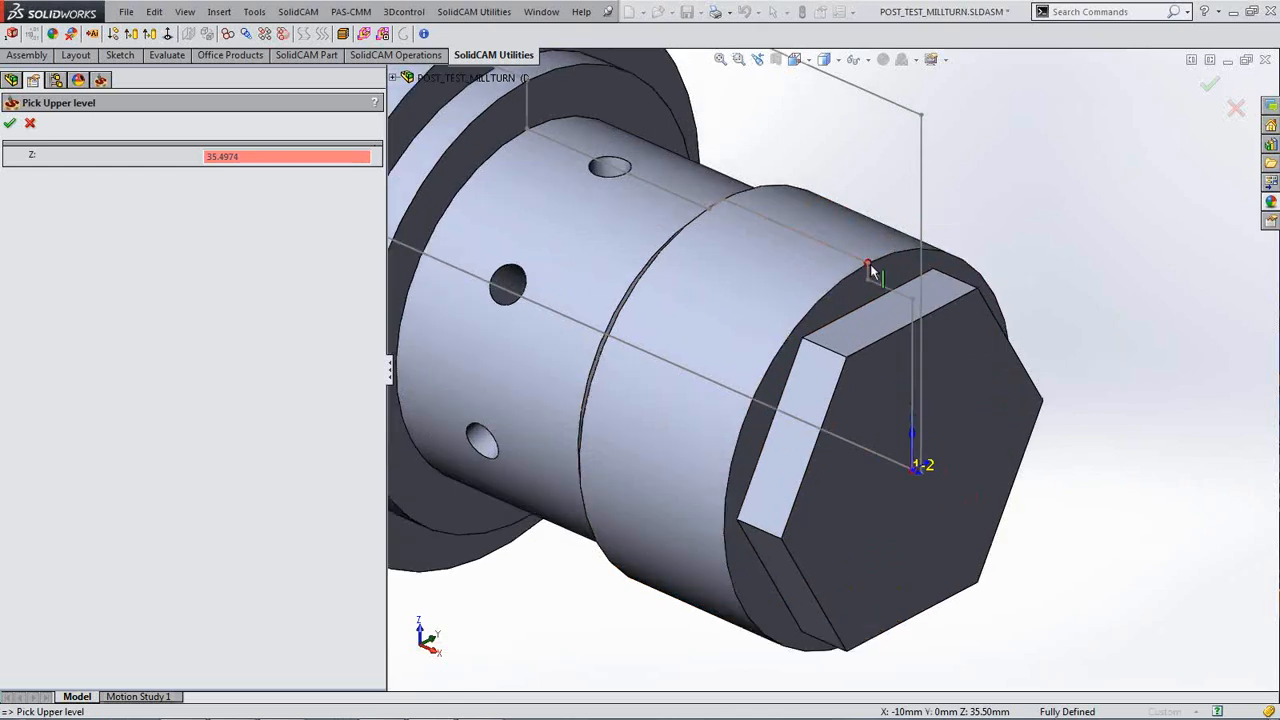
scroll(869, 269, down, 3)
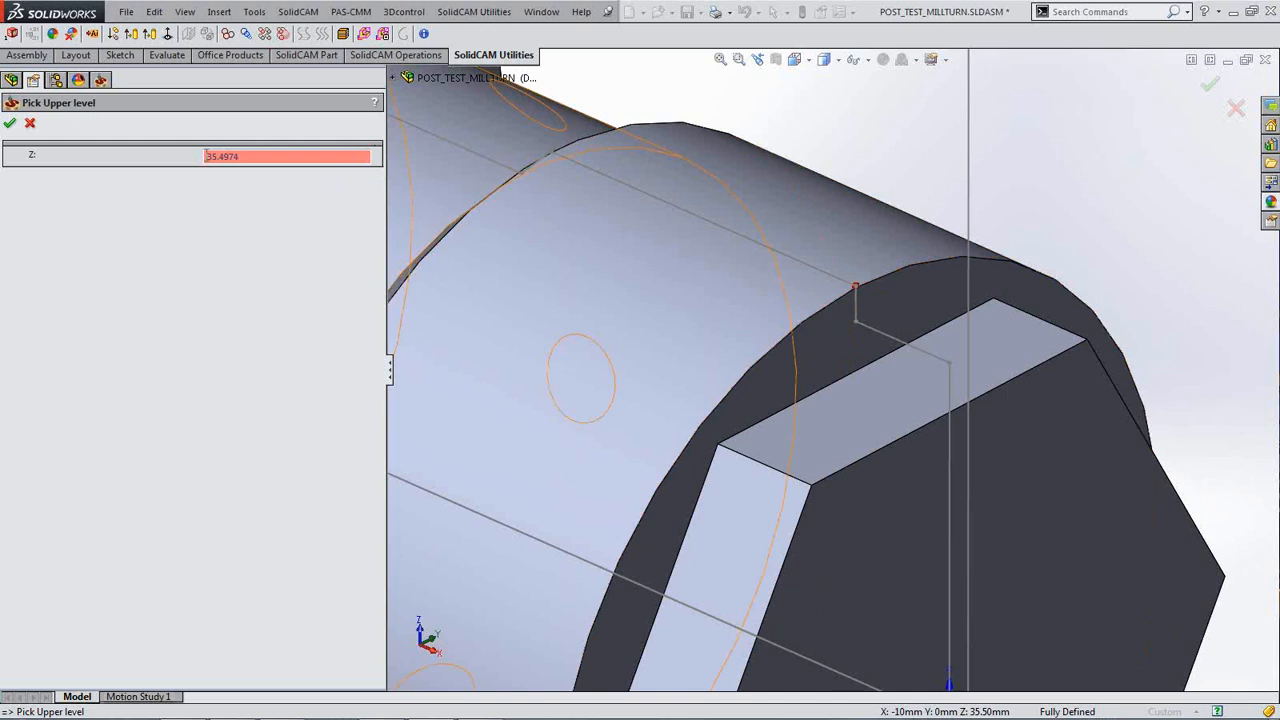
click(10, 123)
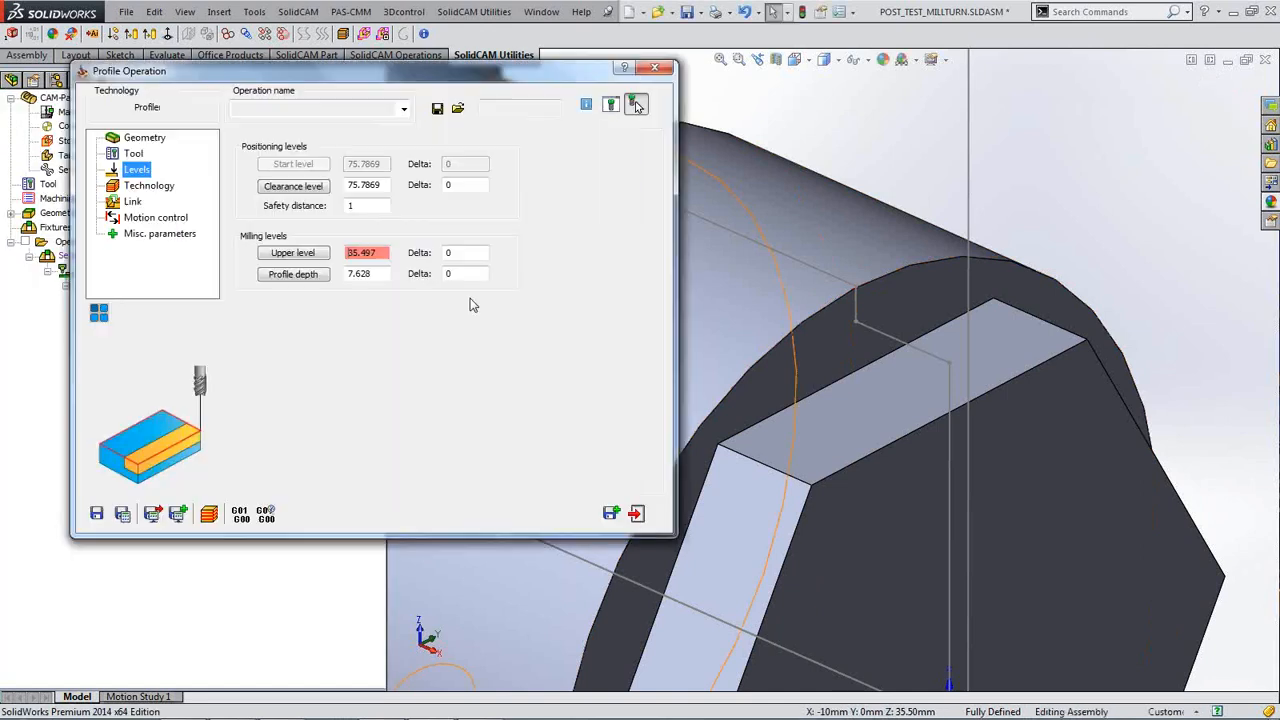
Step: Set the profile depth to 7.628 by picking the hex flat face
click(296, 280)
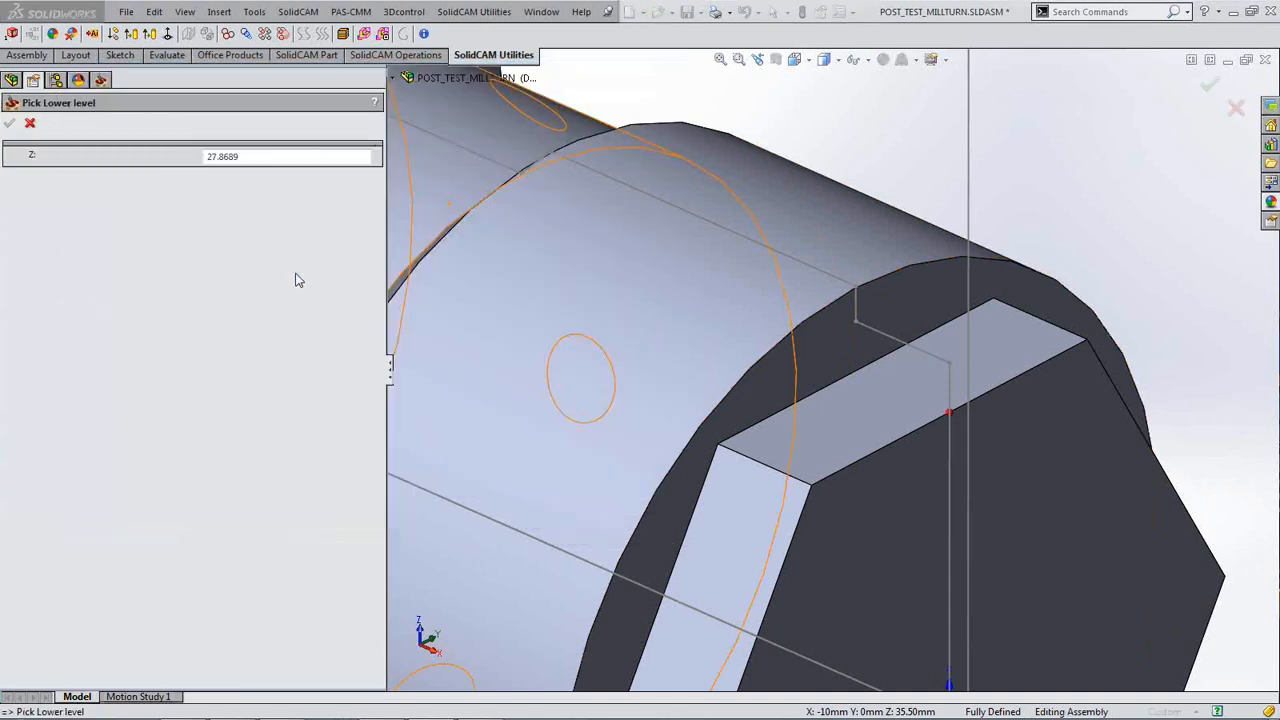
click(906, 382)
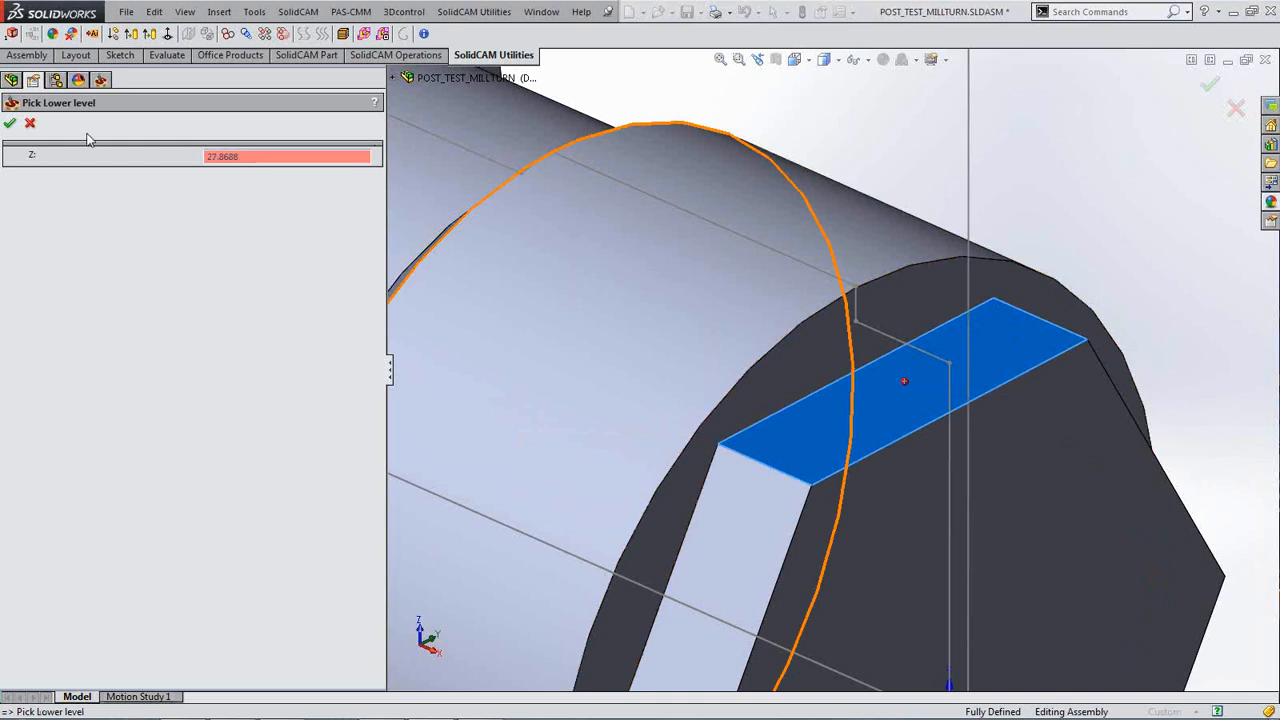
click(10, 123)
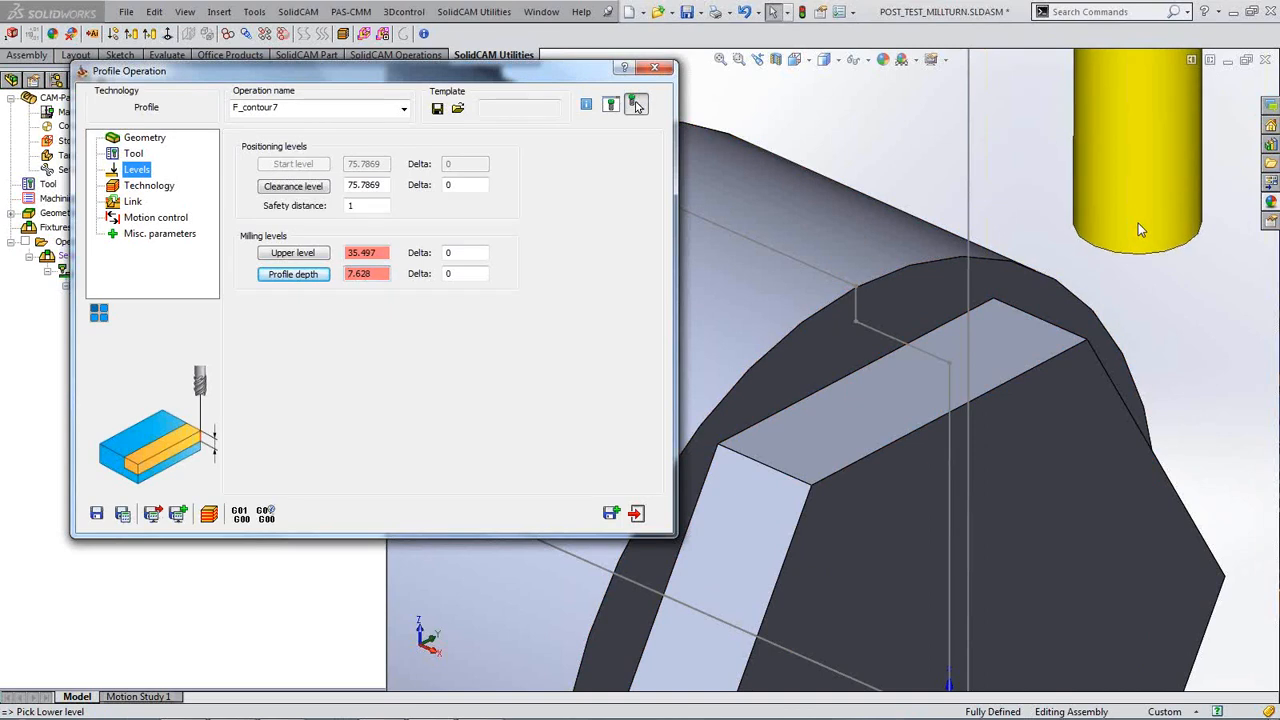
click(157, 189)
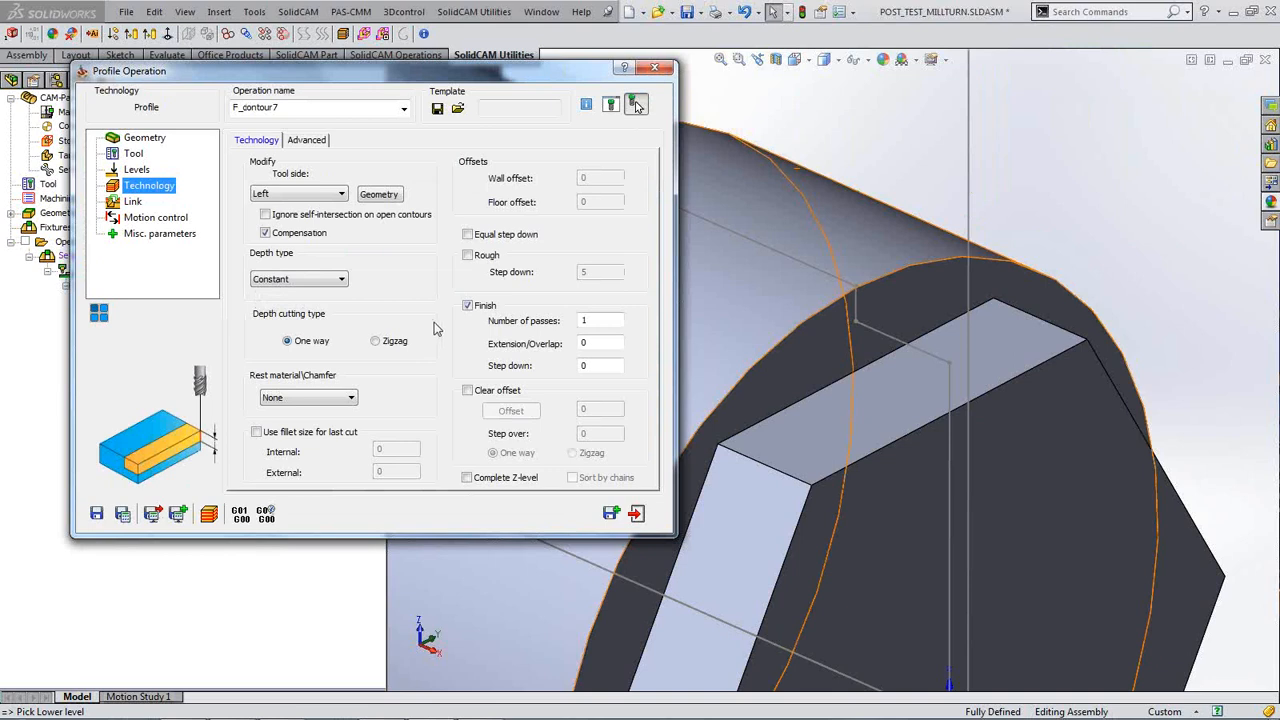
Step: Enable roughing with a step down of 5 and wall offset 0.5
click(468, 256)
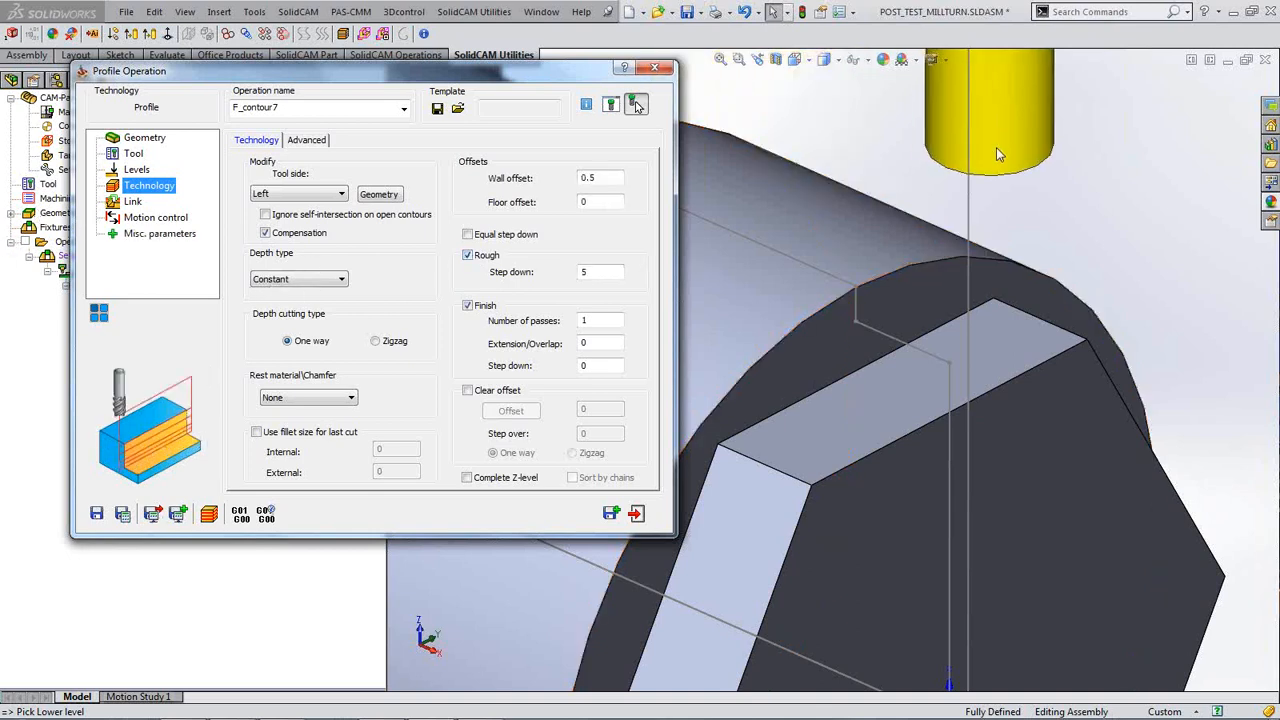
click(1003, 149)
scroll(1004, 150, up, 1)
scroll(1006, 156, up, 3)
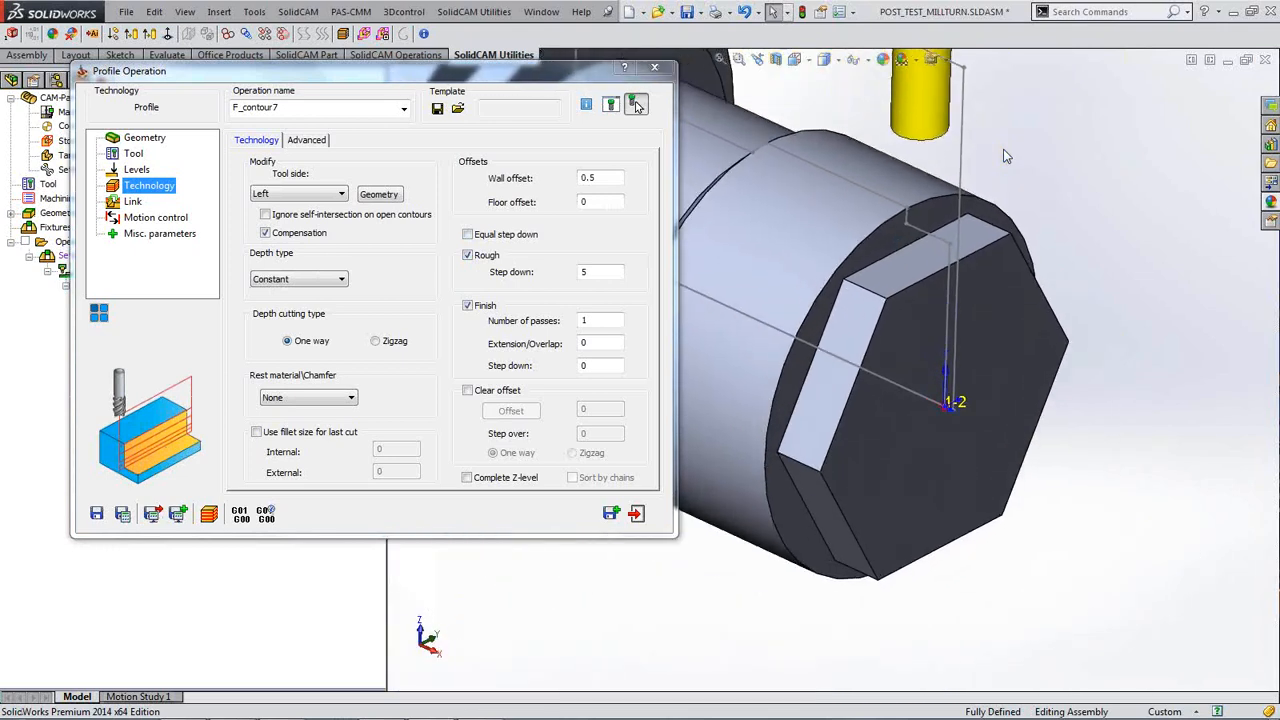
click(599, 272)
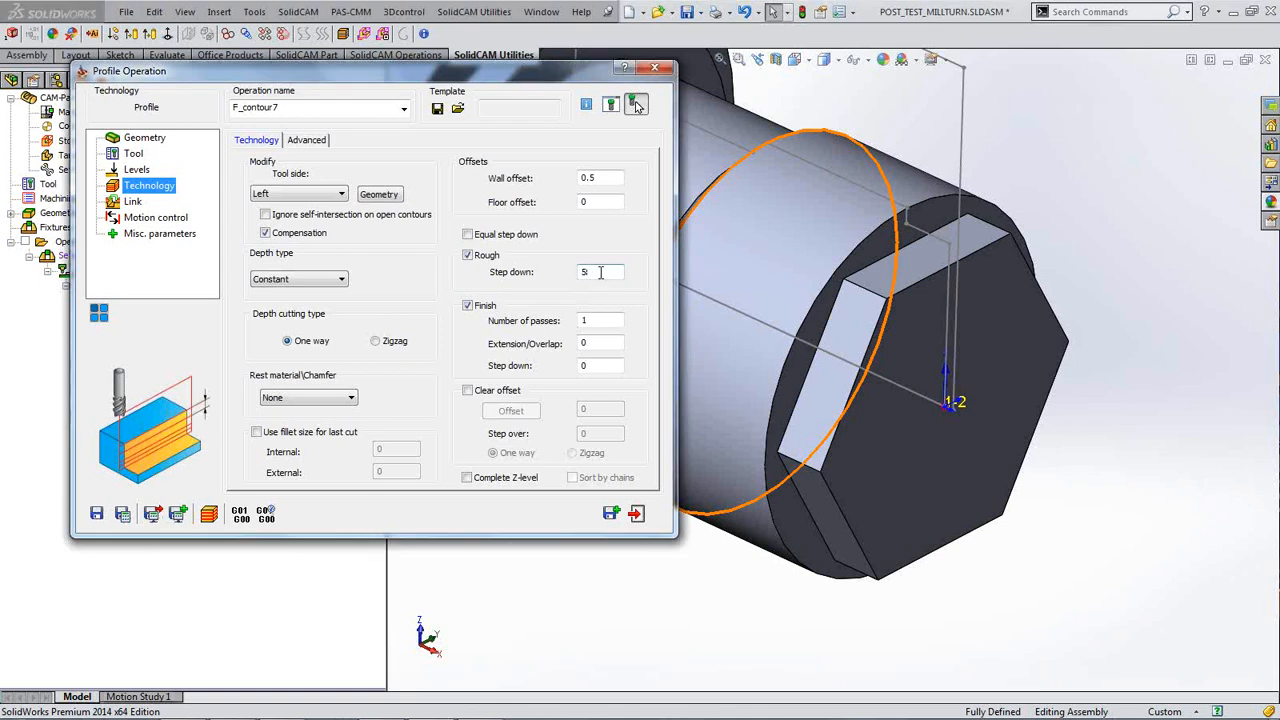
Step: Enable clear offset with an offset of 5 and step over 5
click(467, 391)
double_click(603, 407)
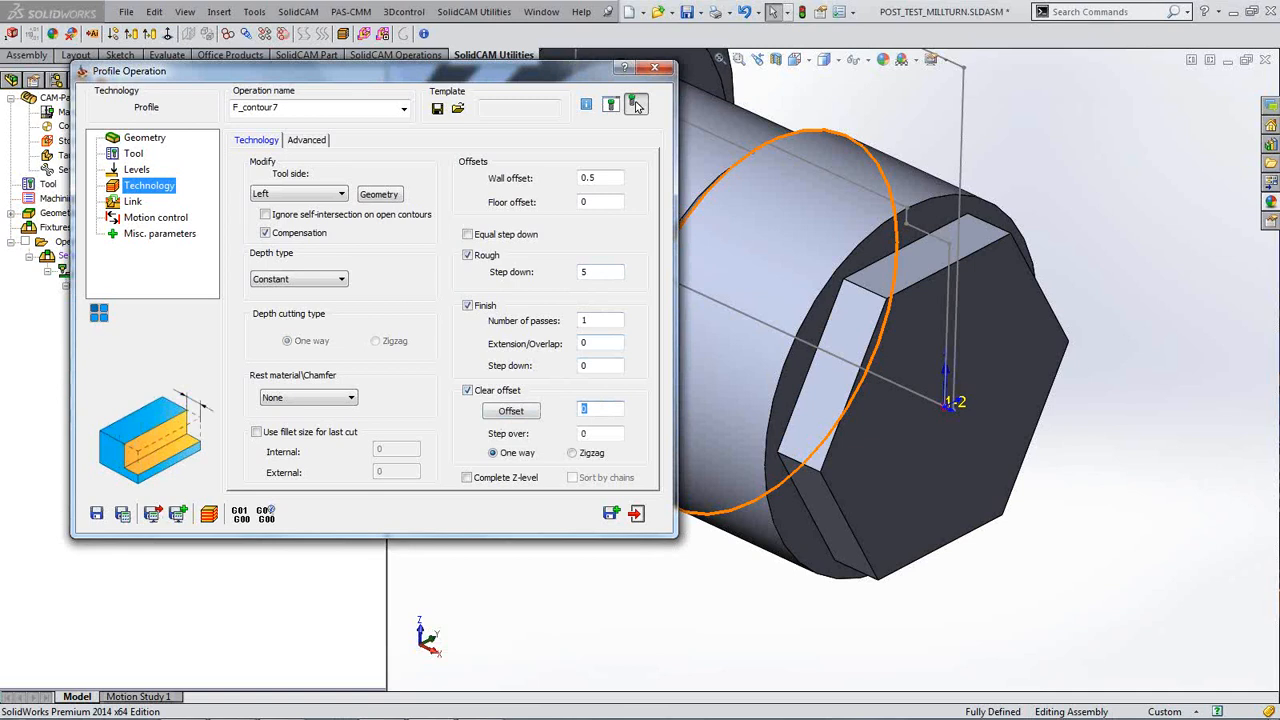
text(5)
key(Tab)
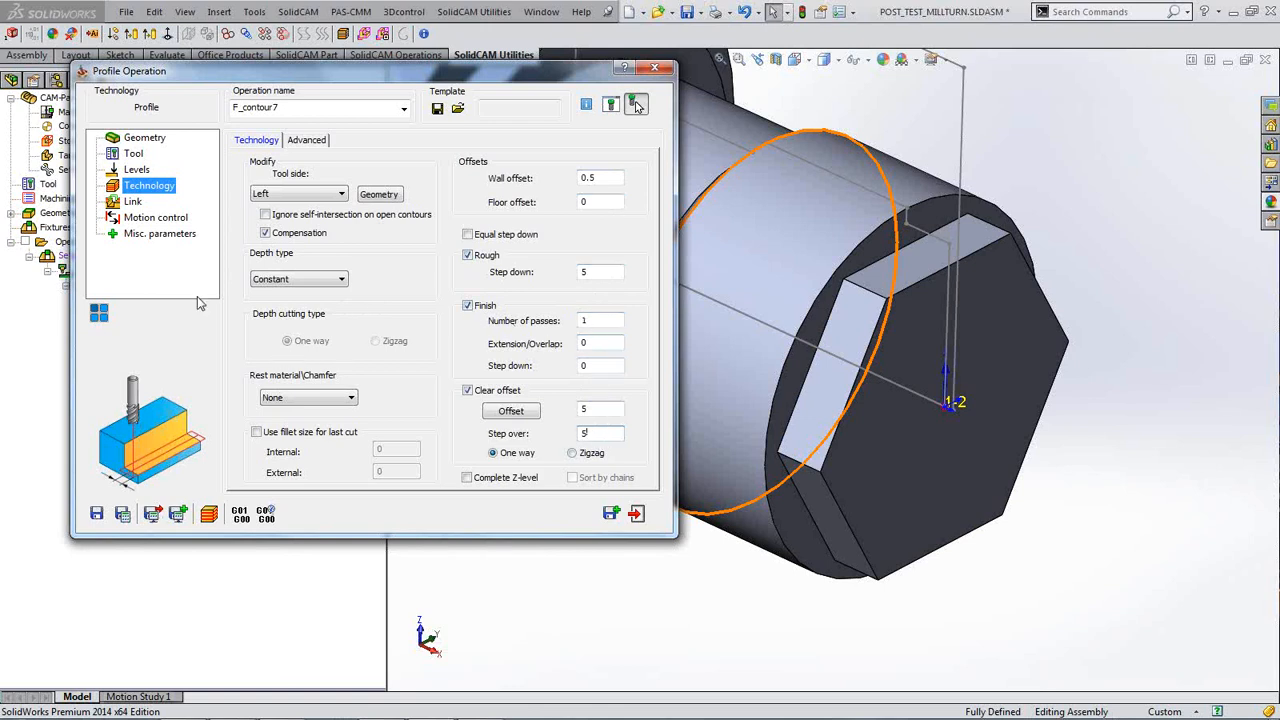
click(380, 198)
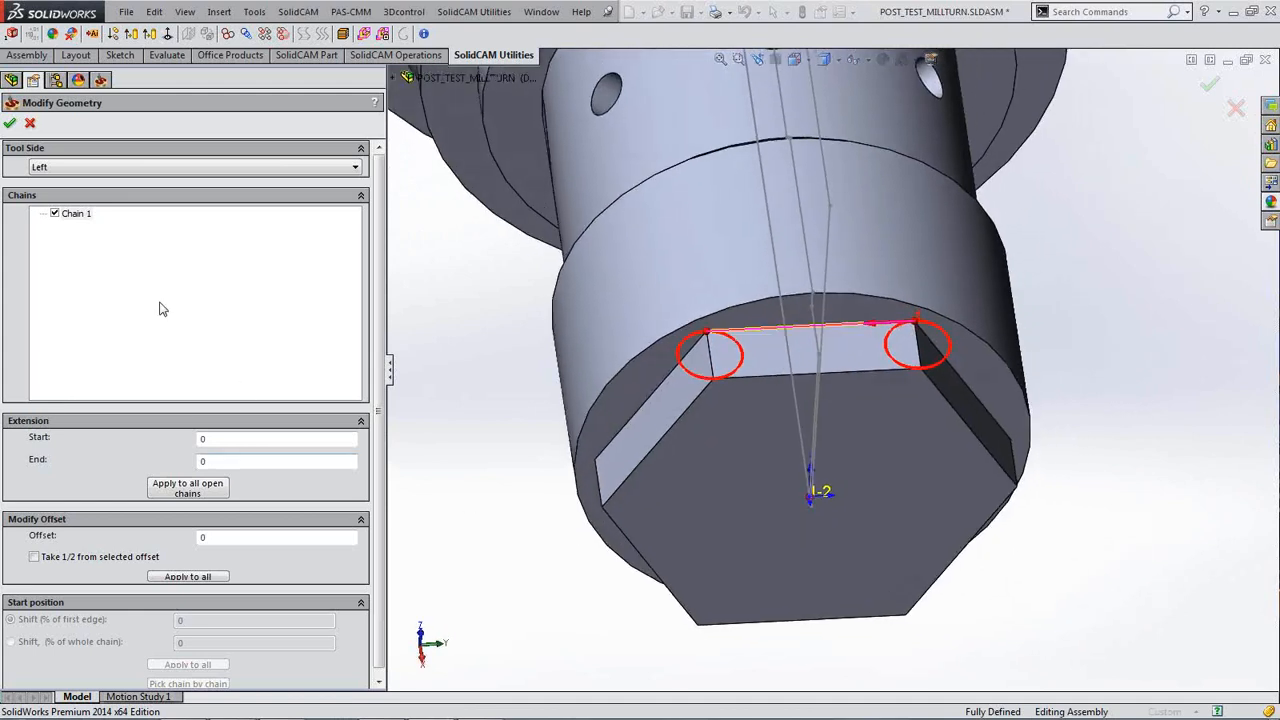
Step: Set Chain 1's start and end extensions to 10 in Modify Geometry
double_click(224, 441)
text(10)
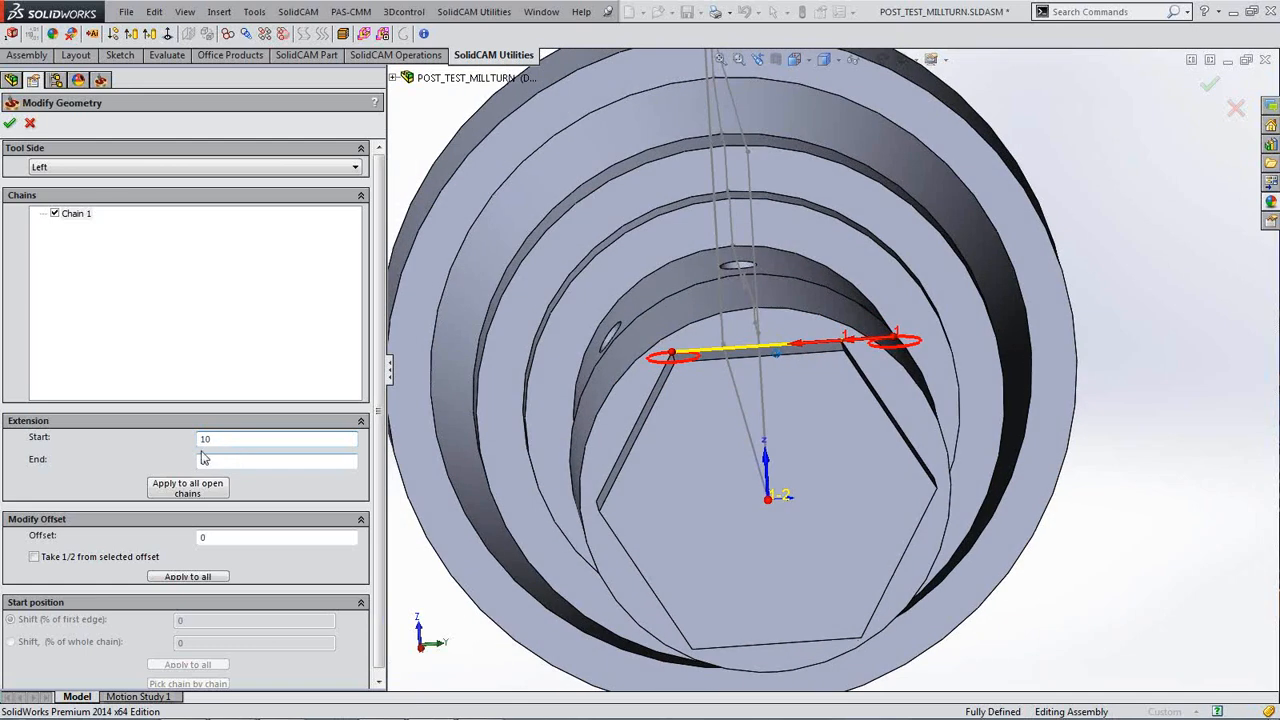
double_click(201, 460)
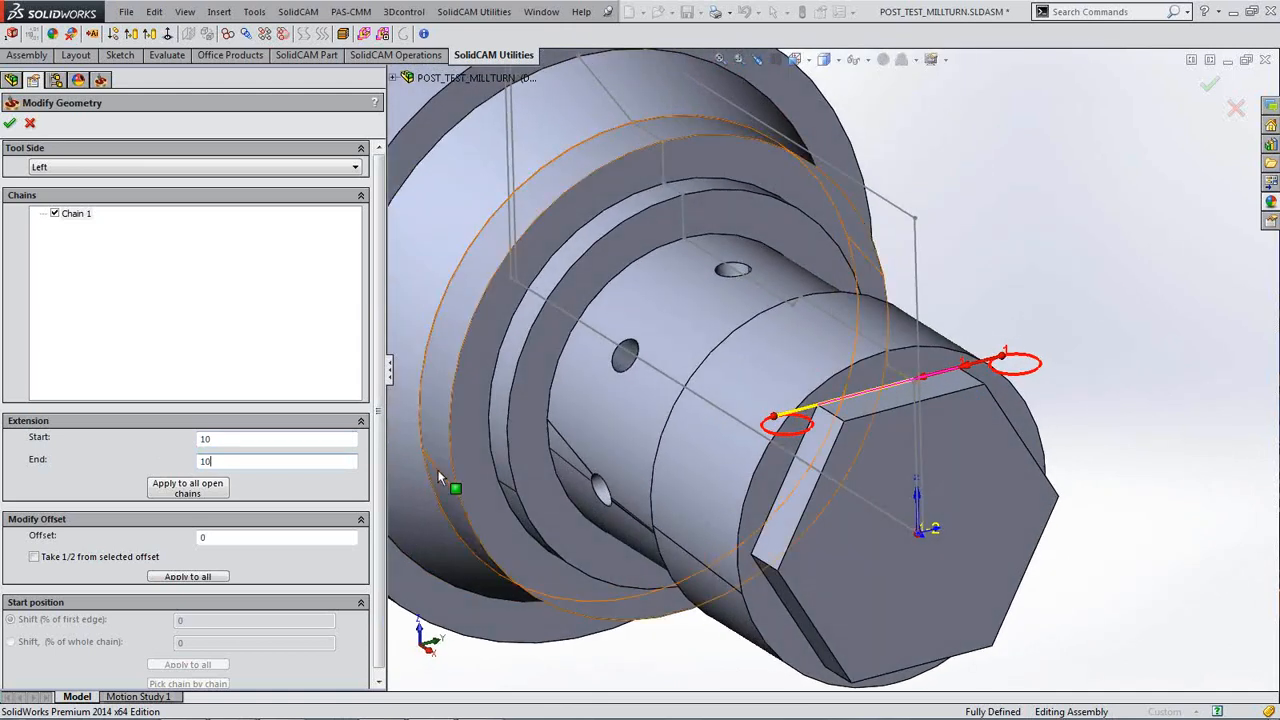
click(11, 124)
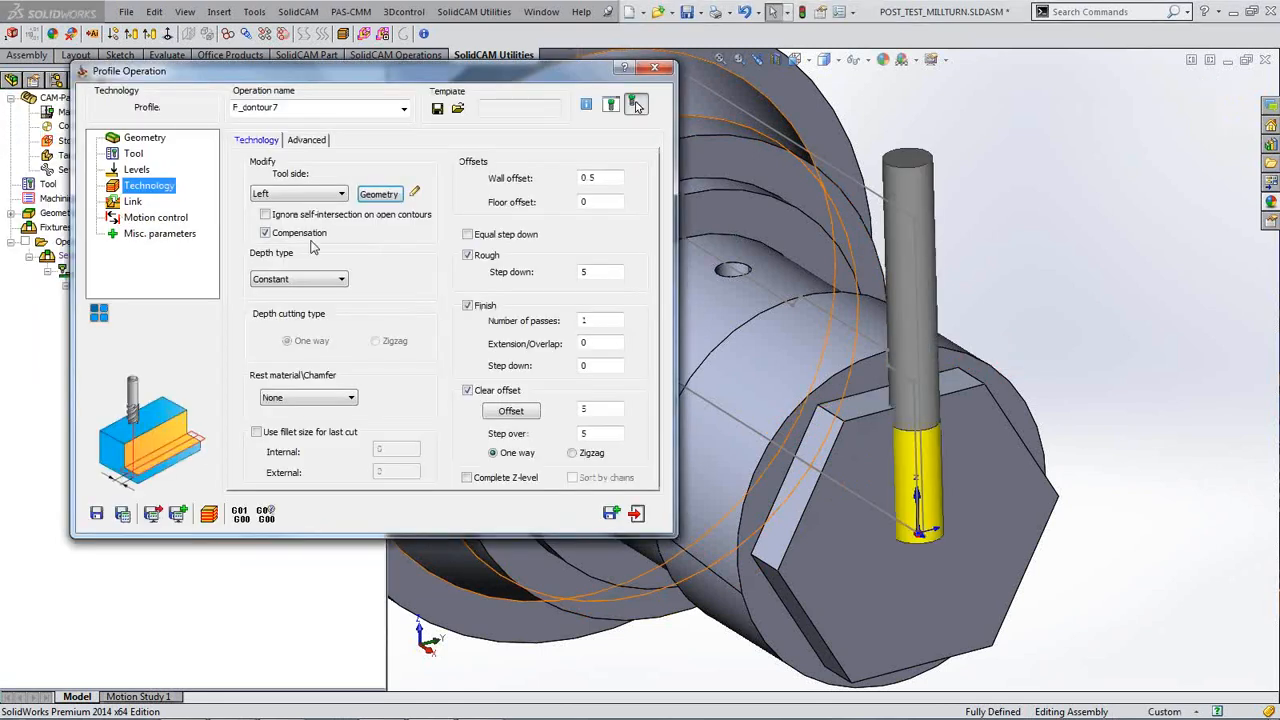
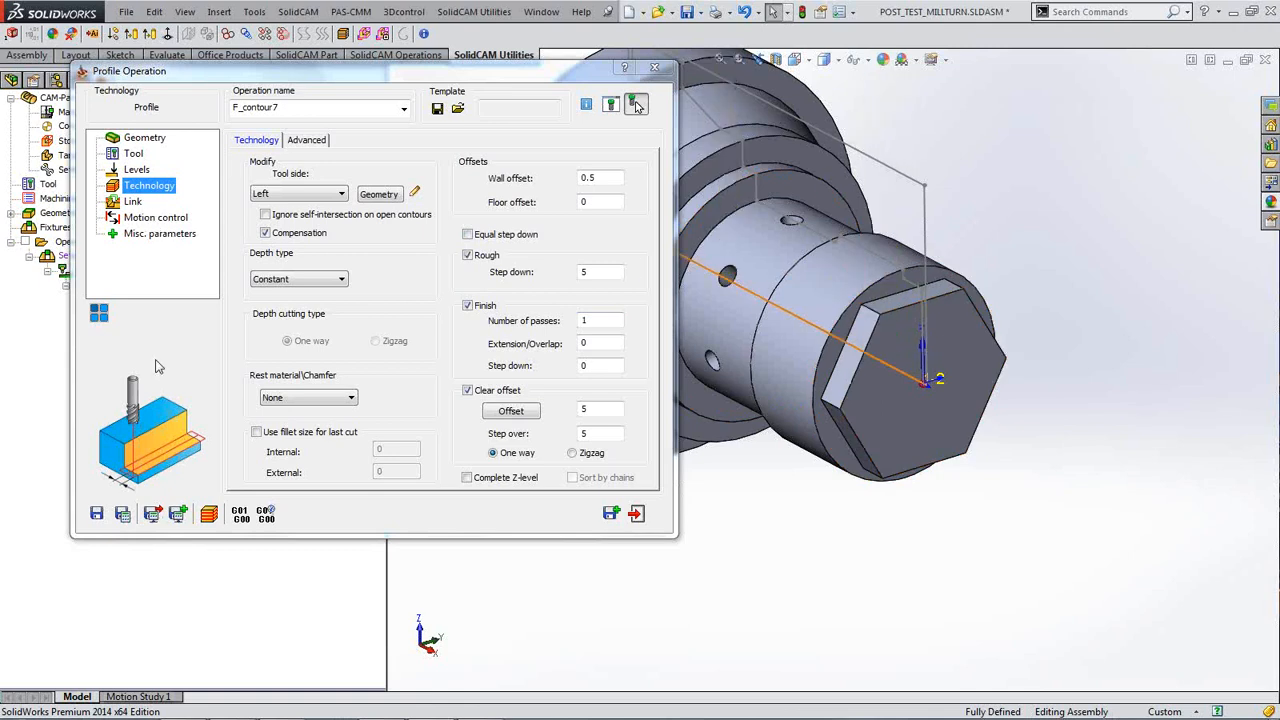
Step: Recalculate F_contour7 with the 4.5 step over and launch its simulation
click(122, 513)
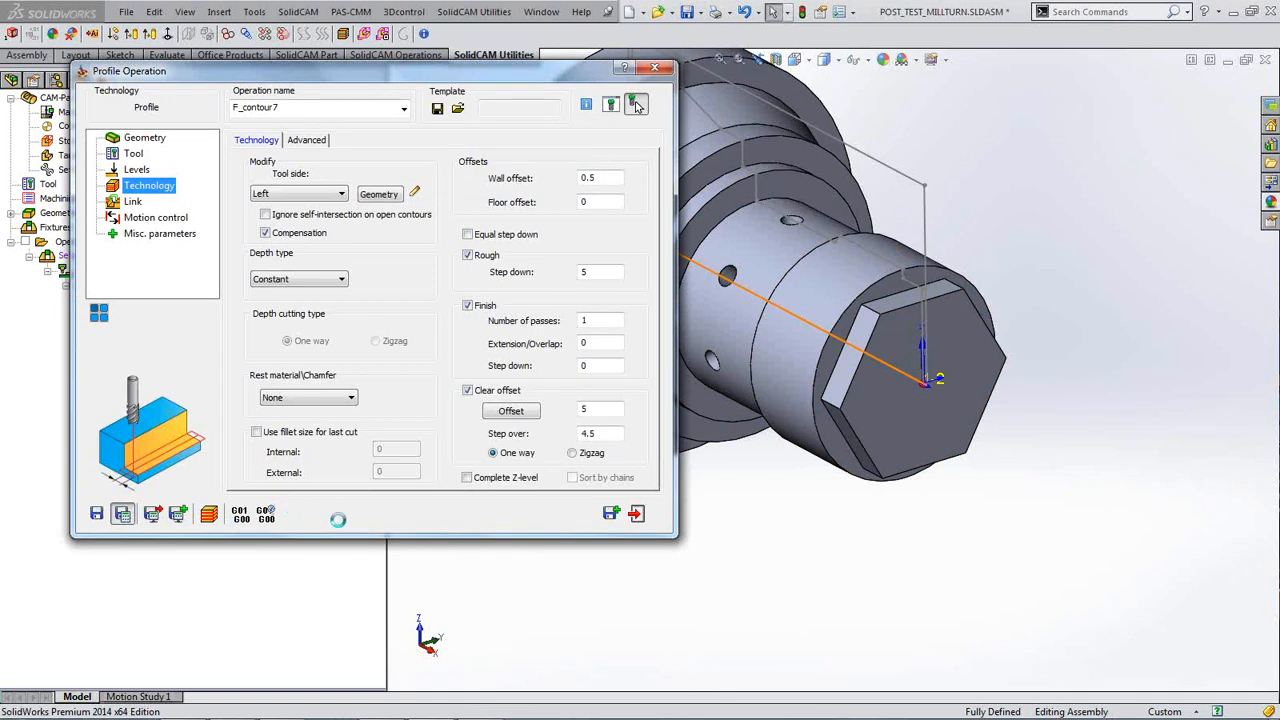
click(208, 514)
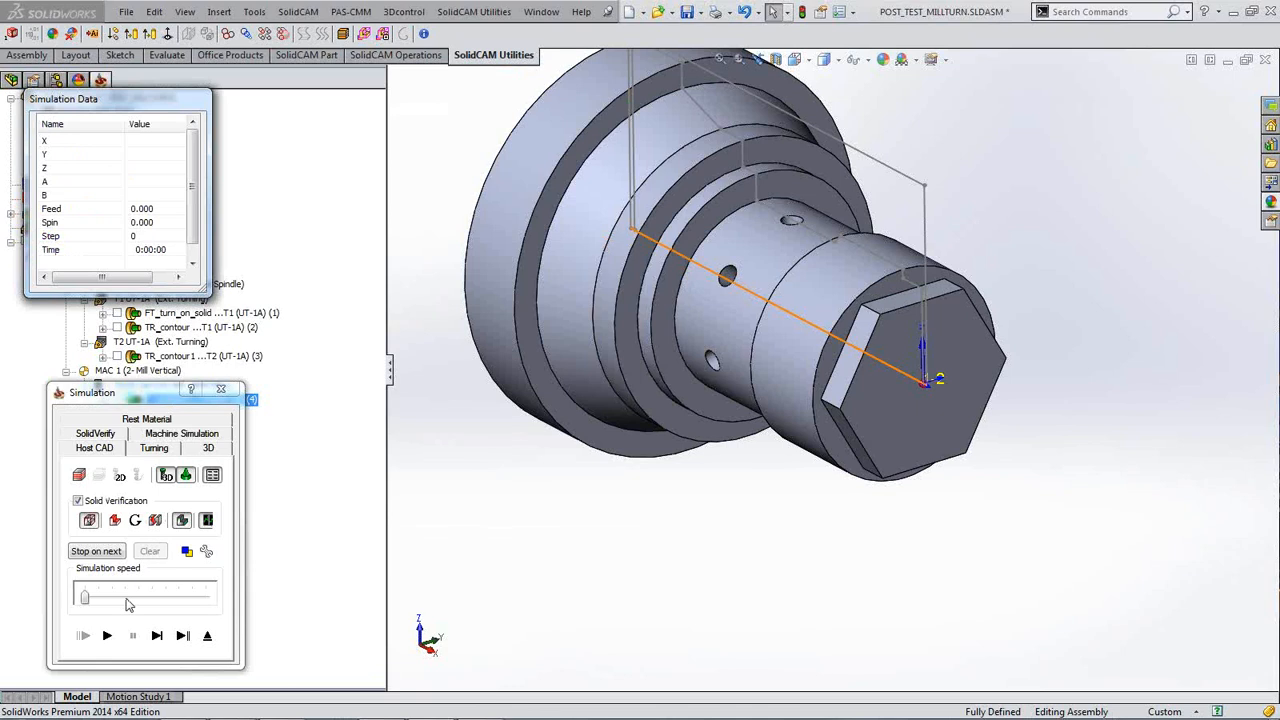
Step: Single-step the F_contour7 simulation through the first milling passes on the top hex flat
click(156, 637)
click(156, 636)
click(156, 636)
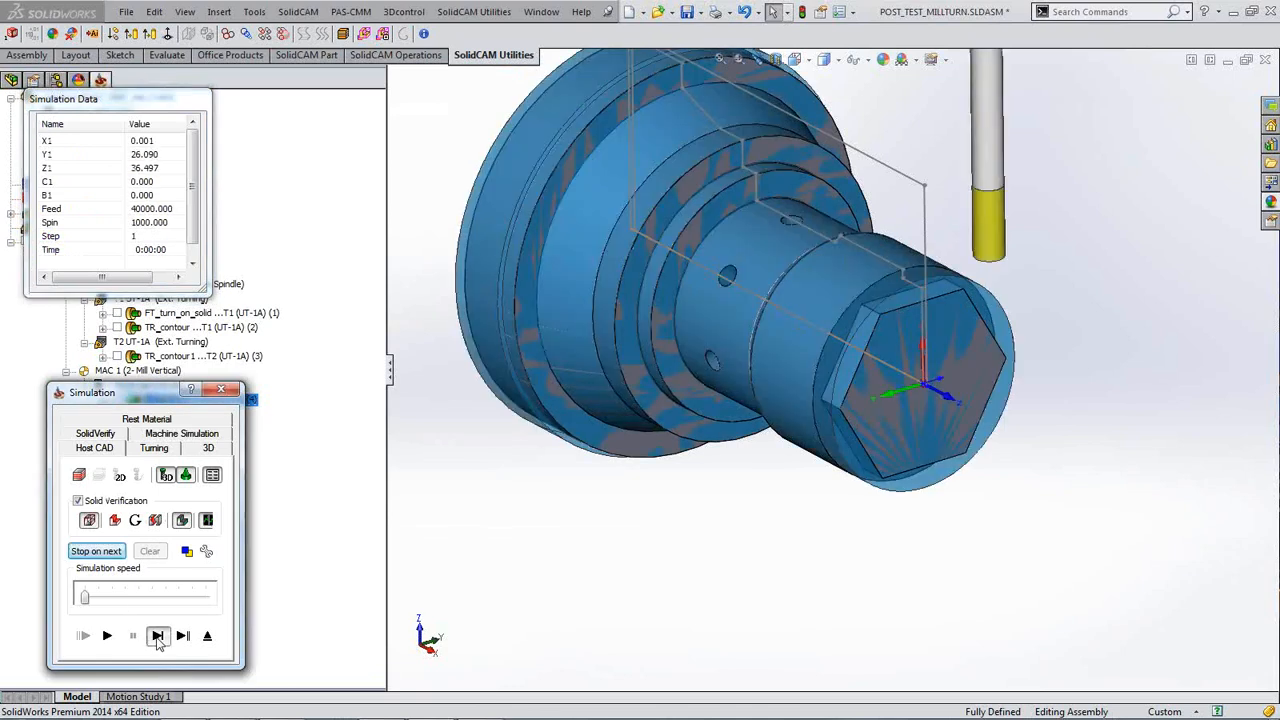
click(523, 527)
scroll(522, 525, down, 3)
click(154, 641)
click(154, 641)
click(153, 641)
click(153, 641)
click(153, 641)
click(153, 641)
click(153, 641)
click(153, 641)
click(153, 641)
click(153, 641)
click(153, 641)
click(153, 641)
click(153, 641)
click(153, 641)
click(153, 641)
click(153, 641)
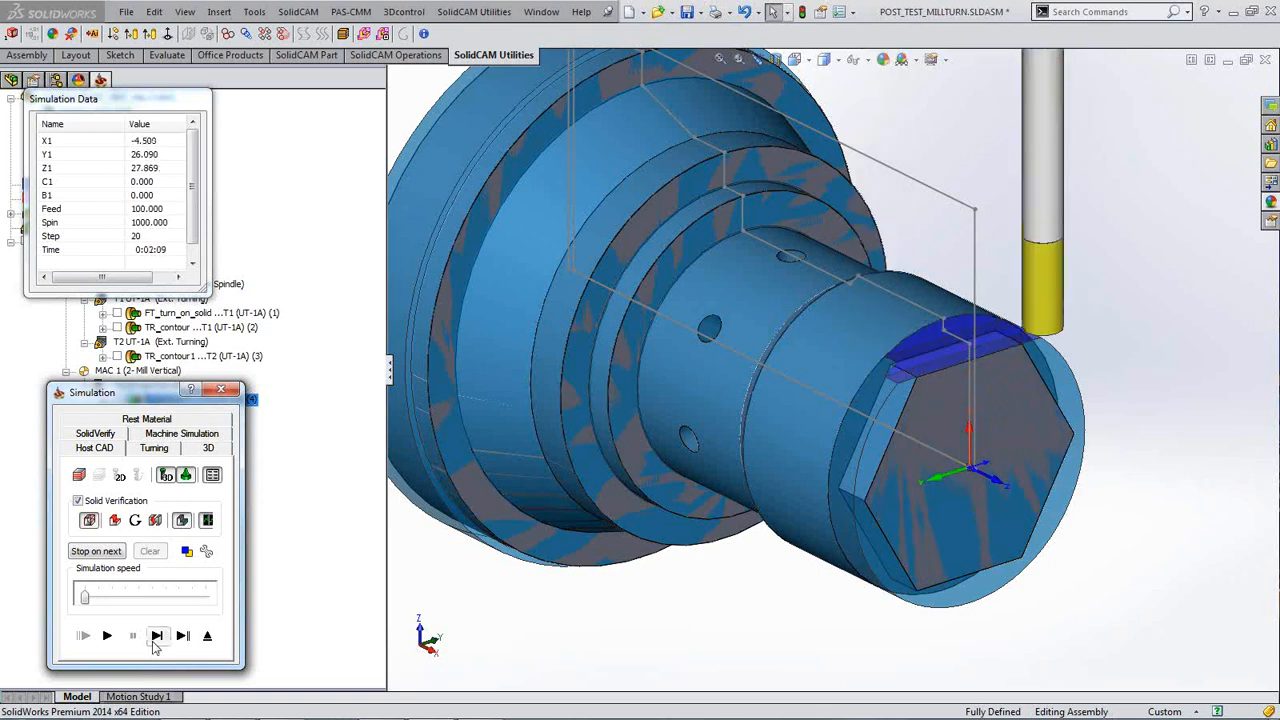
click(153, 641)
click(153, 641)
click(153, 641)
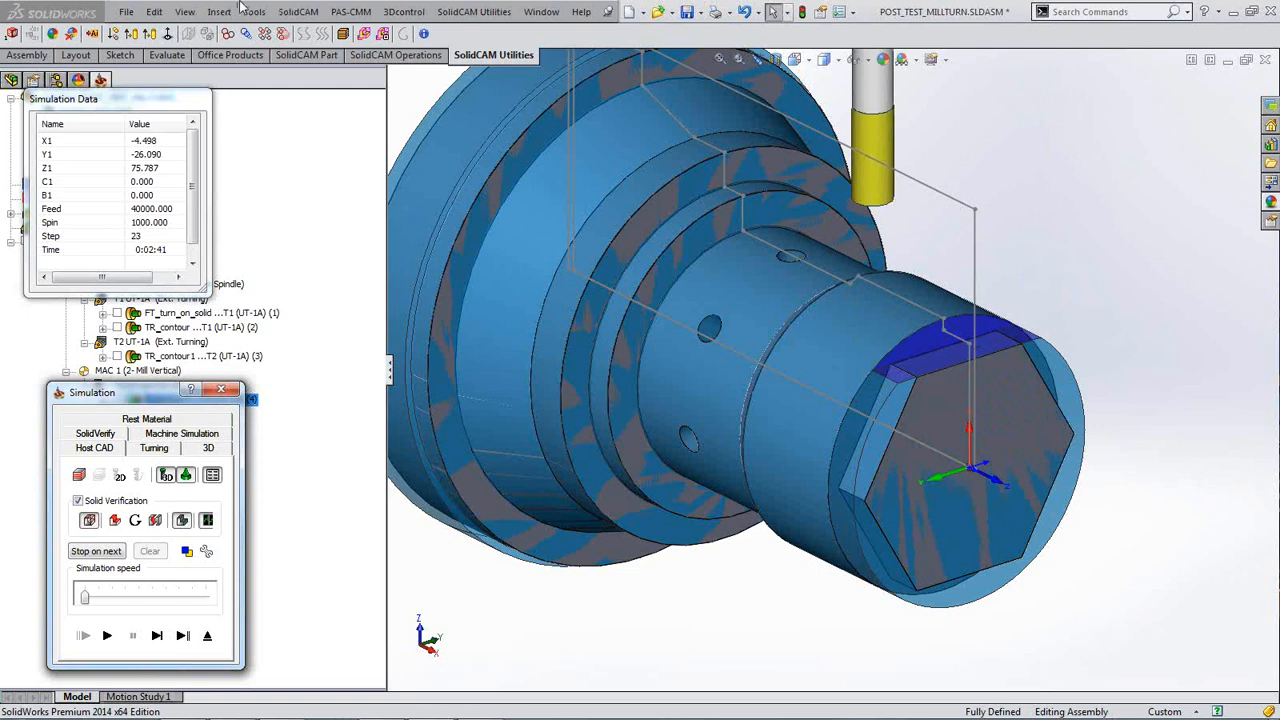
Step: Play the simulation continuously, replay it, and return to the Profile Operation dialog
click(109, 638)
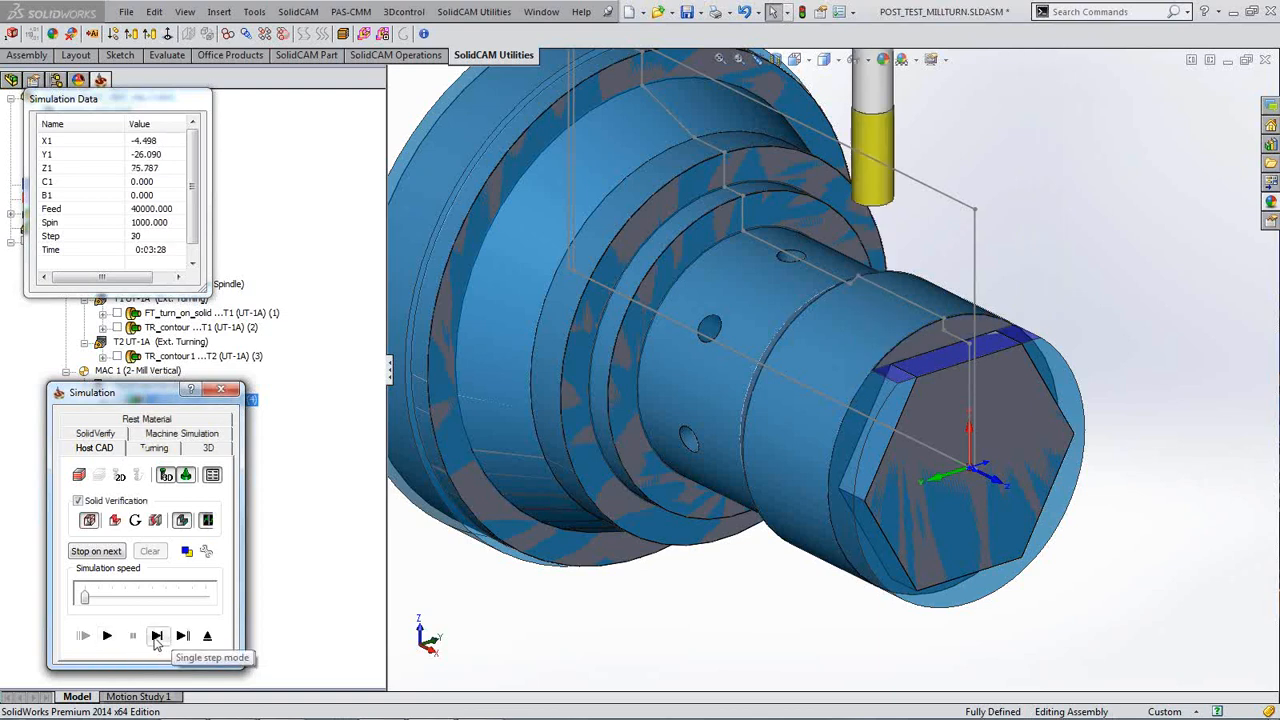
click(108, 640)
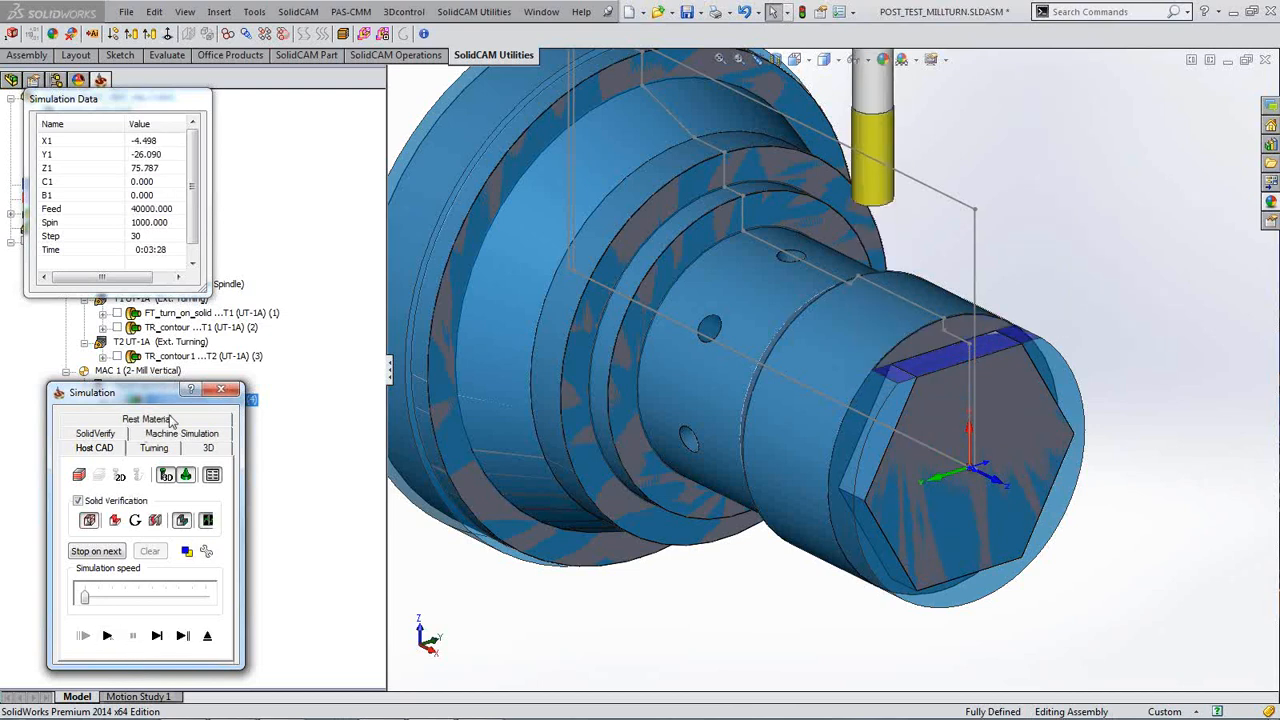
click(224, 391)
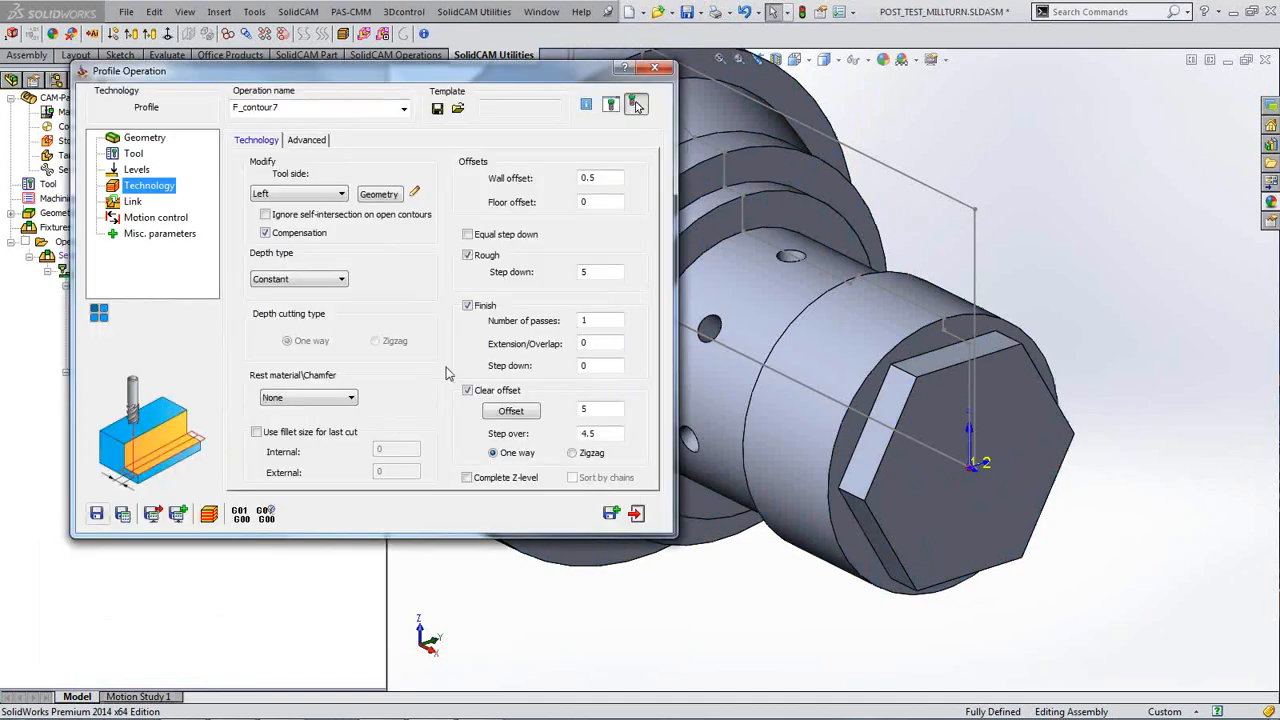
Step: Enable Complete Z-level, recalculate F_contour7, and play its flat-cut simulation before closing it
click(467, 479)
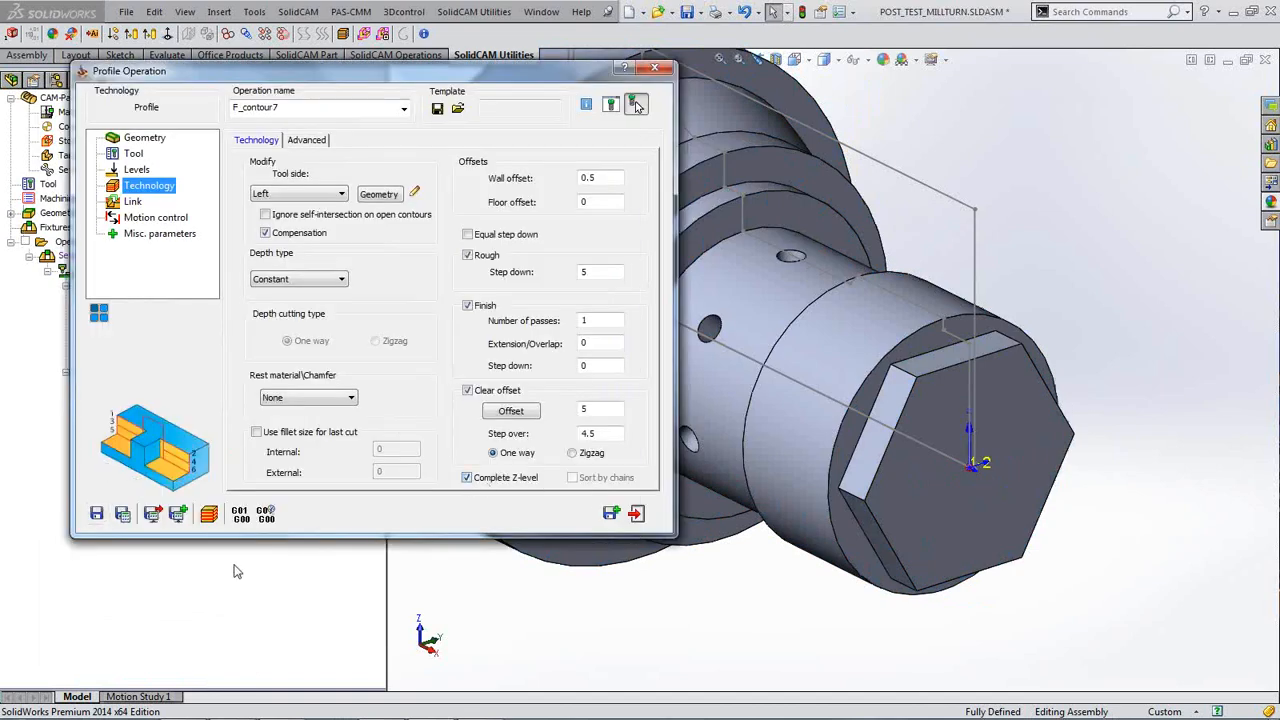
click(122, 513)
click(209, 516)
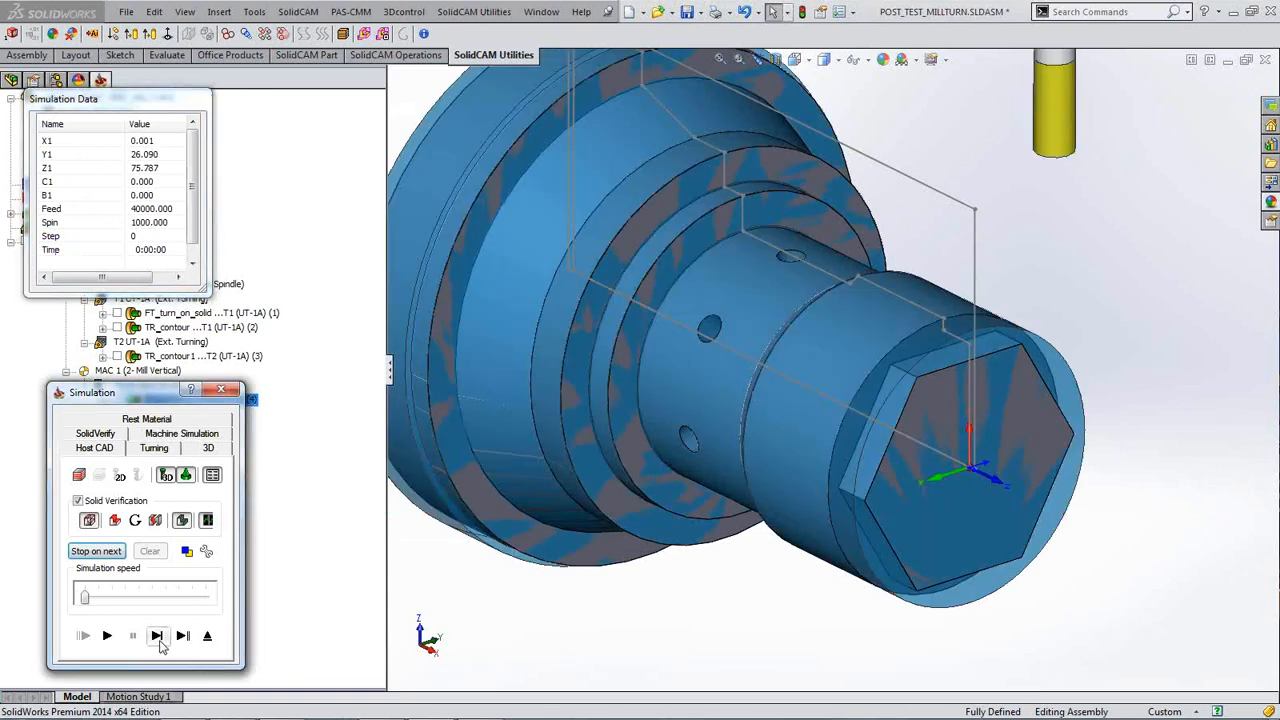
click(107, 636)
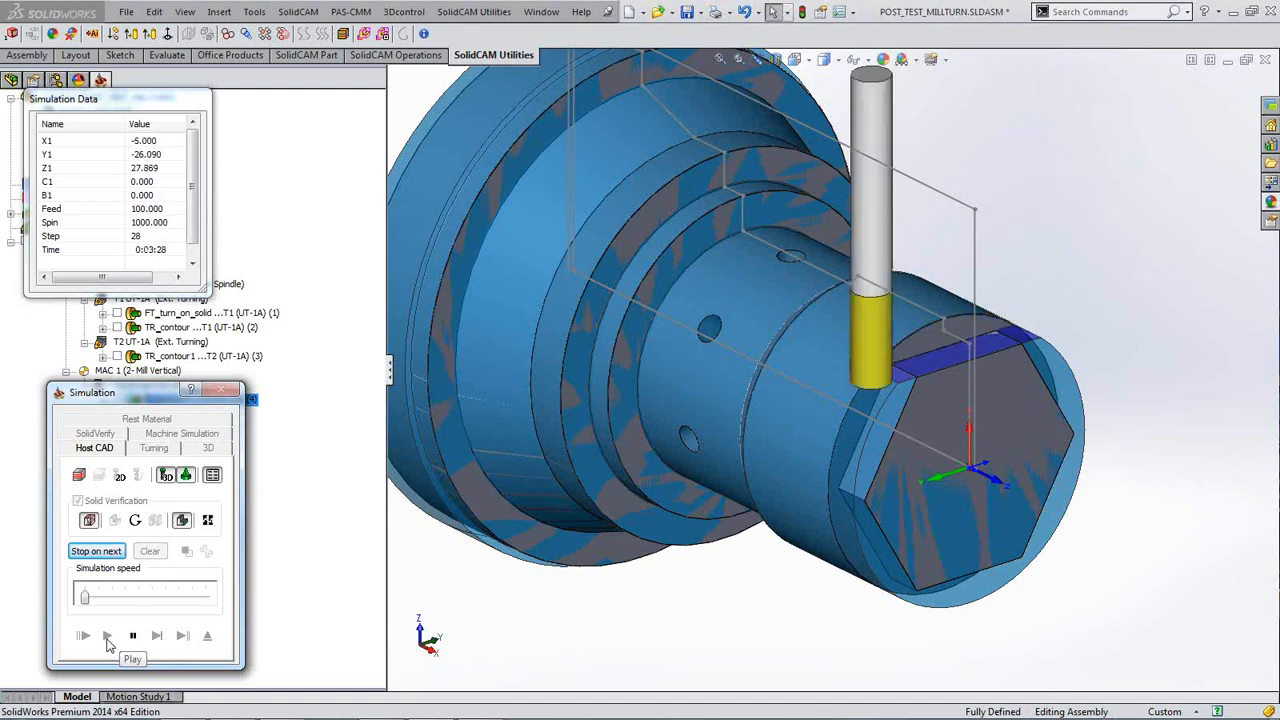
click(222, 393)
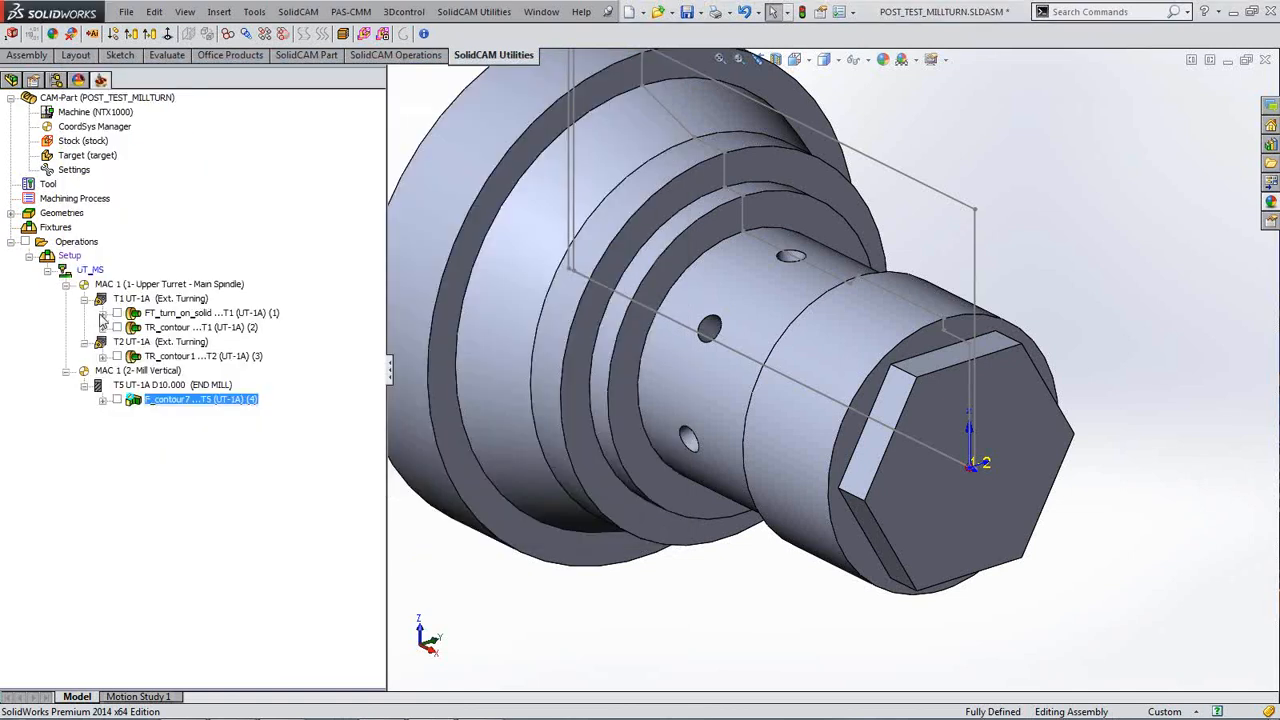
Step: Add a 4-axis transformation of 60° with 5 steps plus the original, then recalculate
click(99, 314)
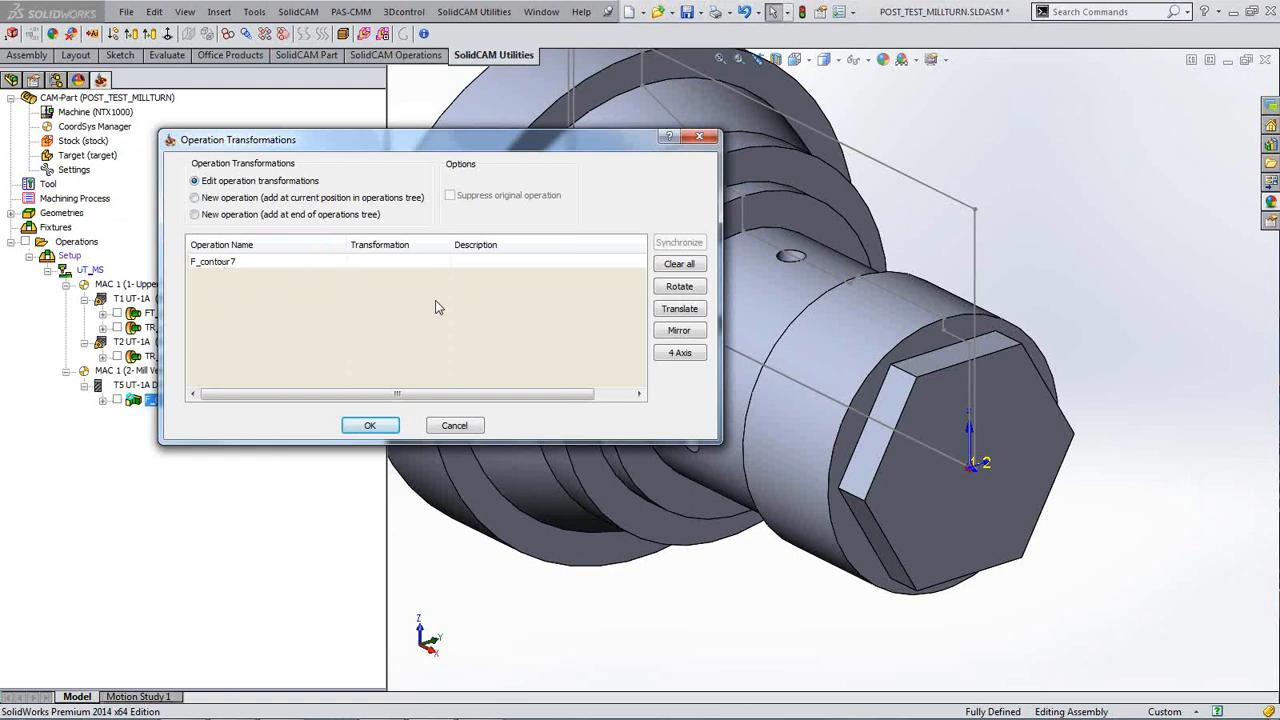
click(683, 352)
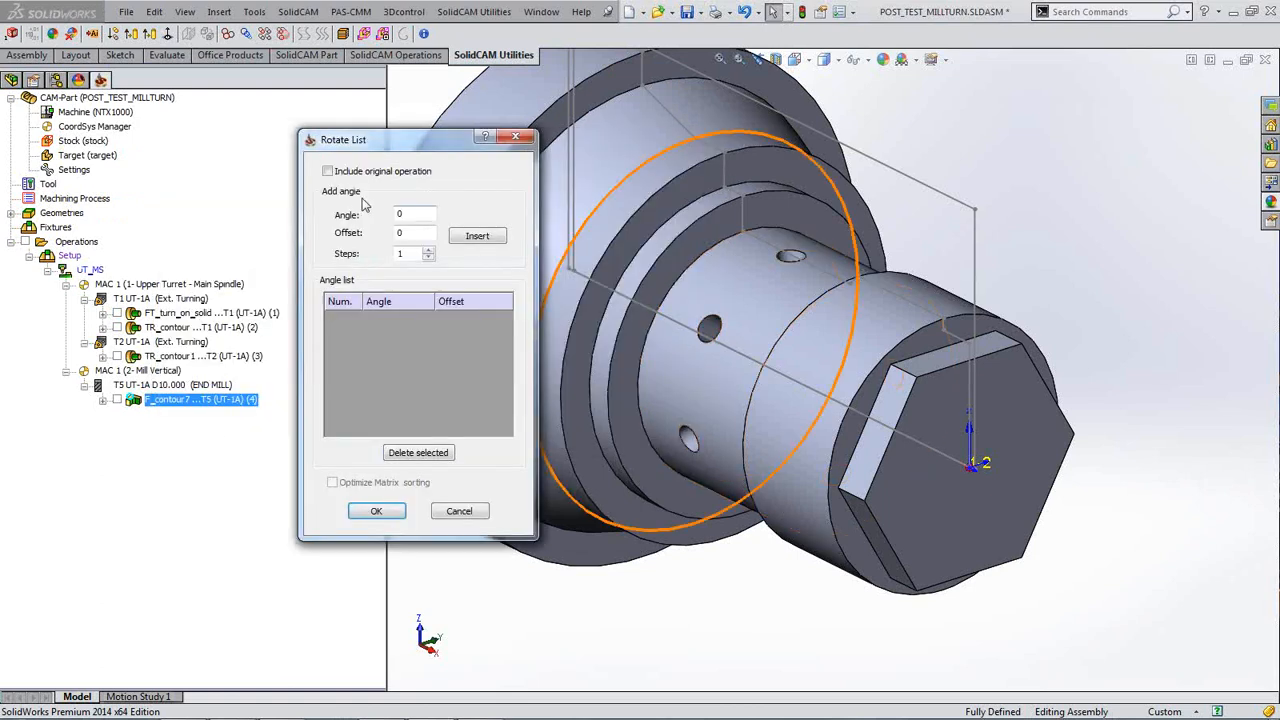
click(327, 171)
double_click(408, 213)
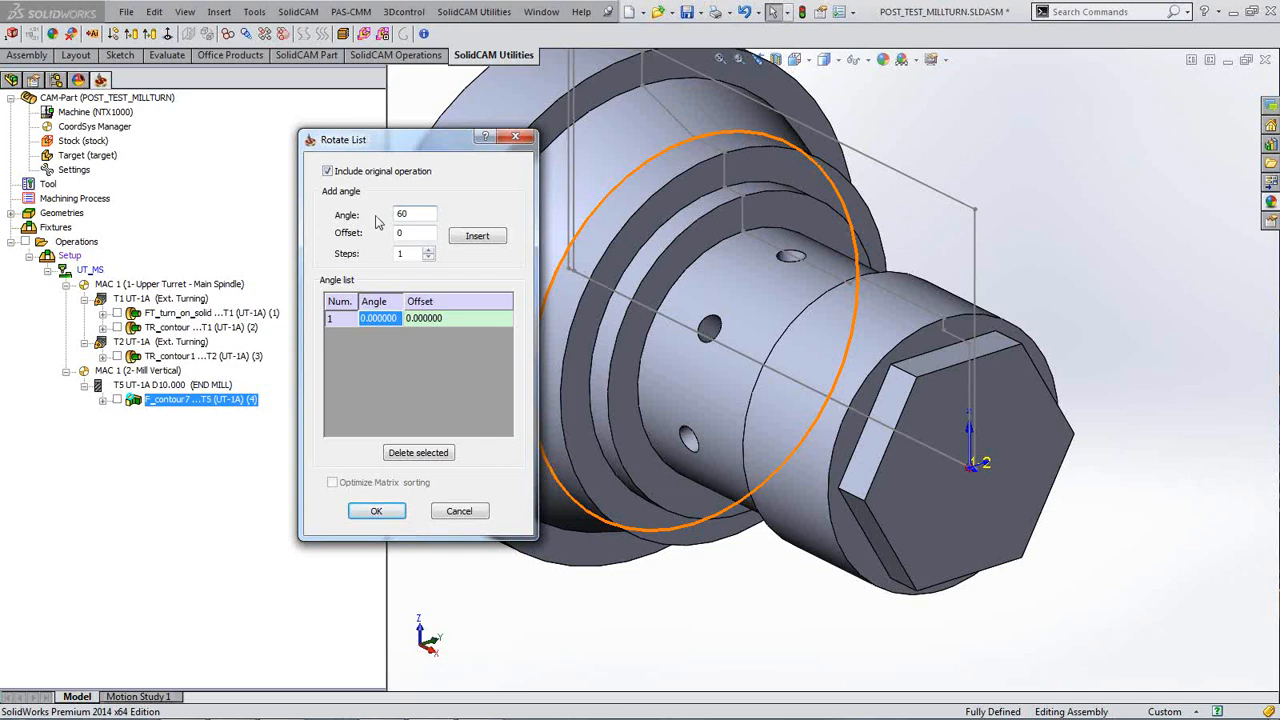
double_click(410, 253)
text(5)
click(480, 240)
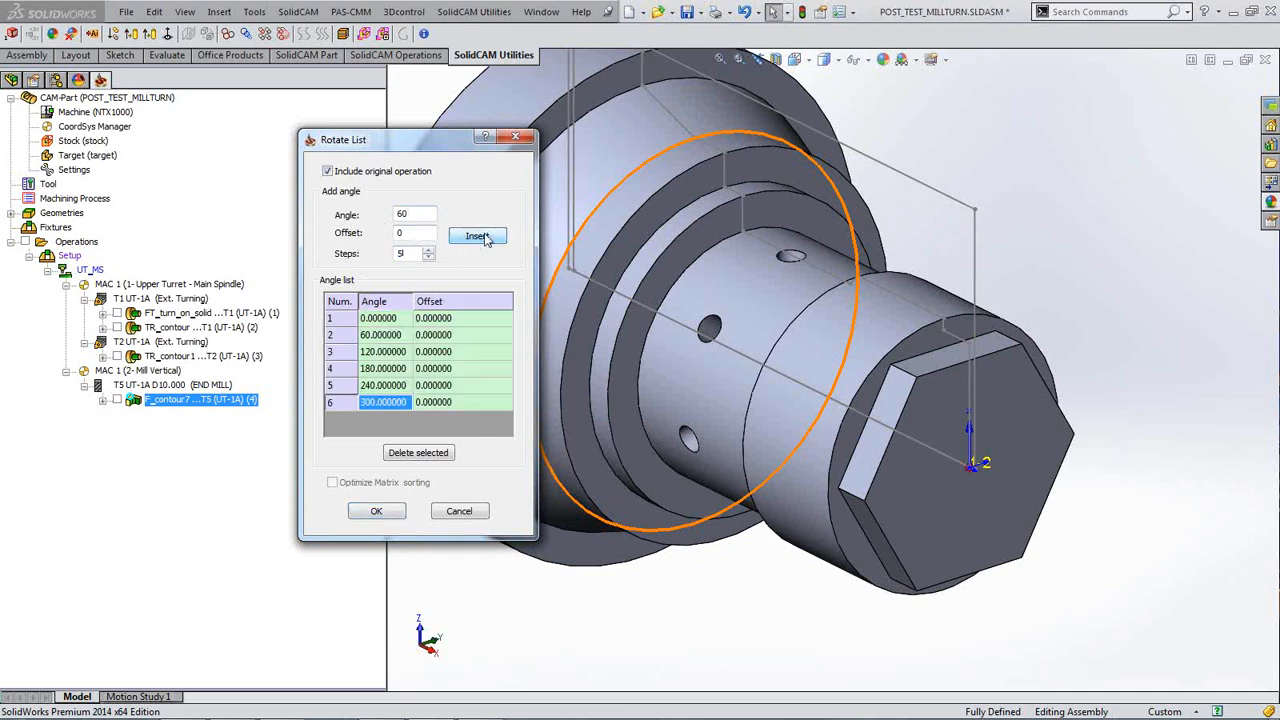
click(376, 511)
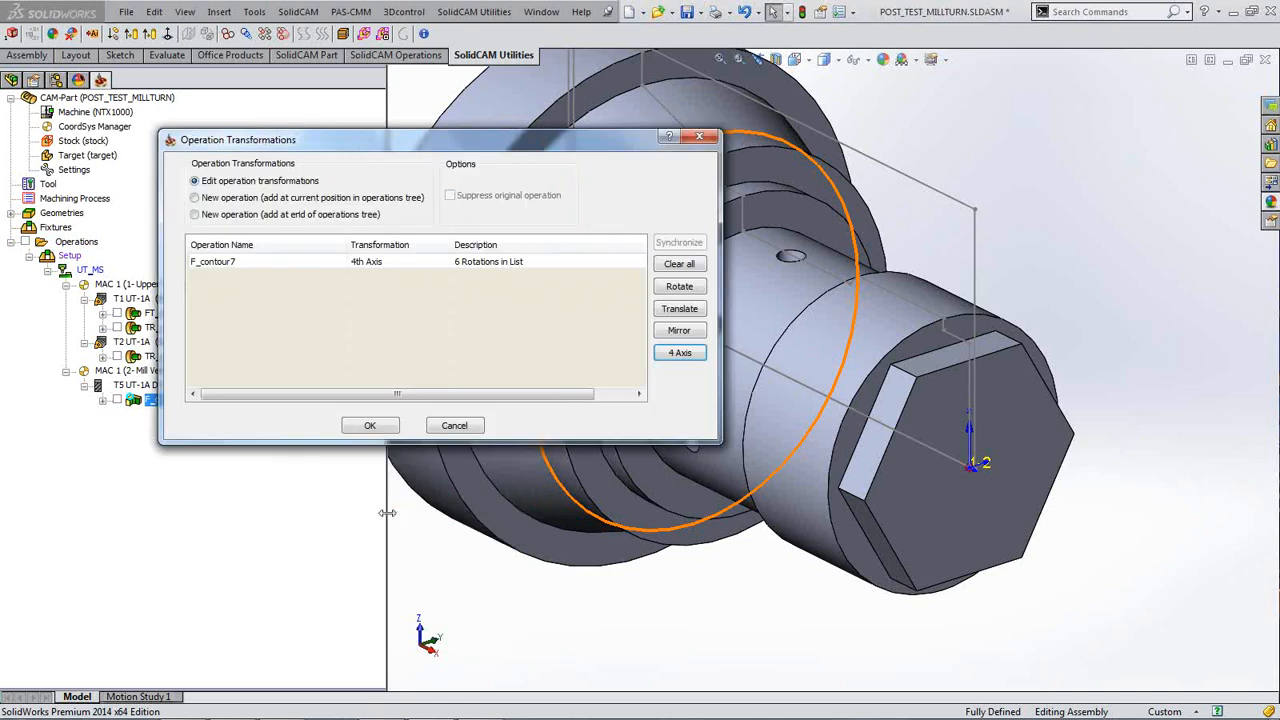
click(369, 425)
click(122, 514)
click(465, 125)
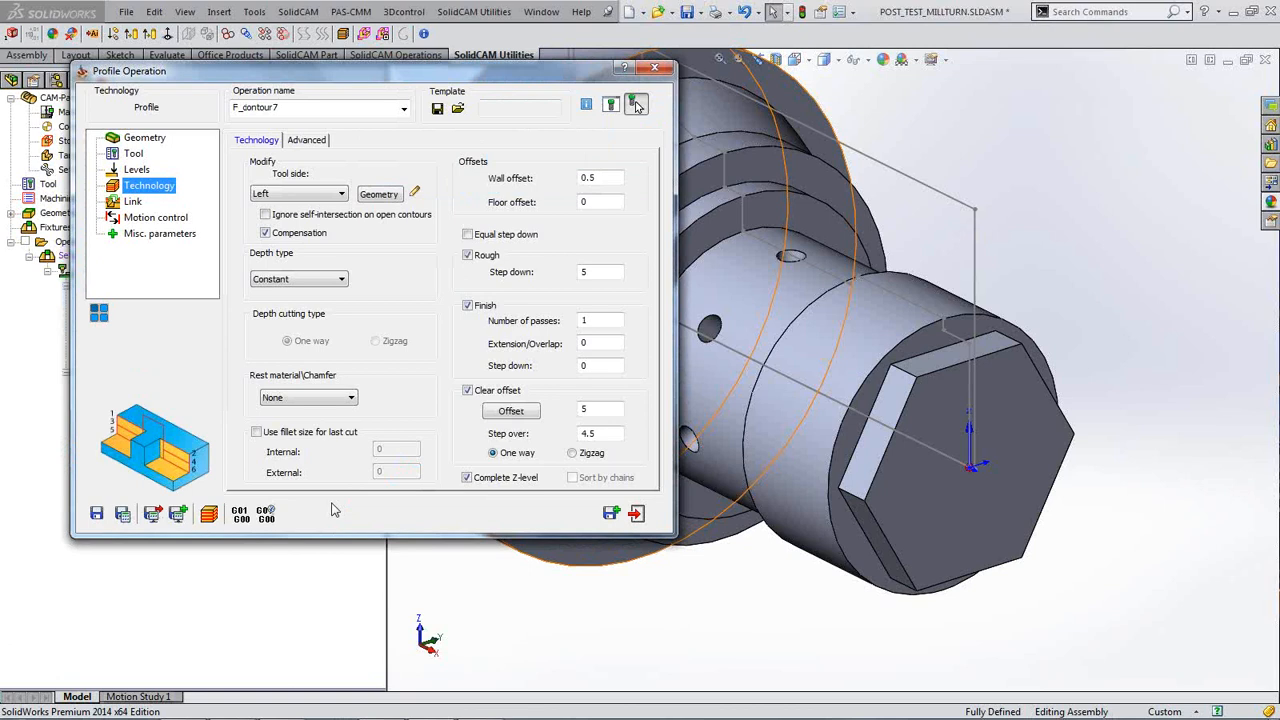
Step: Play the simulation of the flats milled at each 60° rotation through C 300°, then close it
click(209, 513)
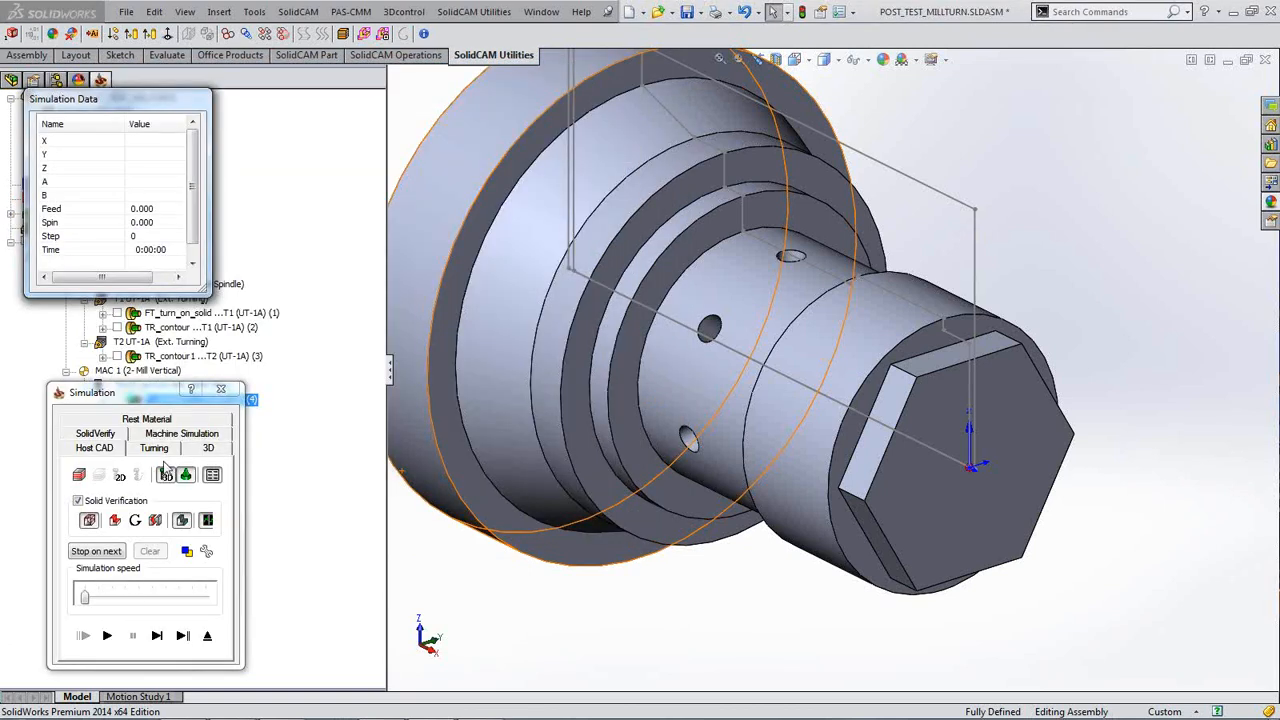
click(107, 636)
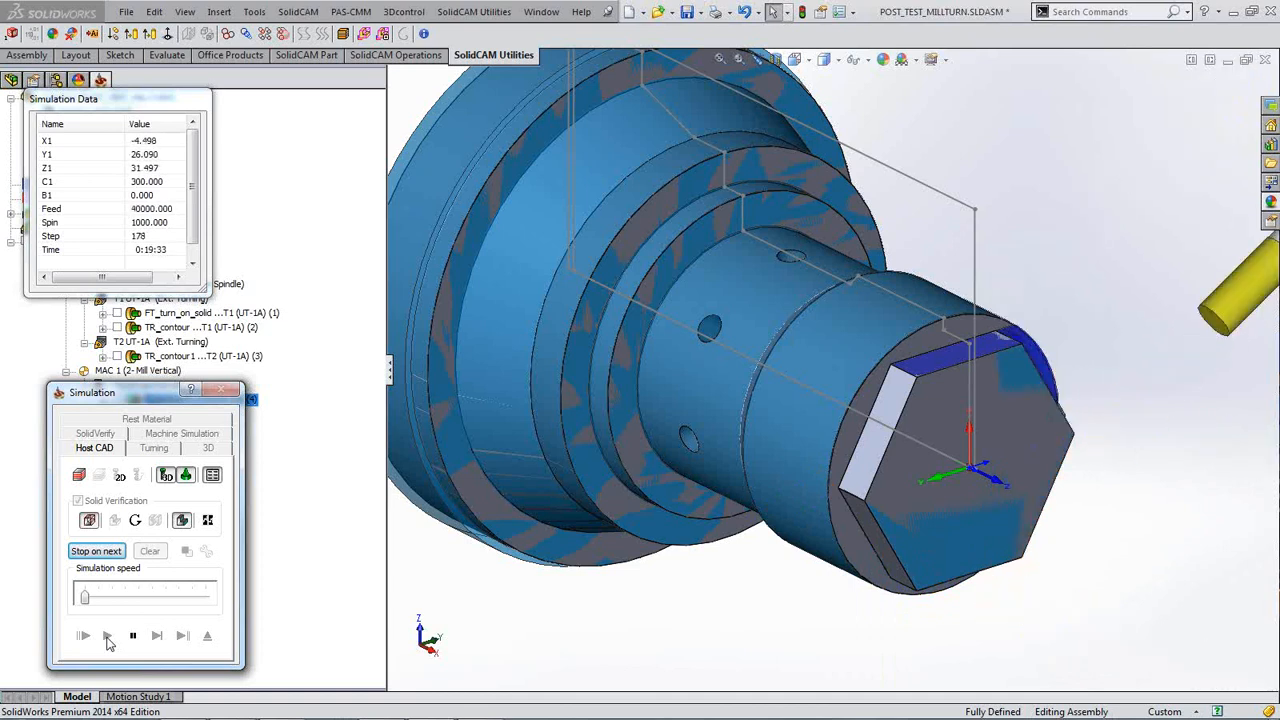
click(132, 635)
click(436, 567)
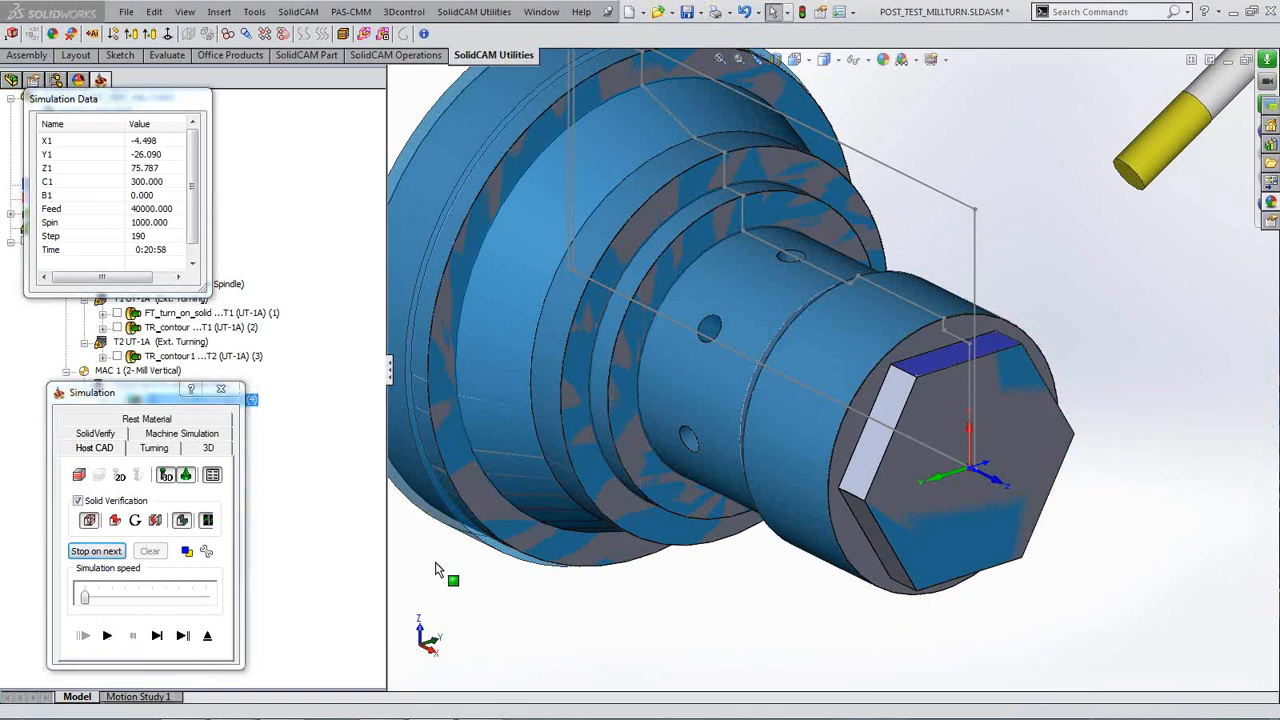
key(f)
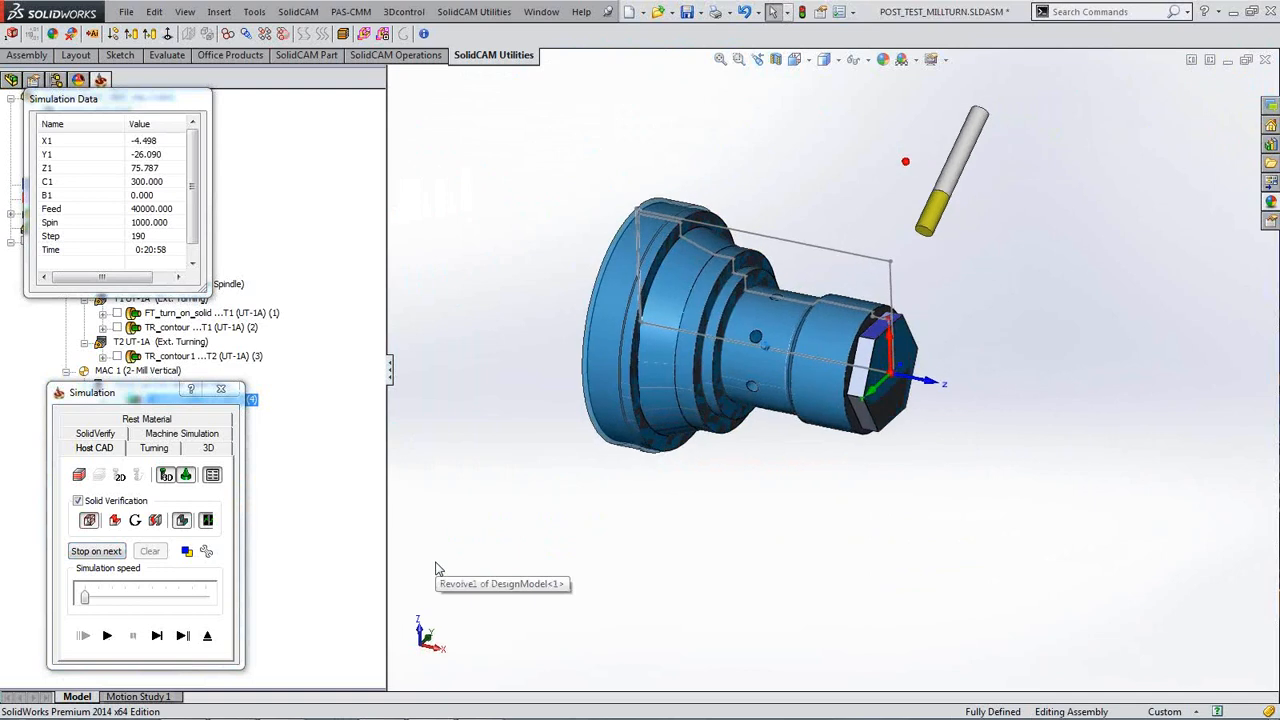
click(221, 388)
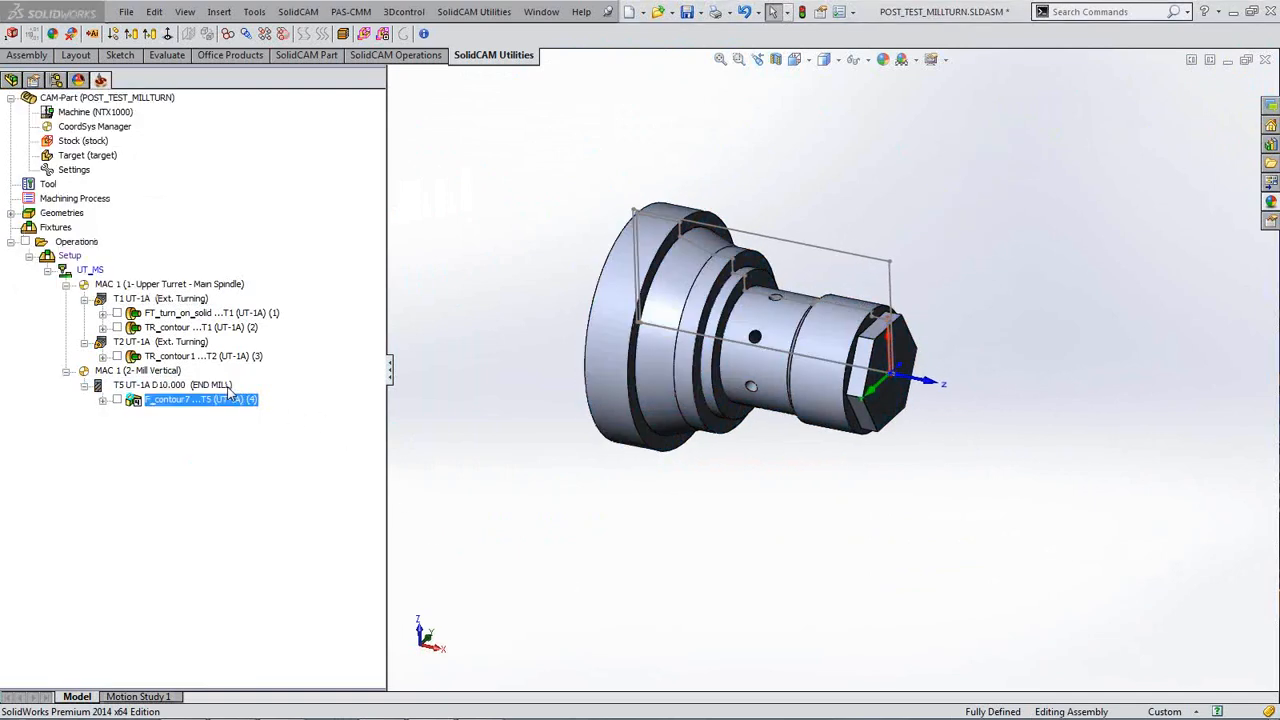
click(656, 68)
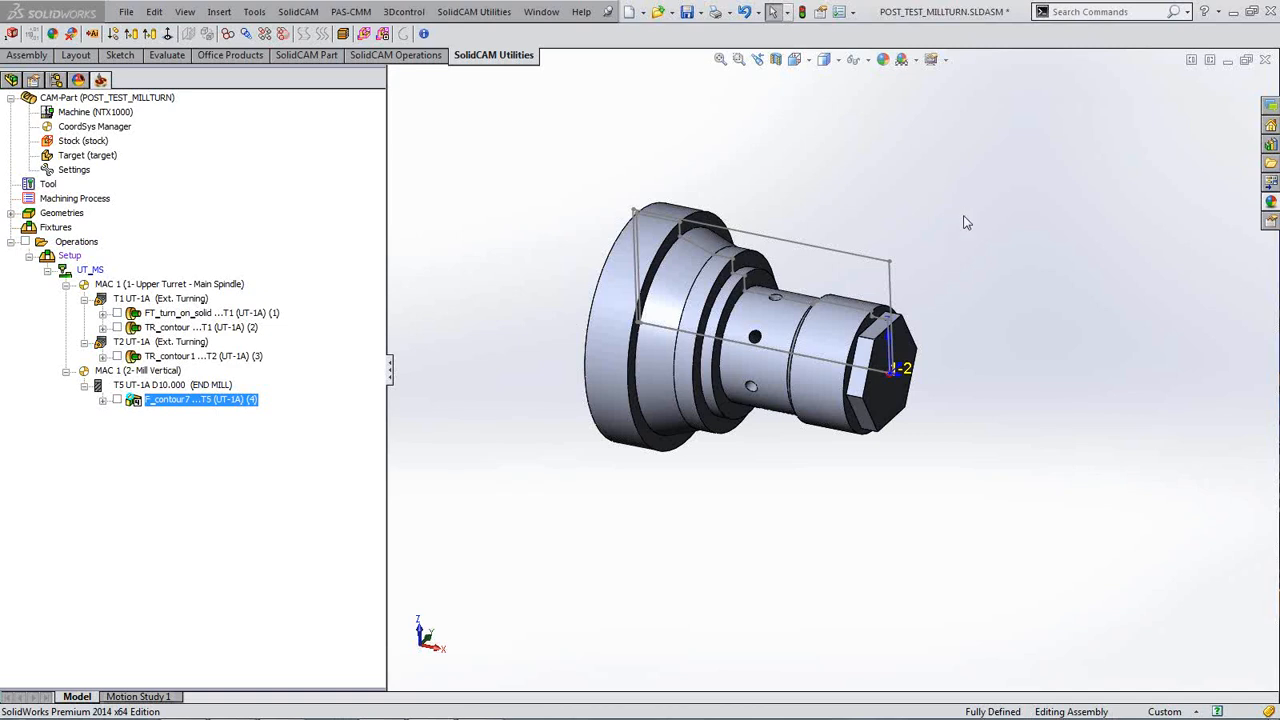
scroll(977, 233, down, 2)
scroll(977, 233, down, 1)
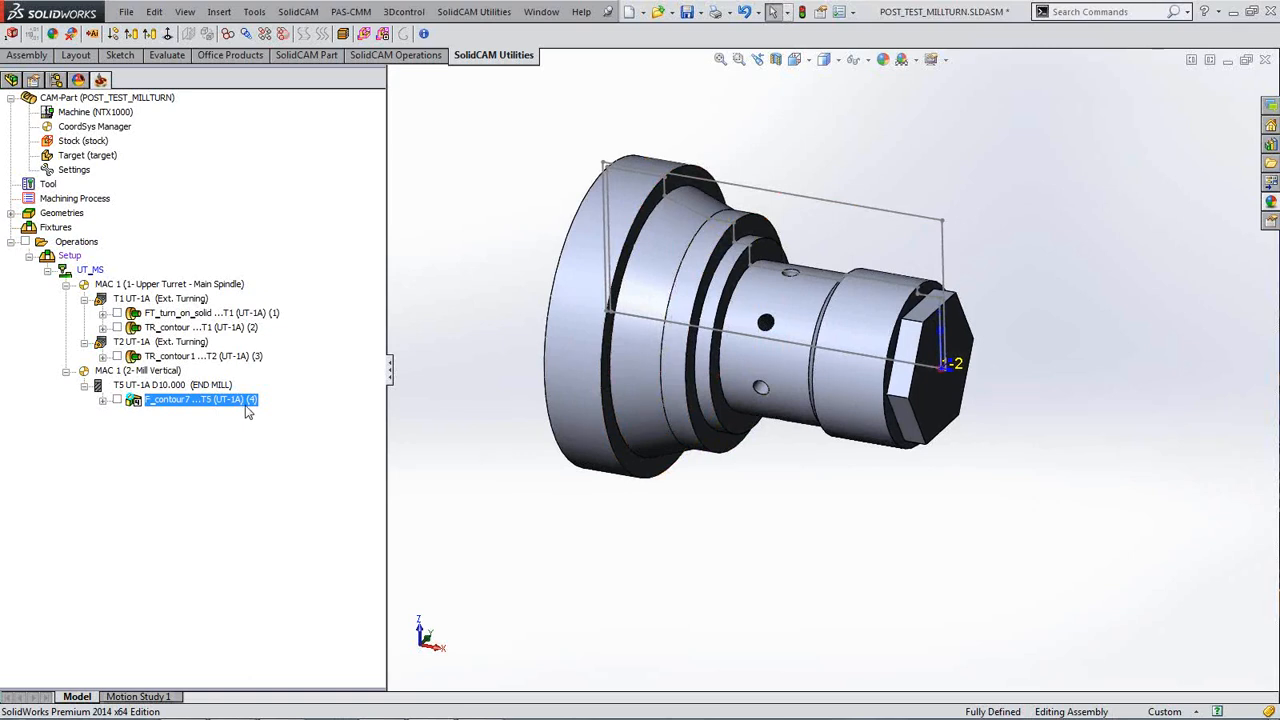
scroll(496, 373, down, 2)
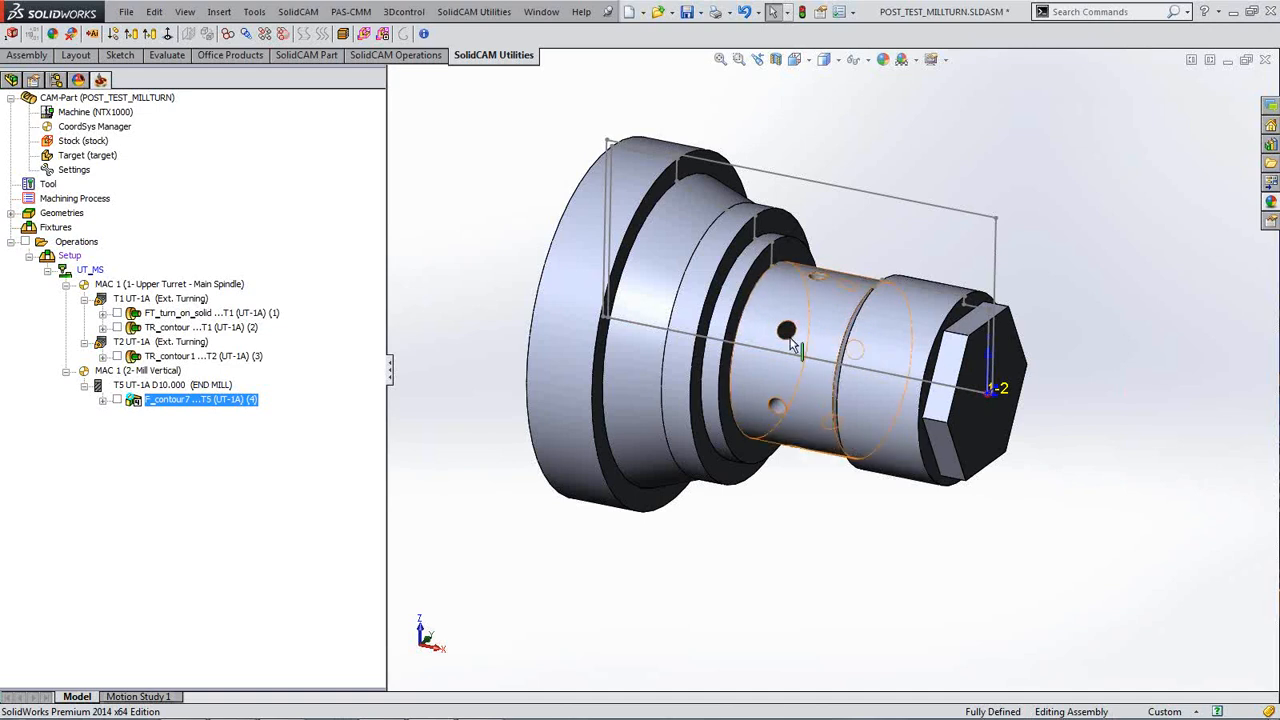
click(591, 506)
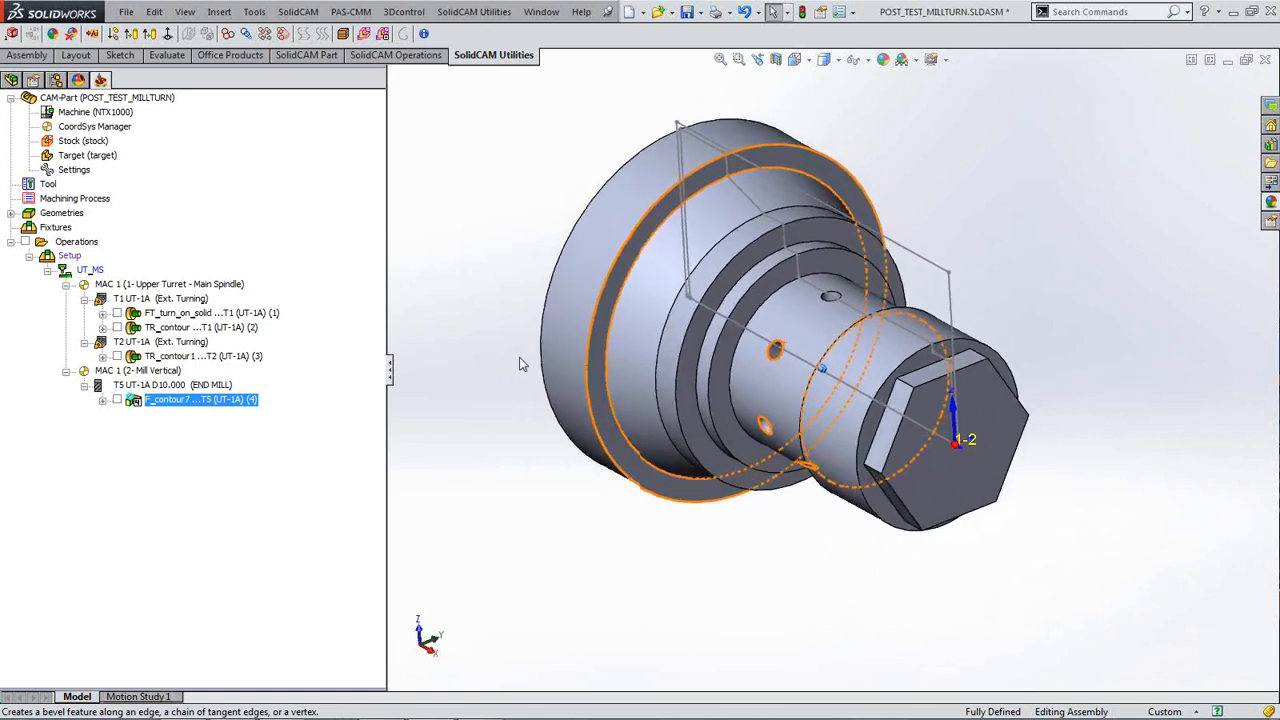
click(519, 363)
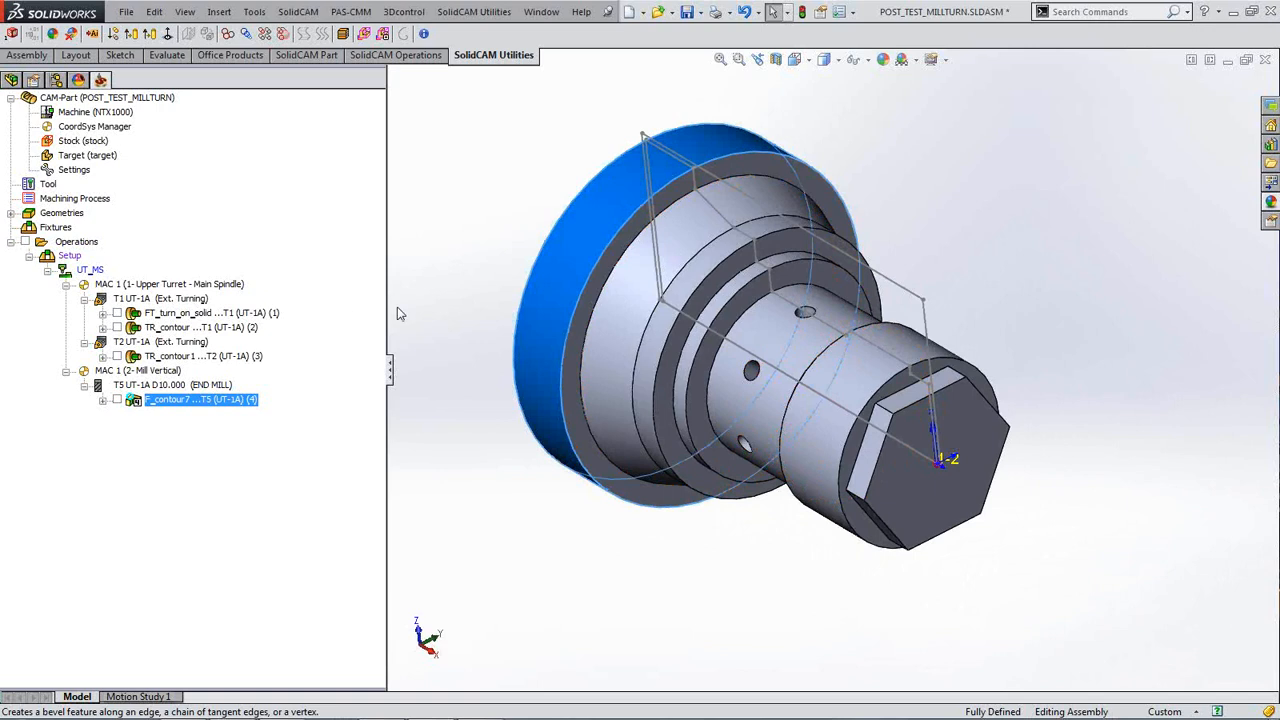
click(456, 327)
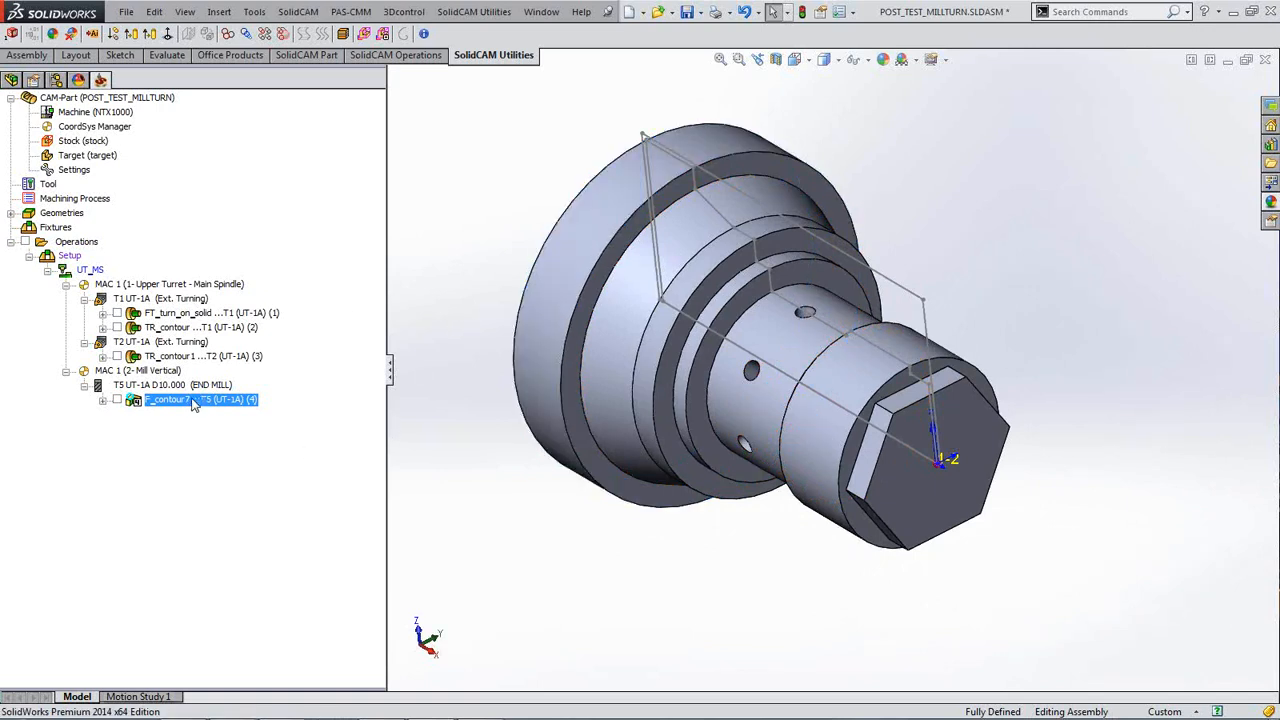
Step: Add a new Drilling operation after the last milling operation
right_click(194, 402)
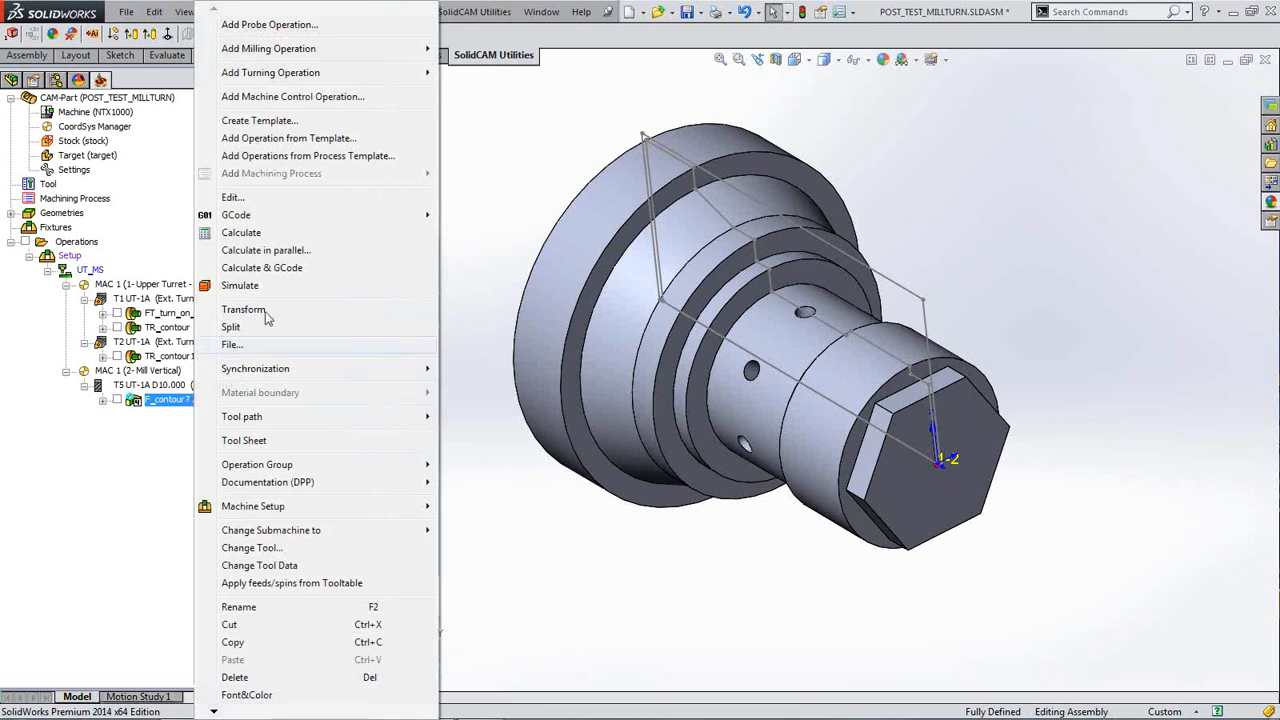
mouse_move(305, 57)
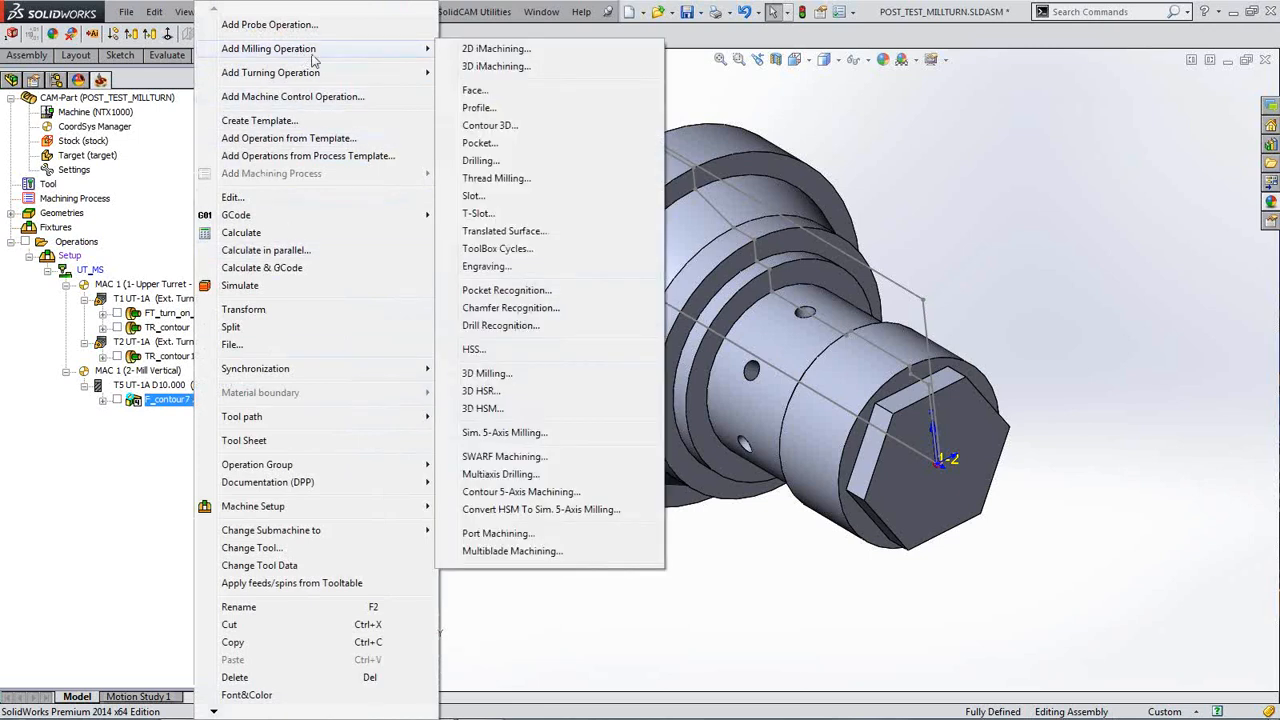
click(493, 166)
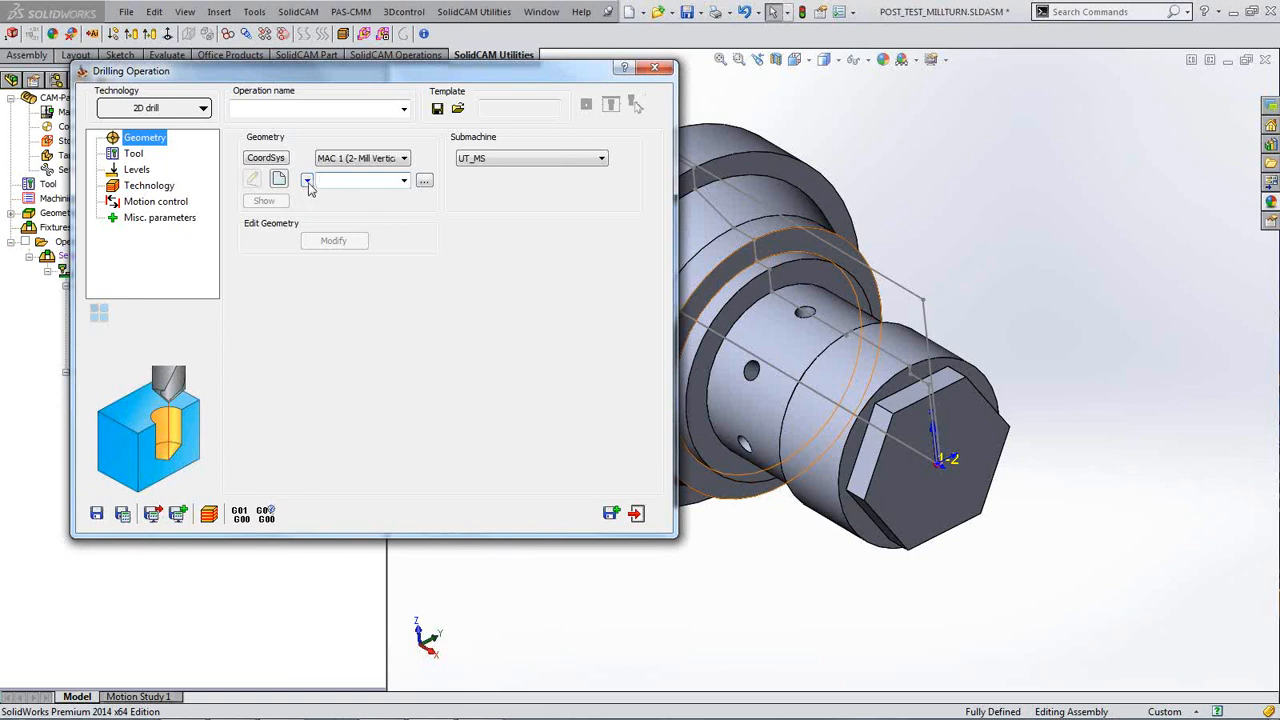
Step: Set the drill geometry type to Around 4th axis and start a new geometry
click(307, 181)
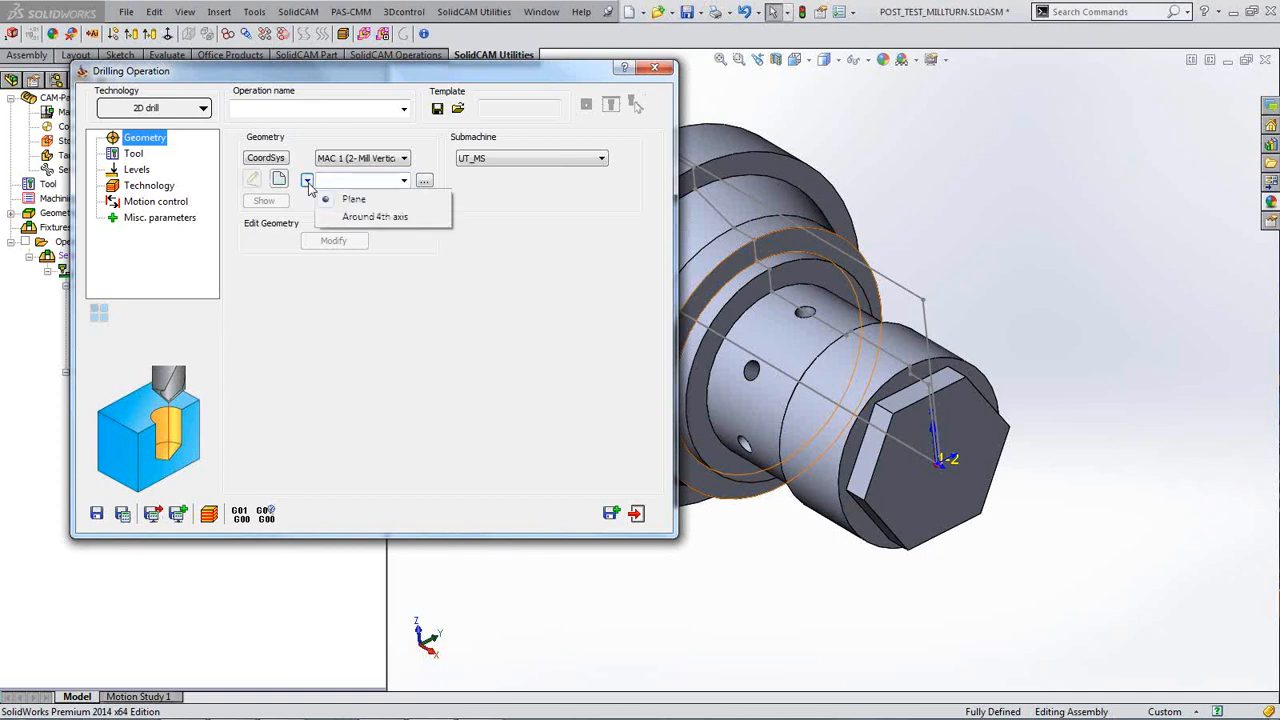
click(365, 219)
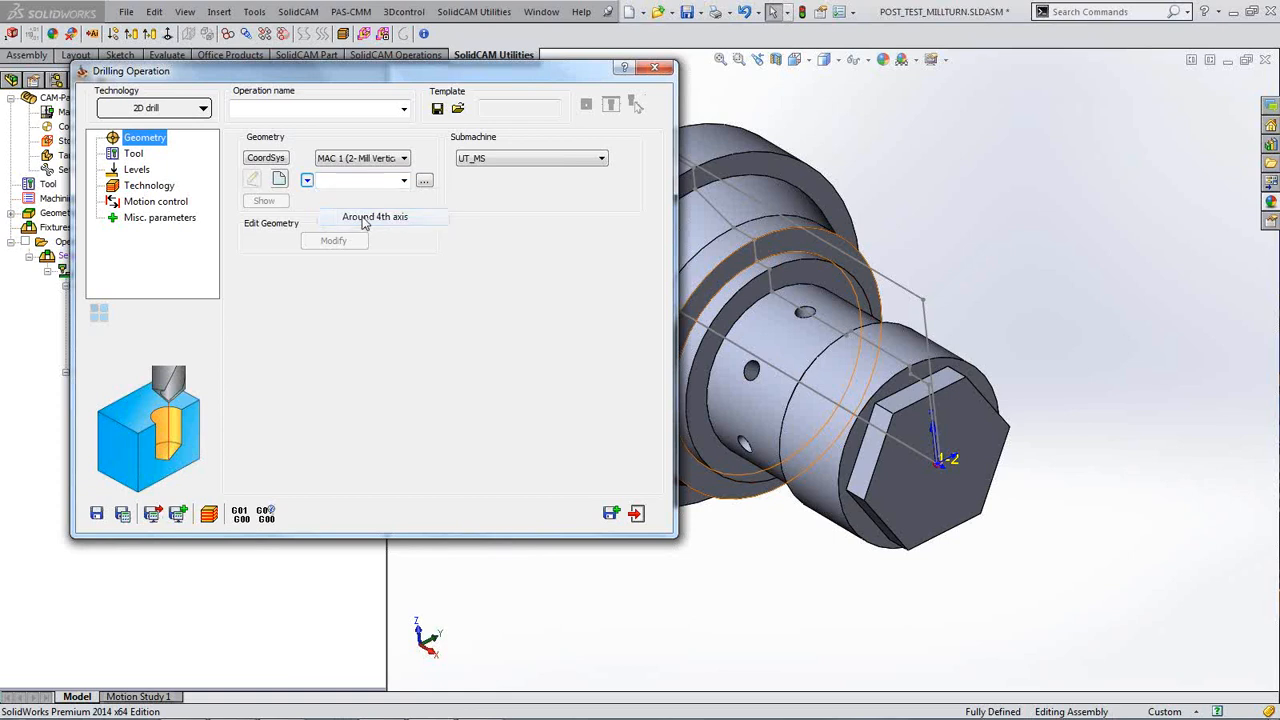
click(280, 181)
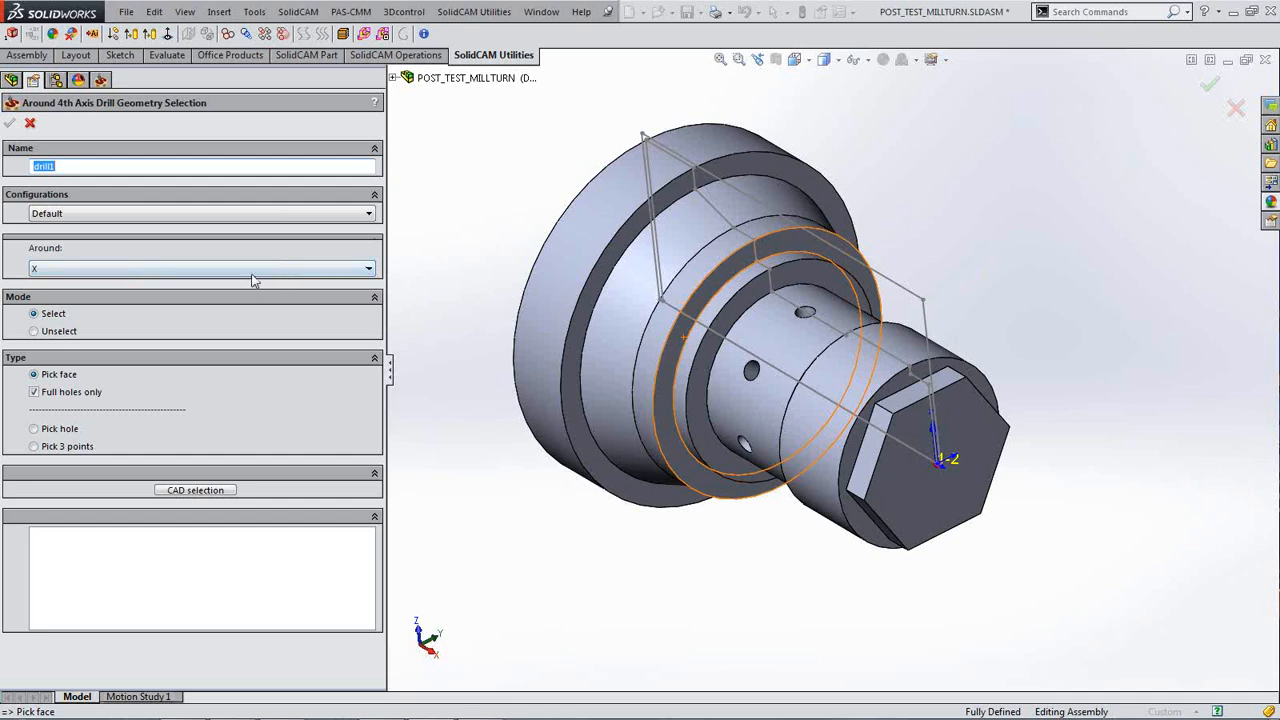
Step: Keep X as the axis, pick the cylindrical face to collect the seven radial holes, and confirm drill1
click(368, 269)
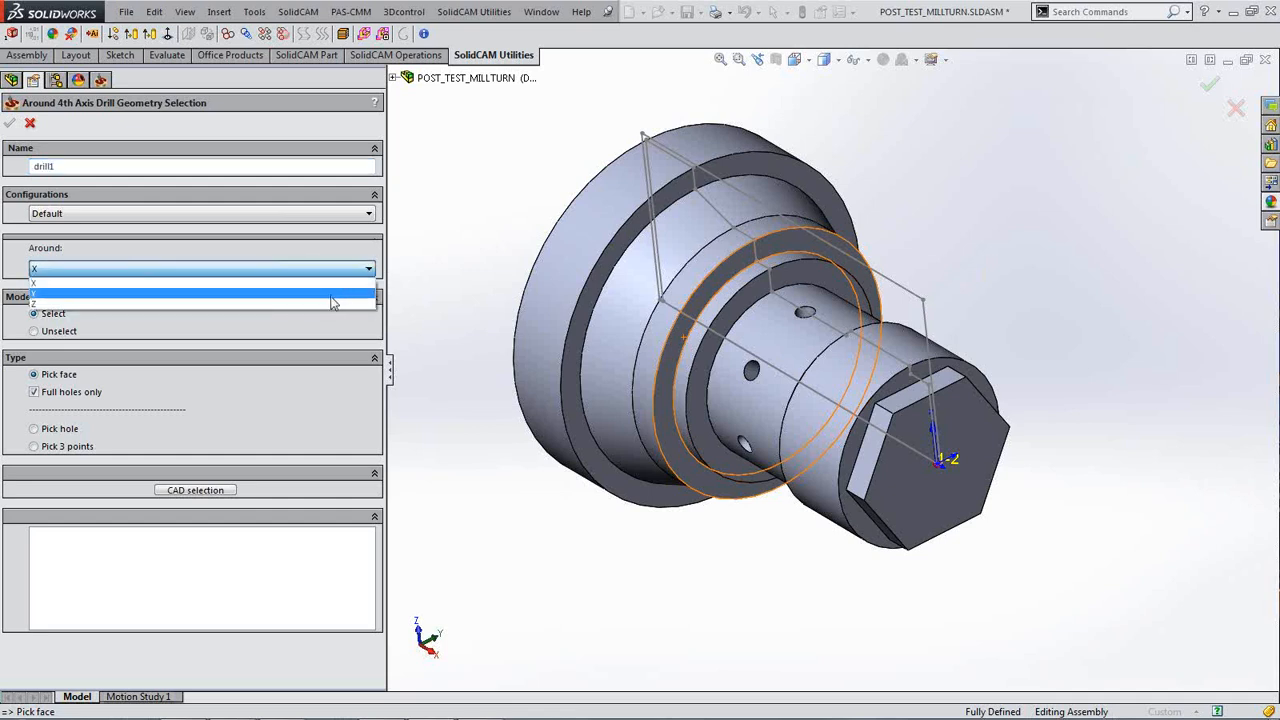
click(368, 266)
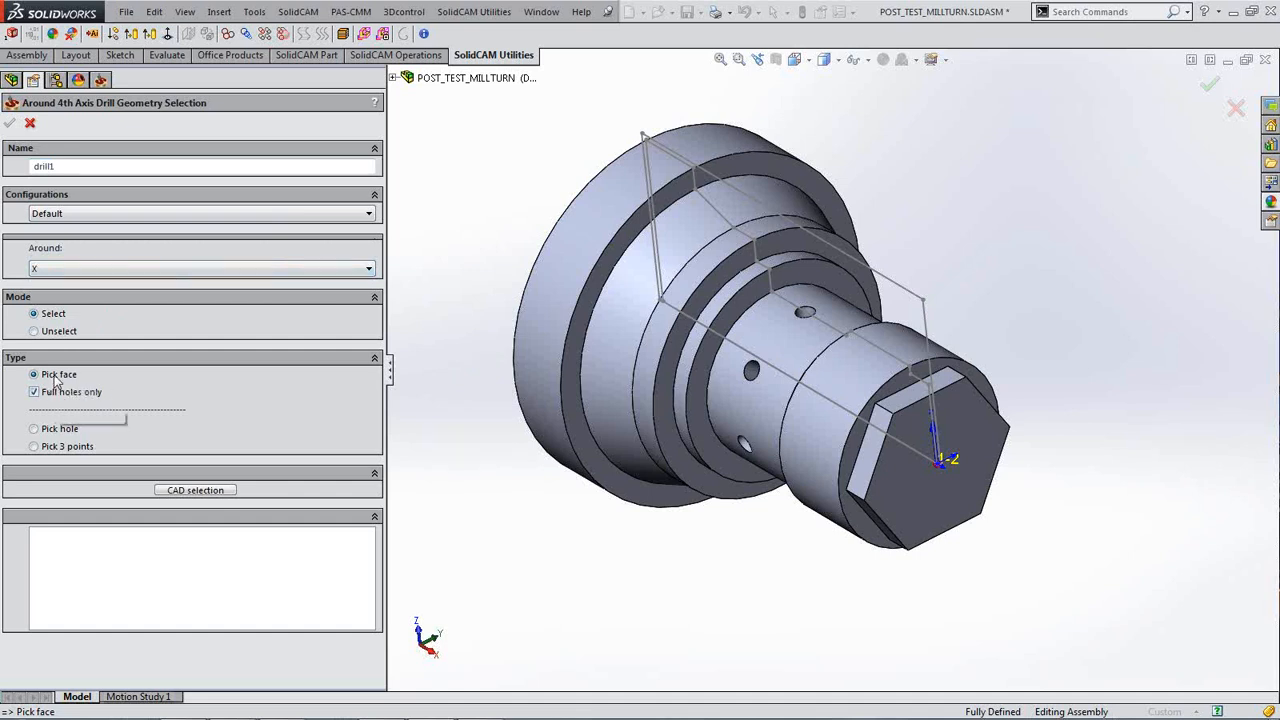
click(740, 408)
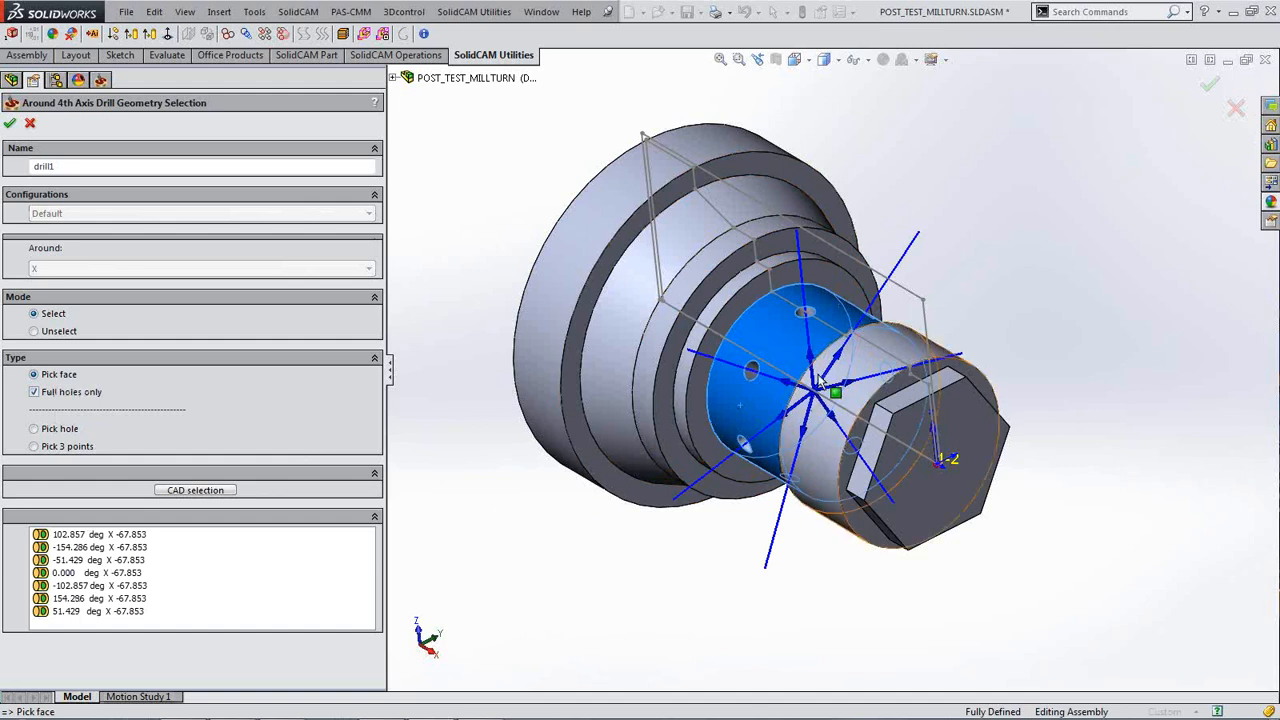
click(1009, 280)
scroll(1009, 280, down, 3)
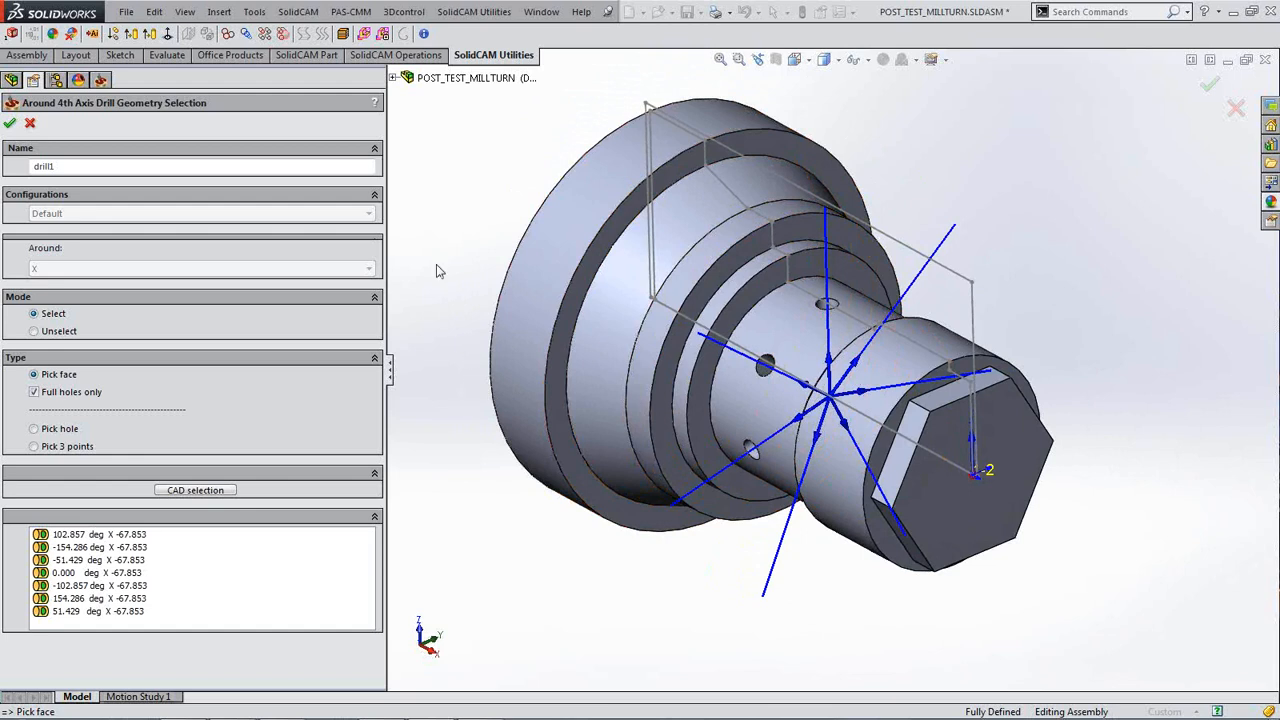
click(10, 125)
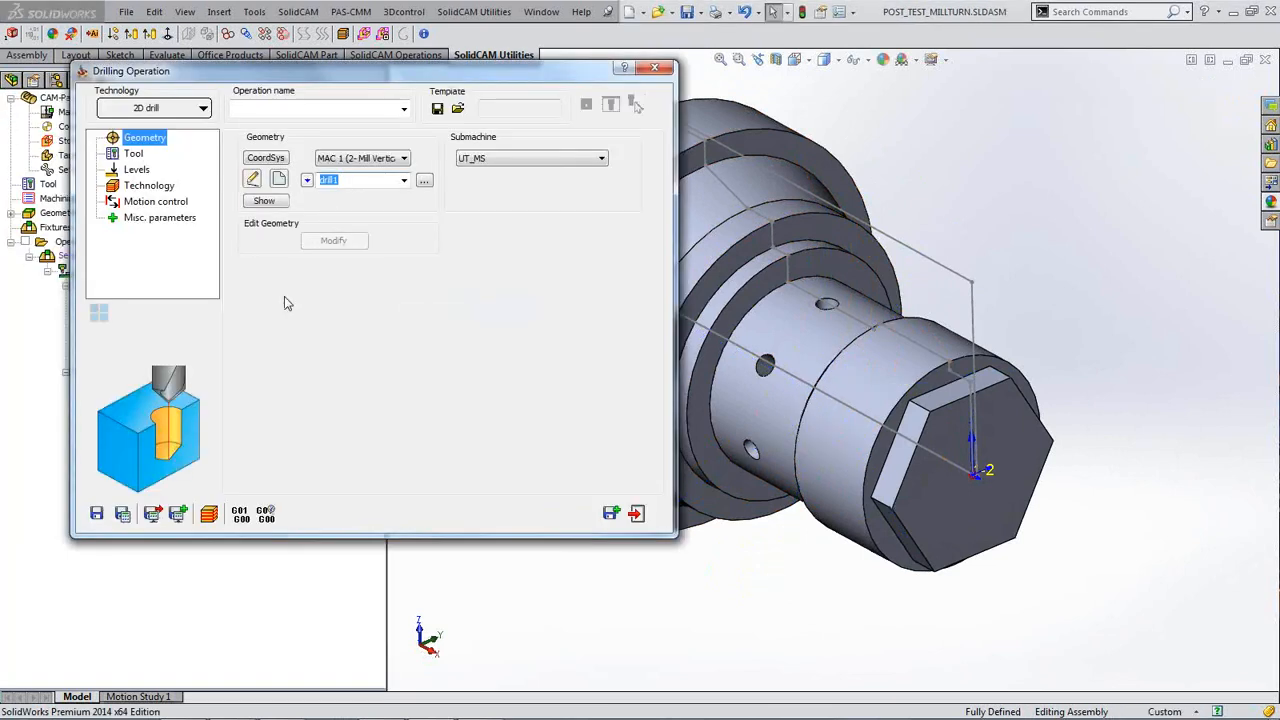
Step: Select tool 6, the 6 mm drill with a 118° point, from the tool table
click(136, 155)
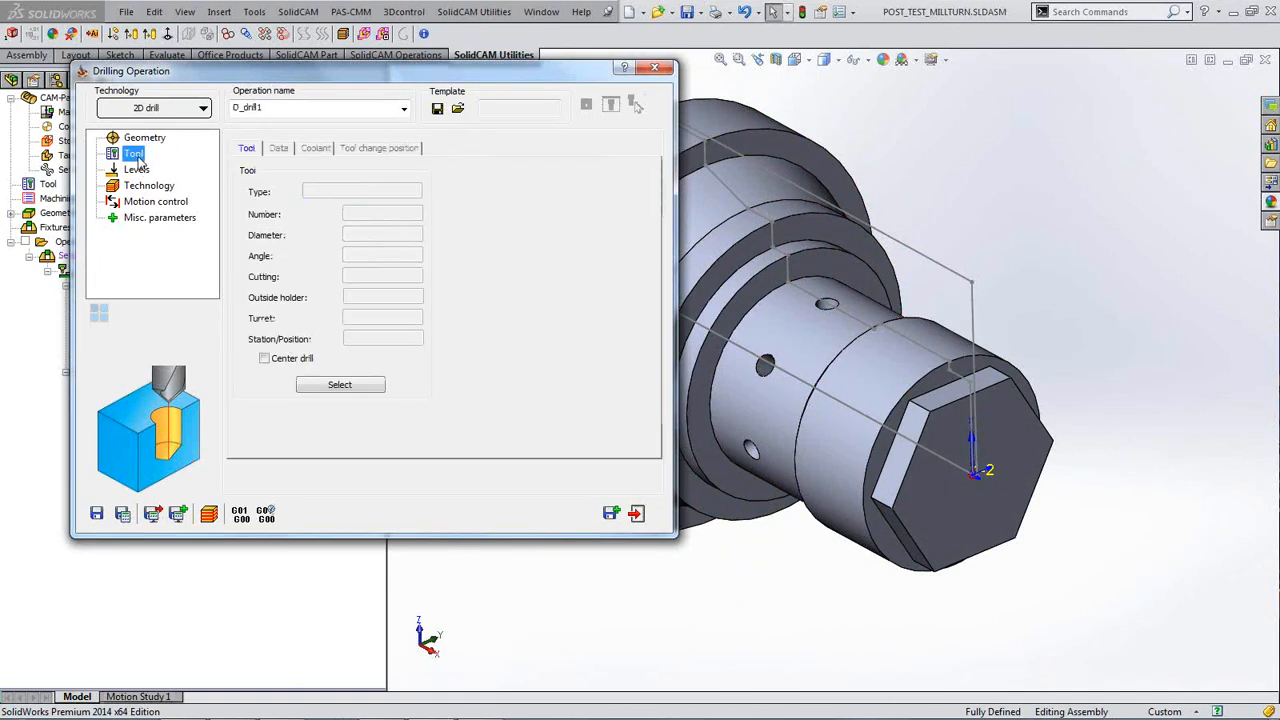
click(359, 389)
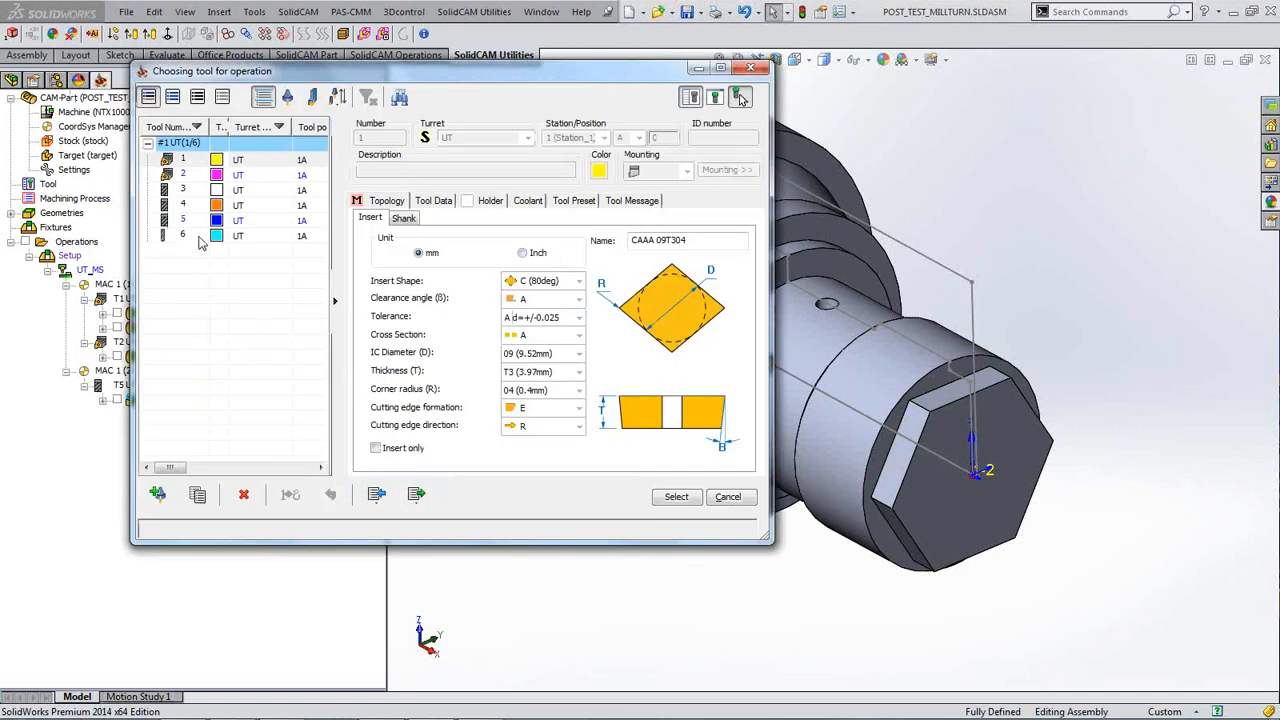
click(199, 237)
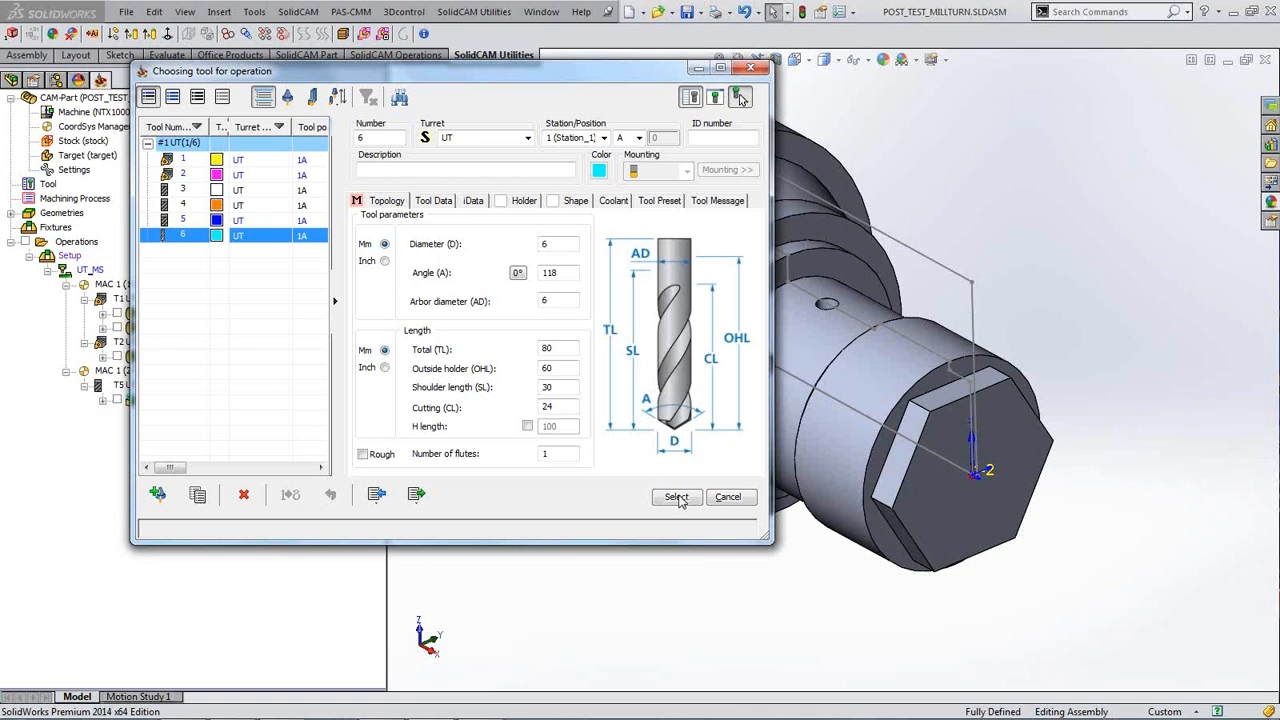
click(677, 497)
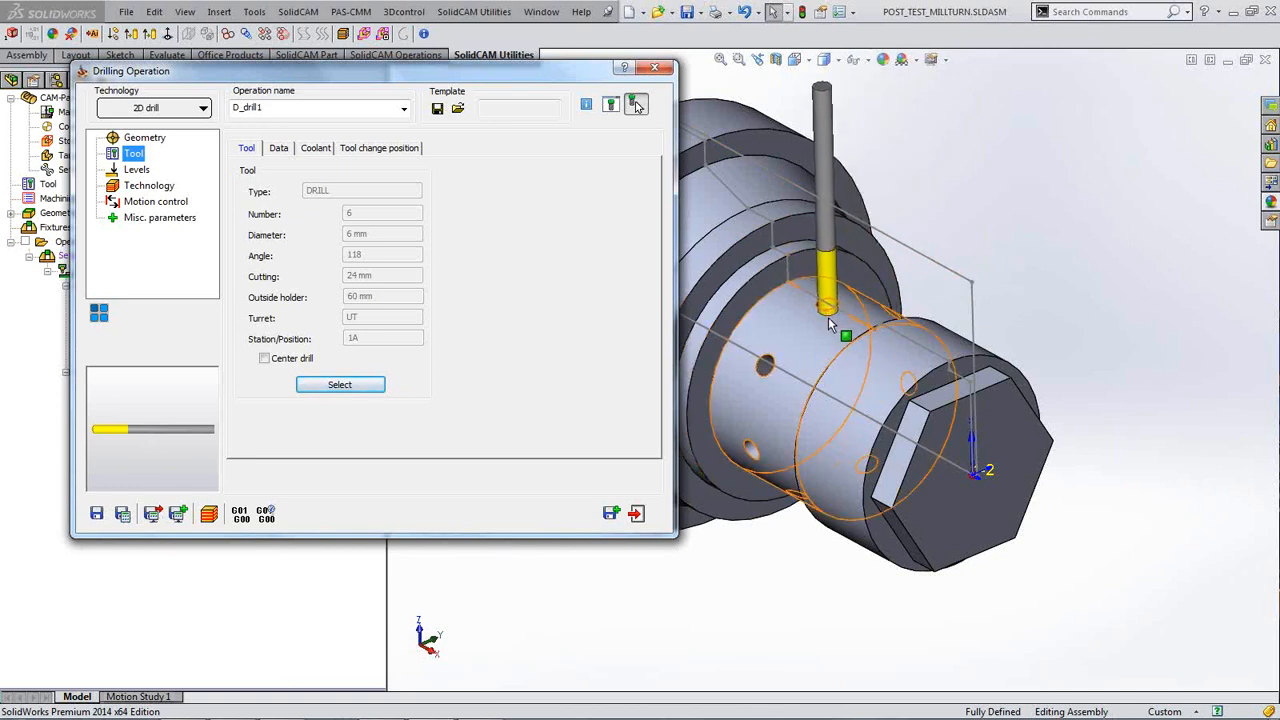
Step: Set the upper level to 32.327 by picking the hole's surface edge on the model
click(137, 170)
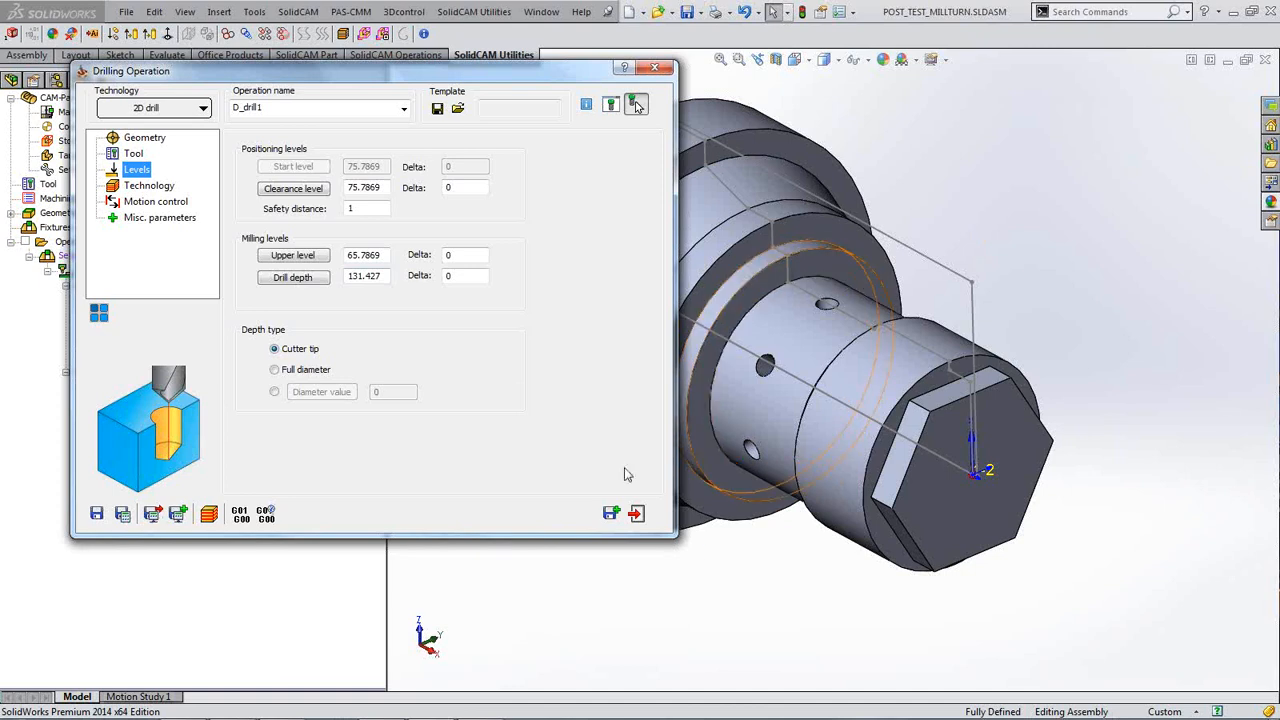
click(775, 586)
scroll(775, 590, down, 5)
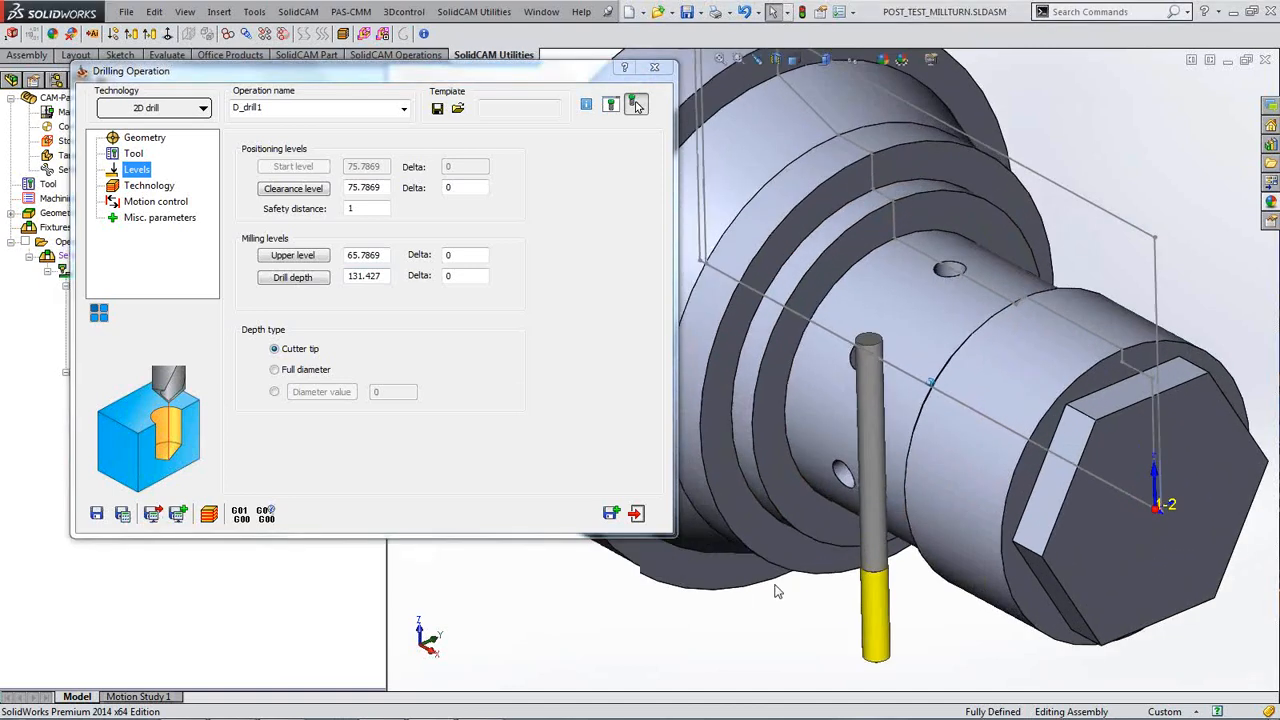
click(282, 258)
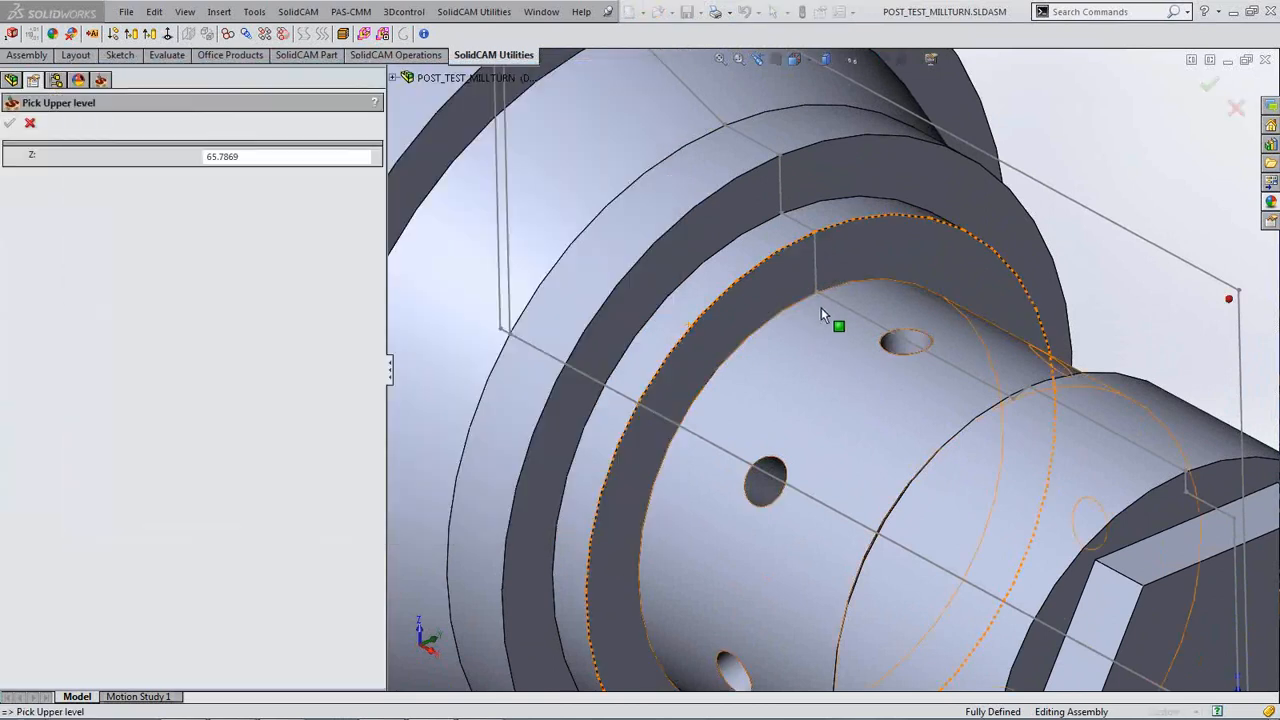
click(817, 293)
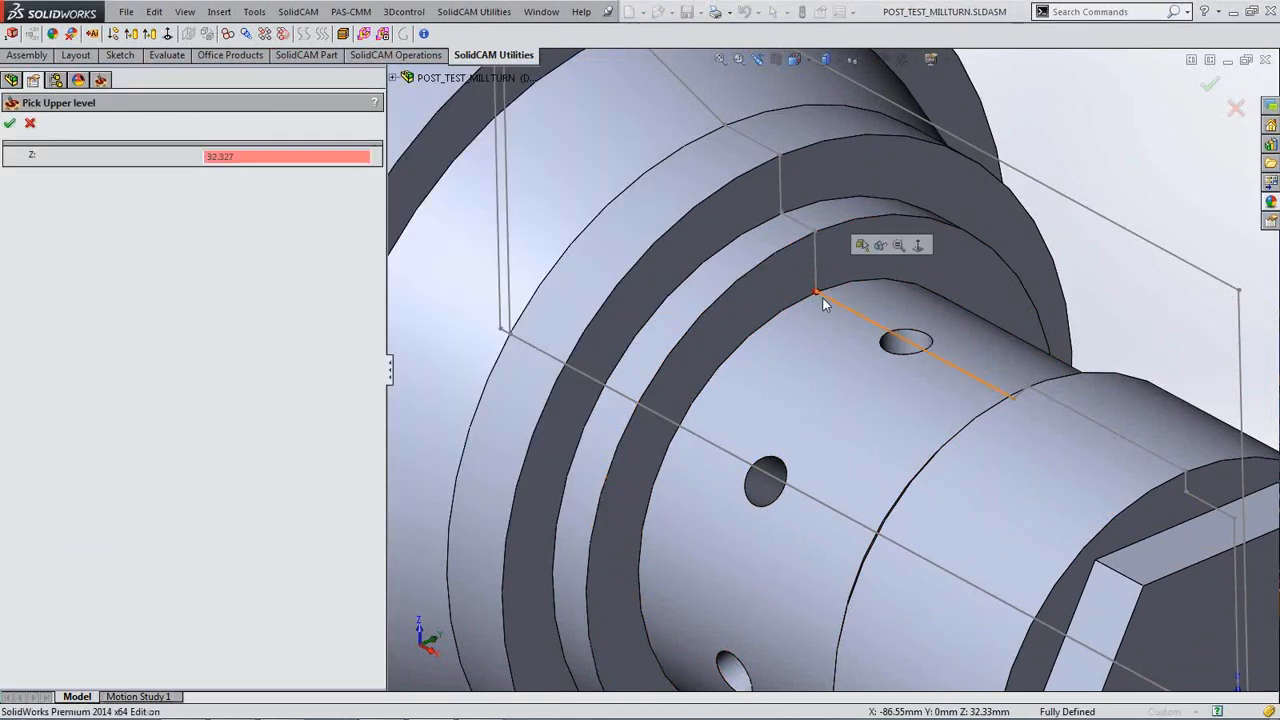
click(9, 123)
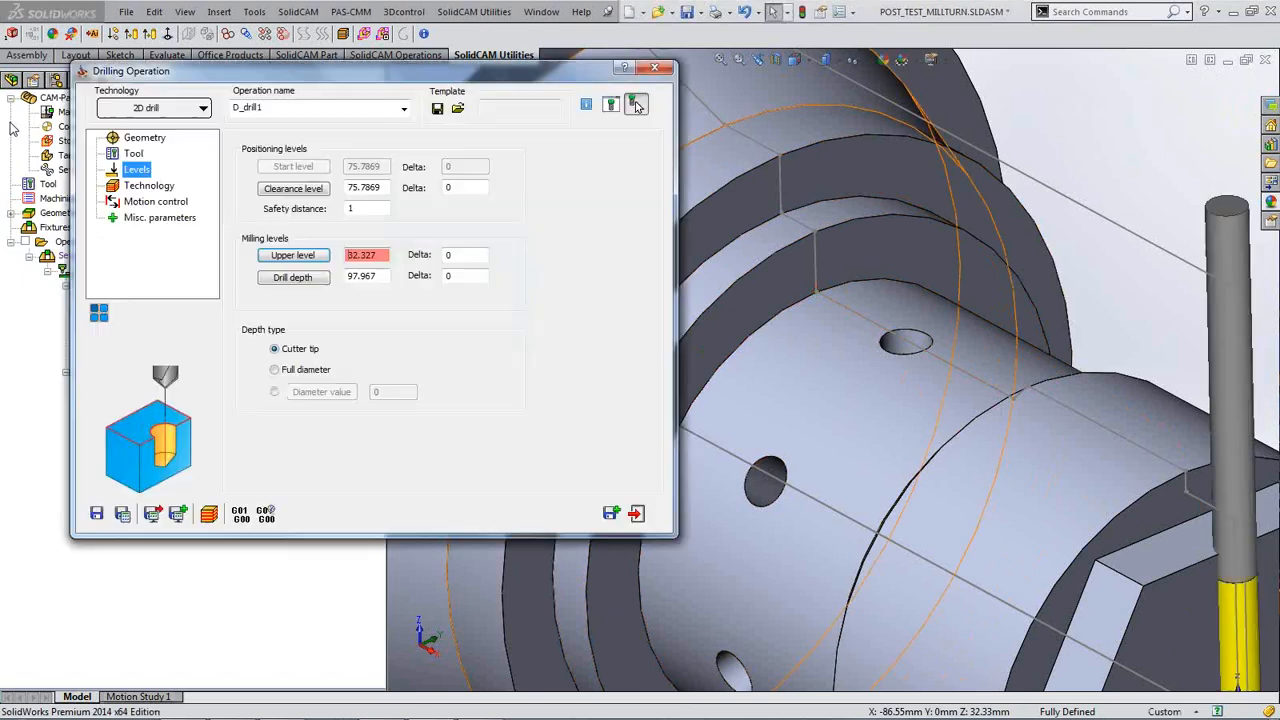
Step: Pick the radial hole's bottom to set the drill depth to 14.382
click(293, 278)
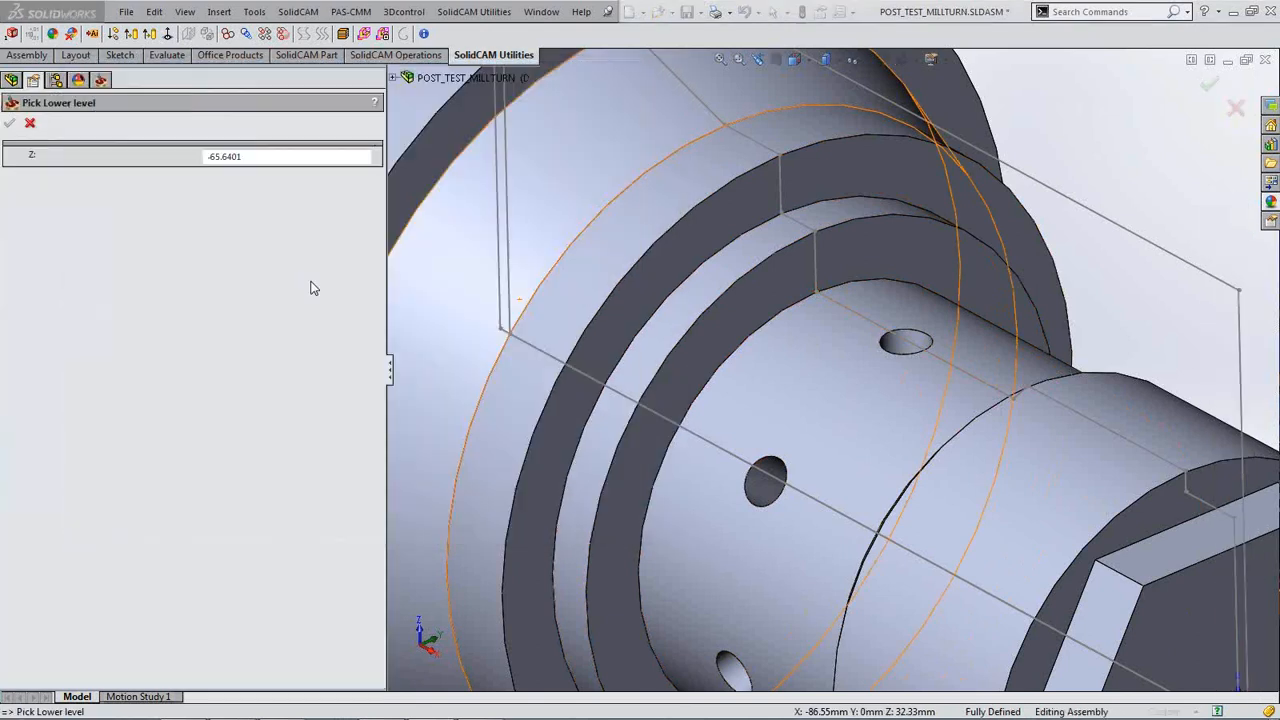
middle_drag(1123, 320, 1071, 312)
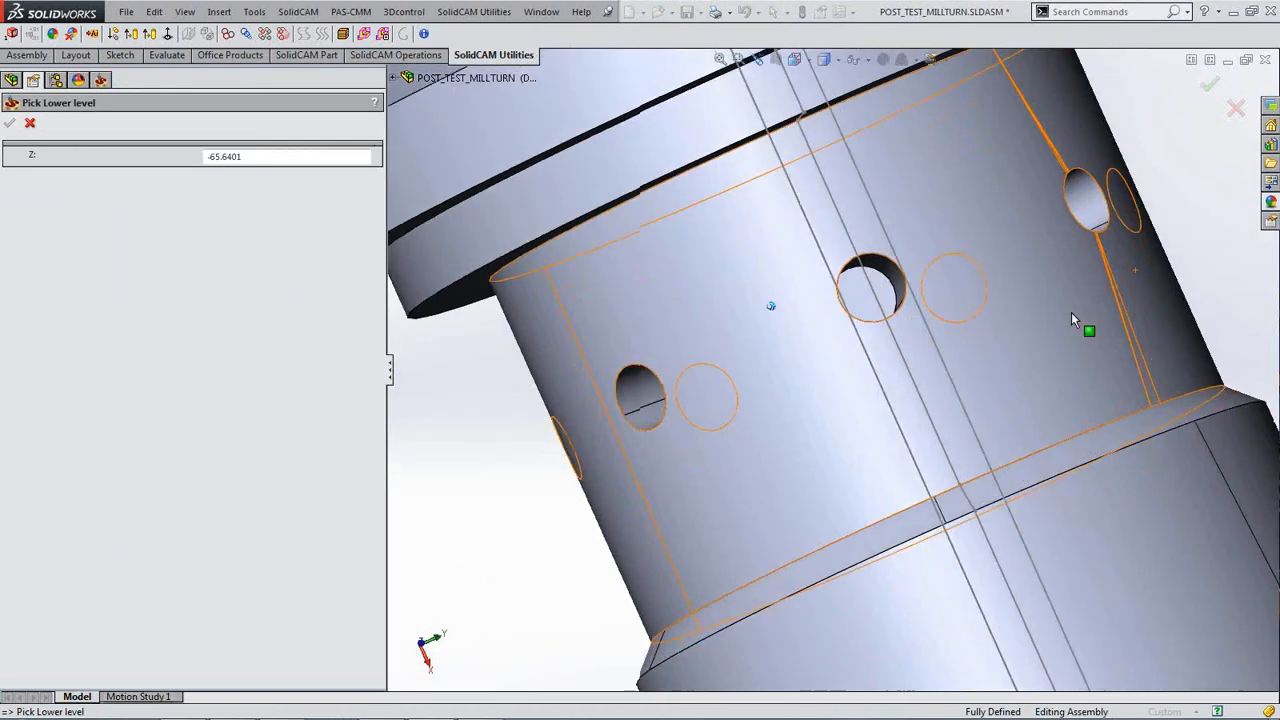
click(879, 283)
middle_drag(748, 336, 746, 336)
middle_drag(741, 337, 832, 322)
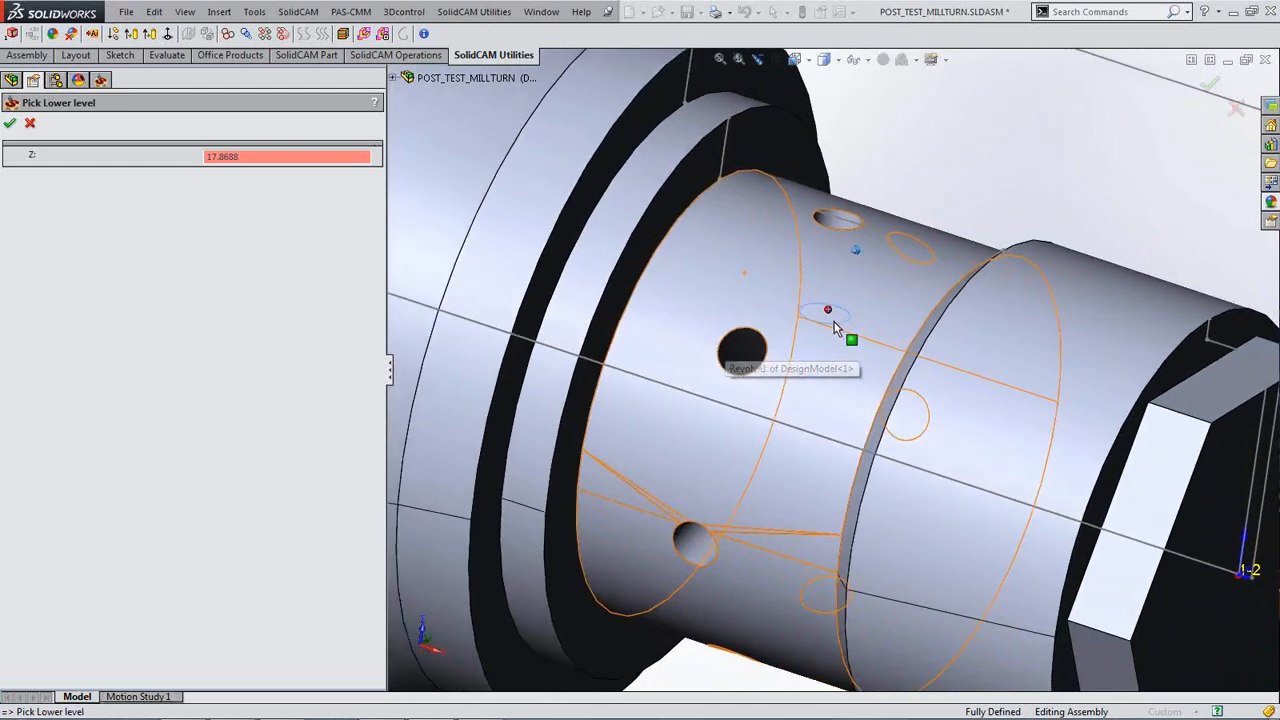
click(9, 122)
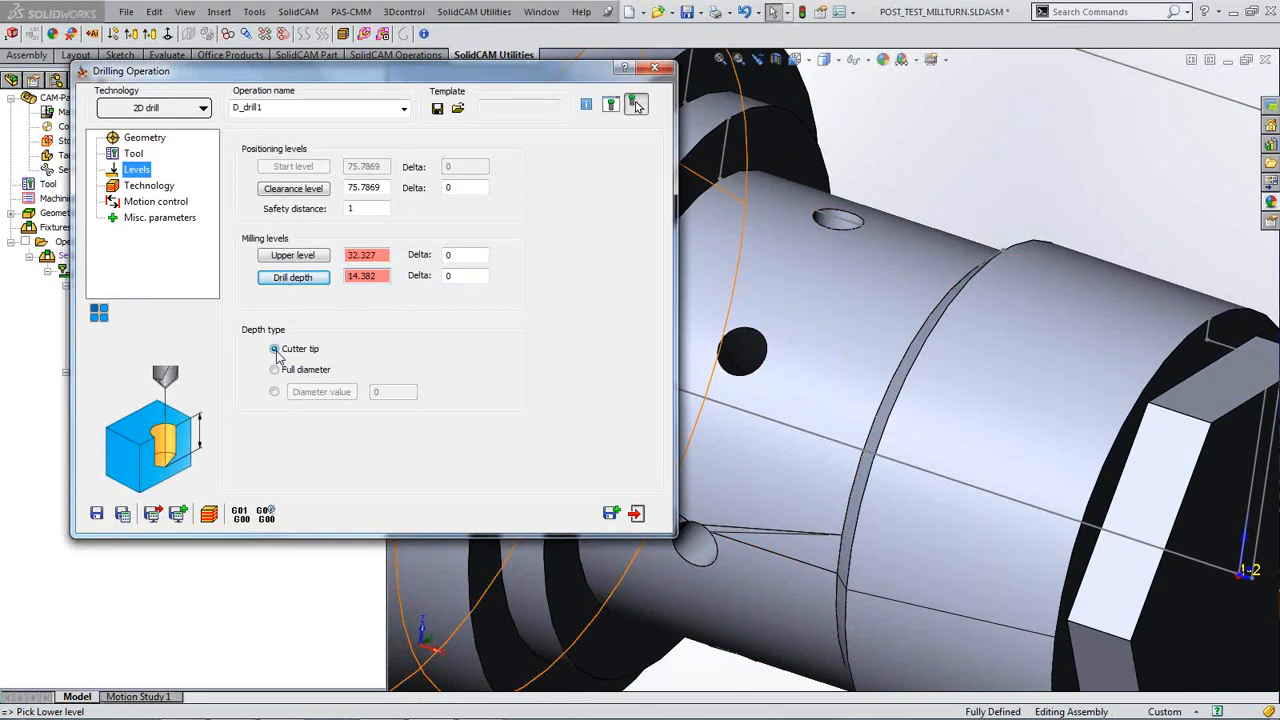
click(960, 197)
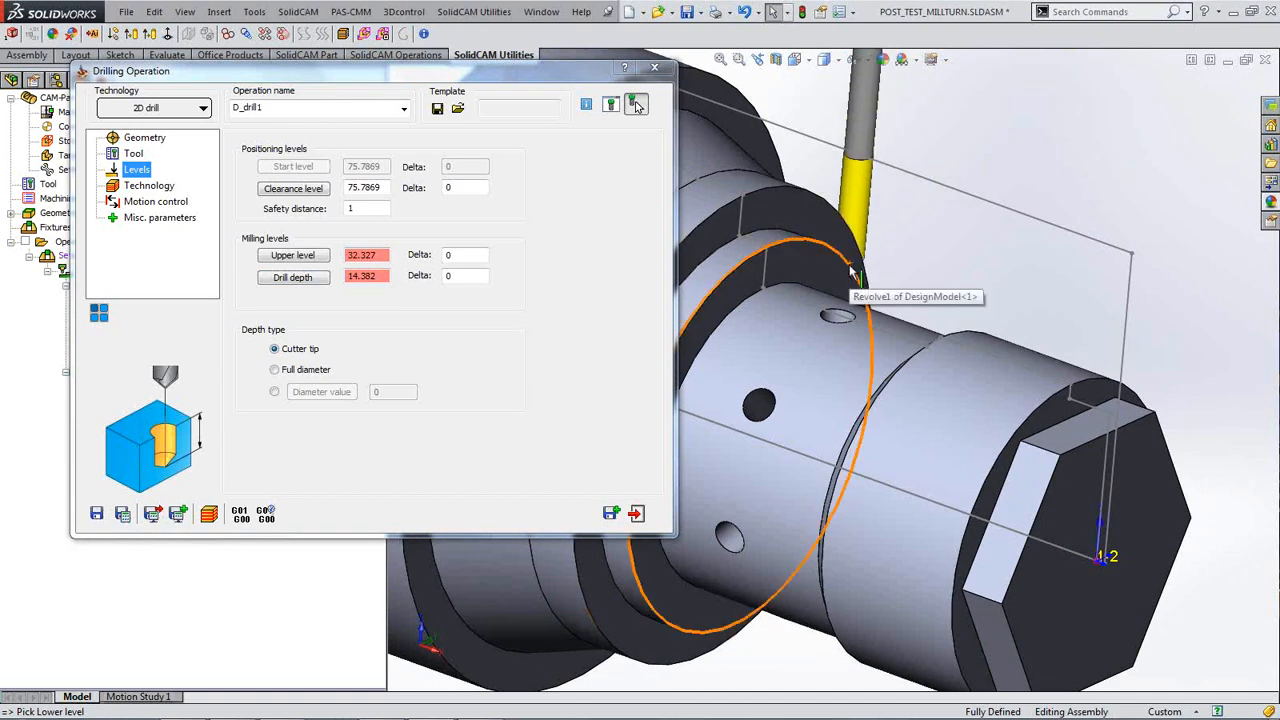
click(853, 272)
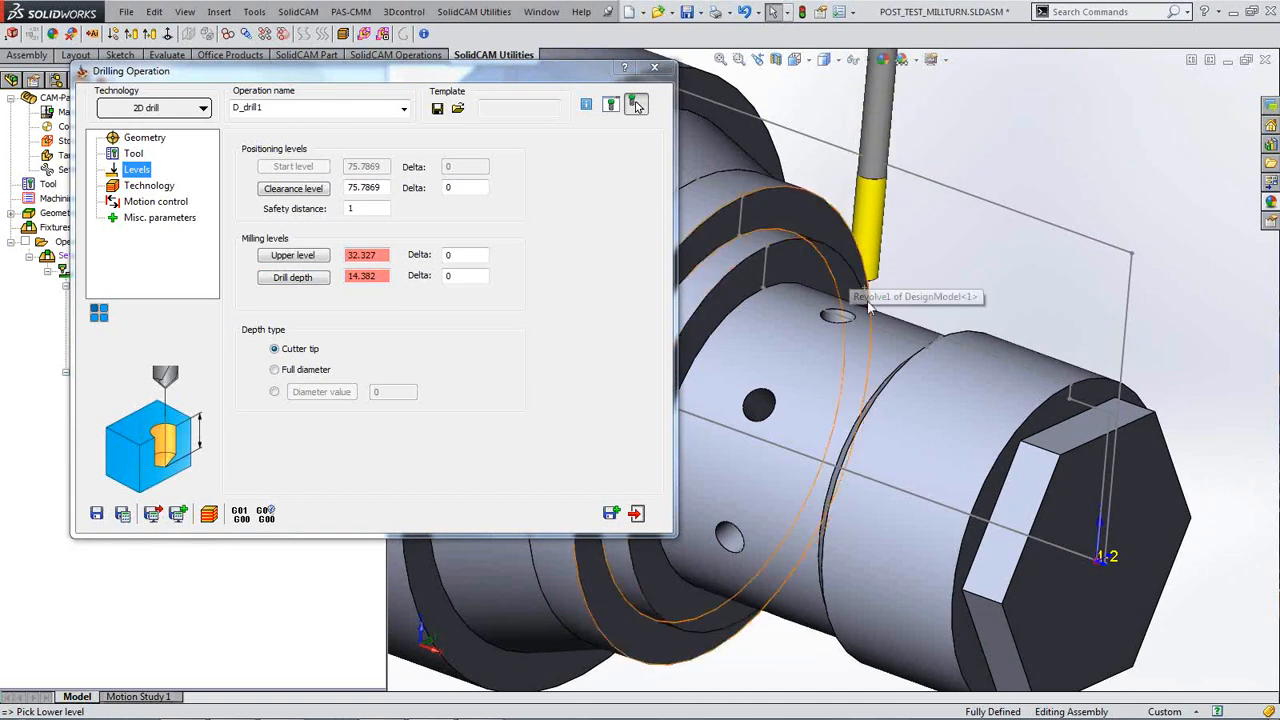
click(163, 189)
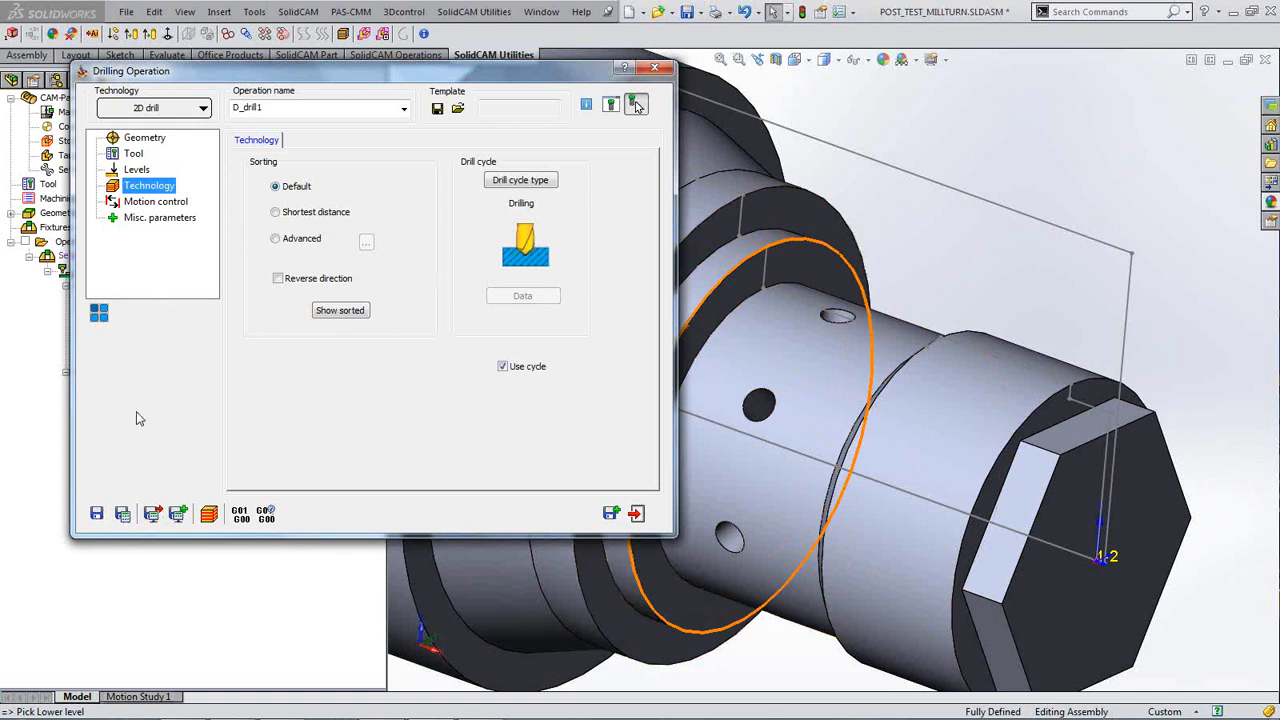
Step: Recalculate the D_drill1 toolpath with Default sorting and open its simulation
click(122, 514)
drag(456, 82, 437, 61)
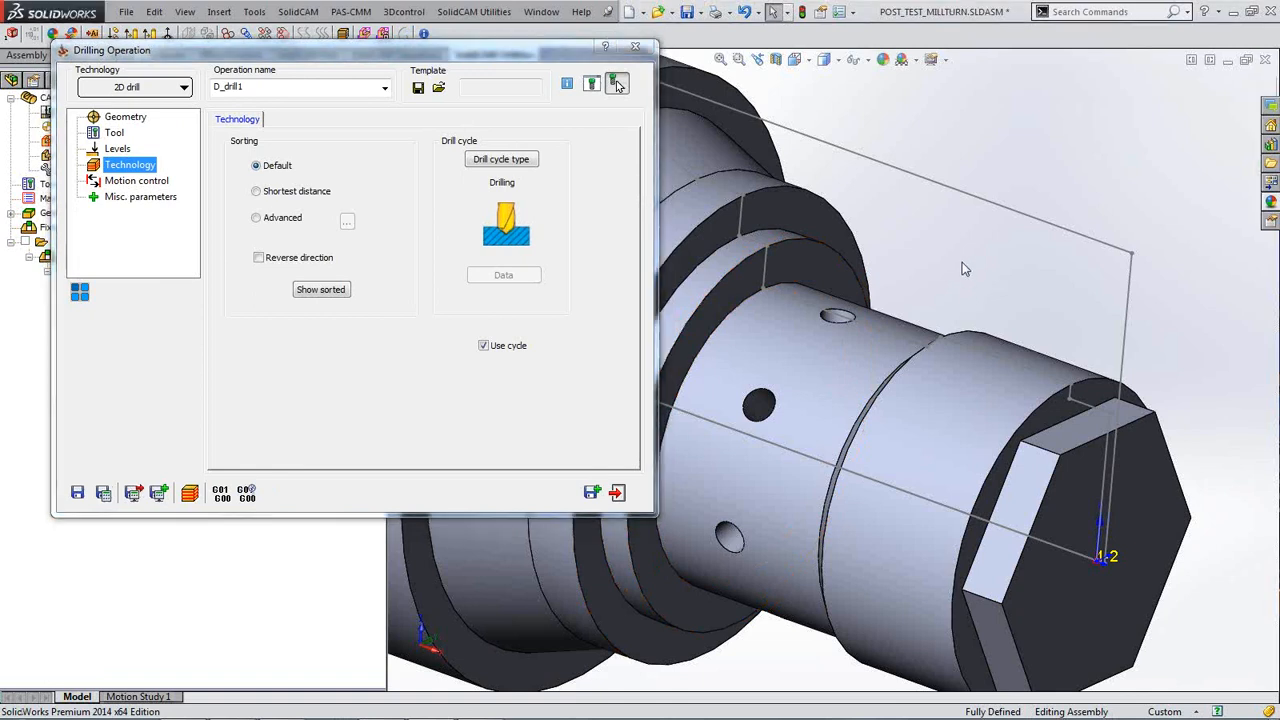
middle_drag(964, 269, 932, 264)
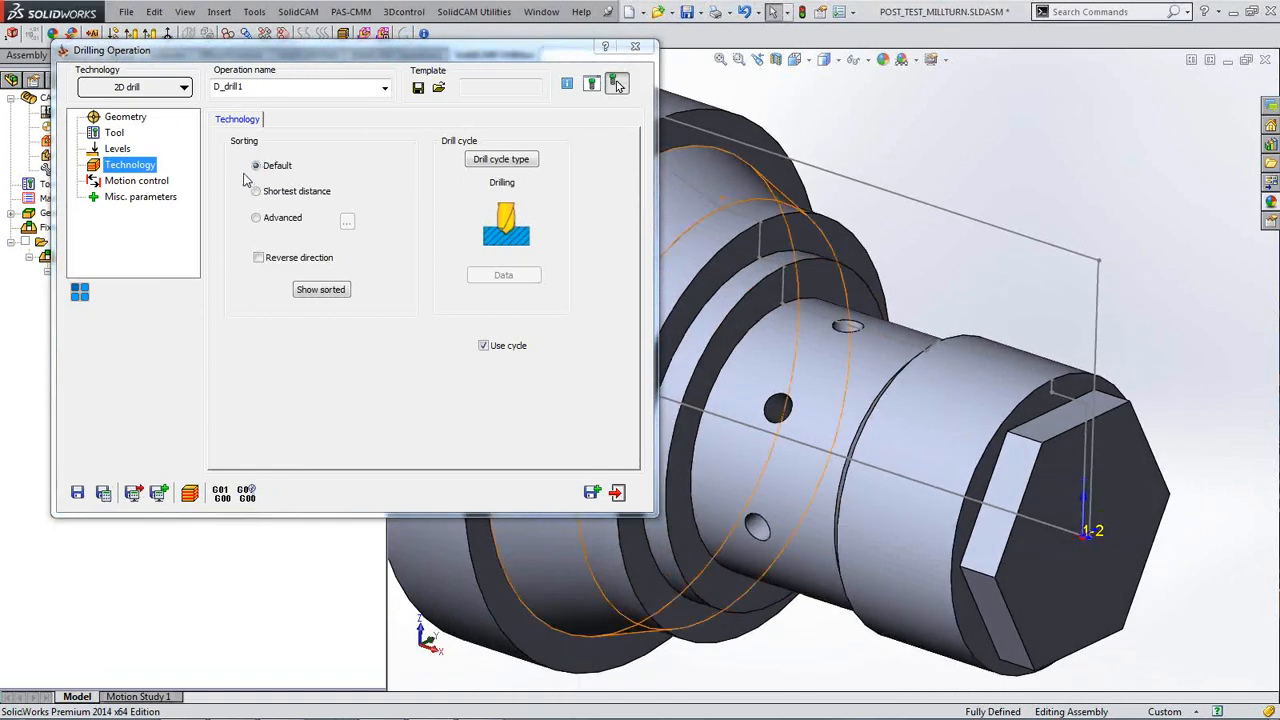
click(190, 494)
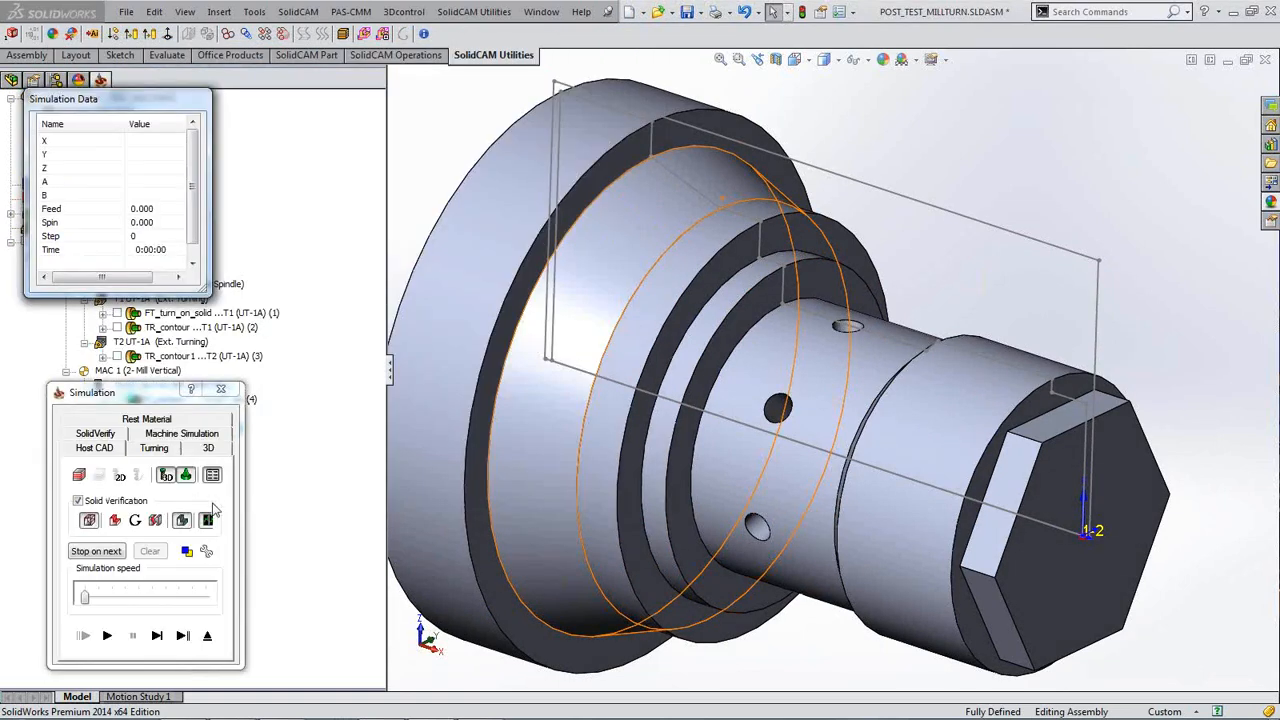
Step: Single-step the D_drill1 simulation, following the drill from one radial hole to the next
click(157, 636)
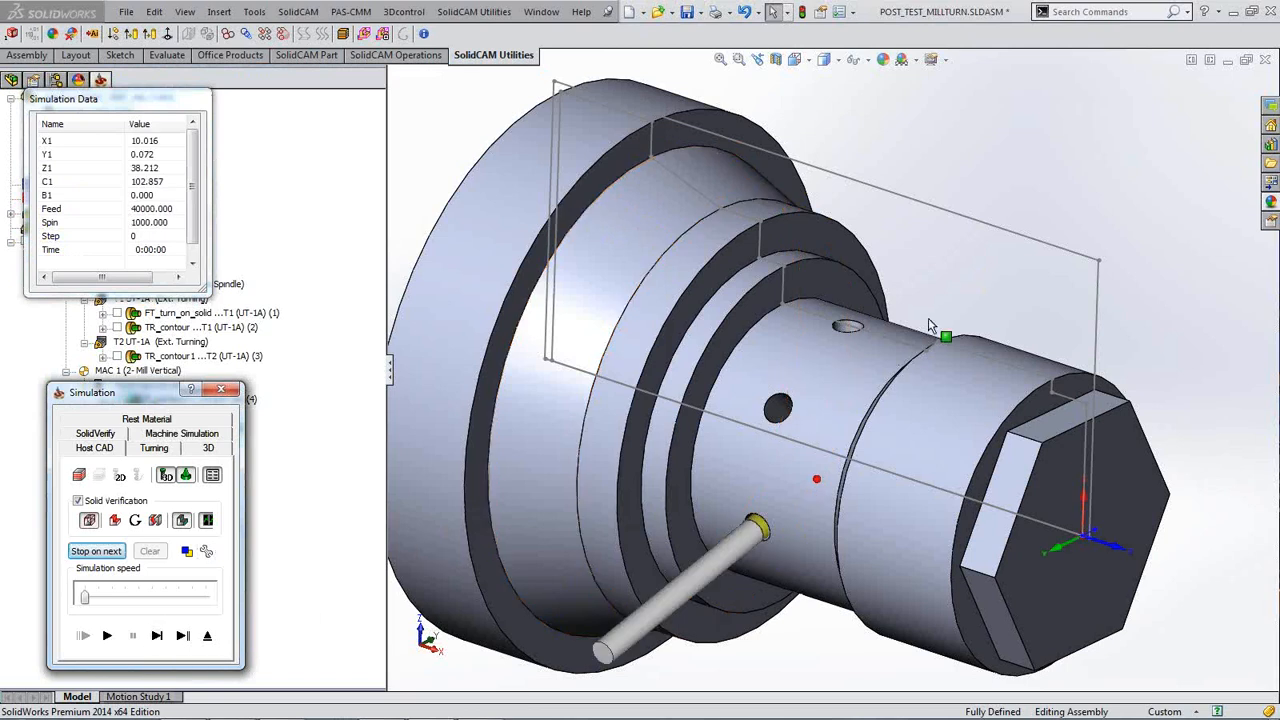
scroll(983, 265, up, 3)
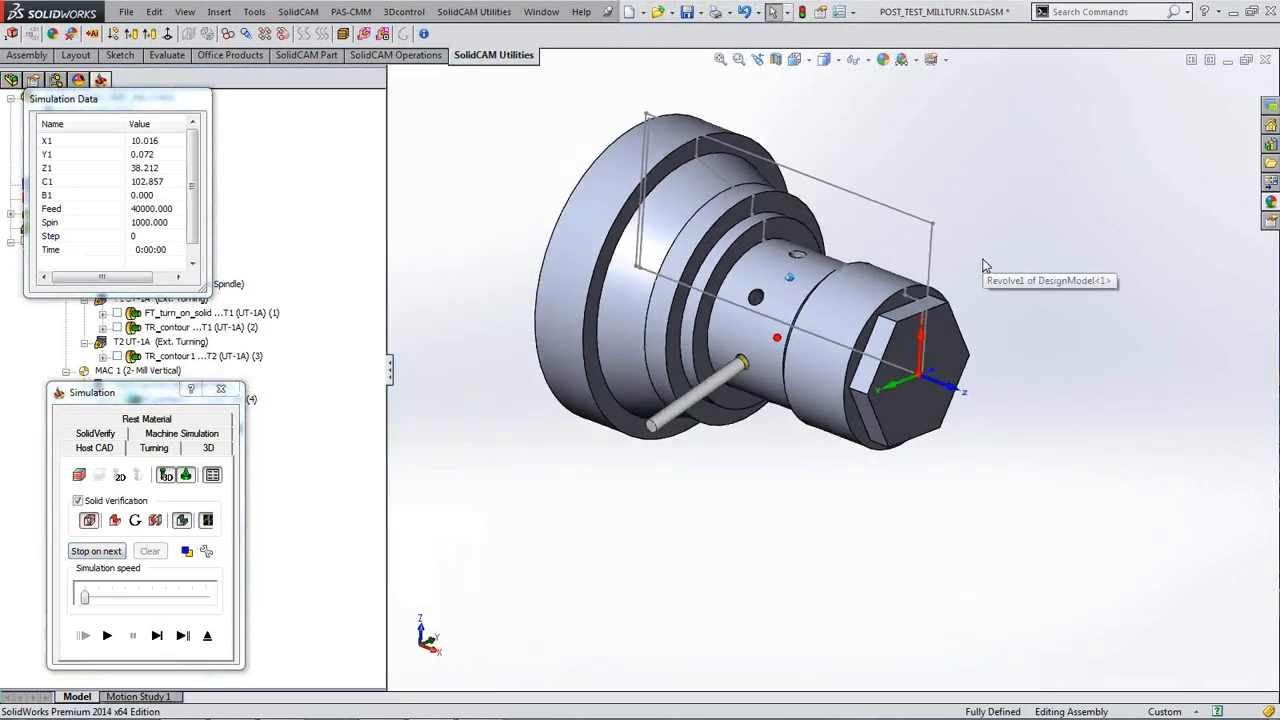
scroll(679, 587, down, 3)
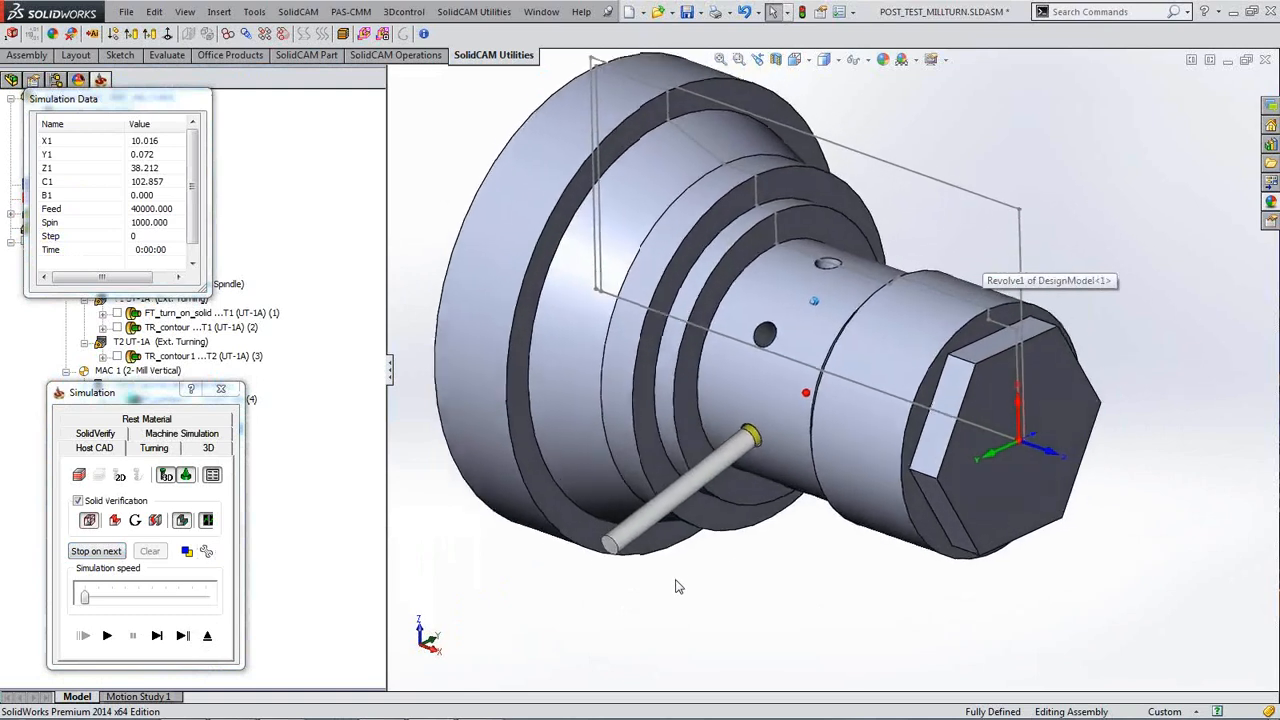
scroll(679, 587, down, 2)
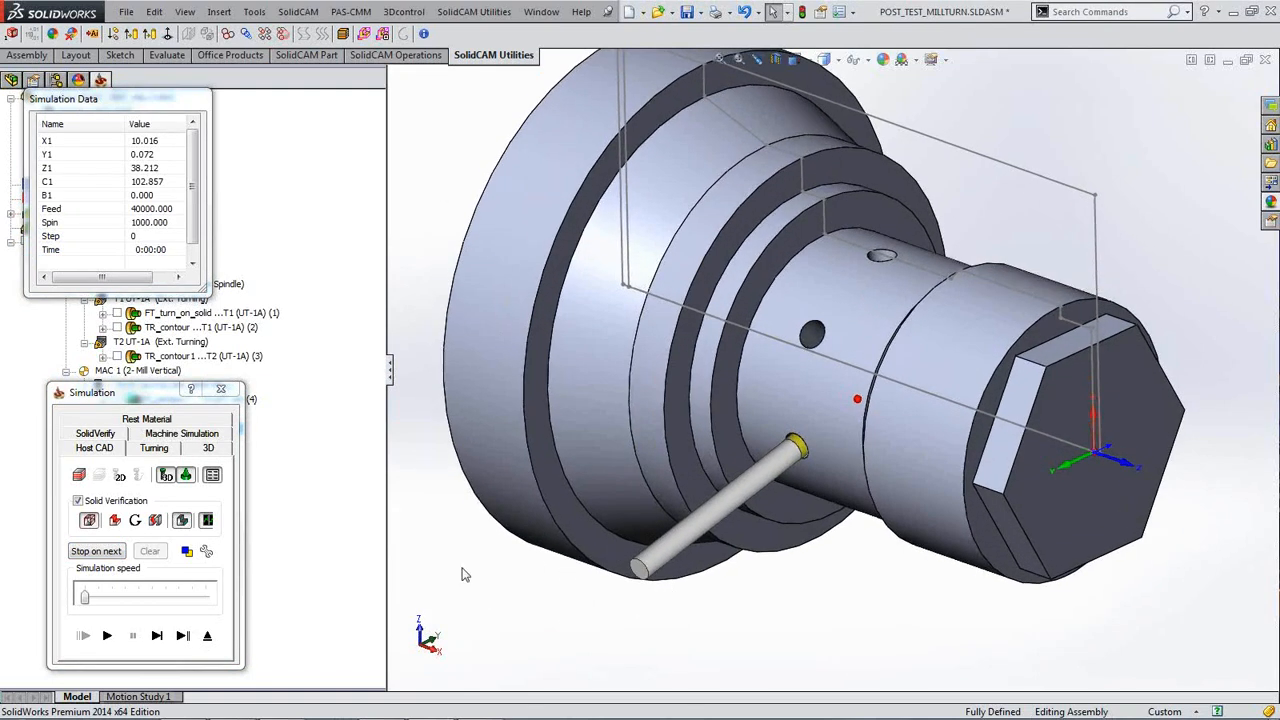
click(157, 636)
click(157, 636)
click(157, 636)
click(157, 636)
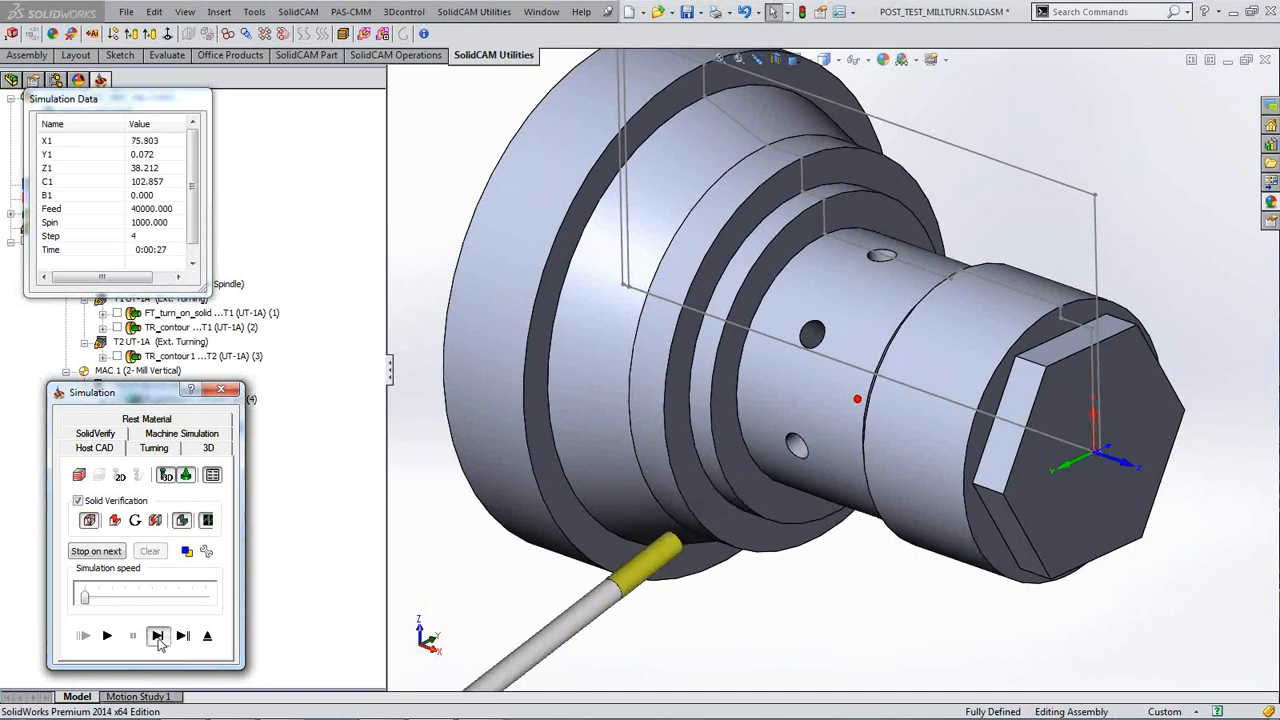
click(159, 642)
click(159, 642)
click(159, 642)
click(159, 642)
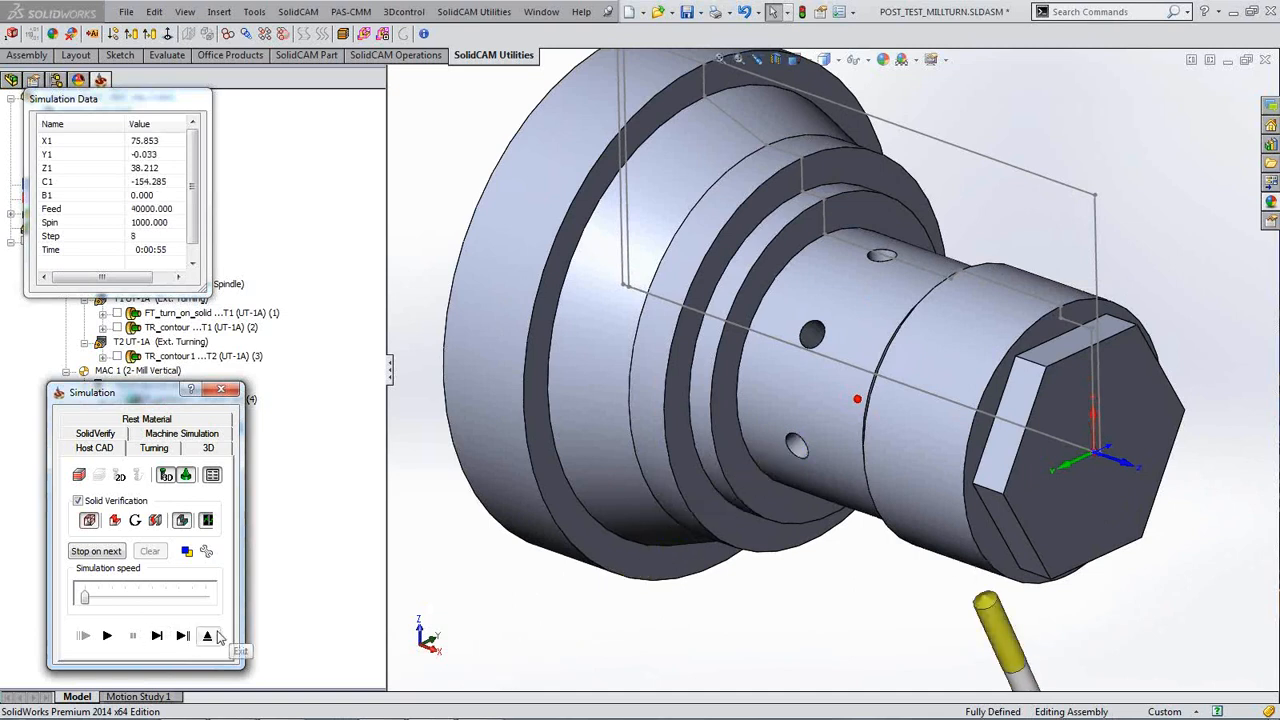
click(157, 636)
click(157, 636)
click(157, 636)
click(157, 636)
click(157, 636)
click(157, 636)
click(157, 636)
click(157, 636)
click(157, 636)
click(157, 636)
click(157, 636)
click(157, 636)
click(157, 636)
click(157, 636)
click(157, 636)
click(157, 636)
click(157, 636)
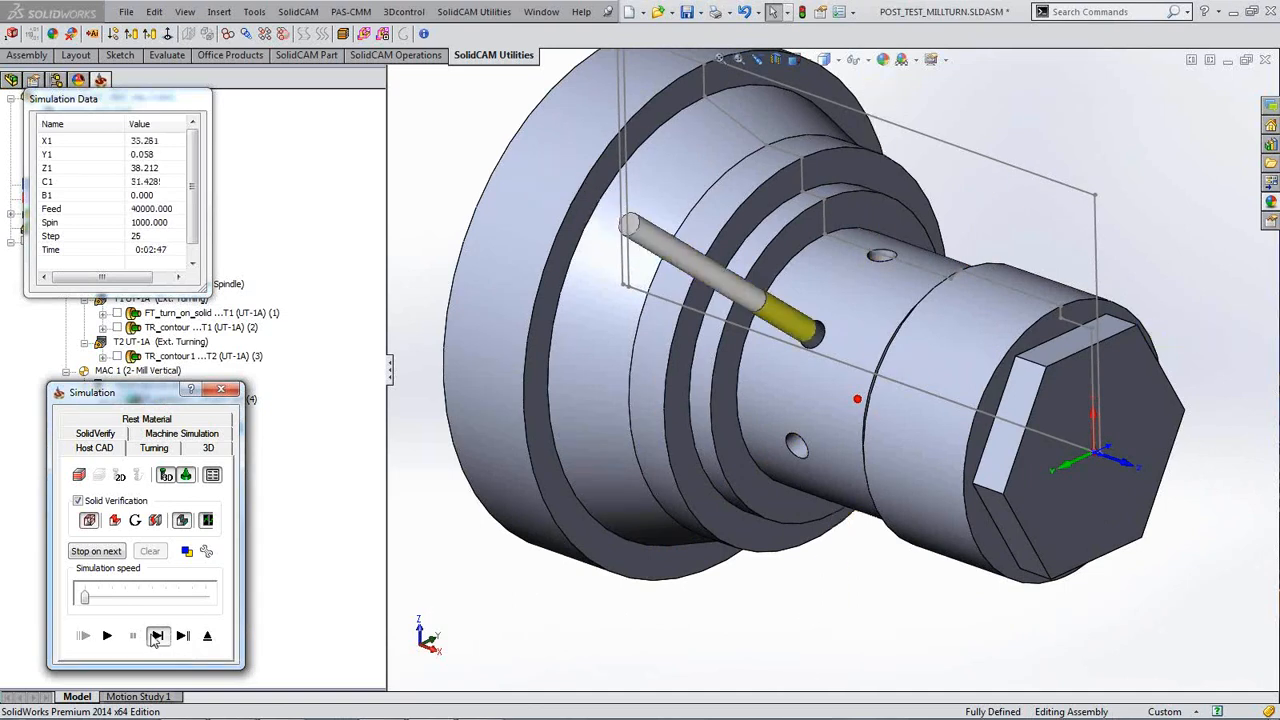
click(157, 636)
click(157, 636)
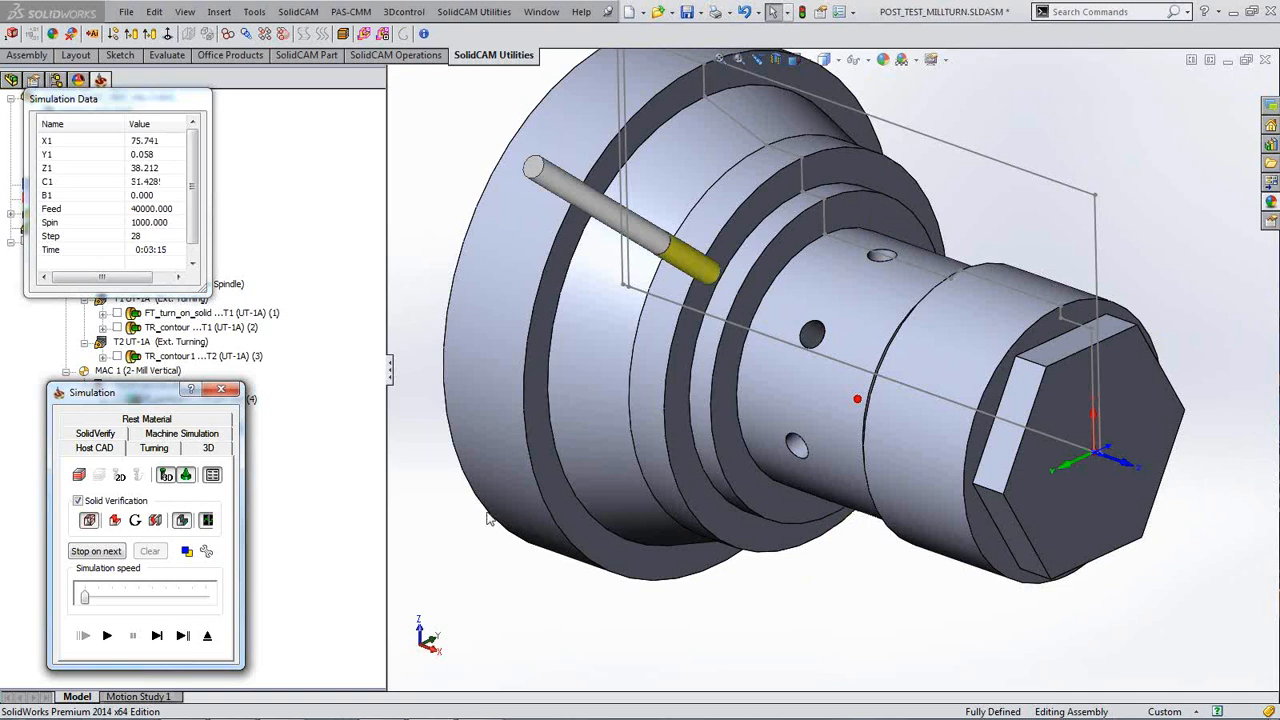
Step: Replay the drilling simulation from the start
scroll(448, 513, up, 2)
scroll(448, 513, up, 3)
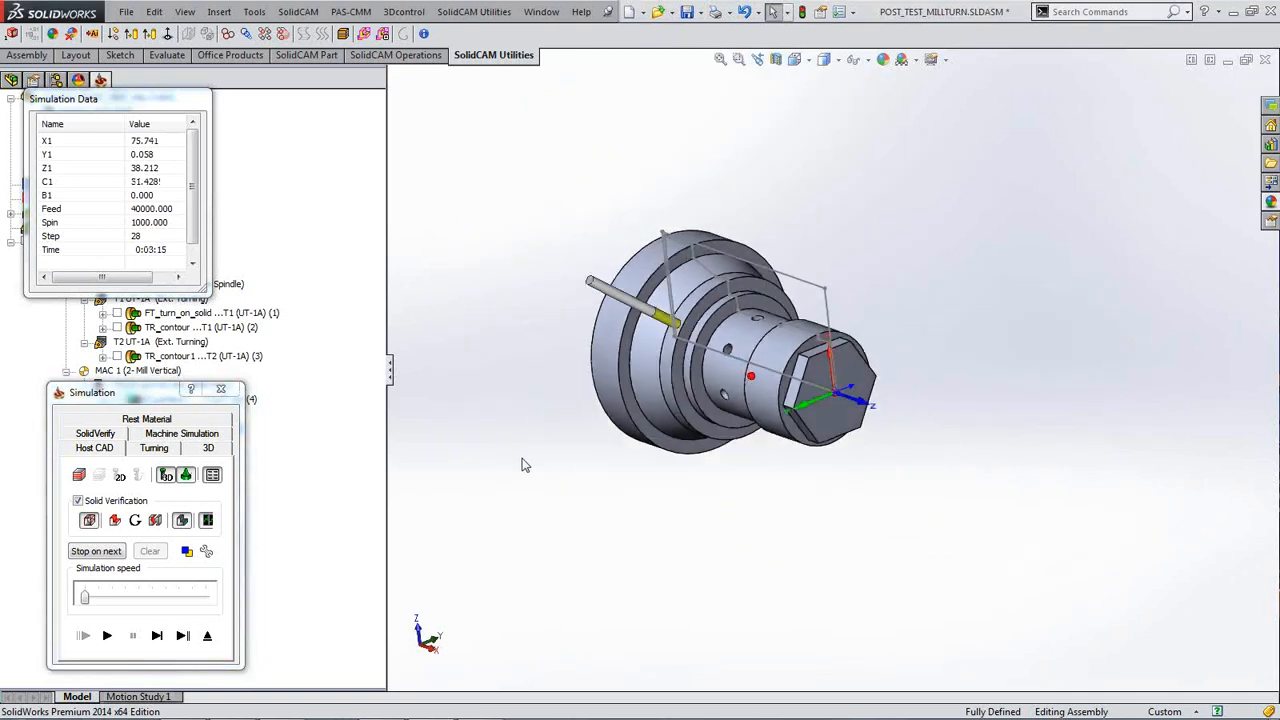
scroll(548, 452, down, 5)
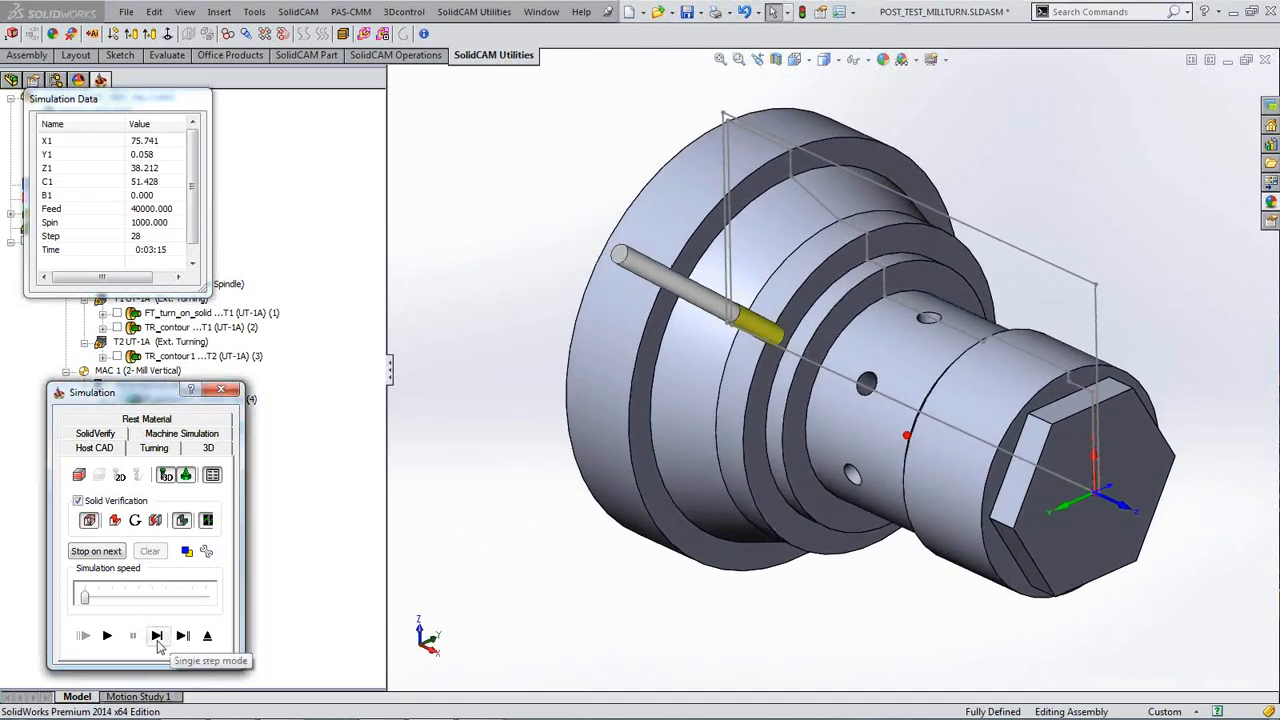
click(108, 637)
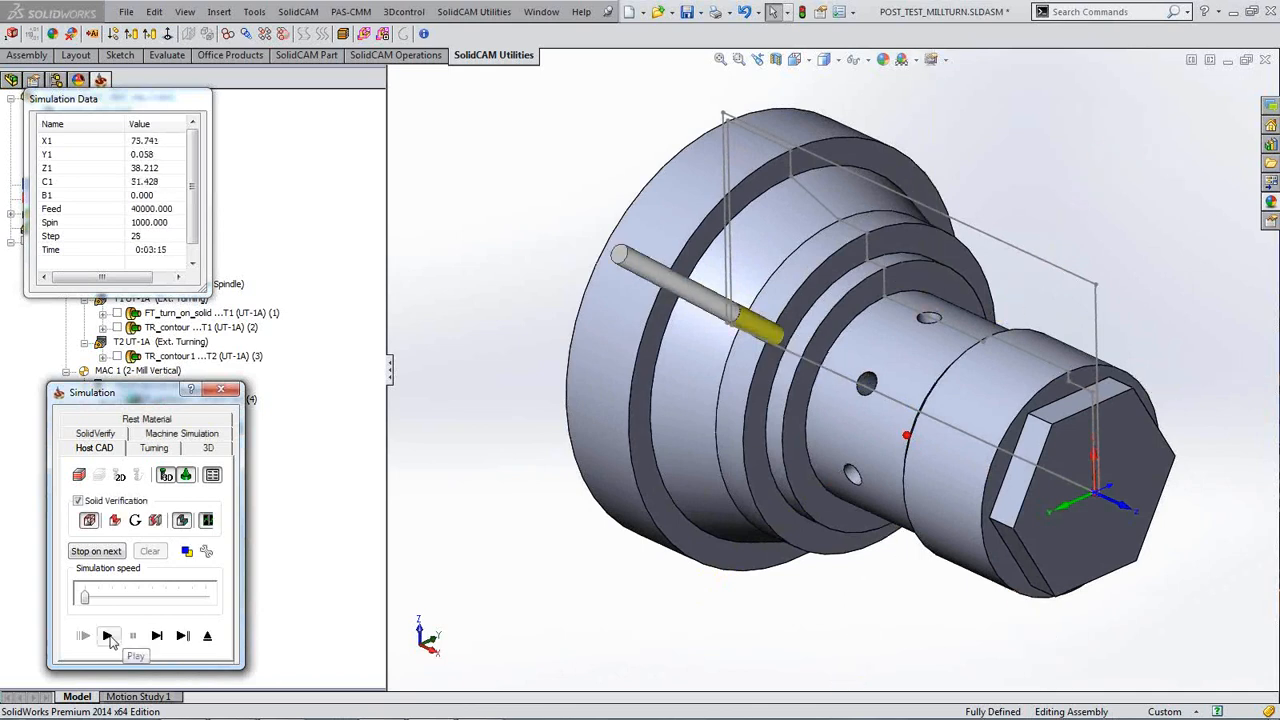
Step: Close the simulation, set hole sorting to shortest distance, and recalculate the toolpath
click(224, 392)
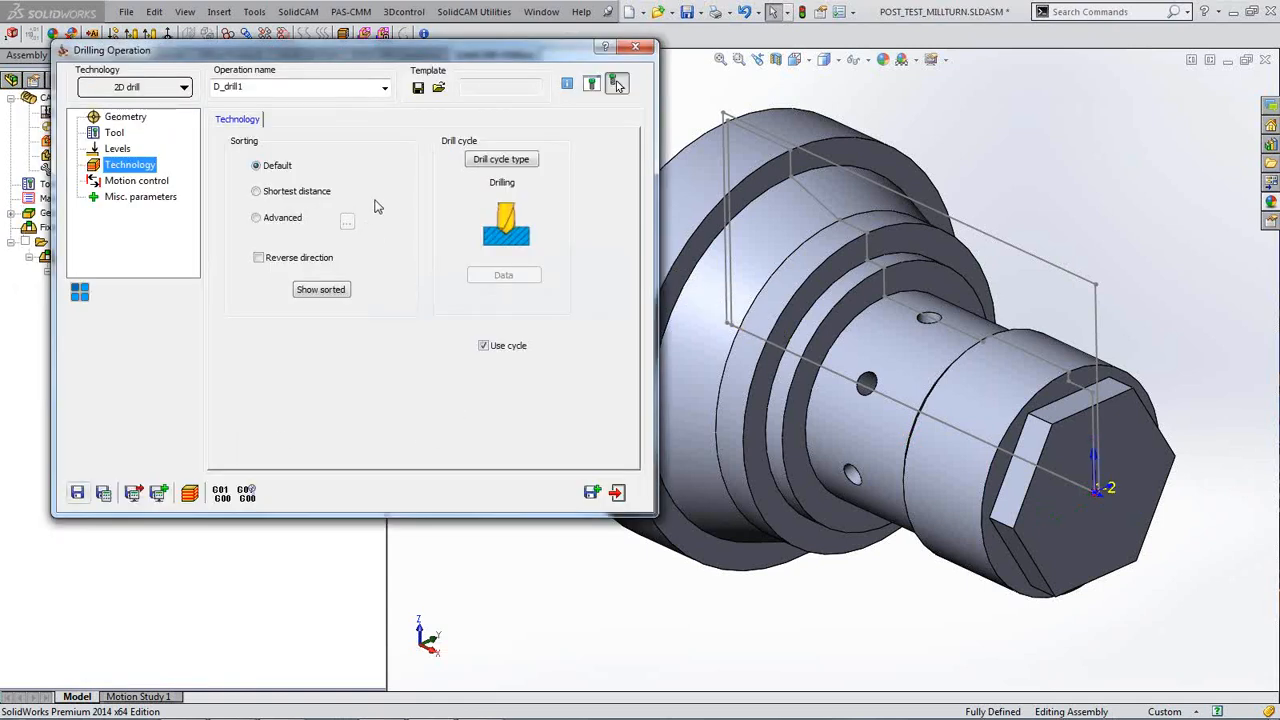
click(257, 194)
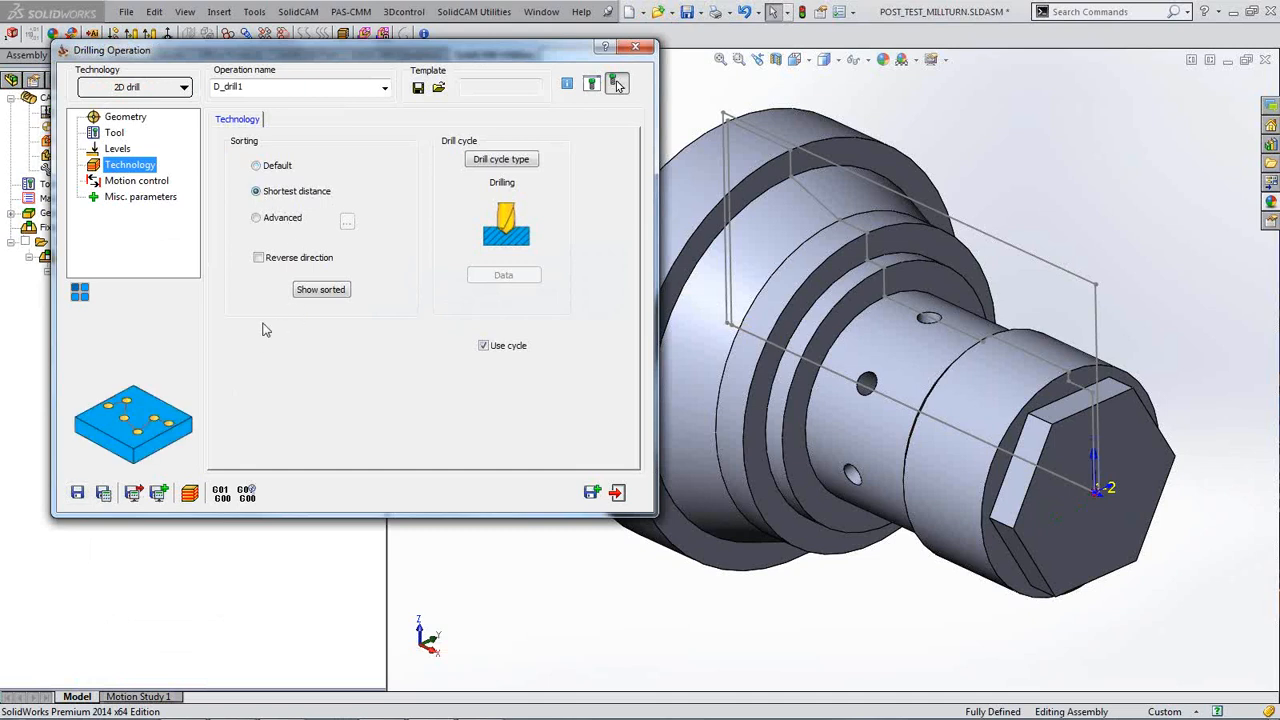
click(104, 497)
Step: Display the new shortest-distance drilling order on the part
click(320, 290)
click(320, 290)
click(321, 290)
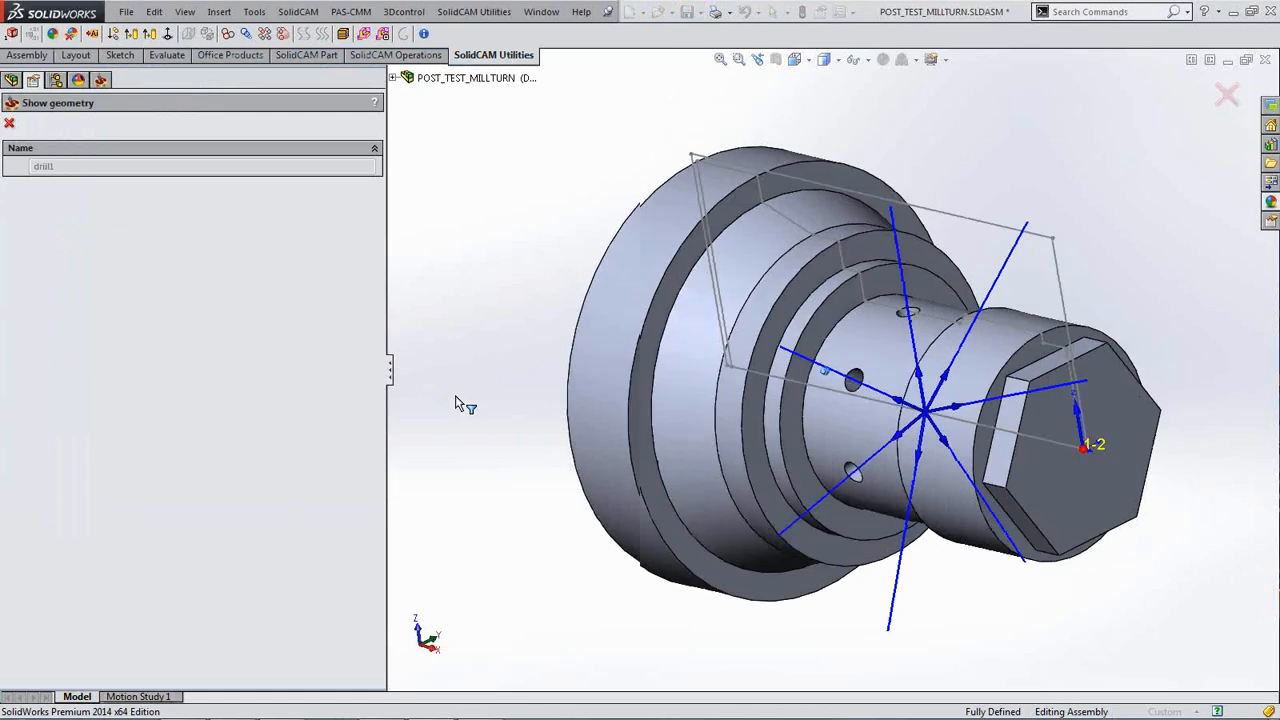
click(9, 123)
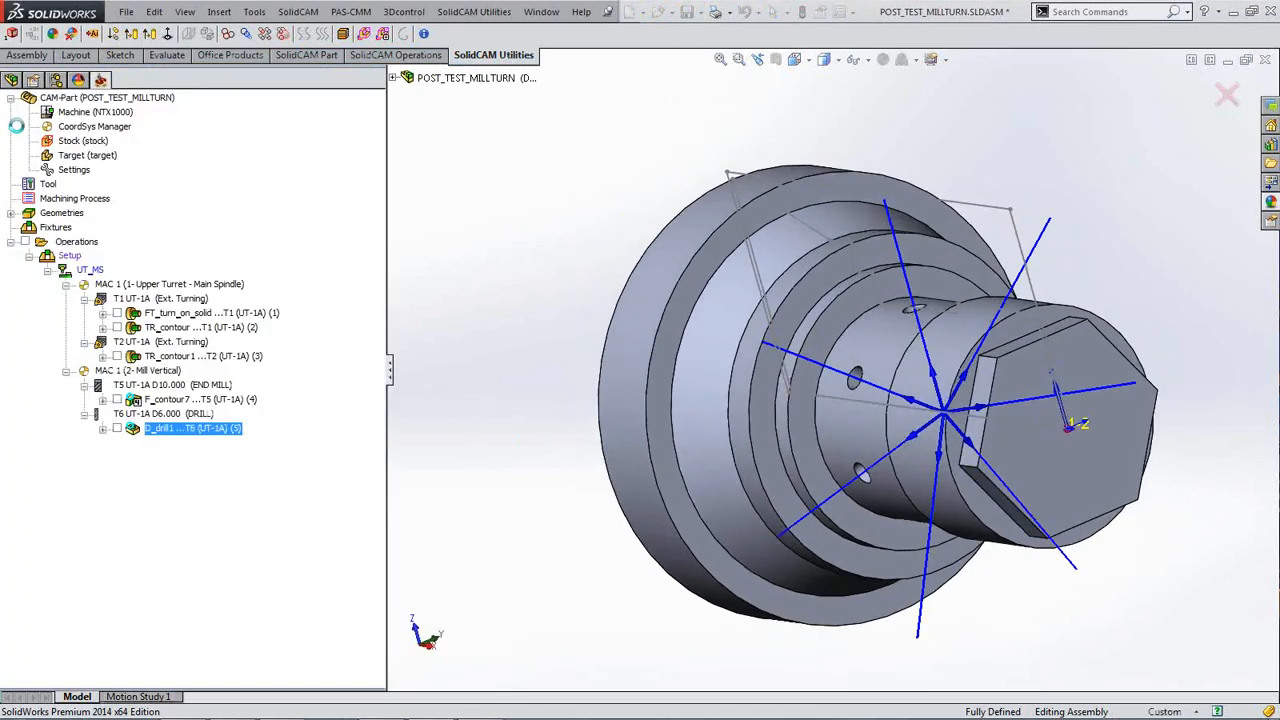
Step: Simulate D_drill1 hole by hole to step 16, then close the simulation
drag(314, 52, 400, 66)
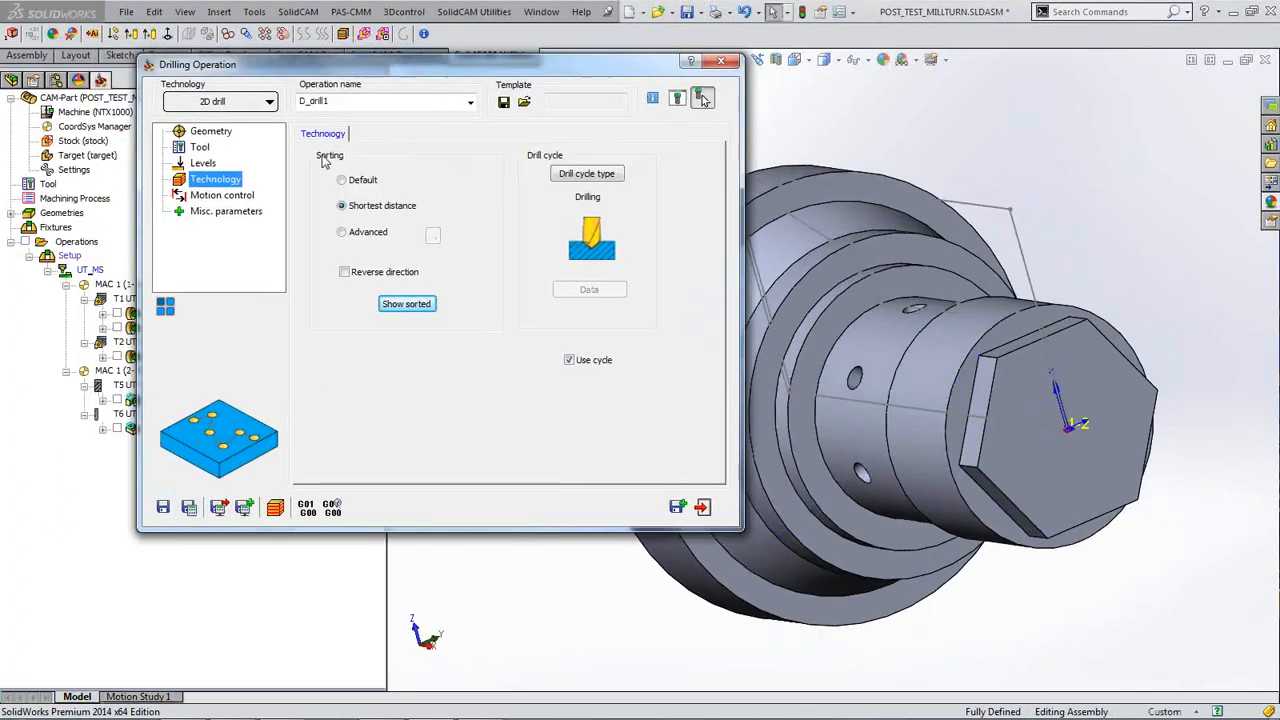
double_click(430, 67)
middle_drag(478, 325, 695, 458)
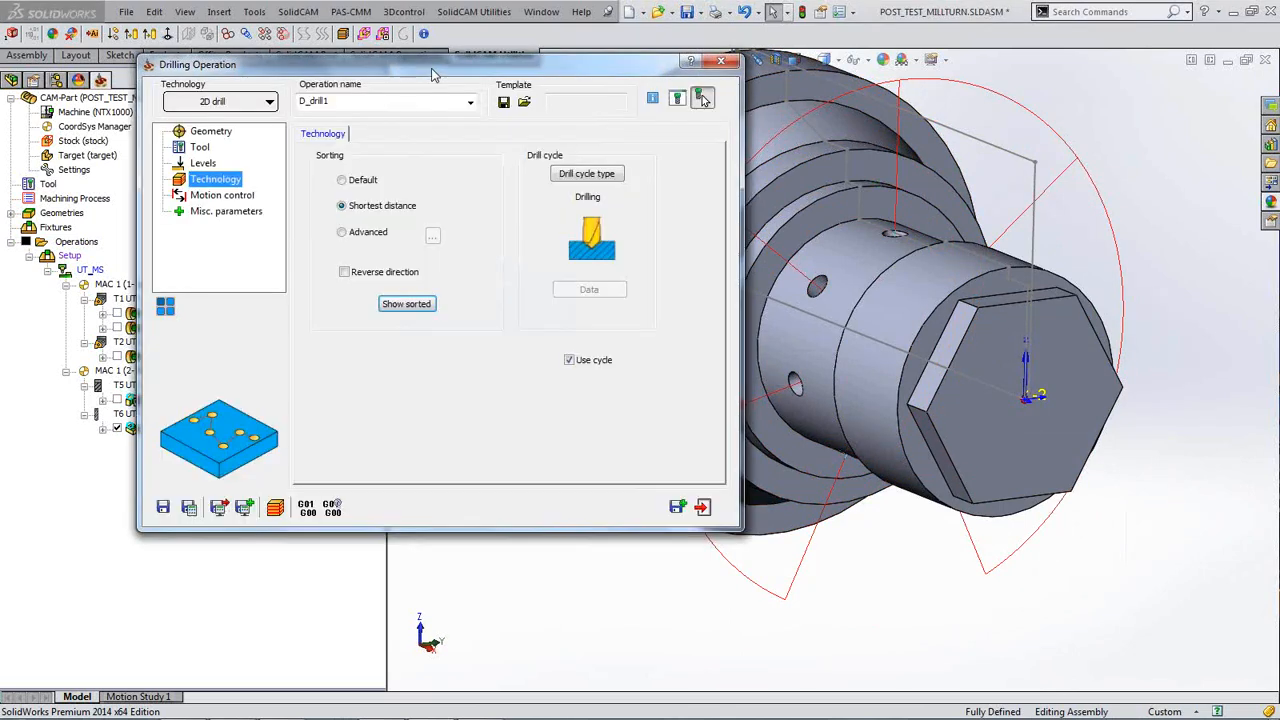
click(275, 507)
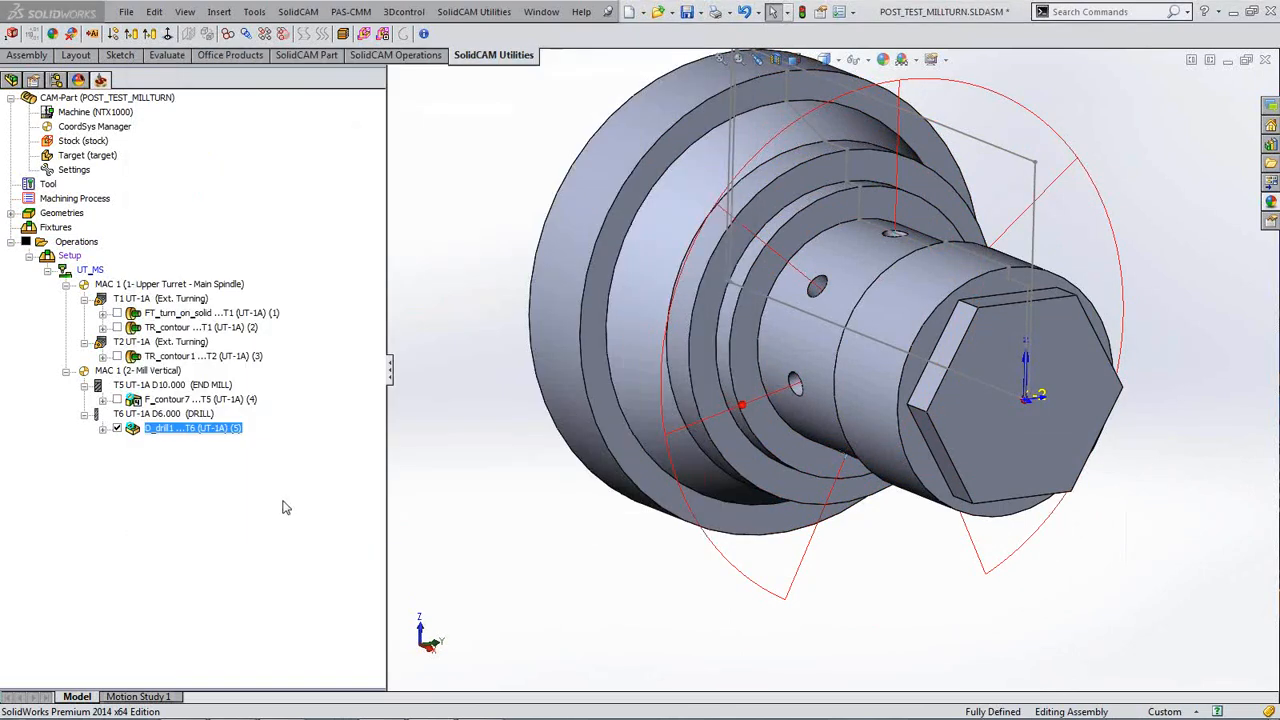
click(156, 636)
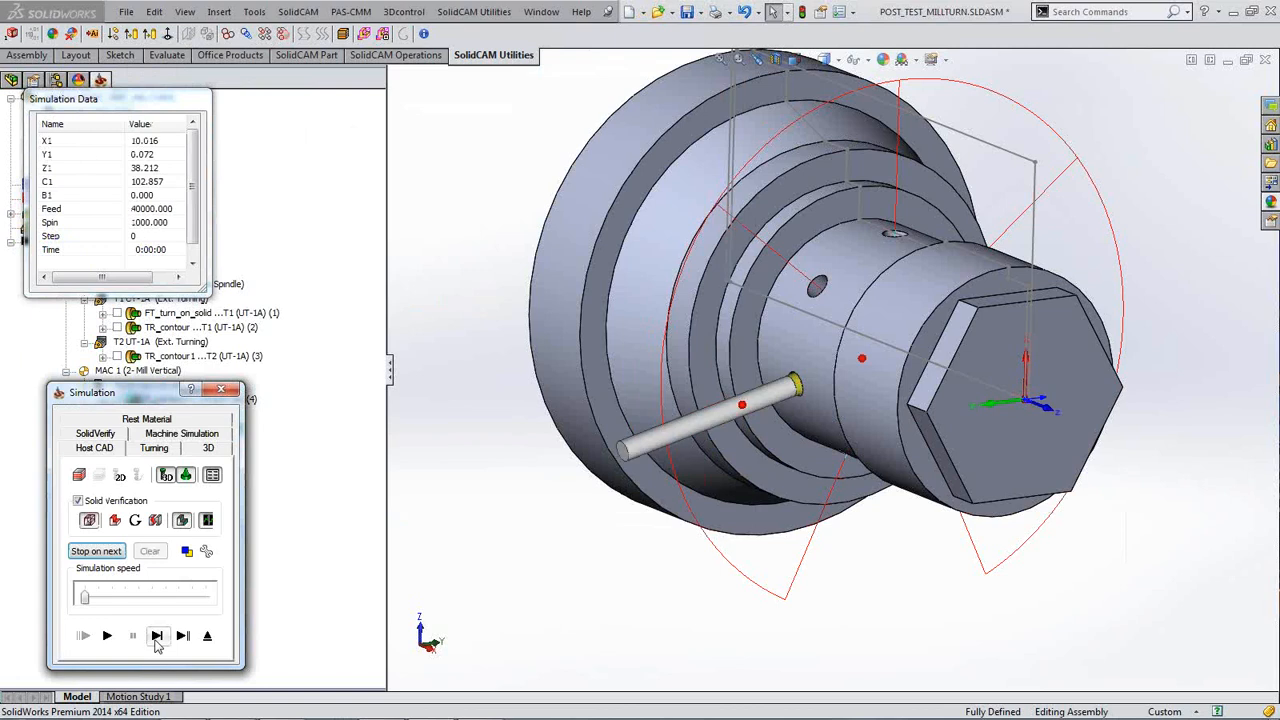
click(157, 646)
click(157, 646)
click(157, 646)
click(157, 646)
click(157, 646)
click(157, 646)
click(157, 646)
click(157, 636)
click(157, 636)
click(157, 636)
click(157, 636)
click(157, 636)
click(157, 636)
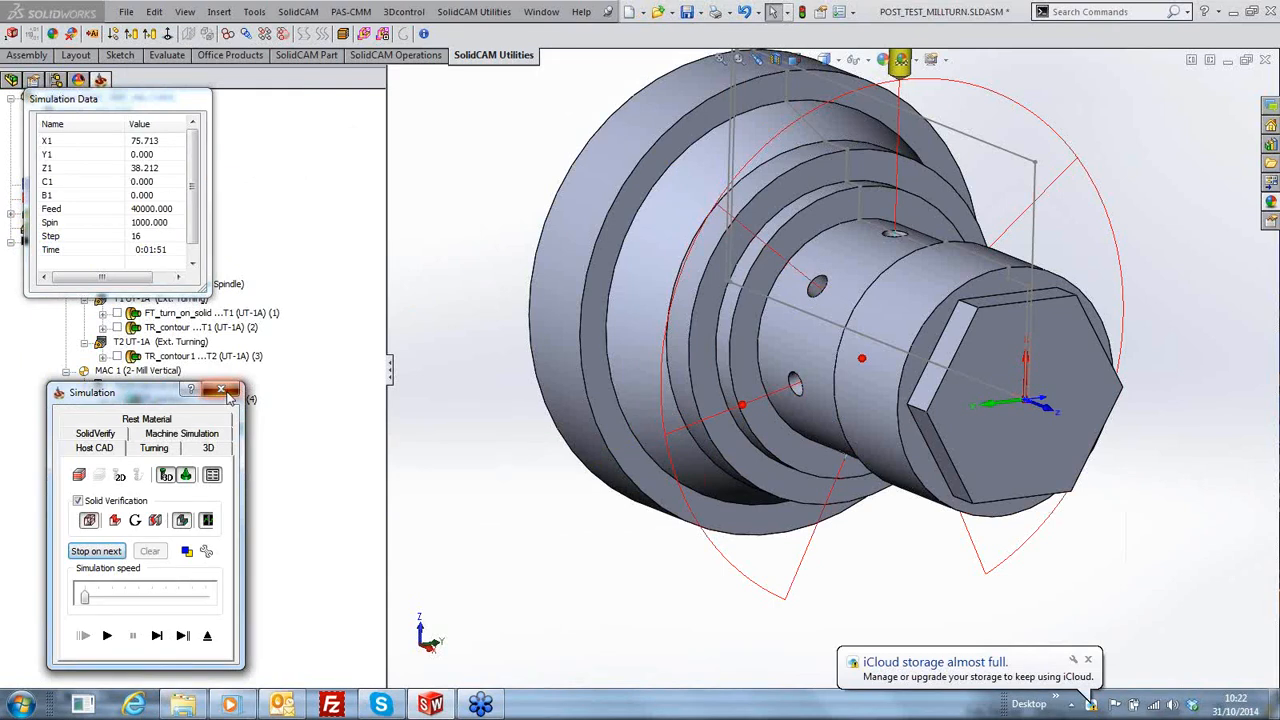
click(221, 389)
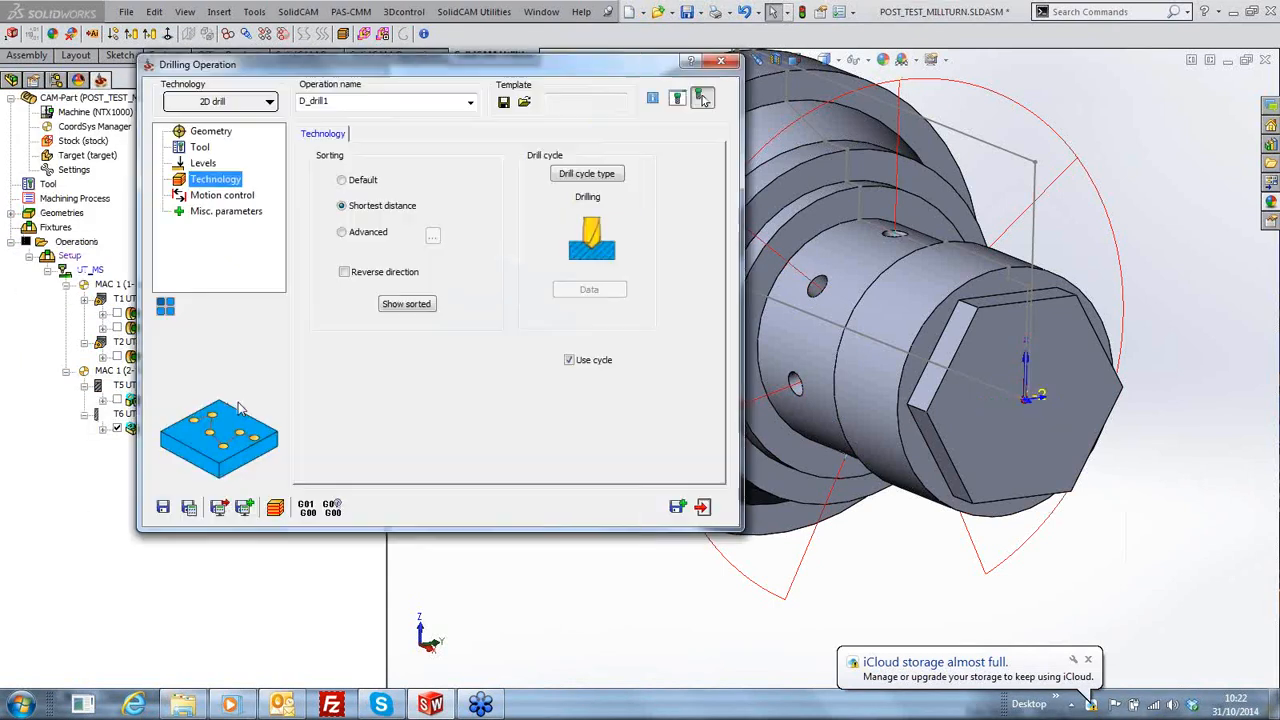
Step: Set advanced circular hole sorting with the start angle picked from a radial hole (193.698°)
click(342, 232)
click(433, 237)
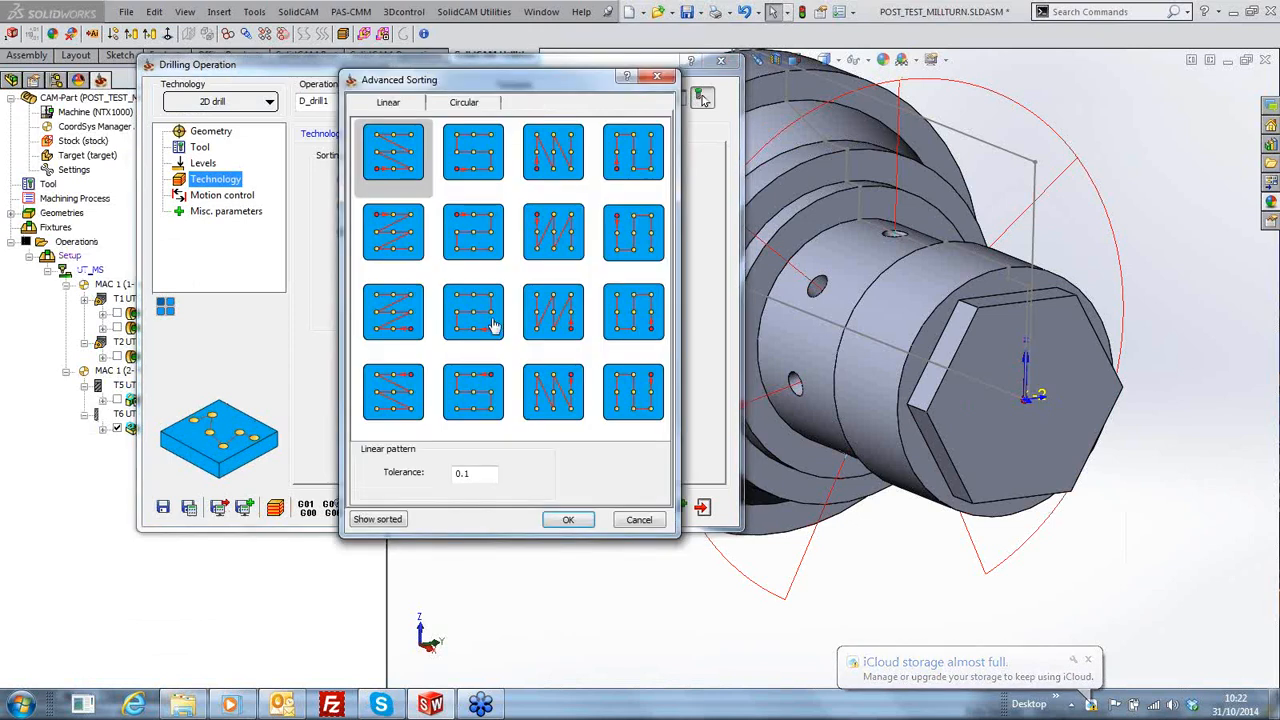
click(464, 103)
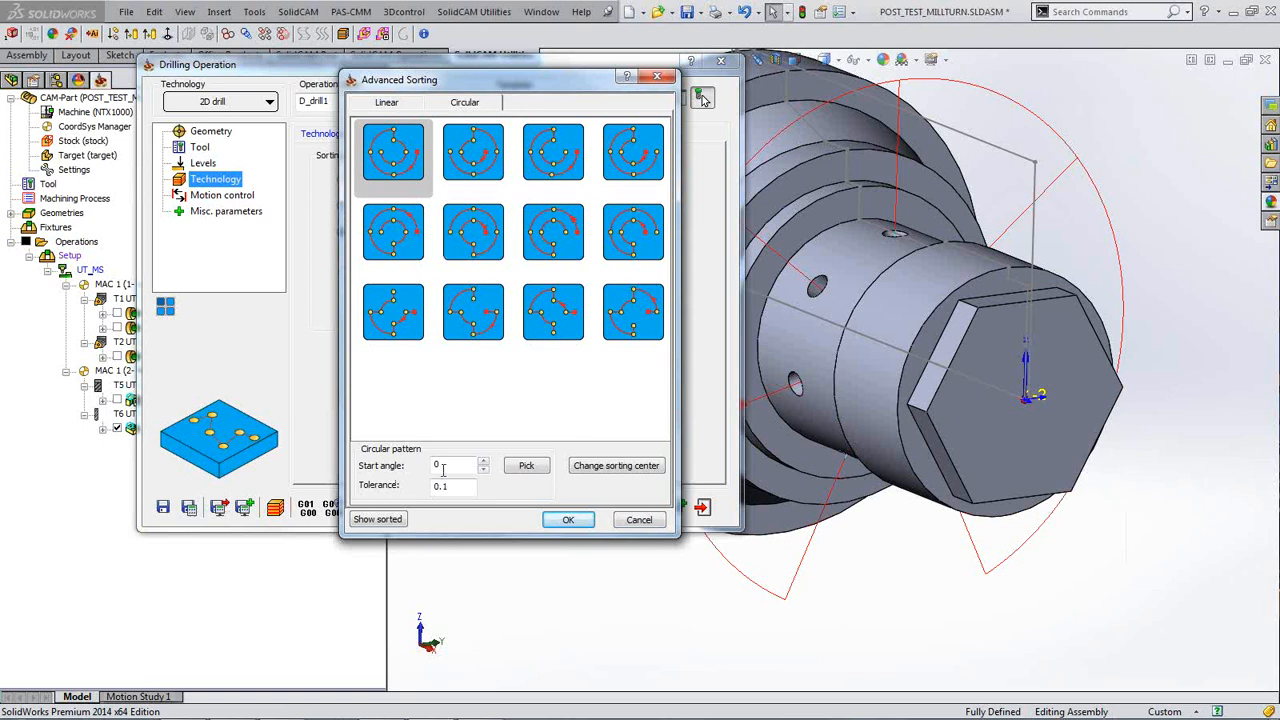
click(526, 466)
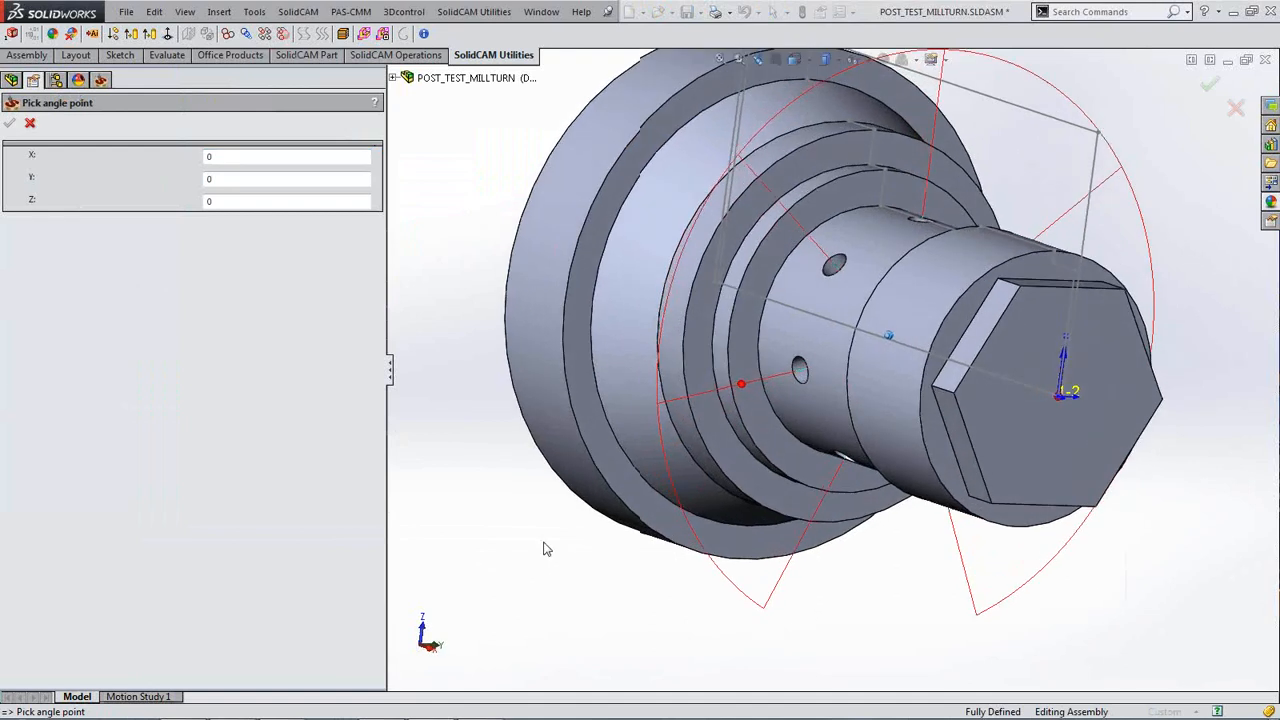
click(803, 383)
click(9, 123)
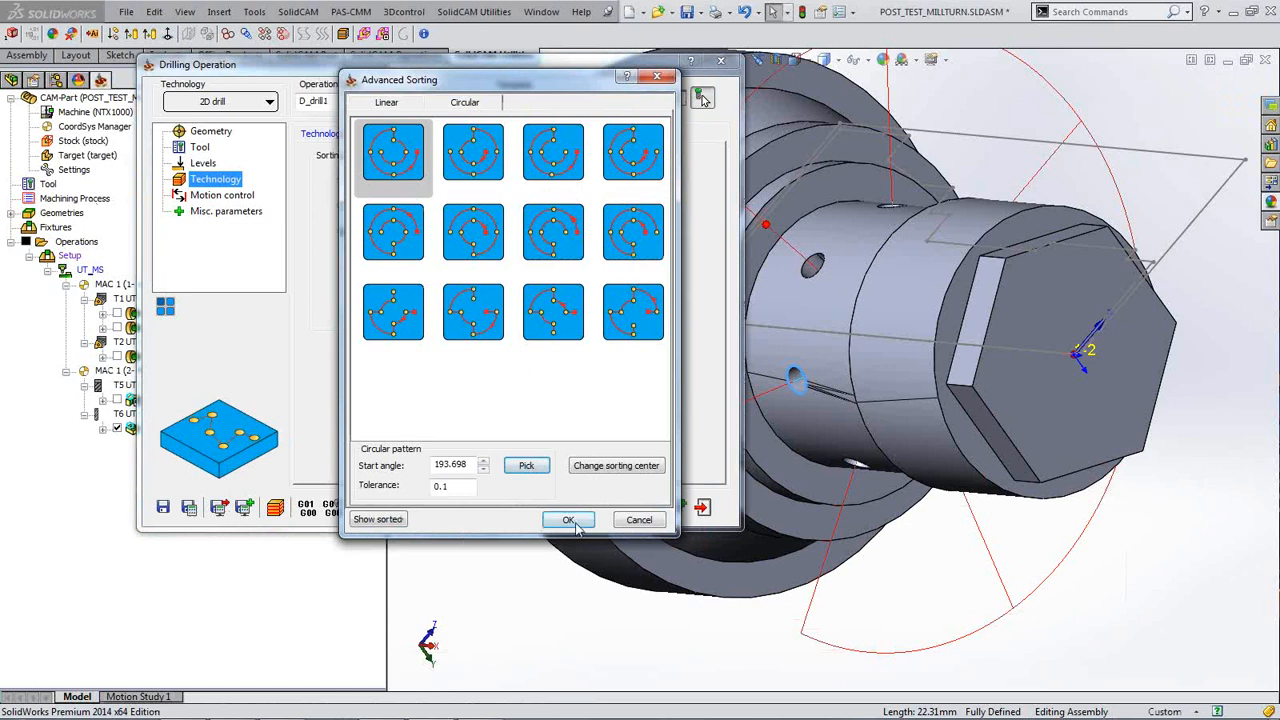
click(568, 520)
Step: Recalculate the drilling toolpath, hide its preview, and start the simulation
click(187, 507)
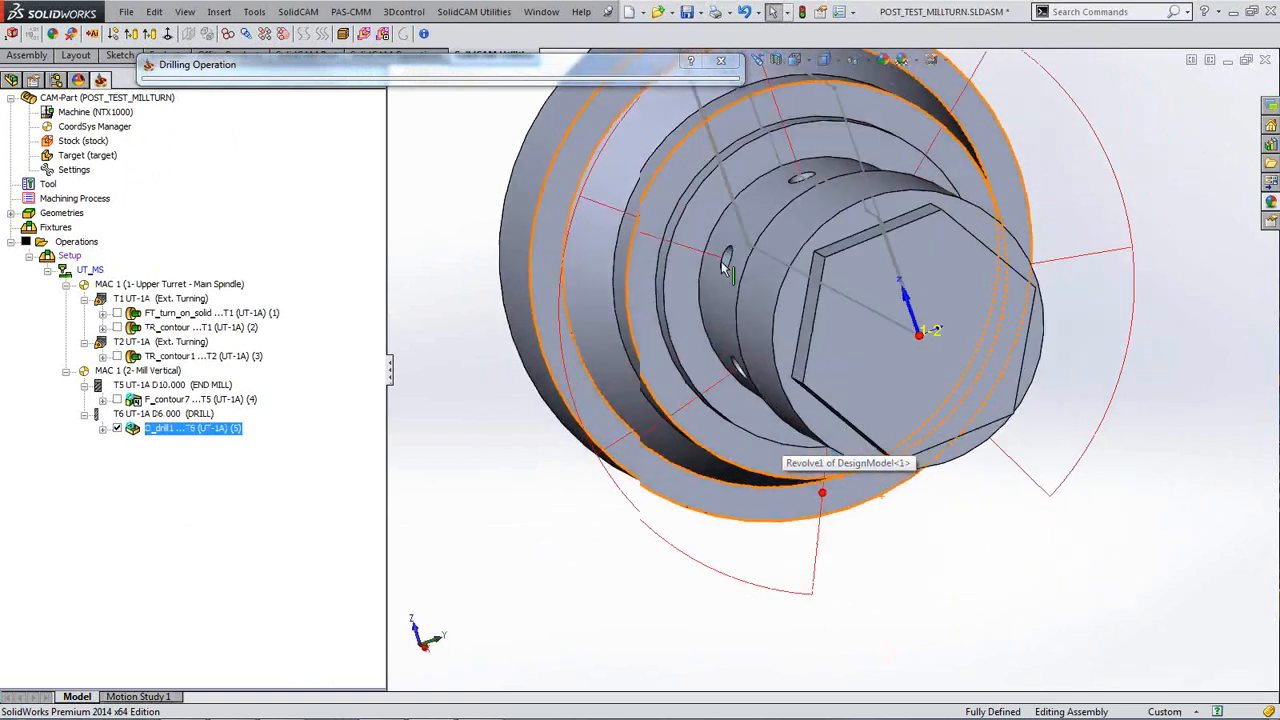
click(117, 428)
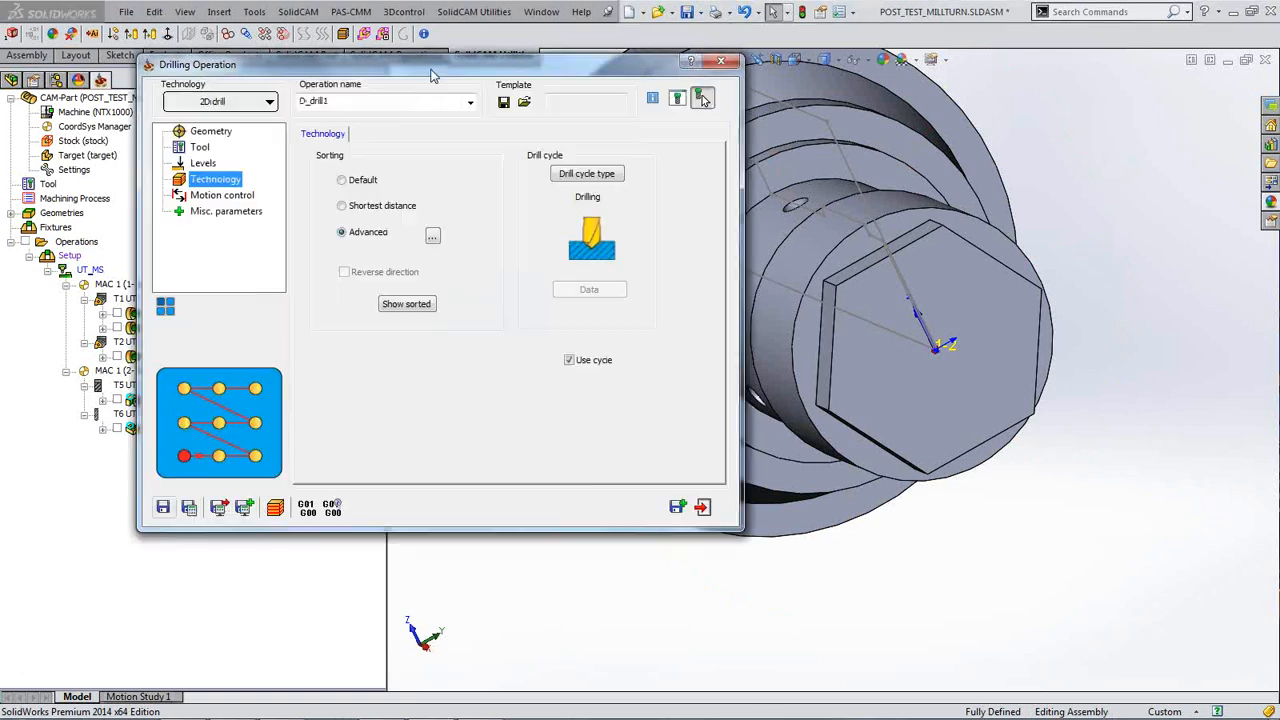
click(276, 509)
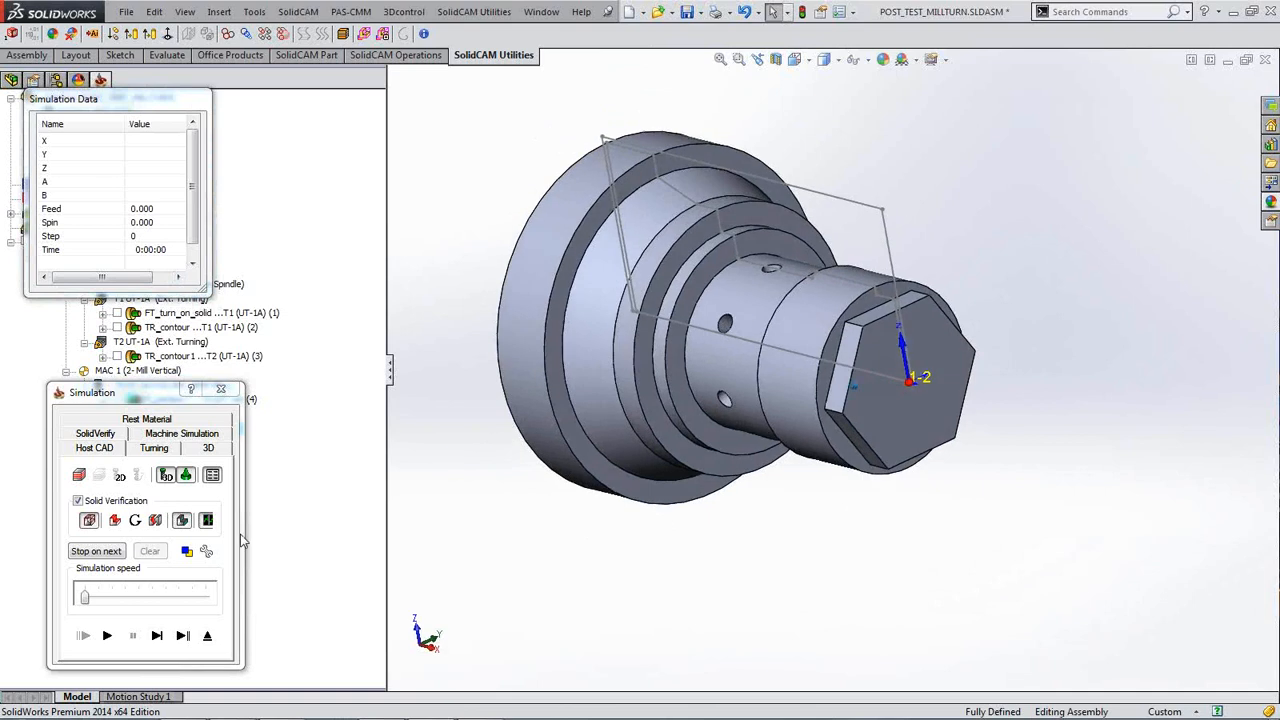
Step: Single-step the circularly sorted drilling simulation through each radial hole
click(157, 636)
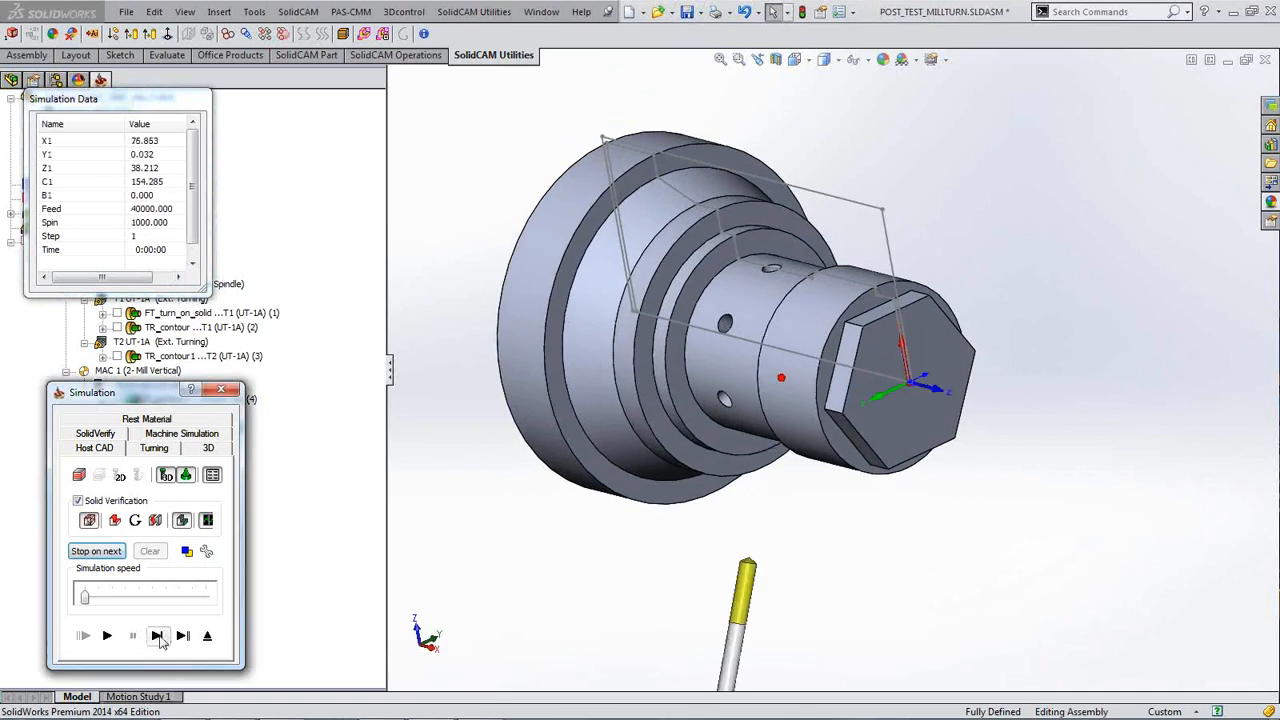
click(161, 641)
click(161, 641)
click(161, 641)
click(161, 641)
click(161, 641)
click(161, 641)
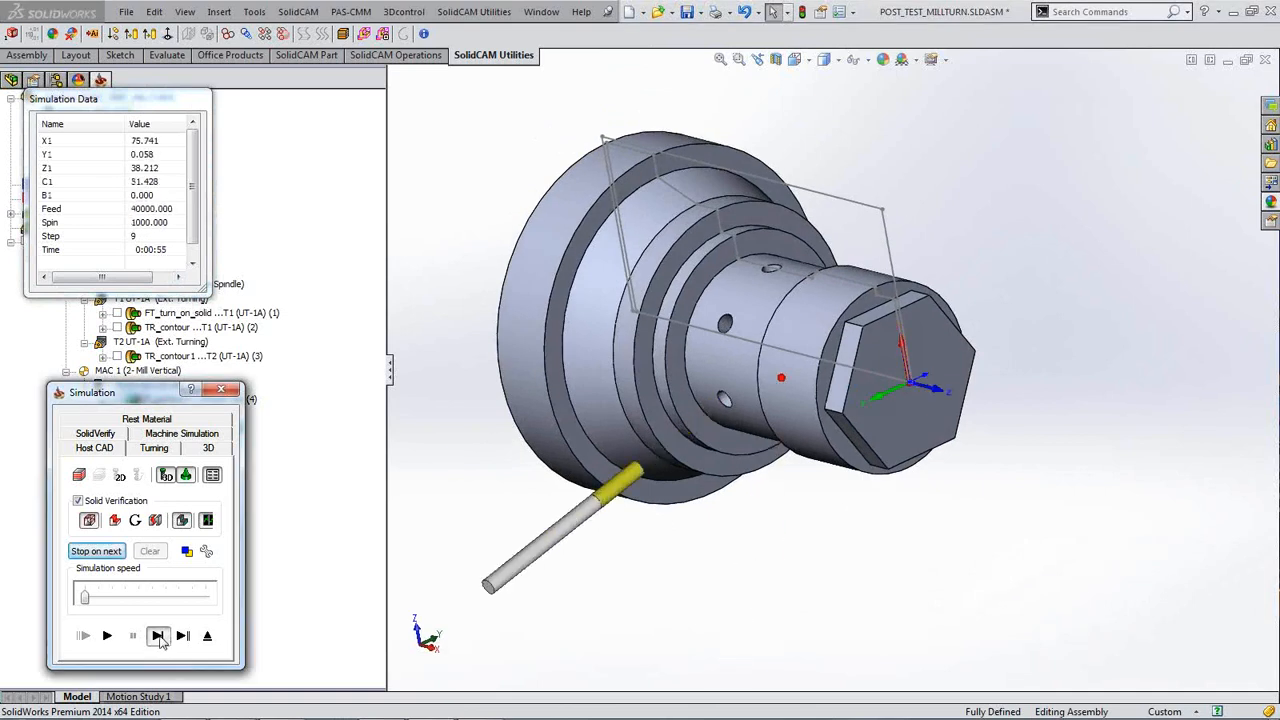
click(161, 641)
click(161, 641)
click(159, 637)
click(159, 637)
click(159, 637)
click(159, 637)
click(159, 637)
click(159, 637)
click(159, 637)
click(159, 637)
click(158, 637)
click(158, 637)
click(158, 637)
click(158, 637)
click(158, 637)
click(158, 637)
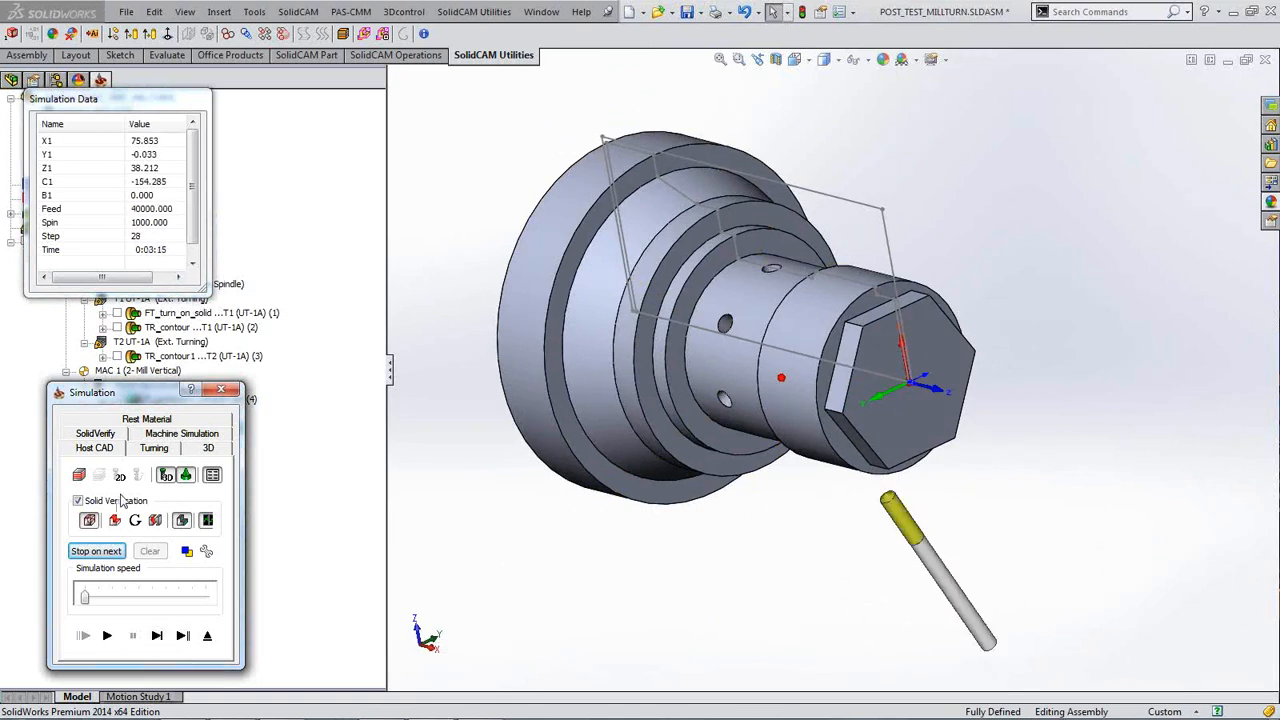
Step: Close the simulation and Drilling Operation dialog, then open the CoordSys Manager
click(221, 389)
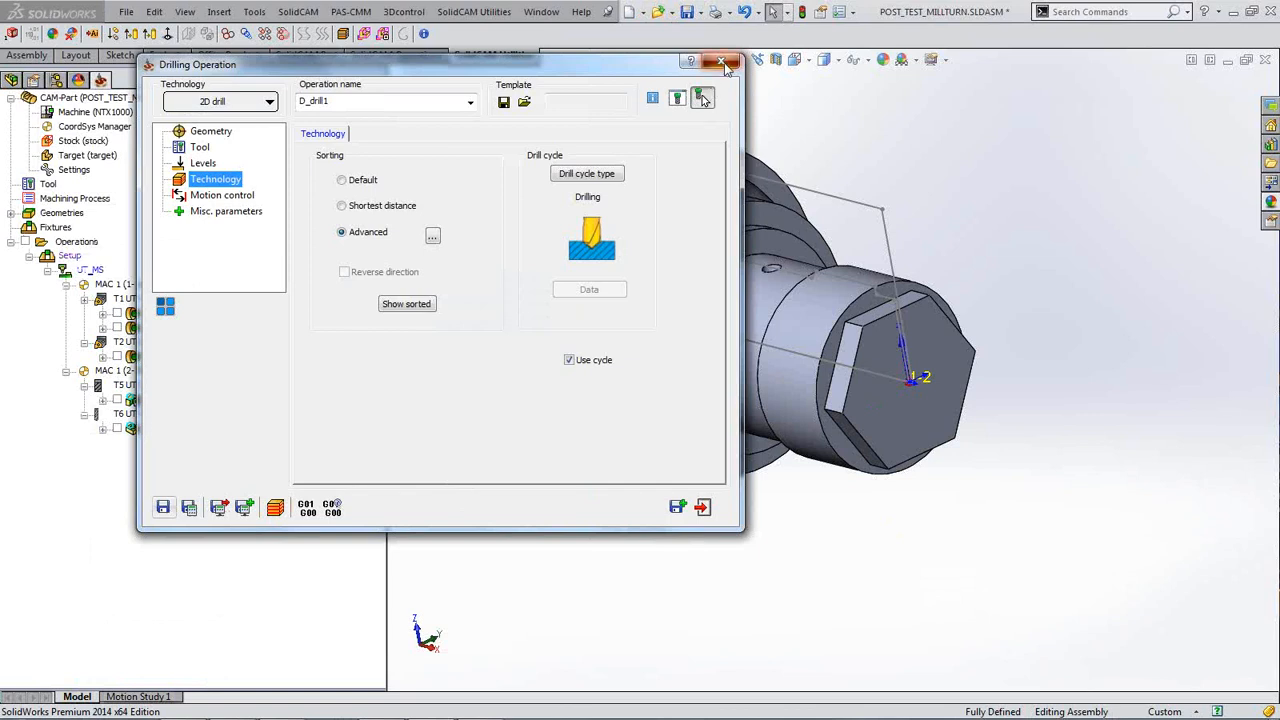
click(721, 61)
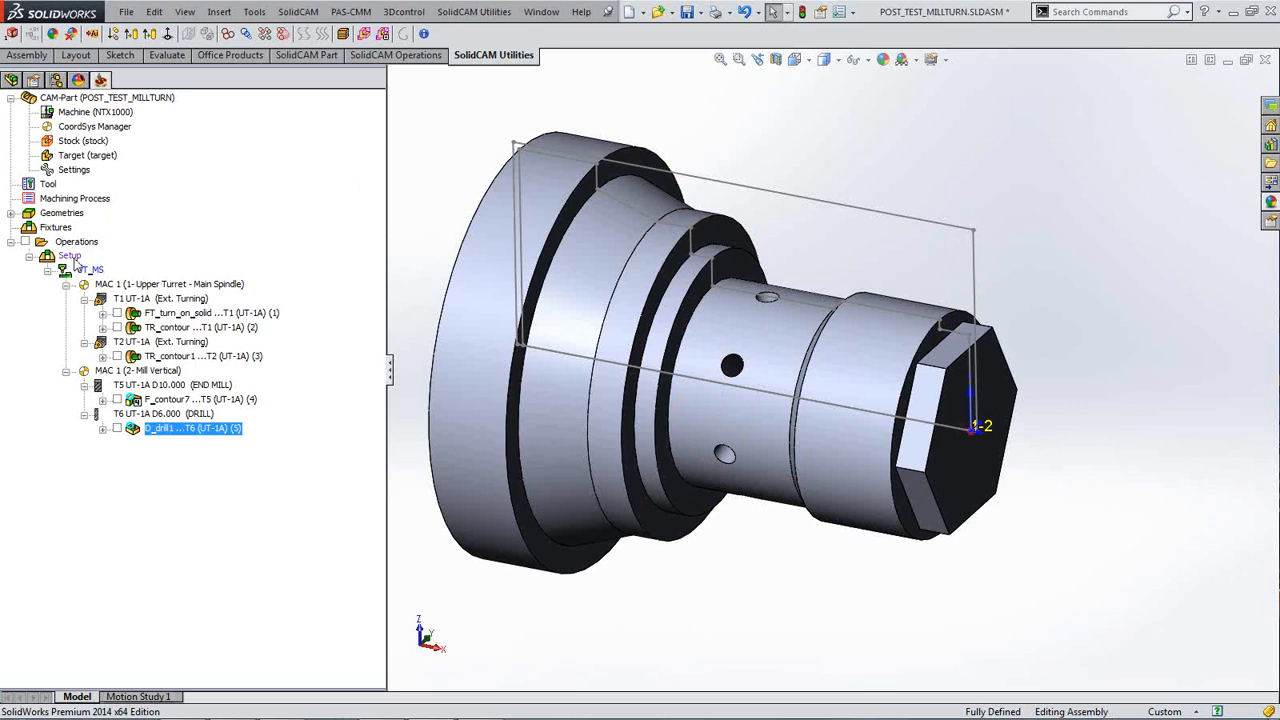
double_click(104, 128)
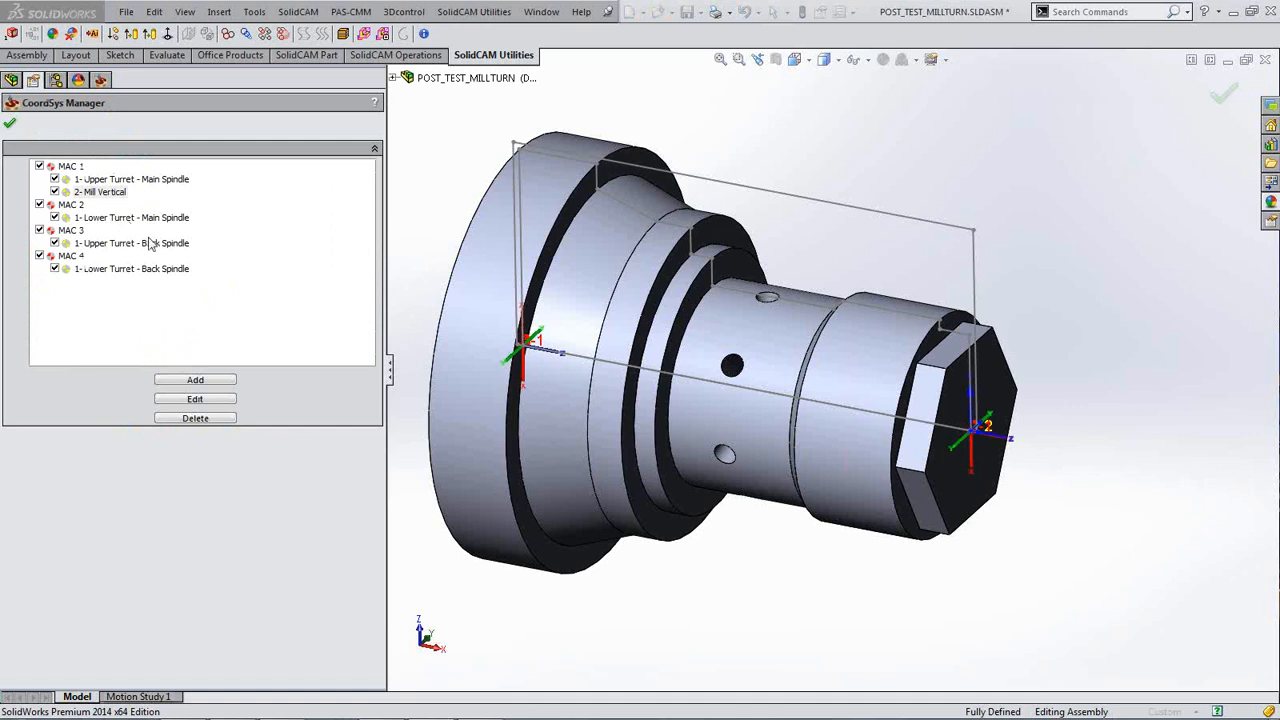
Step: View the Upper Turret - Main Spindle and 2- Mill Vertical positions, then close the manager
click(161, 180)
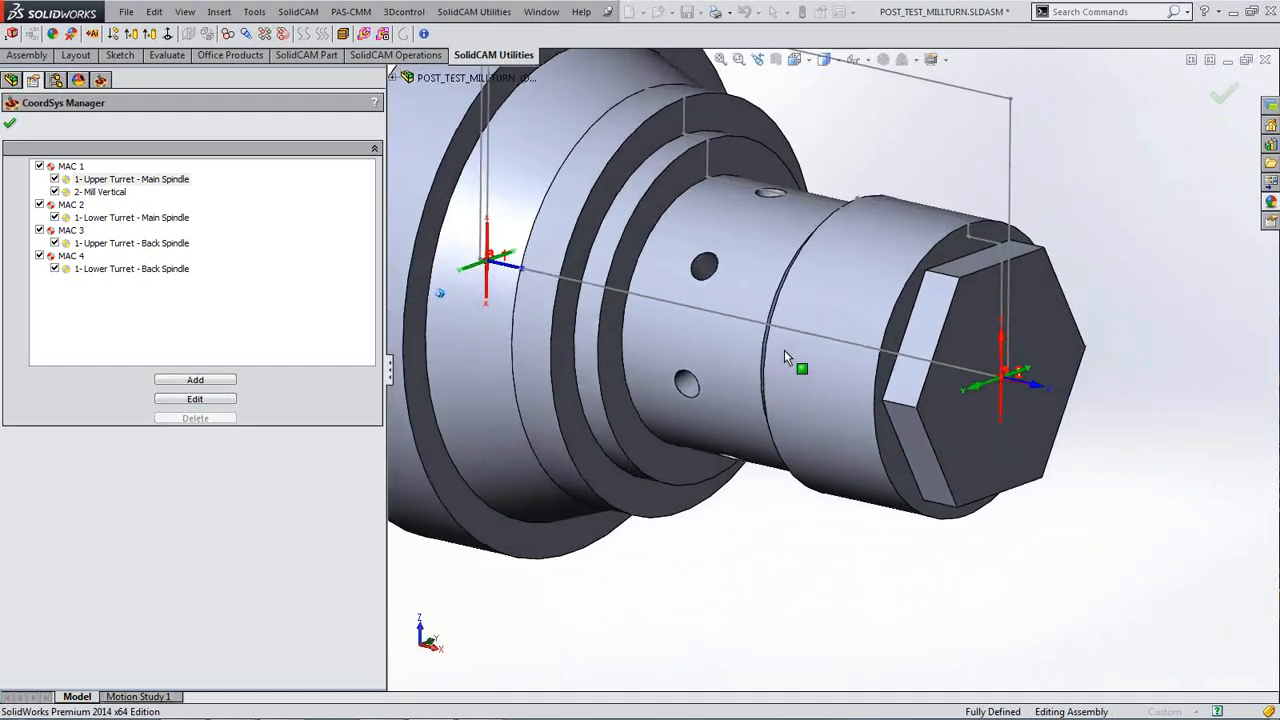
click(104, 193)
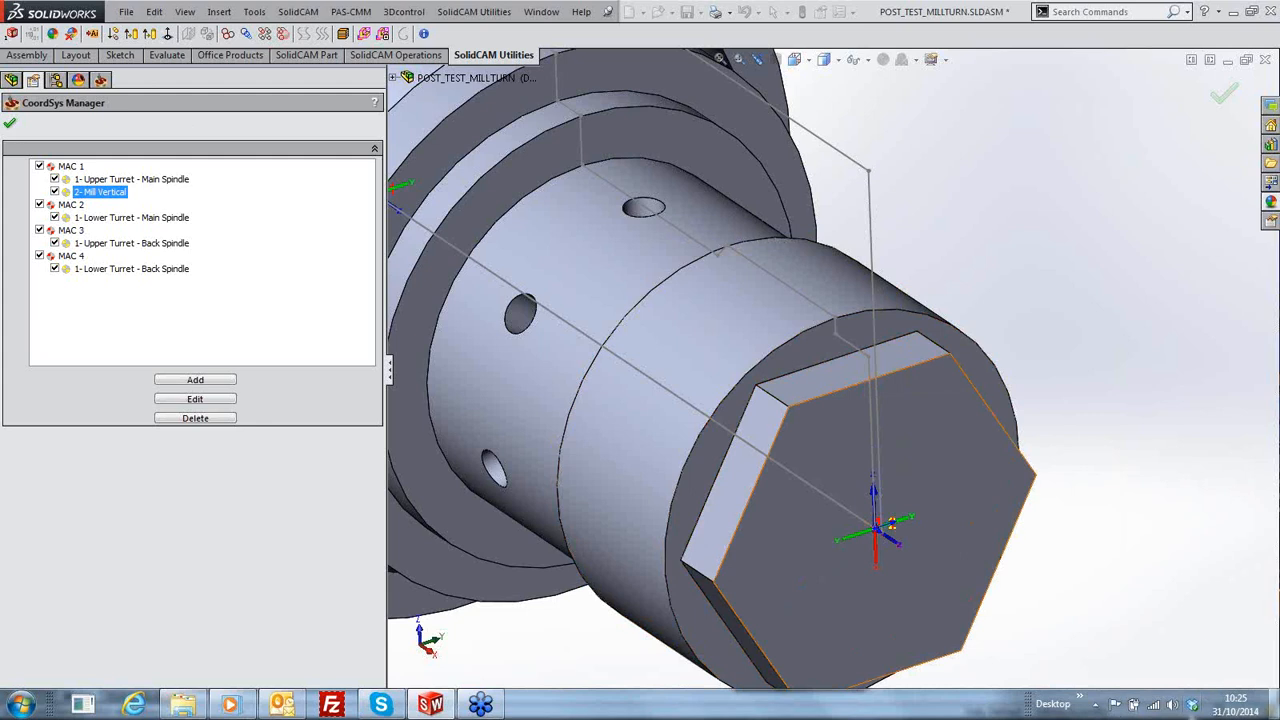
click(10, 125)
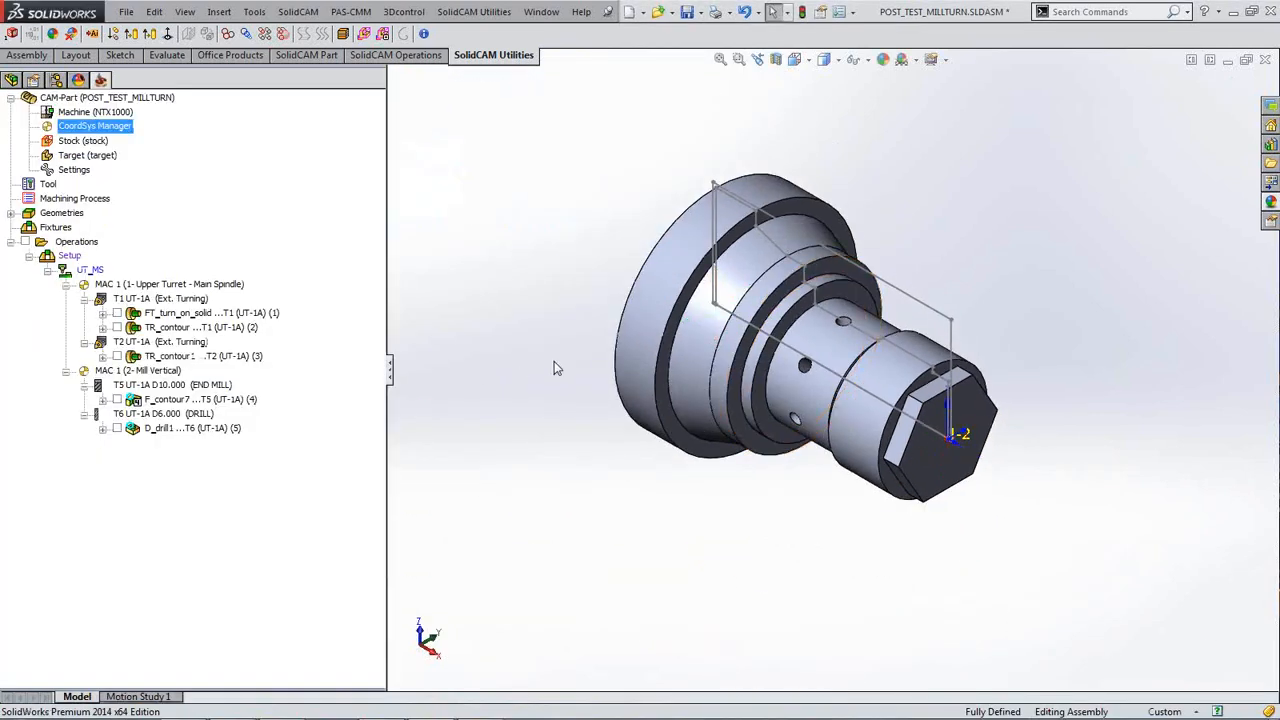